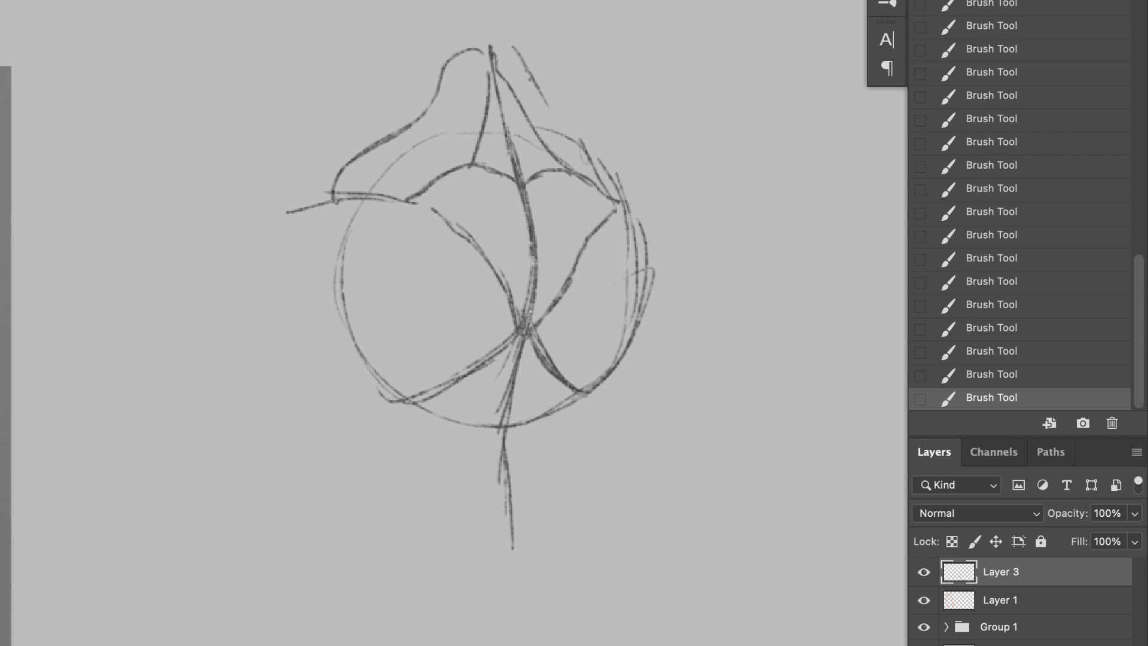
Step: Sketch the right trapezius slope down from the neck and outline the right deltoid, retrying one upper-edge stroke
left_click_drag(556, 107, 608, 153)
mouse_move(586, 124)
left_mouse_down()
mouse_move(601, 196)
mouse_move(675, 179)
left_mouse_up()
left_click_drag(622, 192, 658, 184)
mouse_move(619, 172)
left_mouse_down()
mouse_move(737, 275)
mouse_move(751, 215)
left_mouse_up()
key("super+z")
left_click_drag(651, 174, 755, 266)
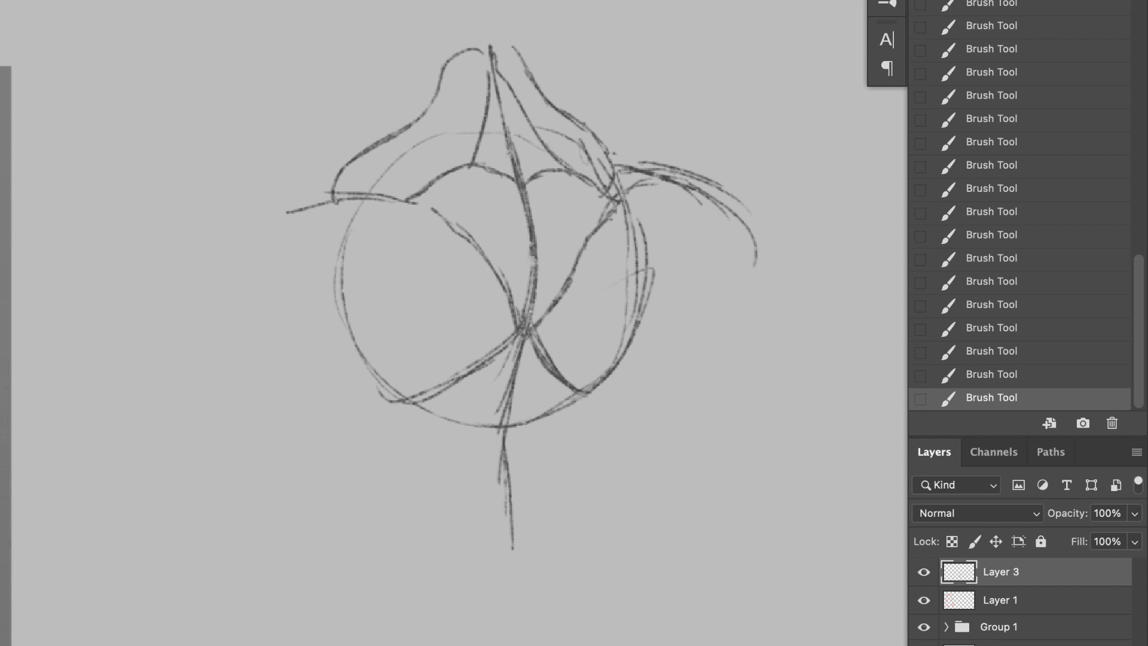
left_click_drag(704, 189, 747, 252)
left_click_drag(675, 264, 745, 247)
Step: Outline the left deltoid, sketch the muscle under the right armpit and darken the outer edge of the right deltoid
mouse_move(439, 209)
left_mouse_down()
mouse_move(372, 293)
mouse_move(269, 314)
left_mouse_up()
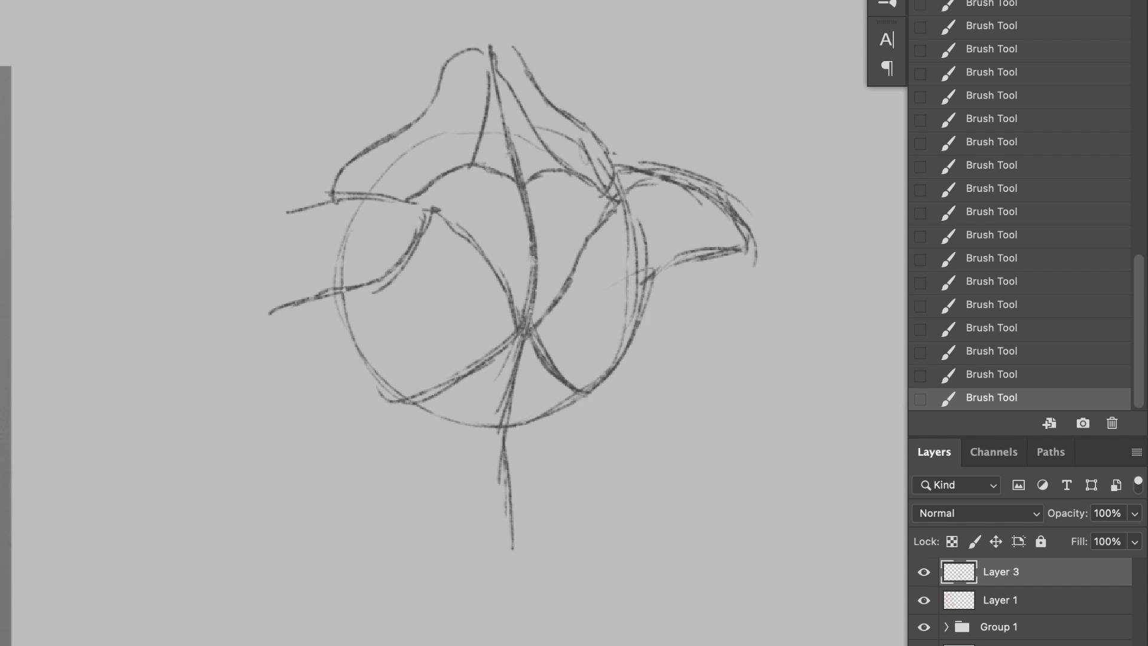
left_click_drag(332, 190, 259, 311)
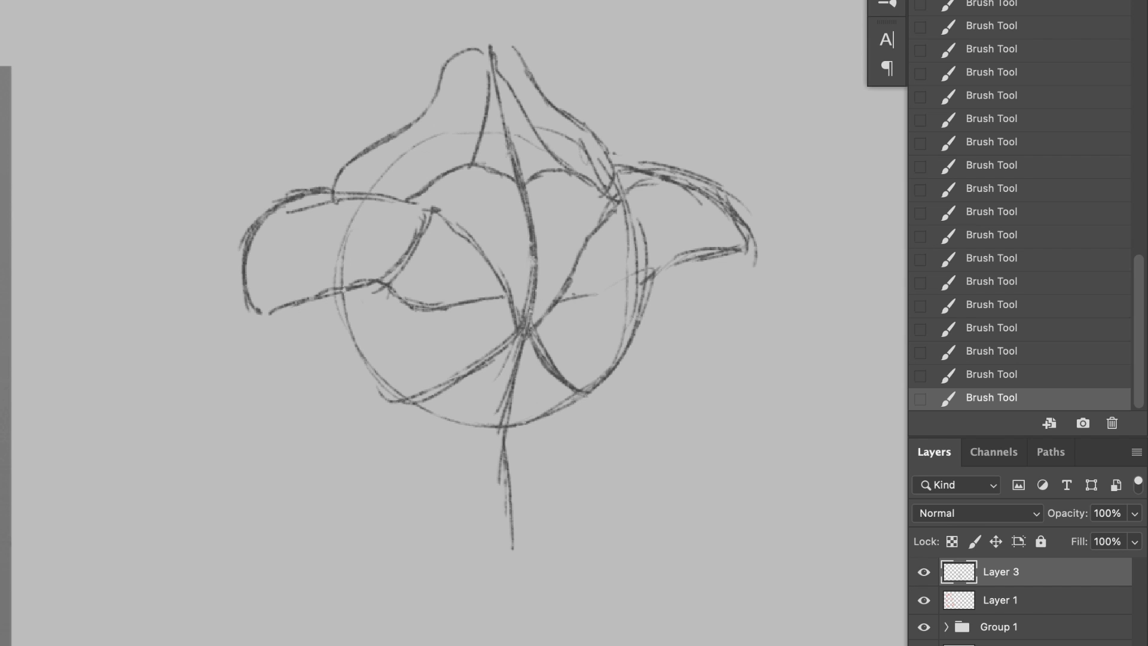
left_click_drag(629, 229, 642, 288)
left_click_drag(678, 171, 751, 252)
left_click_drag(700, 182, 740, 261)
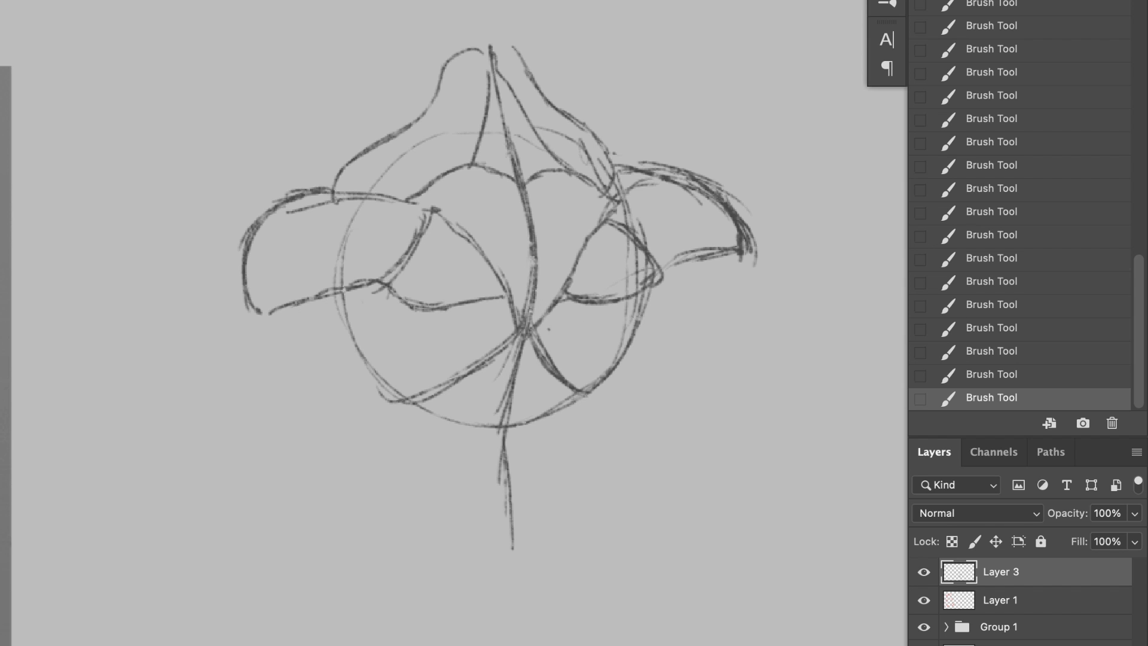
Step: Sketch curved lat lines radiating from the lower spine and the left outer edge of the back down to the waist
mouse_move(538, 316)
left_mouse_down()
mouse_move(634, 341)
mouse_move(466, 336)
mouse_move(421, 342)
left_mouse_up()
left_click_drag(493, 321, 399, 351)
left_click_drag(383, 284, 322, 400)
Step: Sketch the left upper arm, the elbow detail and the outer contour of the left forearm
left_click_drag(272, 308, 239, 367)
left_click_drag(280, 388, 306, 434)
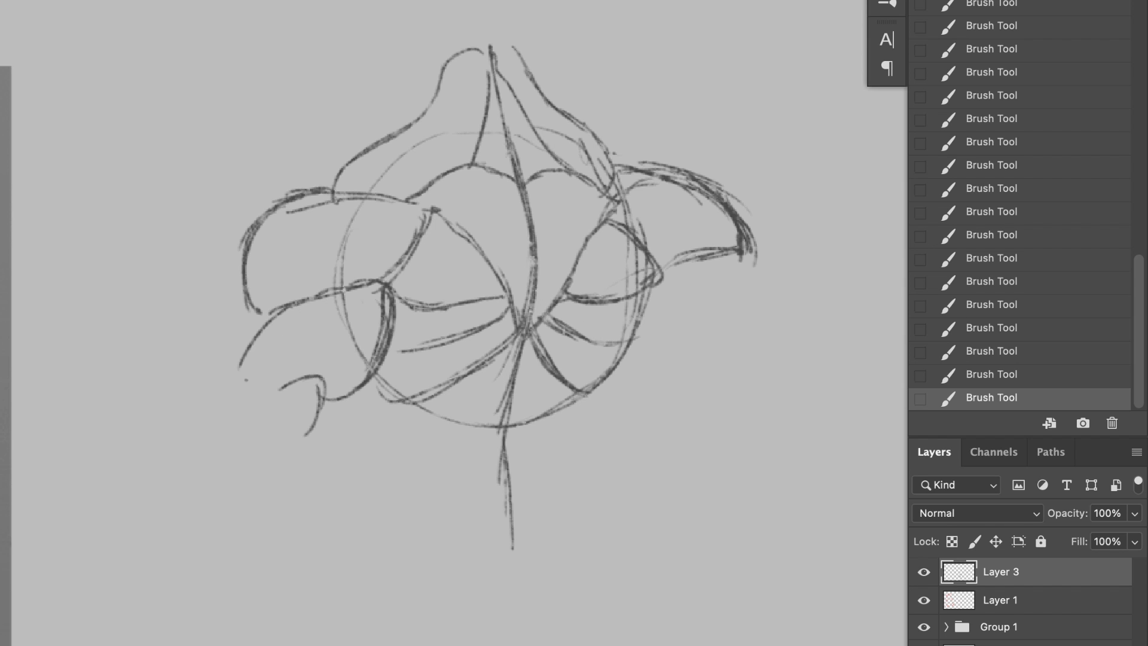
mouse_move(246, 293)
left_mouse_down()
mouse_move(237, 407)
mouse_move(178, 390)
left_mouse_up()
left_click_drag(239, 354, 160, 466)
Step: Draw the lower-back muscle columns beneath the ribcage circle and the waist contours on both sides
left_click_drag(414, 401, 471, 541)
left_click_drag(585, 392, 549, 534)
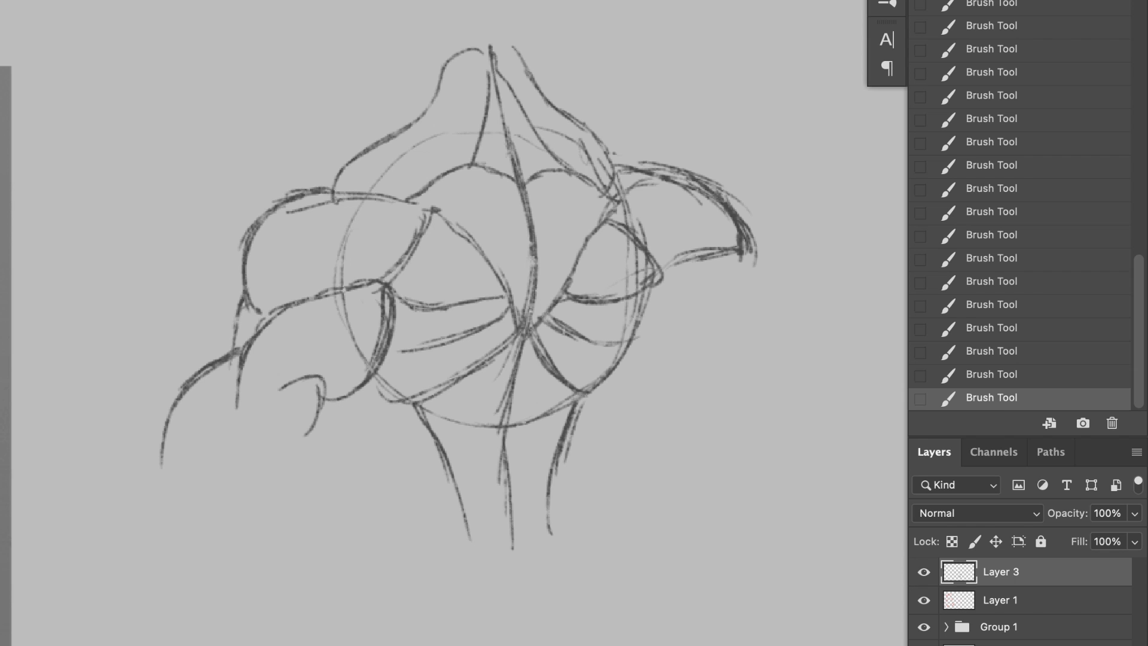
left_click_drag(602, 377, 558, 519)
key("super+z")
left_click_drag(366, 391, 439, 517)
left_click_drag(335, 174, 322, 190)
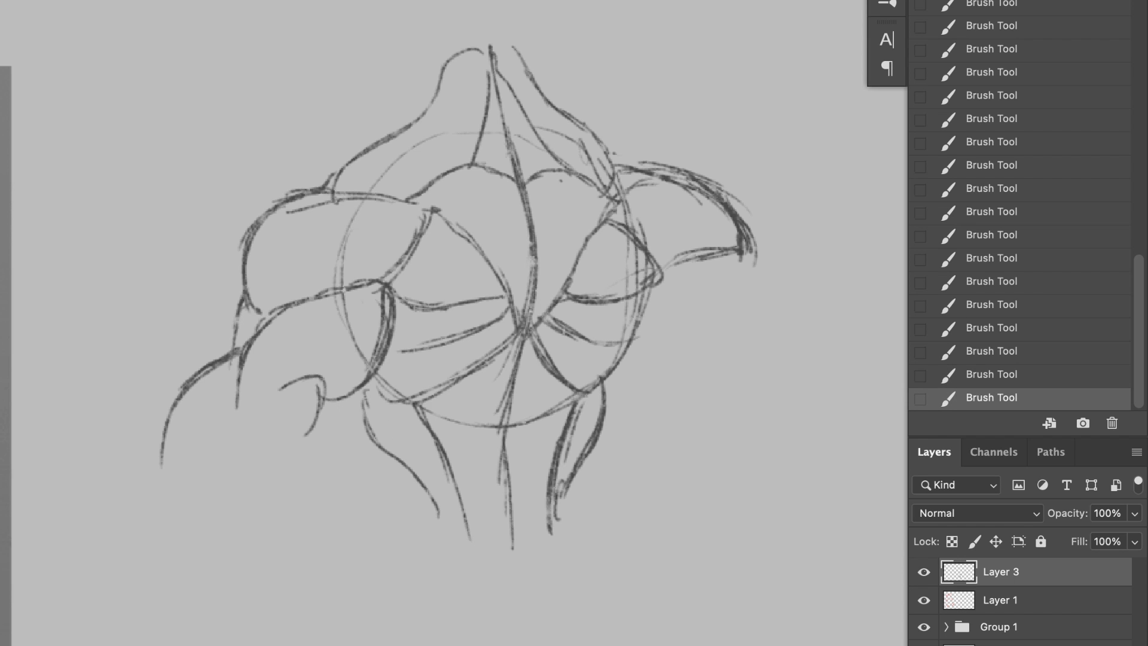
Step: Erase the rough overlapping lines on top of the right deltoid and the upper arc of the construction circle
key("e")
left_click_drag(652, 173, 702, 194)
left_click_drag(699, 182, 733, 218)
left_click_drag(640, 165, 744, 209)
left_click_drag(598, 173, 546, 128)
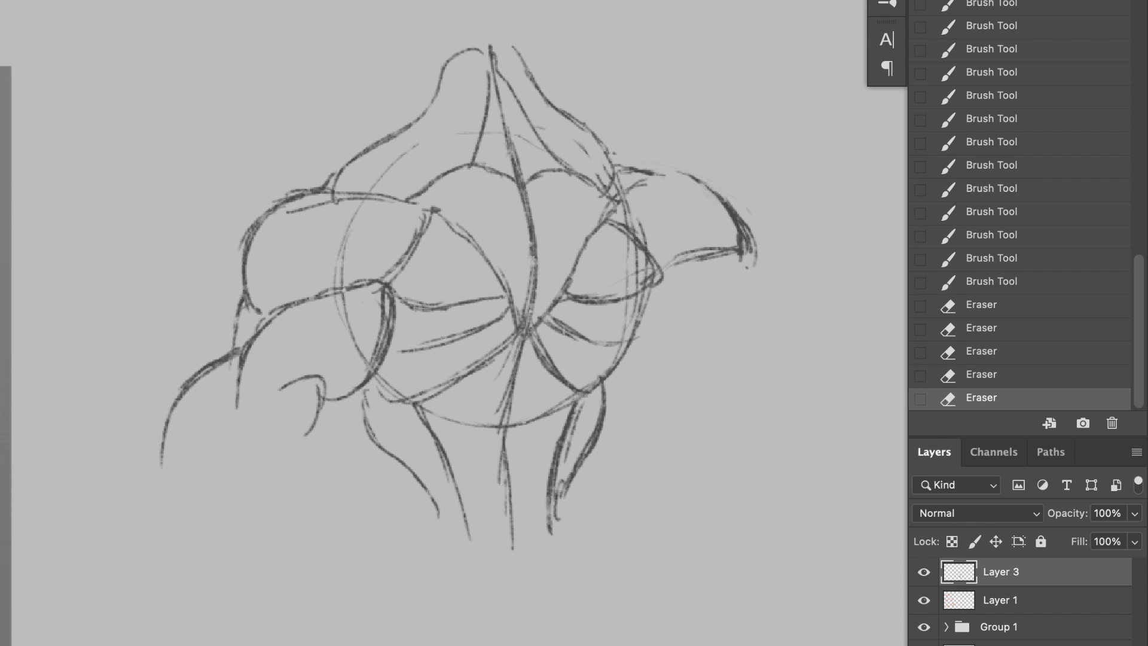
Step: Sketch the right upper arm with its elbow detail and both contours running into the forearm
key("b")
left_click_drag(740, 255, 785, 317)
mouse_move(781, 299)
left_mouse_down()
mouse_move(816, 380)
mouse_move(812, 427)
left_mouse_up()
left_click_drag(773, 331, 739, 347)
left_click_drag(651, 288, 701, 354)
left_click_drag(644, 315, 705, 356)
left_click_drag(685, 351, 766, 435)
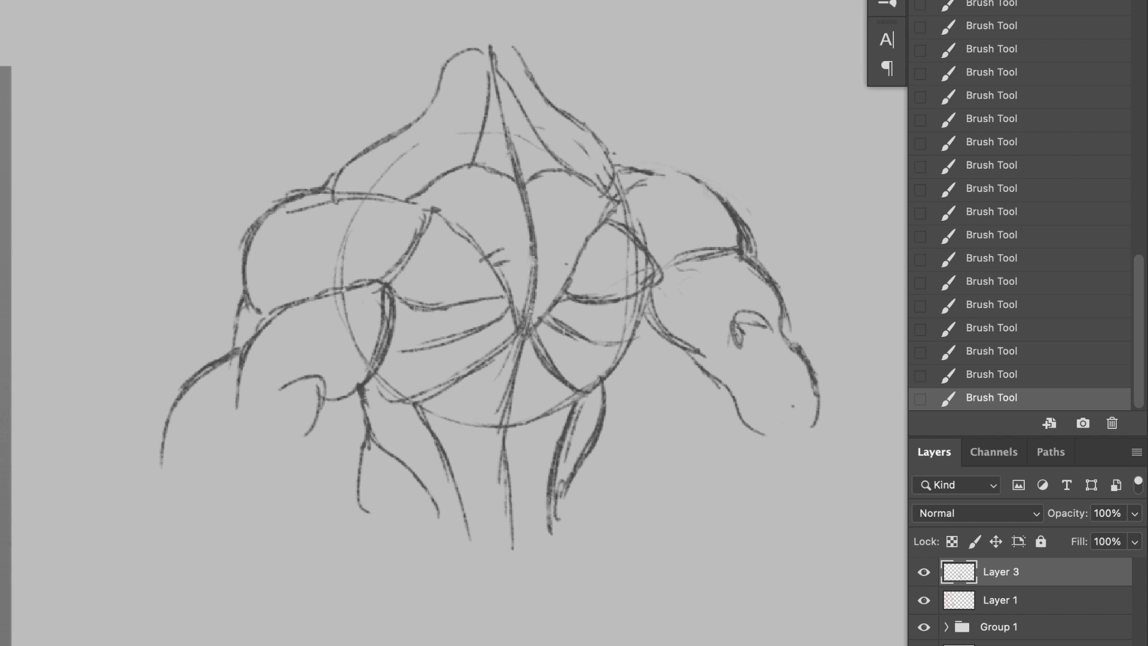
Step: Add inner contour and shading strokes to the left deltoid and draw the waistline with the start of the hips
left_click_drag(268, 313, 311, 217)
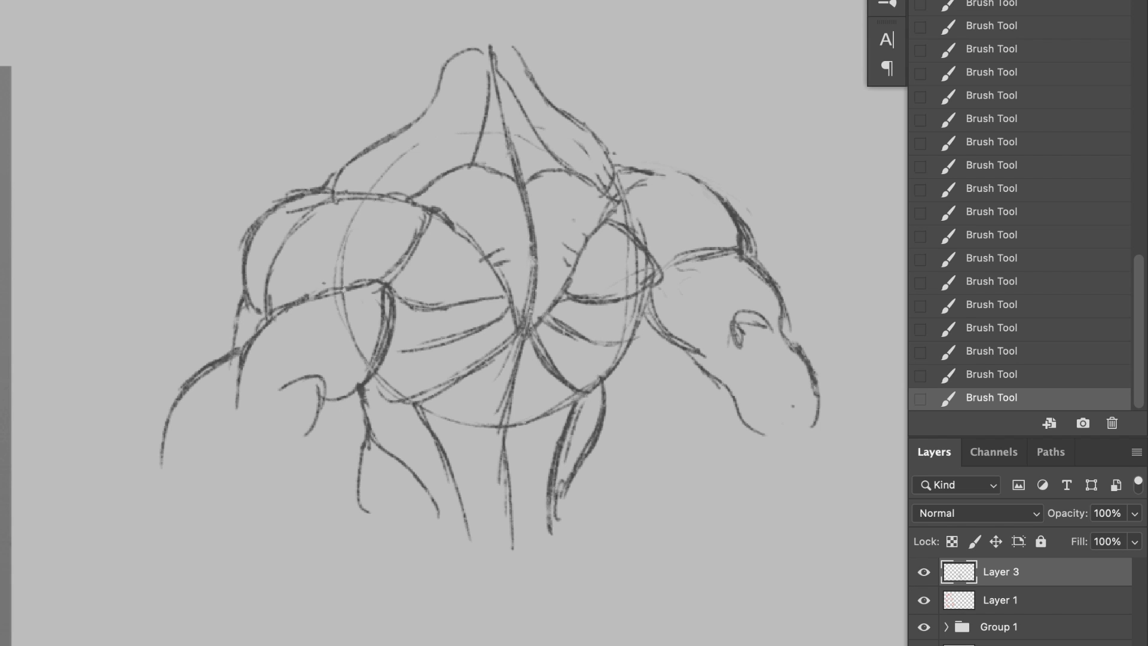
left_click_drag(308, 293, 419, 236)
left_click_drag(381, 275, 402, 259)
mouse_move(598, 439)
left_mouse_down()
mouse_move(601, 514)
mouse_move(349, 478)
mouse_move(358, 544)
left_mouse_up()
left_click_drag(598, 466, 625, 520)
Step: Sketch a rounded head above the neck of the back figure
left_click_drag(438, 69, 414, 122)
left_click_drag(479, 180, 494, 285)
left_click_drag(546, 114, 549, 167)
mouse_move(541, 78)
left_mouse_down()
mouse_move(557, 197)
mouse_move(478, 22)
left_mouse_up()
mouse_move(529, 48)
left_mouse_down()
mouse_move(393, 55)
mouse_move(395, 157)
left_mouse_up()
Step: Select the head sketch with the Lasso, reposition it with Free Transform and deselect
key("l")
key("super+t")
left_click_drag(343, 5, 368, 21)
key("Return")
key("super+d")
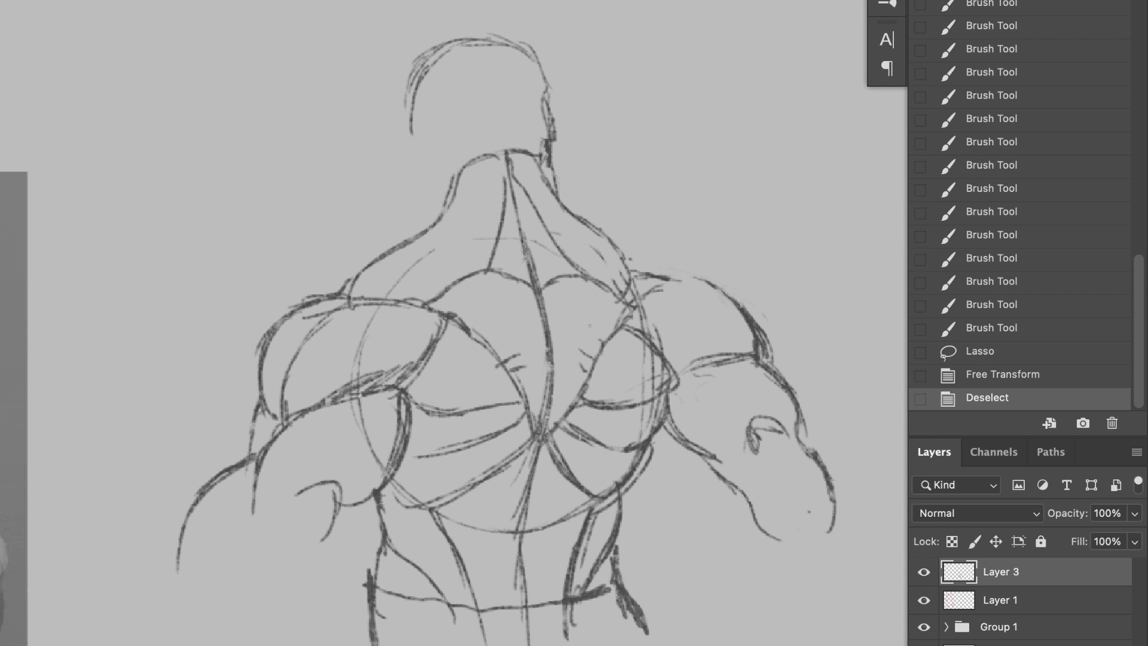
Step: Rework the right side of the head with brush strokes and erase its excess lines
left_click_drag(526, 79, 541, 158)
left_click_drag(524, 114, 536, 153)
left_click_drag(457, 43, 539, 122)
key("e")
mouse_move(536, 47)
left_mouse_down()
mouse_move(556, 149)
mouse_move(479, 40)
mouse_move(540, 138)
left_mouse_up()
Step: Add short dark strokes to the left neck contour where it meets the trapezius
key("b")
left_click_drag(438, 194, 432, 225)
mouse_move(432, 212)
left_mouse_down()
mouse_move(415, 221)
mouse_move(434, 212)
left_mouse_up()
left_click_drag(397, 192, 432, 210)
Step: Redraw the head contours and add construction lines across the skull
left_click_drag(390, 95, 403, 203)
mouse_move(391, 90)
left_mouse_down()
mouse_move(491, 38)
mouse_move(543, 90)
left_mouse_up()
left_click_drag(542, 89, 518, 137)
left_click_drag(475, 50, 509, 158)
mouse_move(420, 134)
left_mouse_down()
mouse_move(442, 118)
mouse_move(424, 148)
left_mouse_up()
left_click_drag(419, 161, 425, 178)
Step: Erase the head sketch above the neck
key("e")
mouse_move(472, 46)
left_mouse_down()
mouse_move(411, 57)
mouse_move(432, 126)
mouse_move(419, 207)
left_mouse_up()
left_click_drag(418, 359, 388, 360)
Step: Extend both arms with inner and outer forearm contours
key("b")
mouse_move(305, 493)
left_mouse_down()
mouse_move(309, 517)
mouse_move(281, 562)
left_mouse_up()
left_click_drag(297, 545, 252, 624)
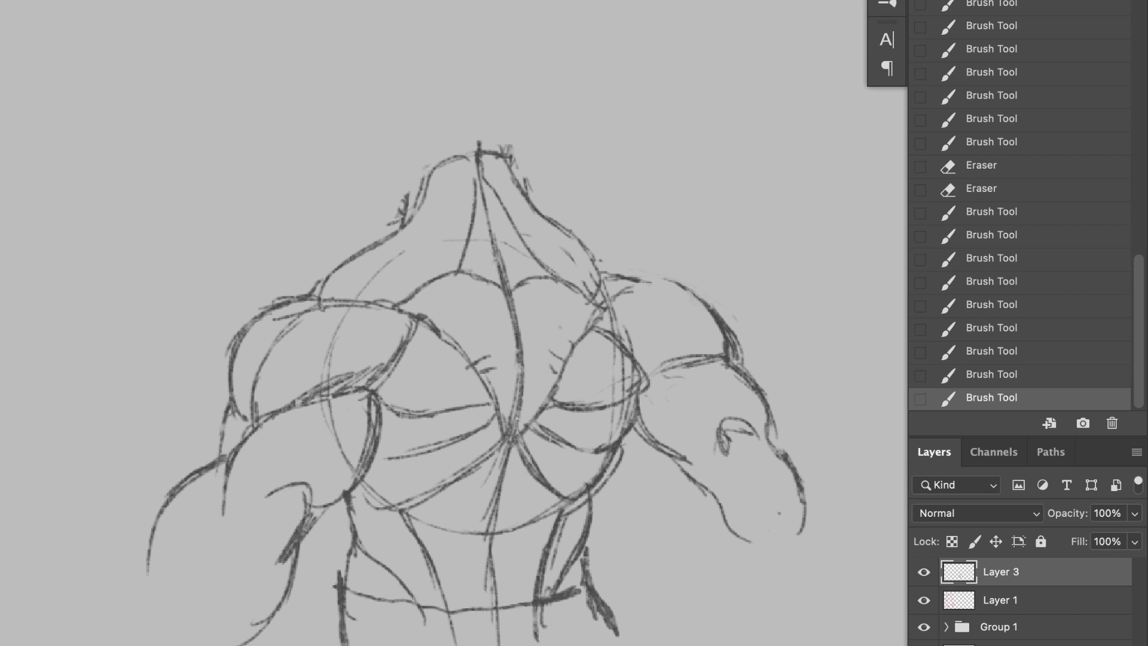
left_click_drag(146, 572, 136, 644)
left_click_drag(157, 526, 124, 645)
left_click_drag(686, 465, 747, 586)
left_click_drag(771, 438, 834, 541)
Step: Draw a construction circle for a second ribcage in the empty canvas area above the first figure
left_click_drag(567, 221, 617, 177)
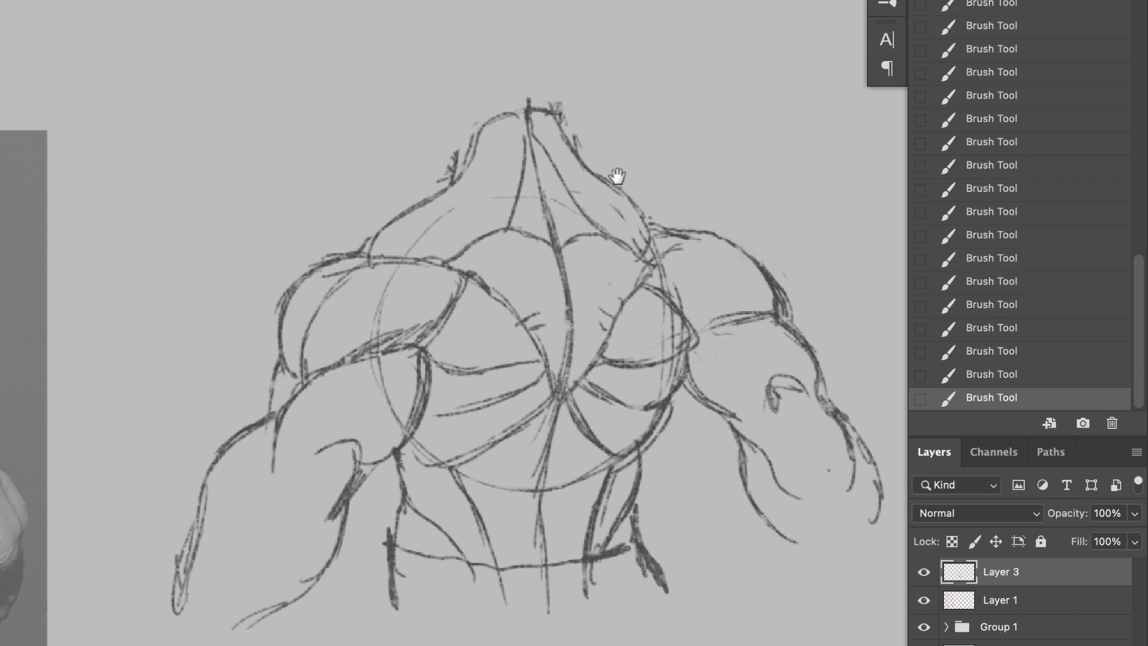
left_click_drag(490, 110, 400, 281)
left_click_drag(308, 78, 458, 425)
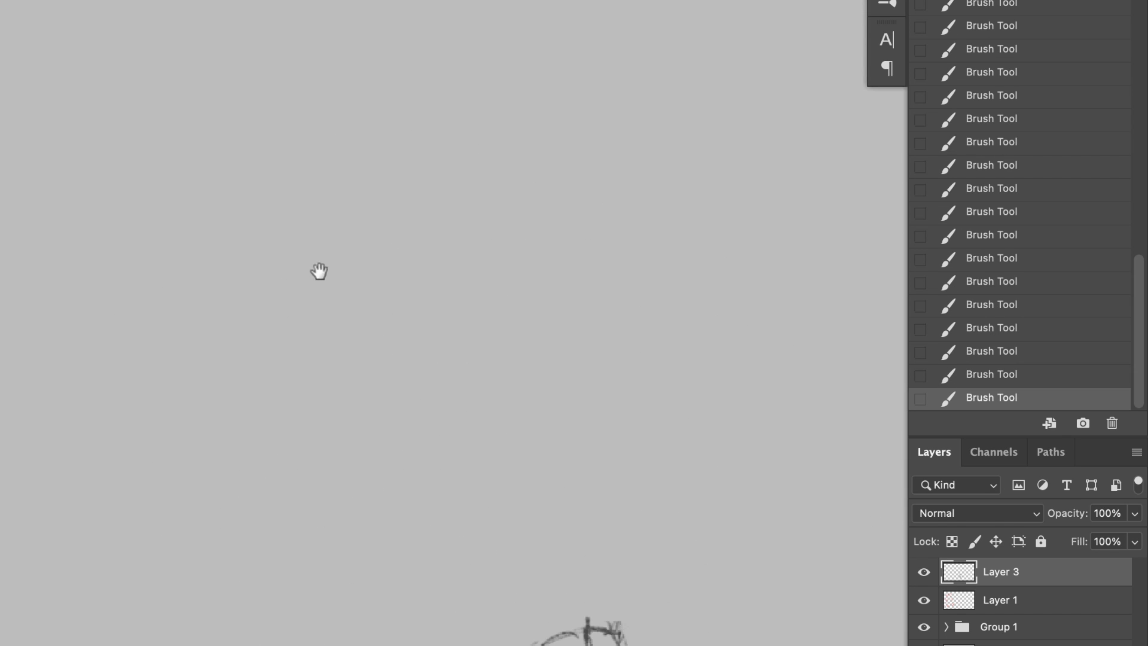
left_click_drag(377, 199, 316, 238)
mouse_move(335, 200)
left_mouse_down()
mouse_move(284, 284)
mouse_move(370, 383)
left_mouse_up()
key("super+z")
left_click_drag(309, 348, 438, 391)
left_click_drag(443, 234, 440, 391)
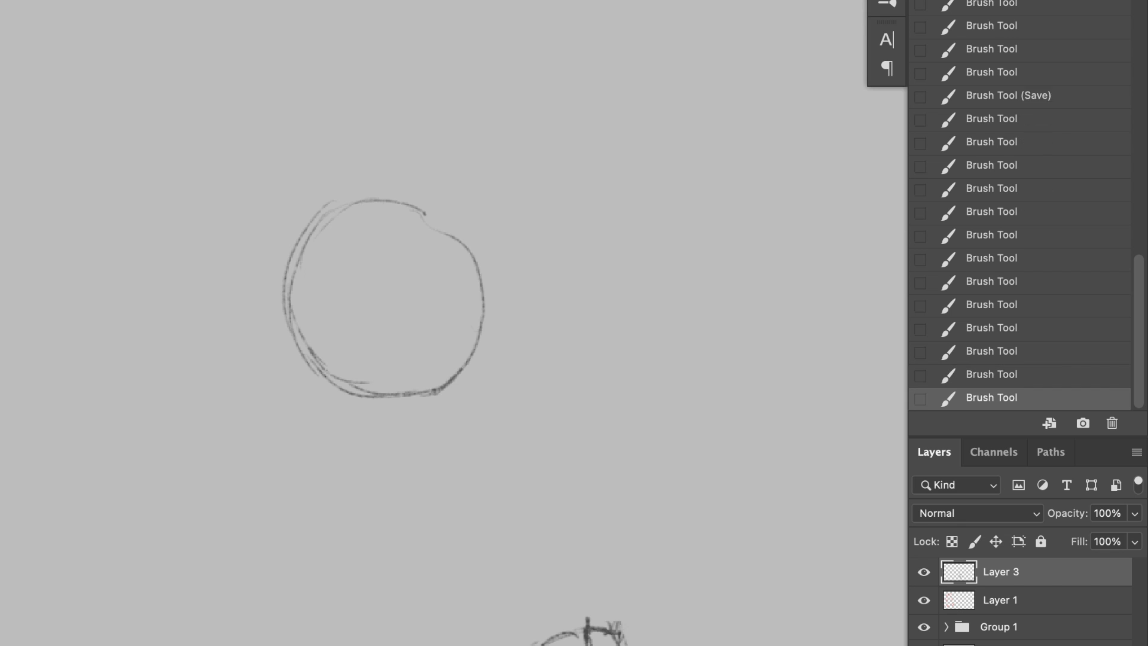
left_click_drag(424, 198, 489, 302)
Step: Draw a curved spine line through the second ribcage circle and extend it below toward the pelvis
mouse_move(390, 194)
left_mouse_down()
mouse_move(411, 252)
mouse_move(411, 373)
left_mouse_up()
left_click_drag(402, 205, 409, 383)
left_click_drag(409, 335, 410, 479)
left_click_drag(405, 397, 425, 550)
Step: Sketch the V-shaped lower trapezius converging on the spine inside the second circle, replacing the first stroke
mouse_move(417, 229)
left_mouse_down()
mouse_move(409, 393)
mouse_move(382, 299)
left_mouse_up()
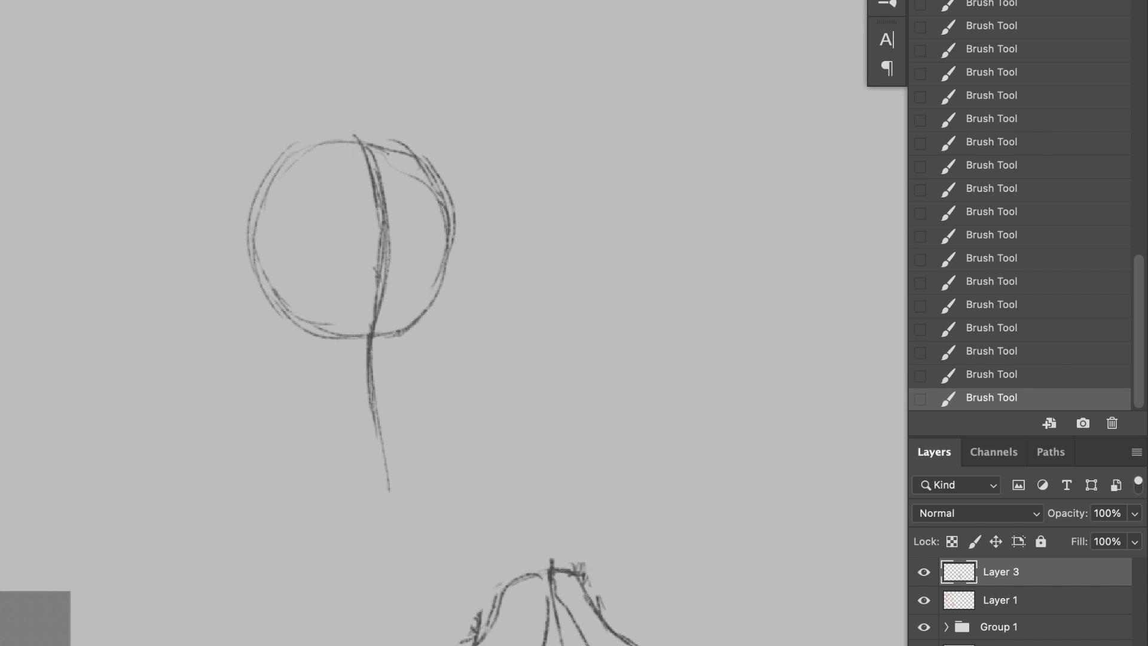
key("super+z")
left_click_drag(330, 216, 395, 293)
left_click_drag(413, 208, 385, 297)
left_click_drag(420, 226, 392, 293)
left_click_drag(328, 197, 336, 226)
left_click_drag(412, 200, 415, 211)
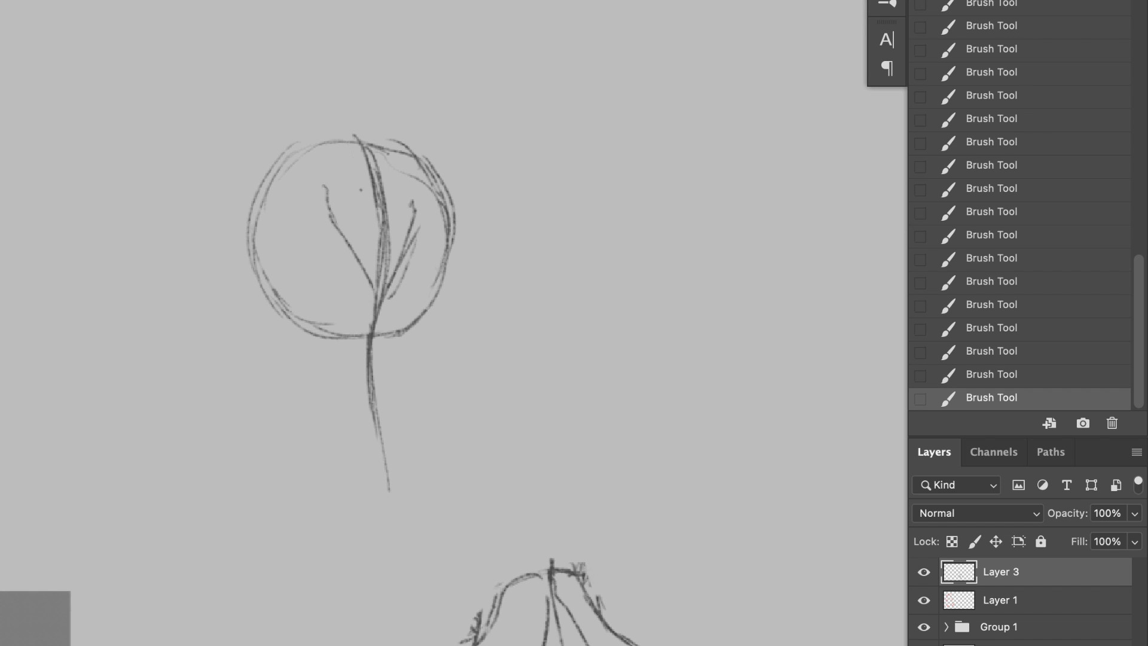
Step: Outline the left deltoid beside the second ribcage circle, undoing and redrawing the rough strokes
left_click_drag(222, 145, 181, 210)
mouse_move(210, 152)
left_mouse_down()
mouse_move(198, 242)
mouse_move(247, 199)
left_mouse_up()
key("super+z")
key("super+z")
left_click_drag(209, 230, 283, 174)
Step: Outline the right deltoid of the second figure, replacing the first stroke
left_click_drag(419, 172, 458, 205)
key("super+z")
left_click_drag(459, 159, 477, 220)
left_click_drag(421, 183, 471, 222)
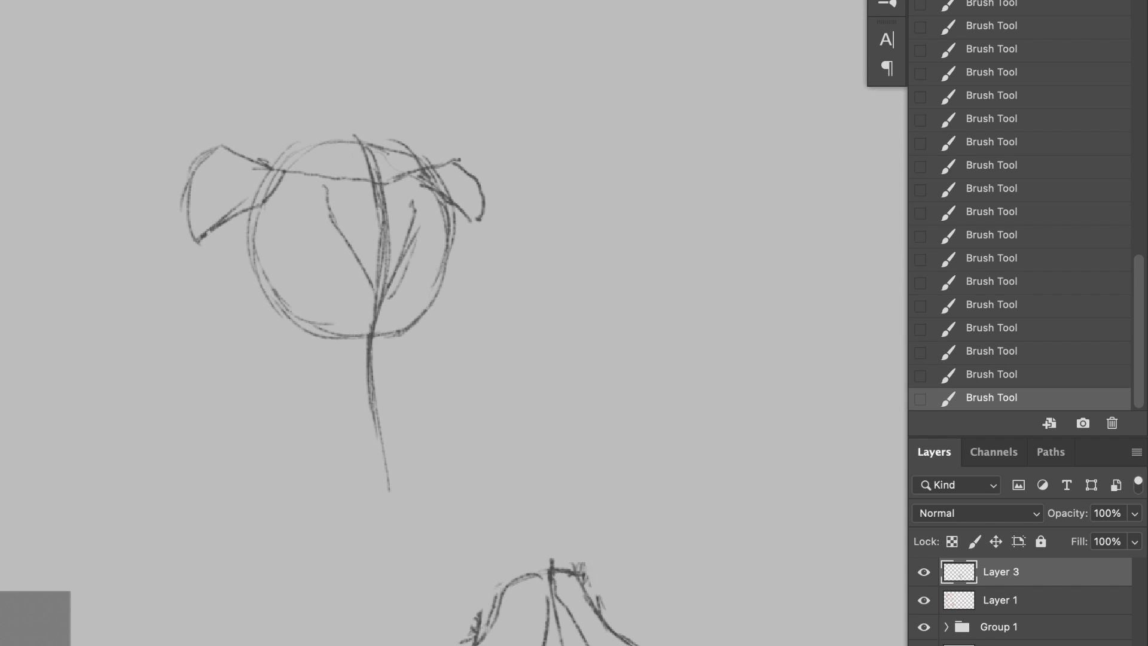
Step: Draw the upper back contour across the top of the second circle and the left trapezius slope to the shoulder
key("super+z")
mouse_move(289, 169)
left_mouse_down()
mouse_move(323, 202)
mouse_move(366, 157)
left_mouse_up()
left_click_drag(366, 157, 423, 168)
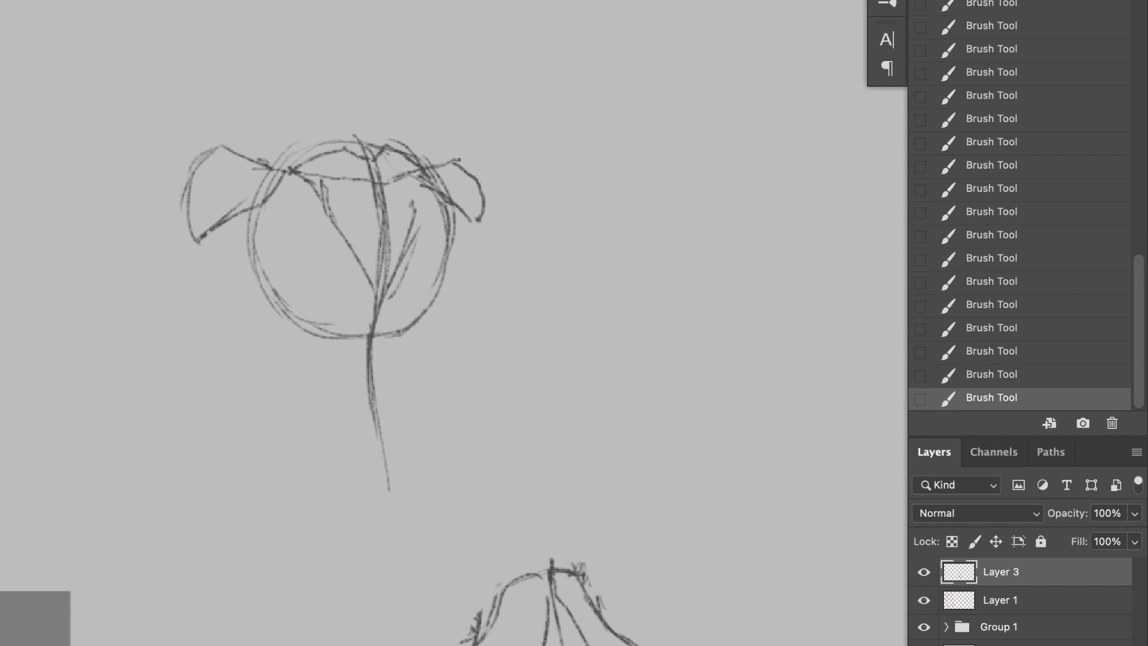
left_click_drag(227, 155, 267, 135)
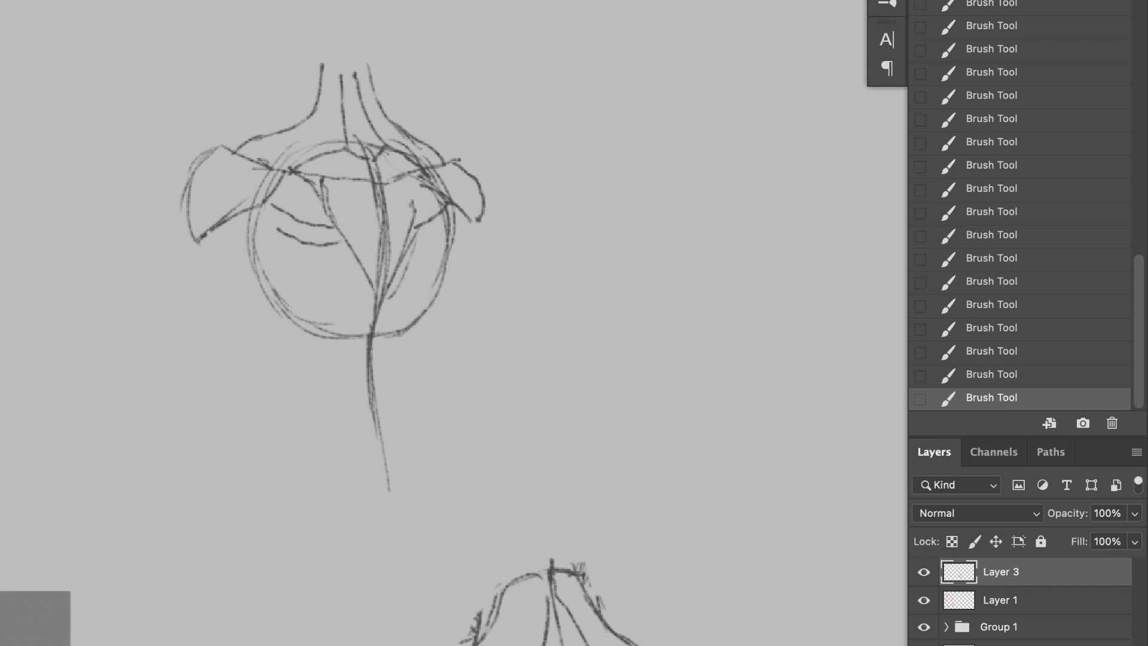
Step: Sketch the lat lines across the second figure's back and darken the right edge of the central V
key("super+z")
mouse_move(264, 233)
left_mouse_down()
mouse_move(343, 245)
mouse_move(293, 315)
left_mouse_up()
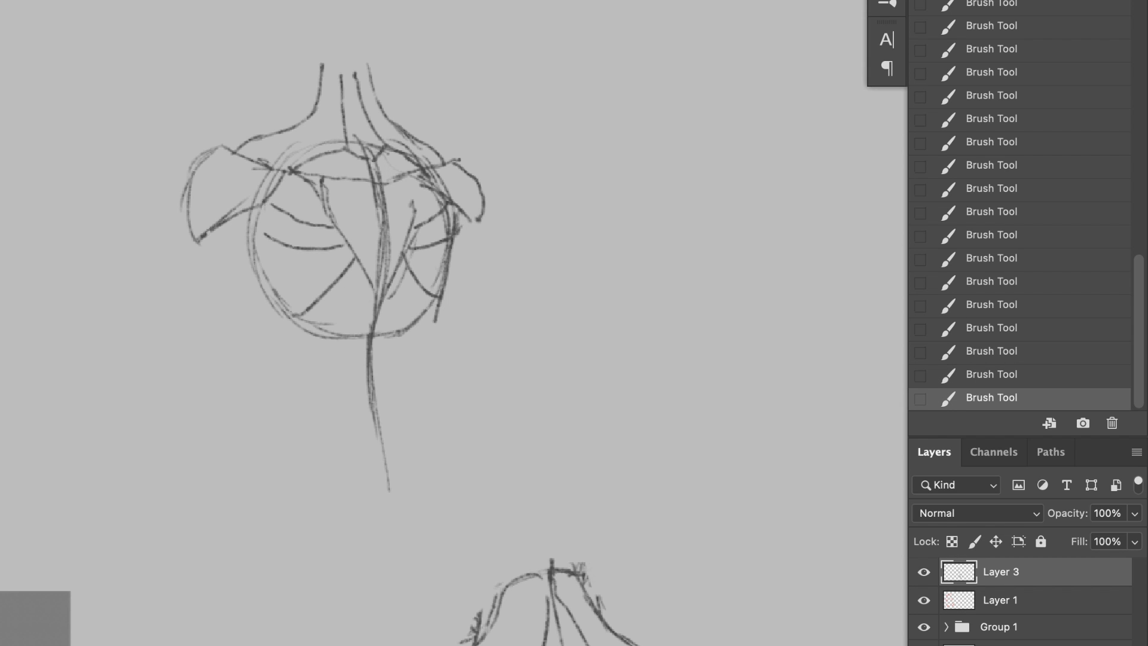
left_click_drag(416, 174, 377, 299)
Step: Reinforce the central V and draw curved lower-back muscle columns on both sides of the spine
left_click_drag(308, 172, 427, 420)
key("super+z")
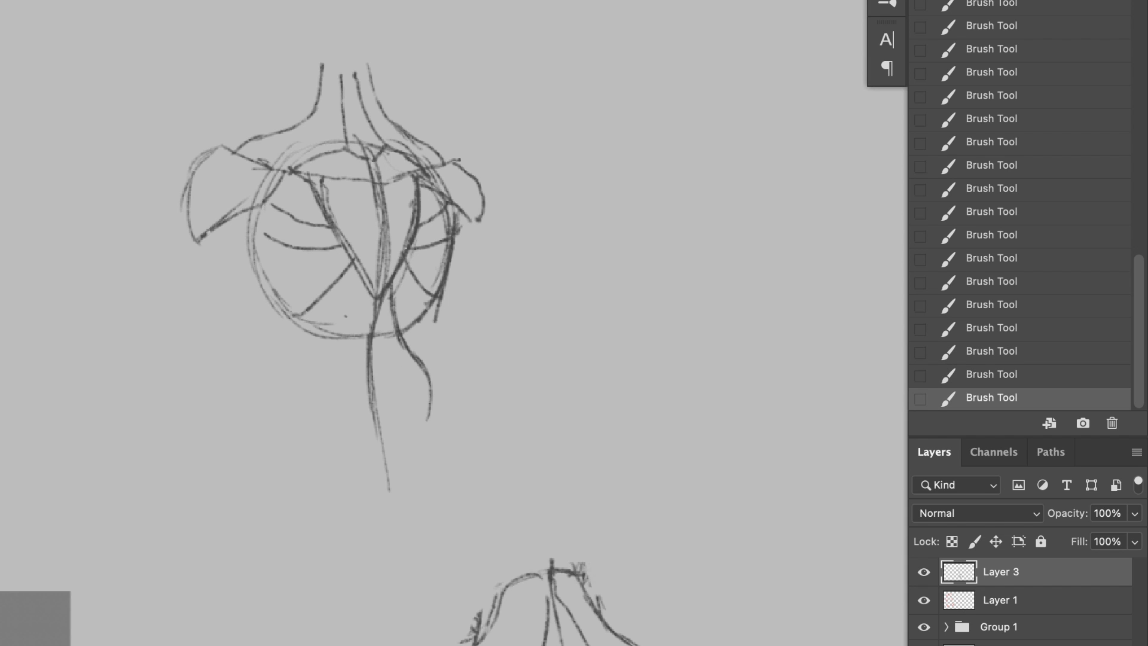
left_click_drag(367, 289, 354, 460)
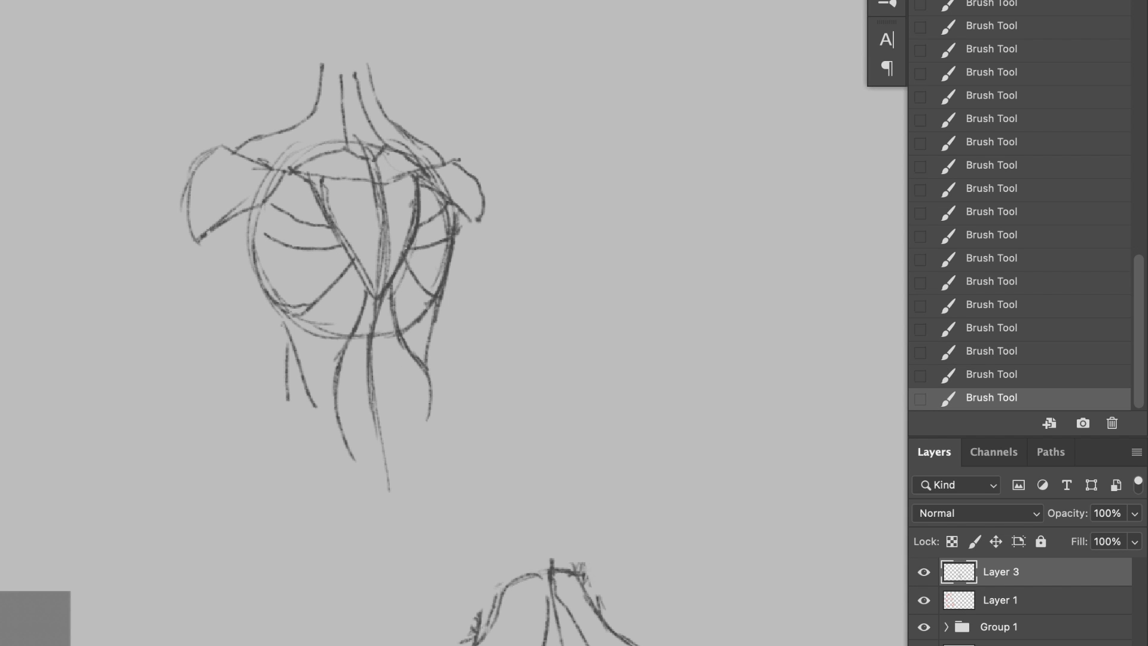
Step: Draw the upper arm and forearm contours of both arms on the second figure
mouse_move(271, 205)
left_mouse_down()
mouse_move(234, 296)
mouse_move(207, 283)
mouse_move(193, 377)
left_mouse_up()
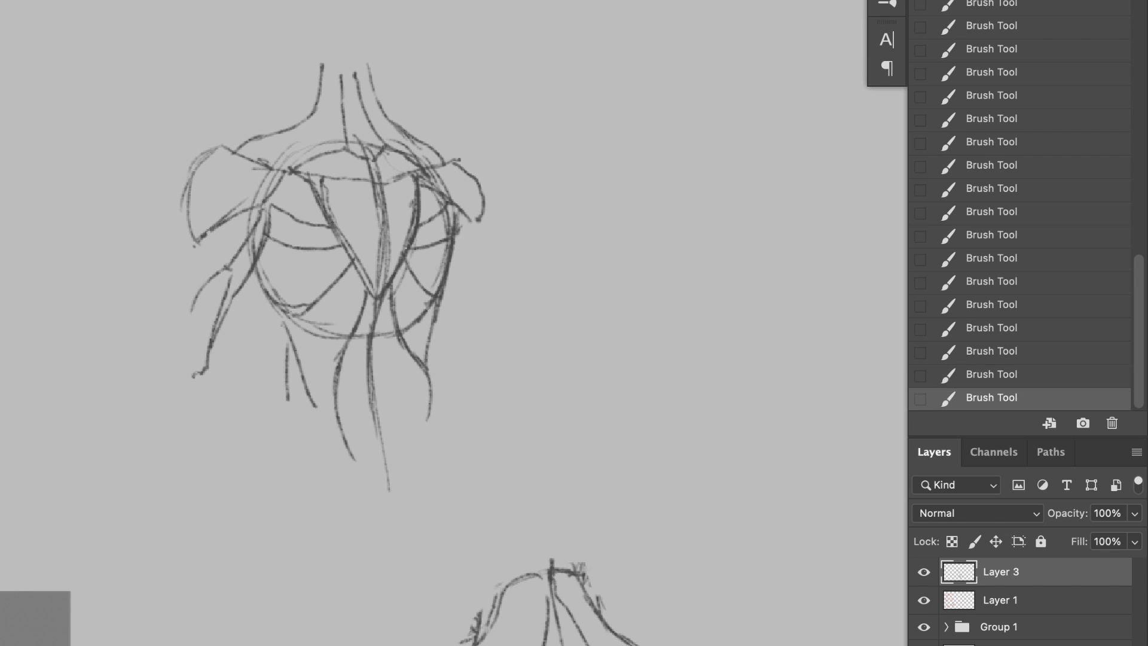
left_click_drag(191, 226, 132, 427)
left_click_drag(215, 335, 144, 475)
left_click_drag(478, 212, 512, 428)
left_click_drag(529, 333, 527, 459)
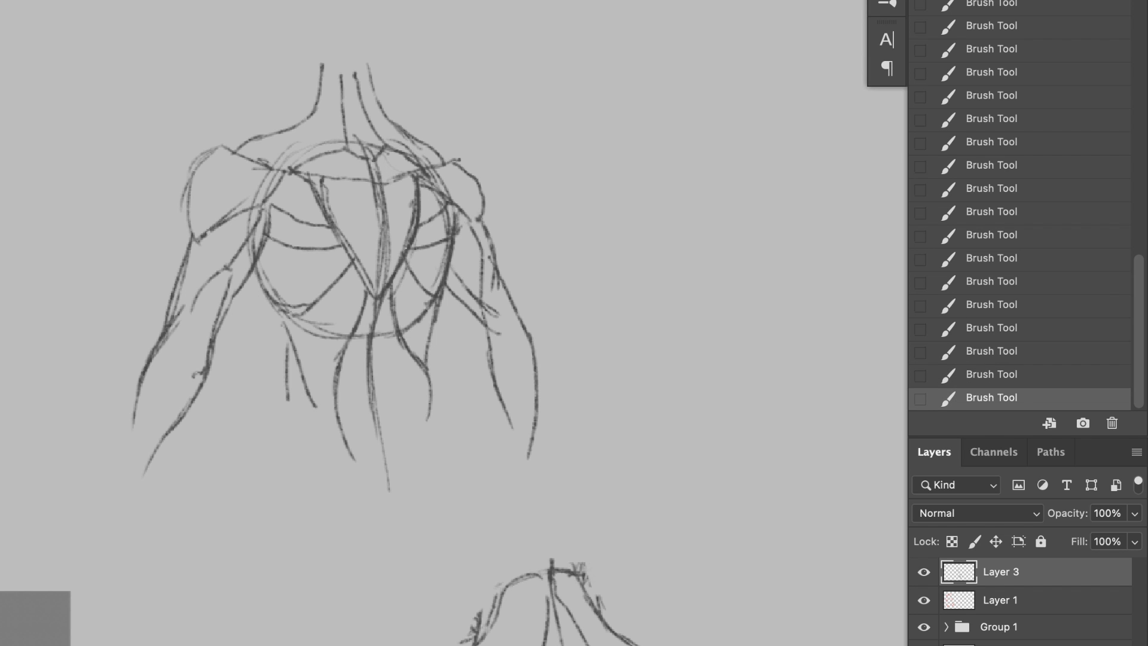
Step: Erase the second figure's right waist lines and darken the spine from the neck down to the pelvis
left_click_drag(429, 419, 419, 323)
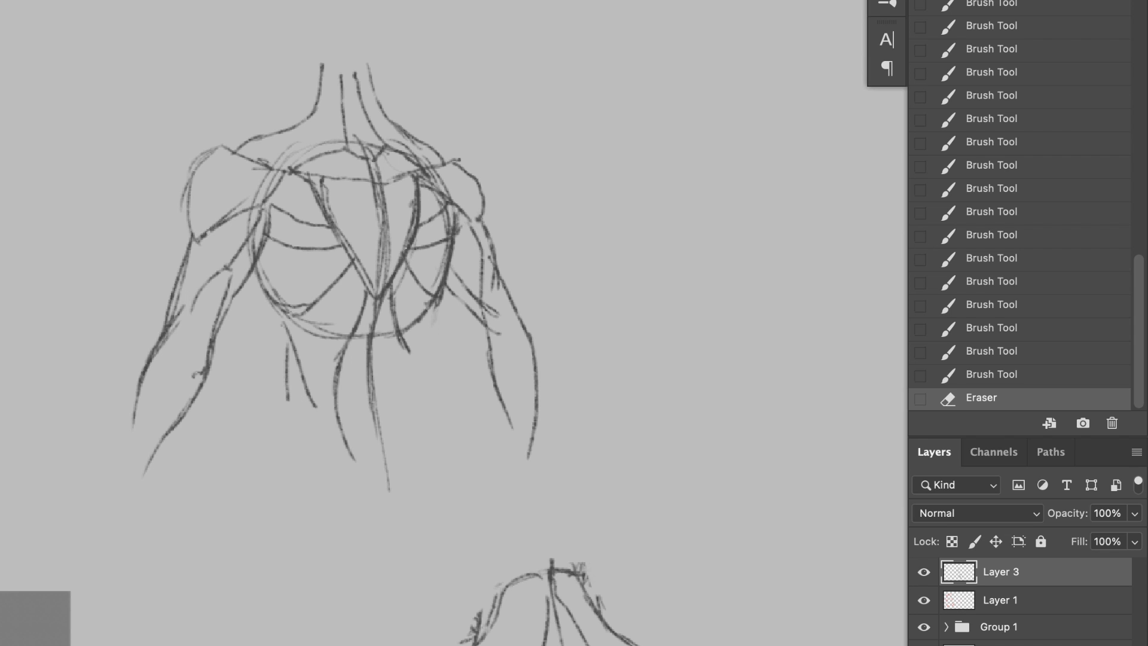
left_click_drag(346, 51, 367, 157)
left_click_drag(367, 156, 381, 269)
left_click_drag(377, 299, 371, 428)
left_click_drag(370, 359, 383, 482)
Step: Redraw the right waist contour and sketch the hip lines converging at the base of the spine
mouse_move(446, 286)
left_mouse_down()
mouse_move(408, 388)
mouse_move(448, 465)
left_mouse_up()
left_click_drag(416, 404, 453, 518)
mouse_move(320, 404)
left_mouse_down()
mouse_move(378, 509)
mouse_move(383, 494)
left_mouse_up()
key("super+z")
Step: Fade the visible construction circle around the second figure's ribcage and shoulders with the Eraser
key("e")
mouse_move(299, 314)
left_mouse_down()
mouse_move(338, 332)
mouse_move(417, 323)
left_mouse_up()
left_click_drag(396, 317, 421, 320)
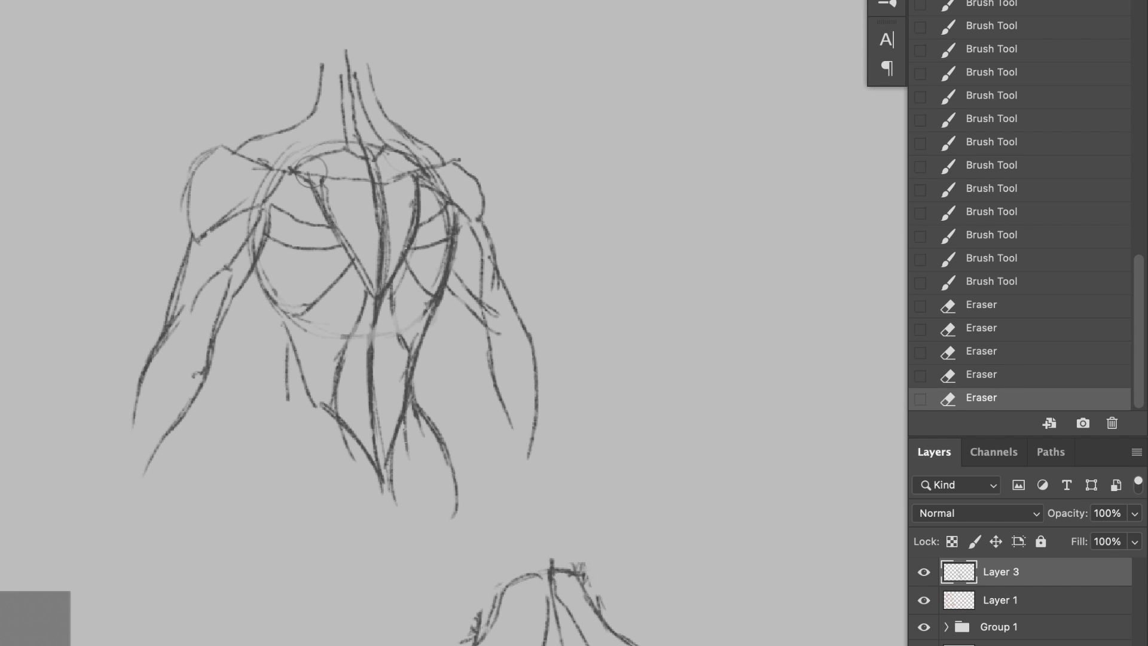
left_click_drag(323, 144, 284, 174)
left_click_drag(389, 144, 419, 160)
left_click_drag(428, 168, 447, 193)
left_click_drag(265, 275, 287, 306)
Step: Strengthen and extend both neck contours of the second figure with the brush
key("b")
left_click_drag(289, 130, 321, 84)
left_click_drag(323, 52, 313, 111)
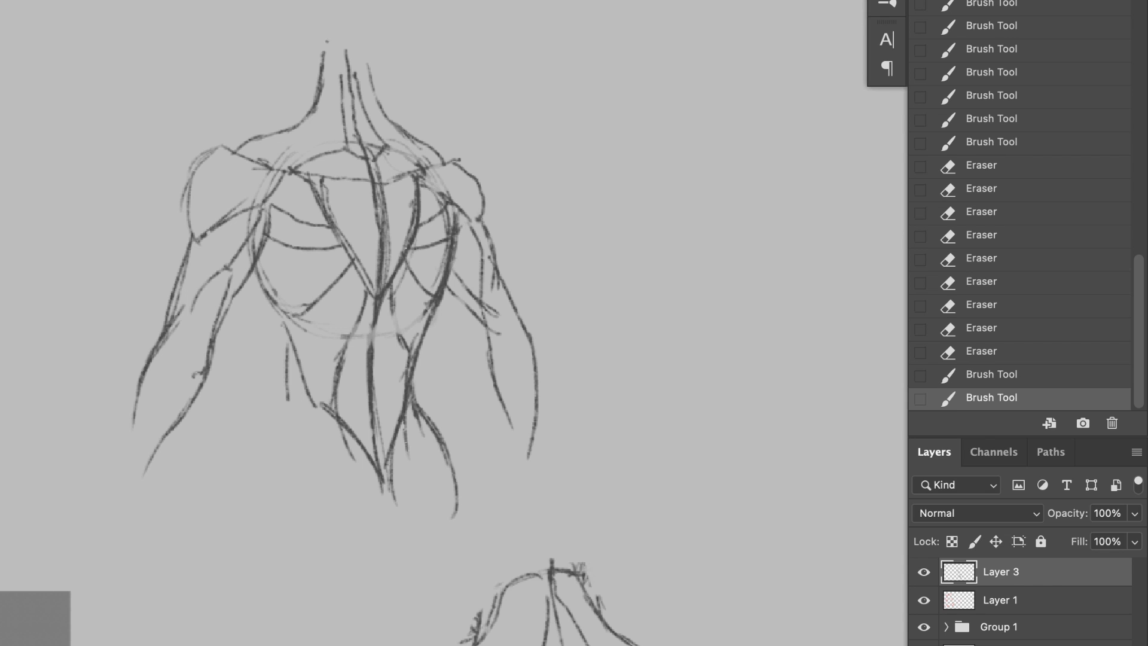
left_click_drag(388, 117, 375, 58)
left_click_drag(369, 34, 374, 91)
Step: Erase the stray lines inside the second figure's V-shaped trapezius
key("e")
mouse_move(312, 162)
left_mouse_down()
mouse_move(412, 191)
mouse_move(407, 287)
left_mouse_up()
left_click_drag(335, 173, 311, 219)
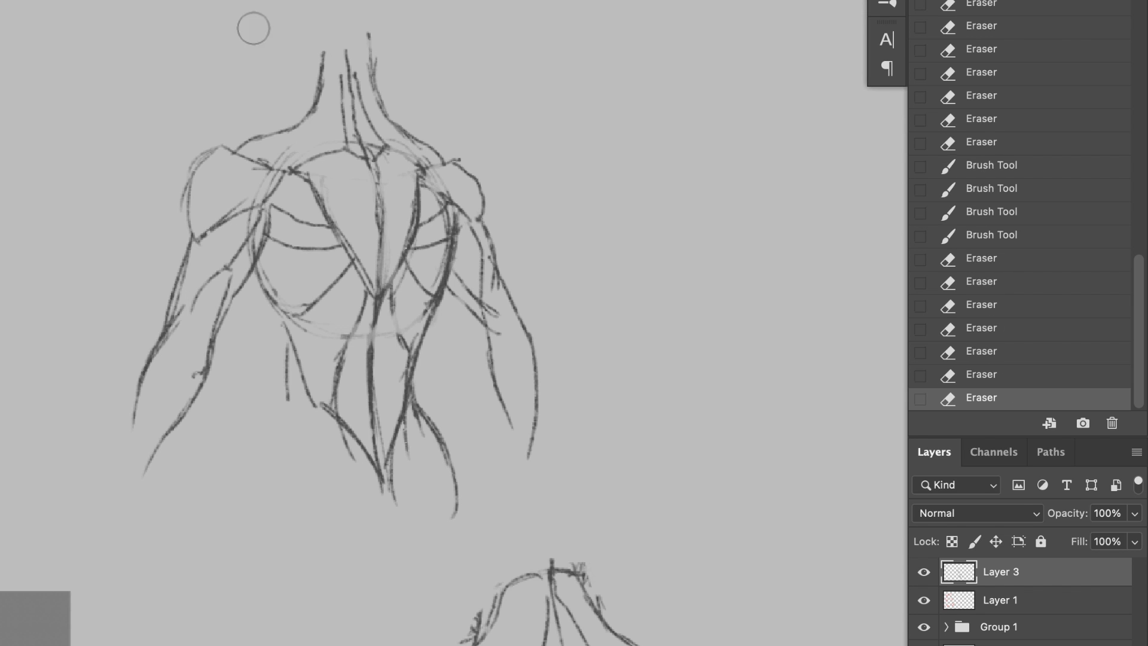
Step: Draw a third ribcage circle in the empty area beside the second figure with a curved spine line through it
scroll(502, 271, "right", 10)
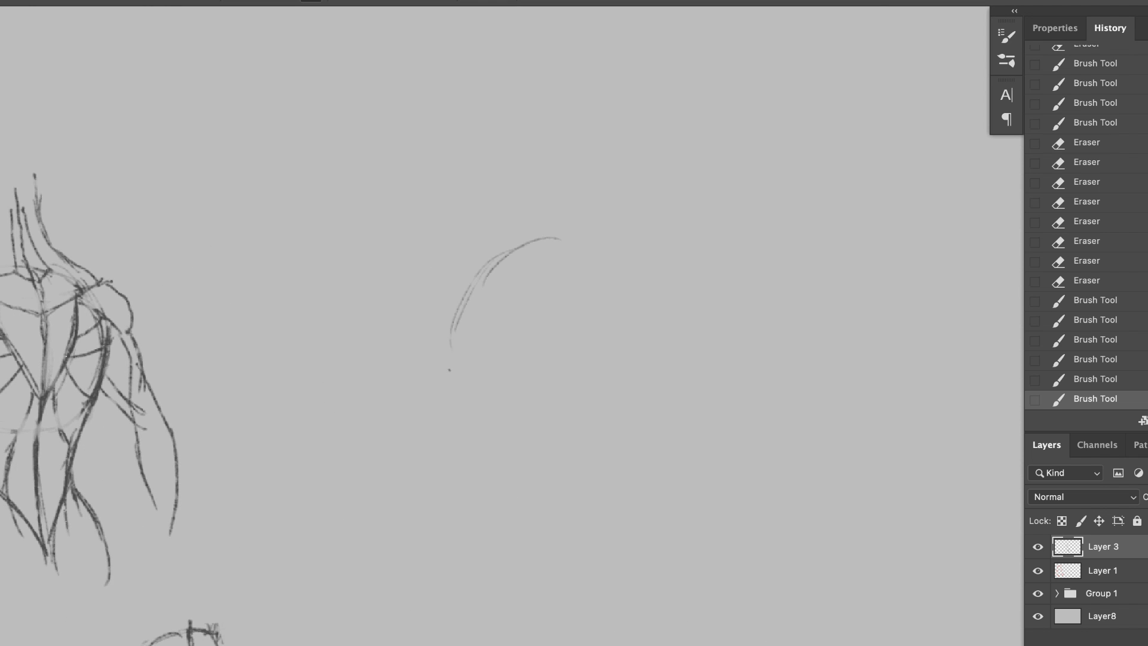
left_click_drag(451, 350, 604, 250)
left_click_drag(639, 309, 669, 424)
left_click_drag(577, 239, 520, 478)
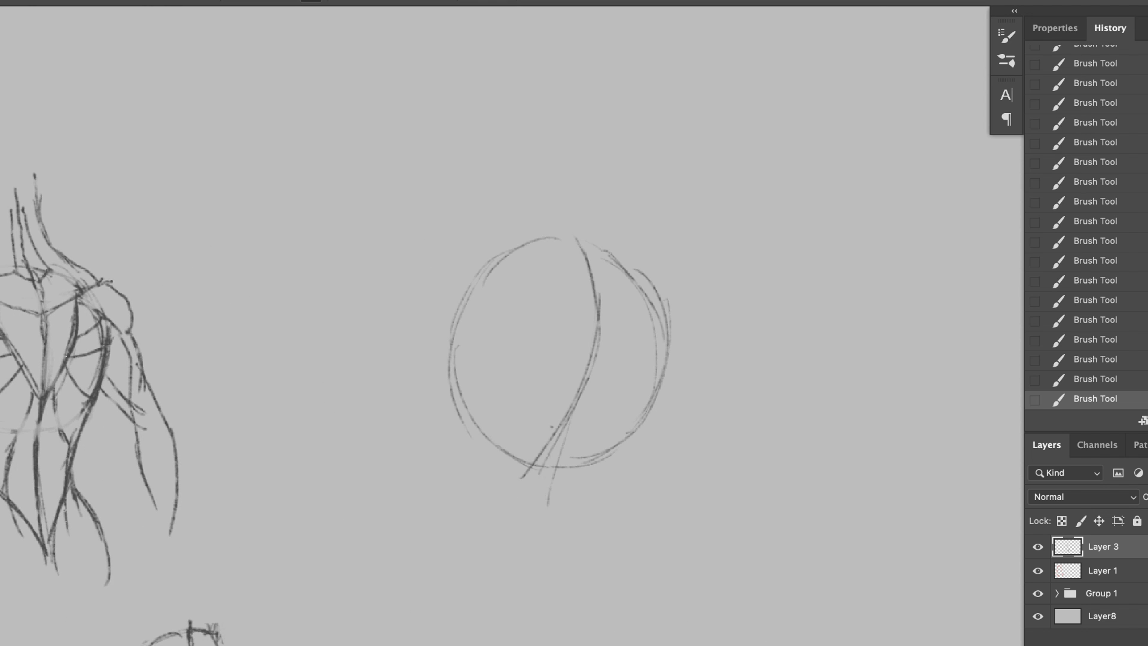
Step: Extend the third figure's spine below the circle and sketch the V-shaped trapezius edges meeting on it
left_click_drag(545, 427, 538, 541)
left_click_drag(526, 318, 563, 419)
left_click_drag(640, 328, 562, 431)
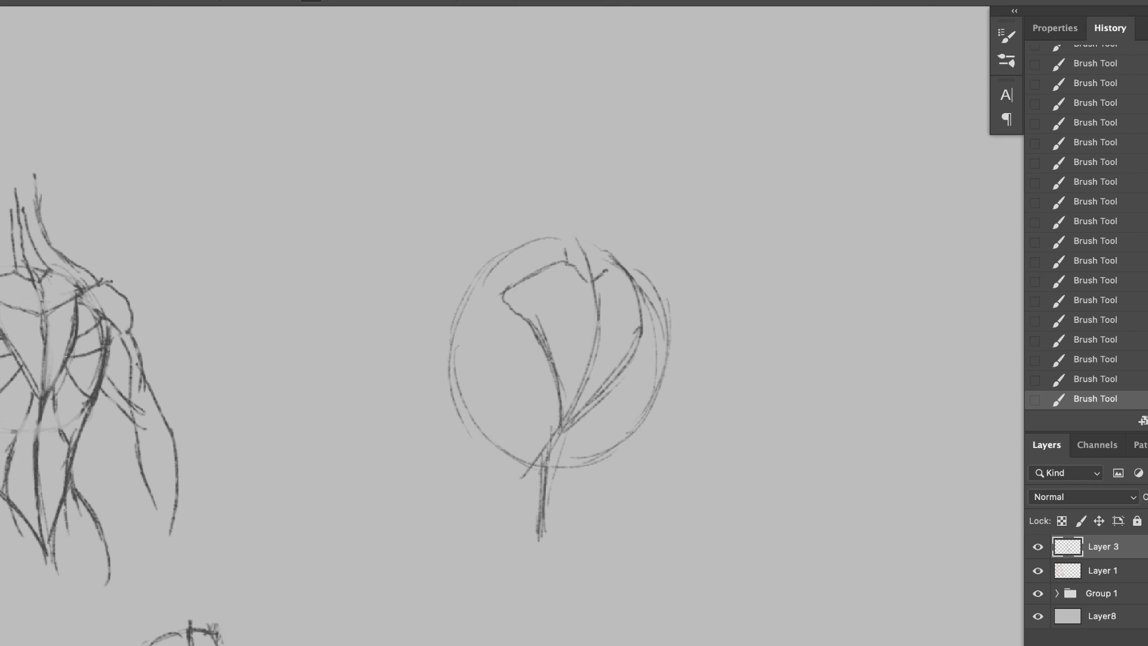
Step: Draw the neck contours and the left trapezius slope above the third ribcage circle
left_click_drag(576, 168, 611, 257)
left_click_drag(561, 189, 566, 257)
left_click_drag(531, 160, 460, 269)
Step: Sketch the third figure's left deltoid, rounding it out from the shoulder blade and closing its lower edge
mouse_move(501, 293)
left_mouse_down()
mouse_move(413, 260)
mouse_move(369, 359)
left_mouse_up()
key("super+z")
left_click_drag(441, 275, 360, 342)
key("super+z")
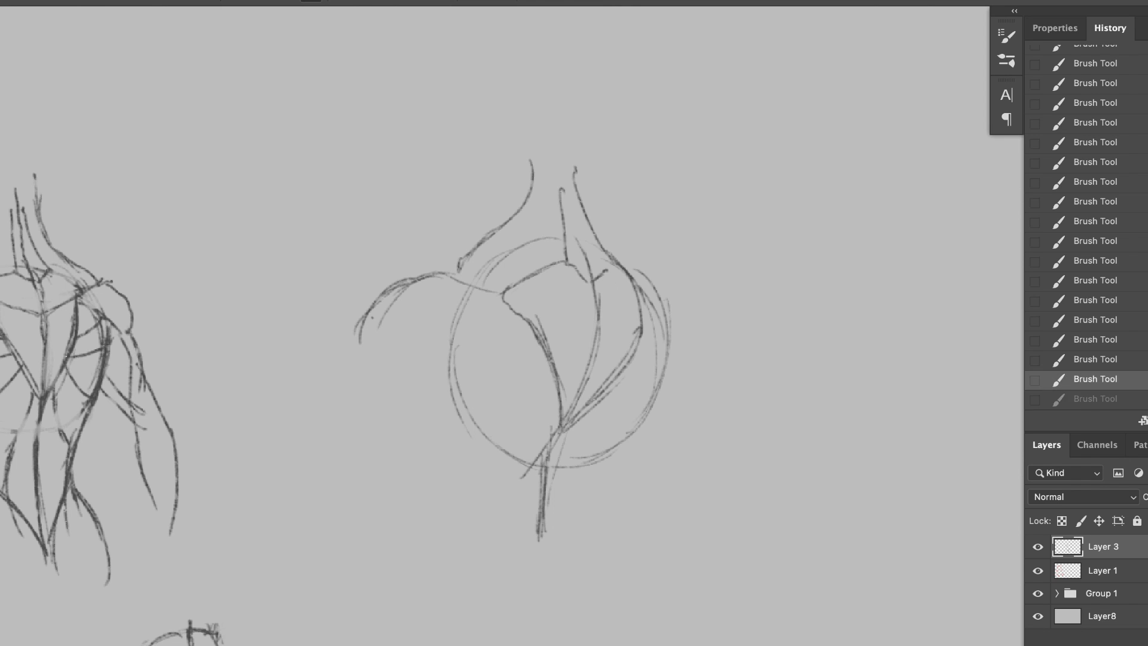
left_click_drag(382, 296, 367, 368)
left_click_drag(495, 303, 366, 366)
Step: Sketch the third figure's right deltoid with a rounded top contour and a curved lower edge beside the ribcage
left_click_drag(638, 276, 721, 295)
left_click_drag(722, 290, 747, 357)
left_click_drag(652, 316, 743, 353)
key("super+z")
key("super+z")
left_click_drag(651, 293, 713, 343)
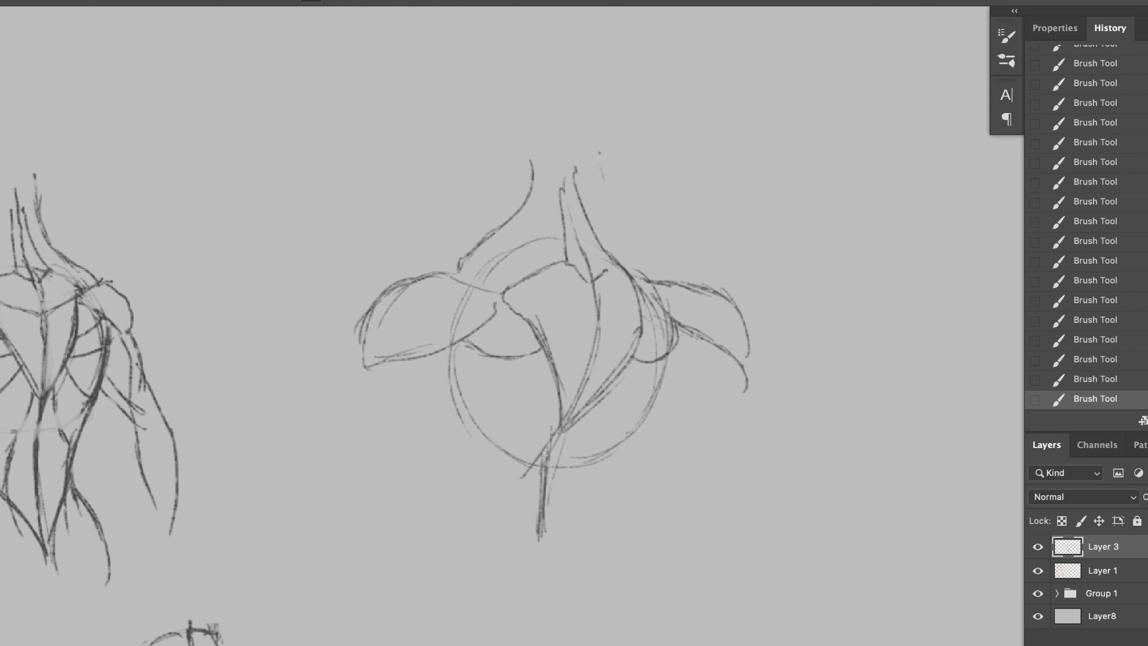
Step: Add short curved muscle lines across the ribcage beneath both shoulder blades of the third figure
scroll(496, 323, "down", 5)
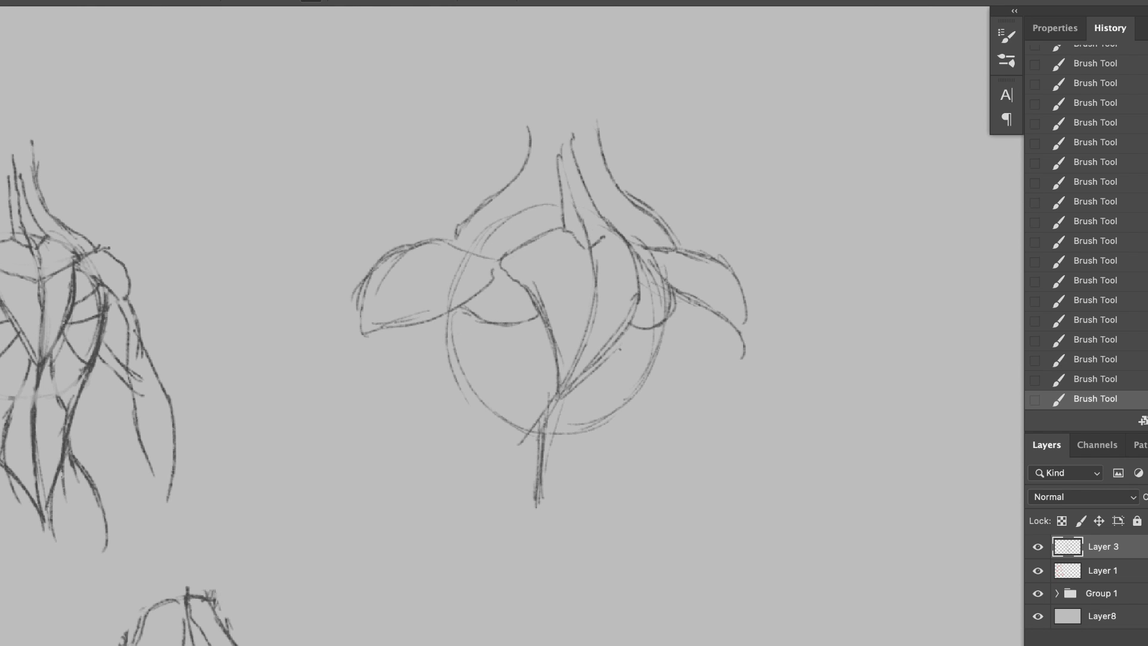
key("super+z")
mouse_move(422, 232)
left_mouse_down()
mouse_move(459, 211)
mouse_move(508, 247)
left_mouse_up()
left_click_drag(585, 246, 604, 253)
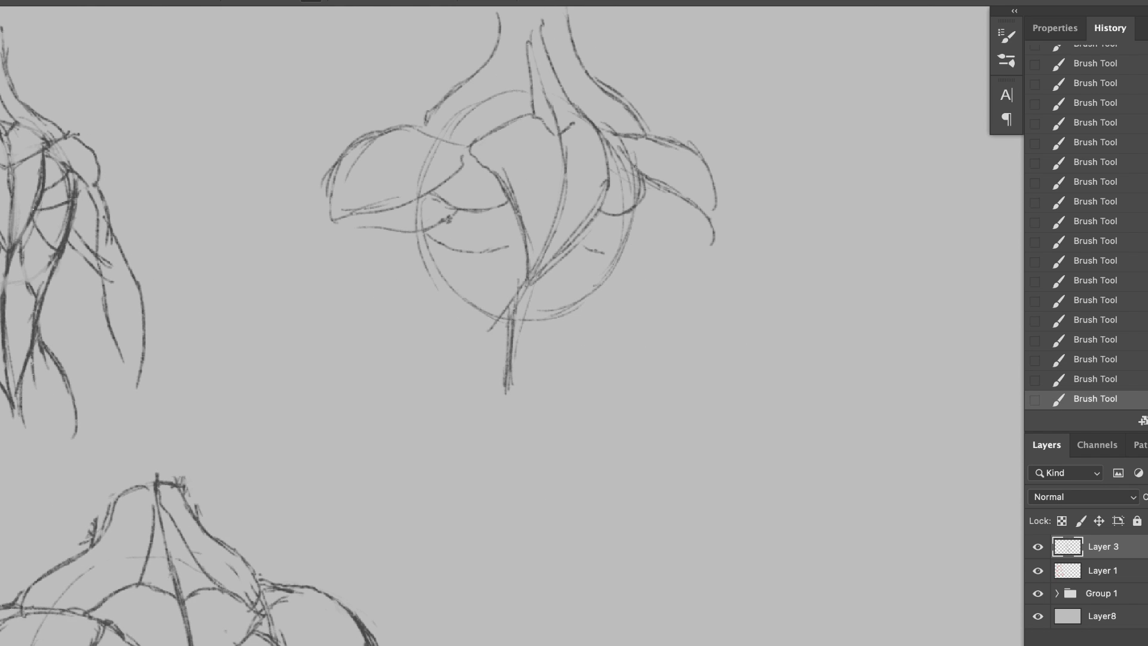
Step: Sketch the lower-back muscle columns and the right flank edge beneath the third figure's ribcage
left_click_drag(571, 313, 537, 402)
left_click_drag(535, 377, 547, 443)
mouse_move(435, 316)
left_mouse_down()
mouse_move(464, 354)
mouse_move(449, 441)
left_mouse_up()
mouse_move(585, 300)
left_mouse_down()
mouse_move(542, 205)
mouse_move(518, 318)
left_mouse_up()
key("super+z")
key("super+z")
left_click_drag(577, 183, 541, 256)
left_click_drag(568, 209, 525, 331)
Step: Draw the left lat edge, the waistline and the left hip contour of the third figure
mouse_move(345, 203)
left_mouse_down()
mouse_move(386, 324)
mouse_move(535, 306)
left_mouse_up()
left_click_drag(539, 274, 545, 353)
left_click_drag(320, 319, 386, 311)
key("super+z")
key("super+z")
left_click_drag(430, 263, 382, 423)
left_click_drag(317, 408, 282, 495)
left_click_drag(302, 427, 302, 483)
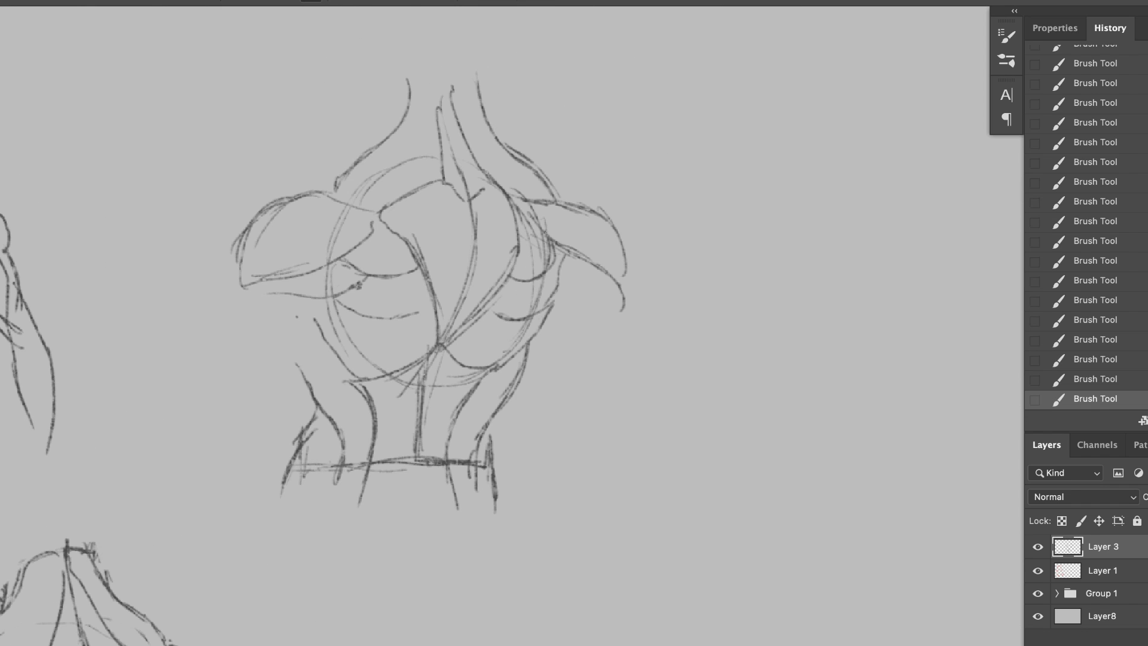
Step: Sketch the triceps shapes of the third figure's left upper arm below the deltoid
left_click_drag(317, 309, 268, 357)
left_click_drag(316, 317, 199, 412)
left_click_drag(207, 357, 195, 412)
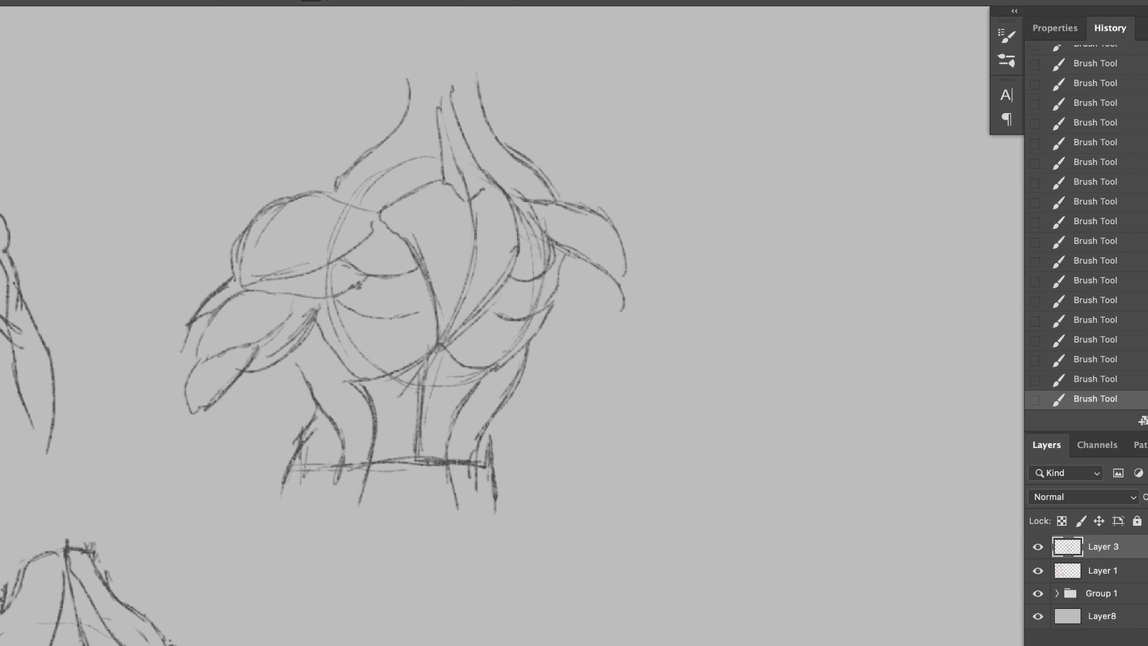
Step: Draw the outer and inner contours of the third figure's left forearm extending from the elbow
left_click_drag(158, 348, 132, 413)
key("super+z")
key("super+z")
mouse_move(134, 395)
left_mouse_down()
mouse_move(129, 457)
mouse_move(109, 428)
left_mouse_up()
left_click_drag(253, 372, 236, 412)
left_click_drag(261, 383, 166, 450)
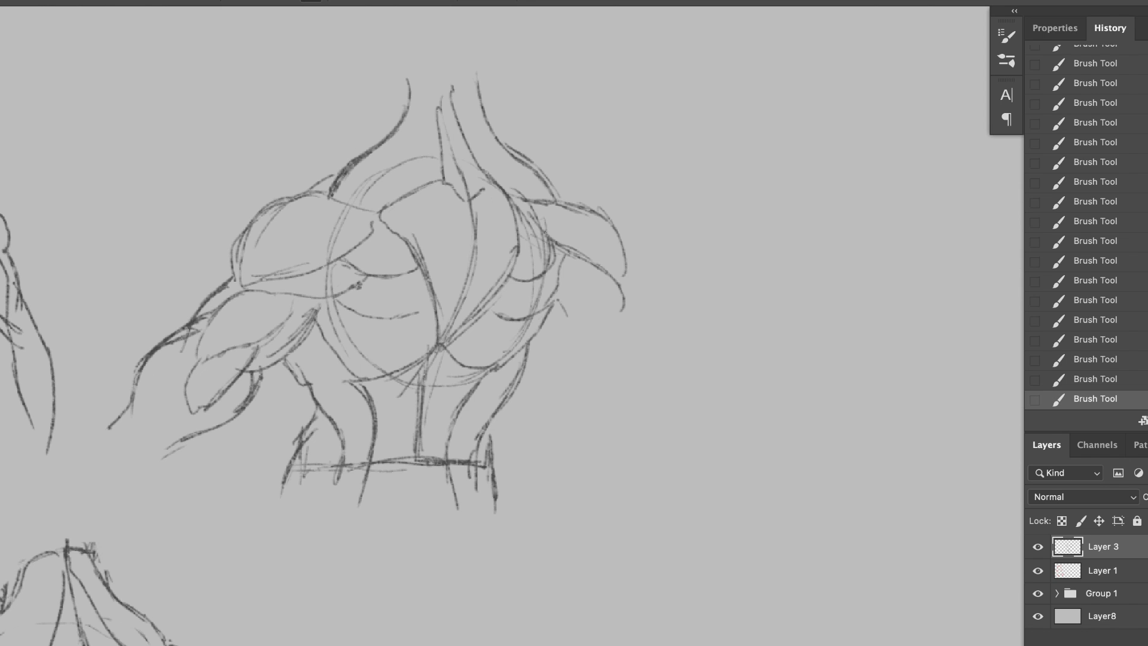
Step: Undo the last strokes and accent the left armpit crease where the upper arm meets the back
key("super+z")
key("super+z")
key("super+z")
left_click_drag(318, 308, 360, 313)
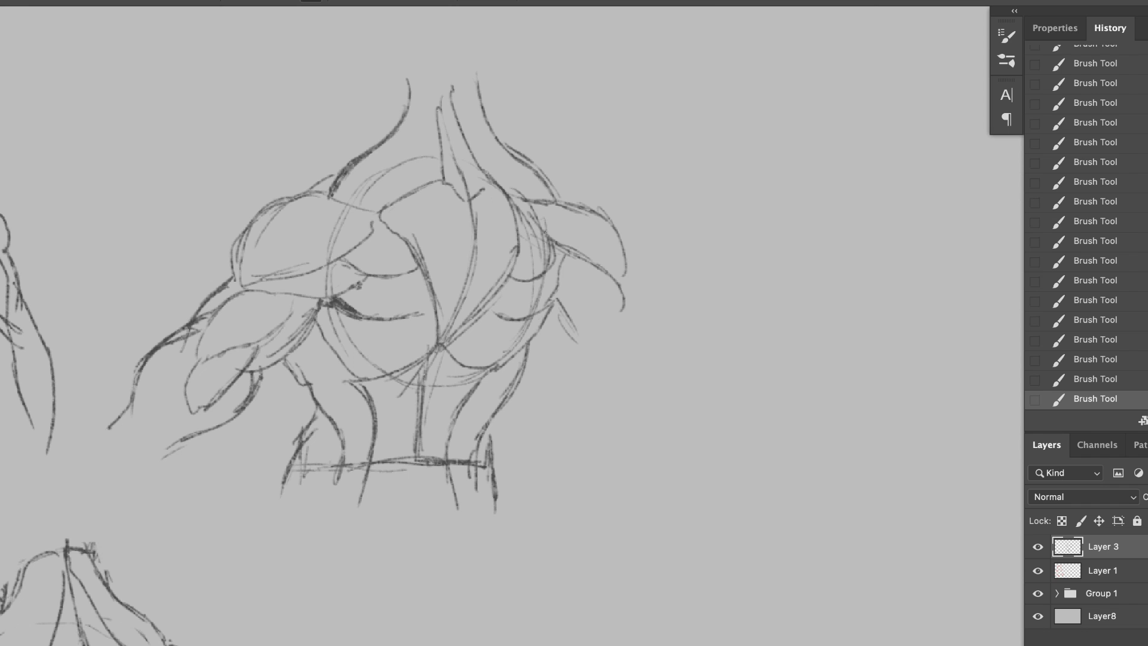
Step: Sketch the third figure's right upper arm and forearm, and reinforce the right lat edge below the armpit
left_click_drag(551, 315, 610, 362)
left_click_drag(623, 275, 669, 373)
left_click_drag(597, 354, 652, 407)
mouse_move(646, 338)
left_mouse_down()
mouse_move(693, 379)
mouse_move(700, 472)
left_mouse_up()
left_click_drag(598, 364, 638, 460)
left_click_drag(545, 315, 481, 373)
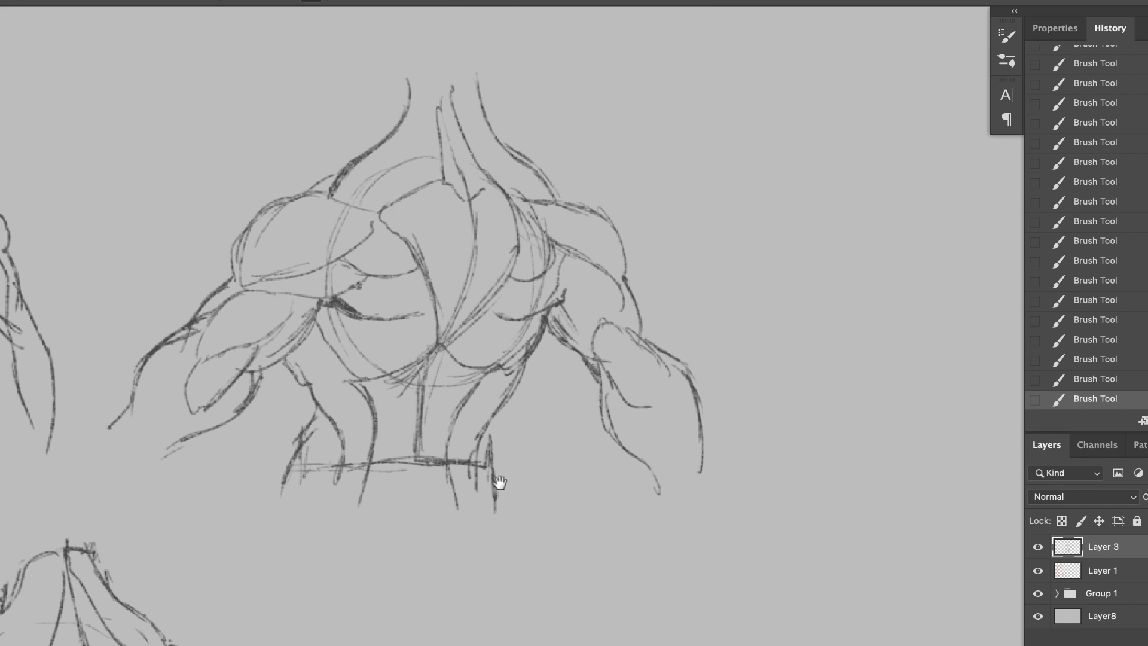
Step: Draw the back of the neck and a head turned to the left with face profile, ear and hairline
left_click_drag(501, 482, 492, 386)
left_click_drag(405, 42, 512, 231)
left_click_drag(555, 143, 608, 241)
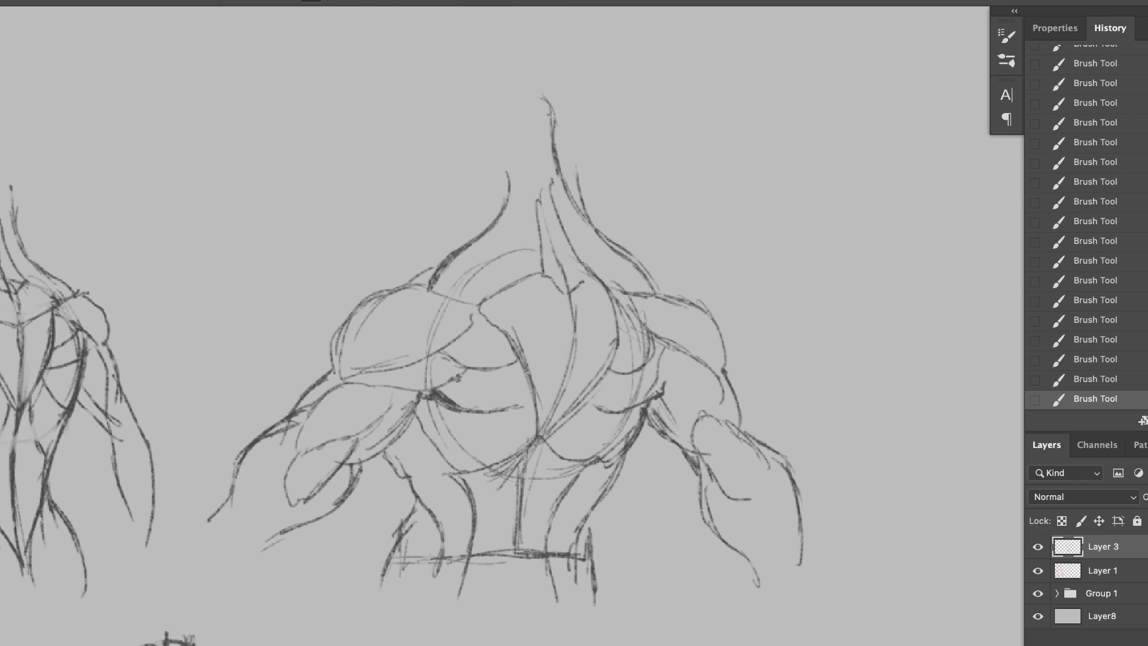
left_click_drag(486, 86, 551, 122)
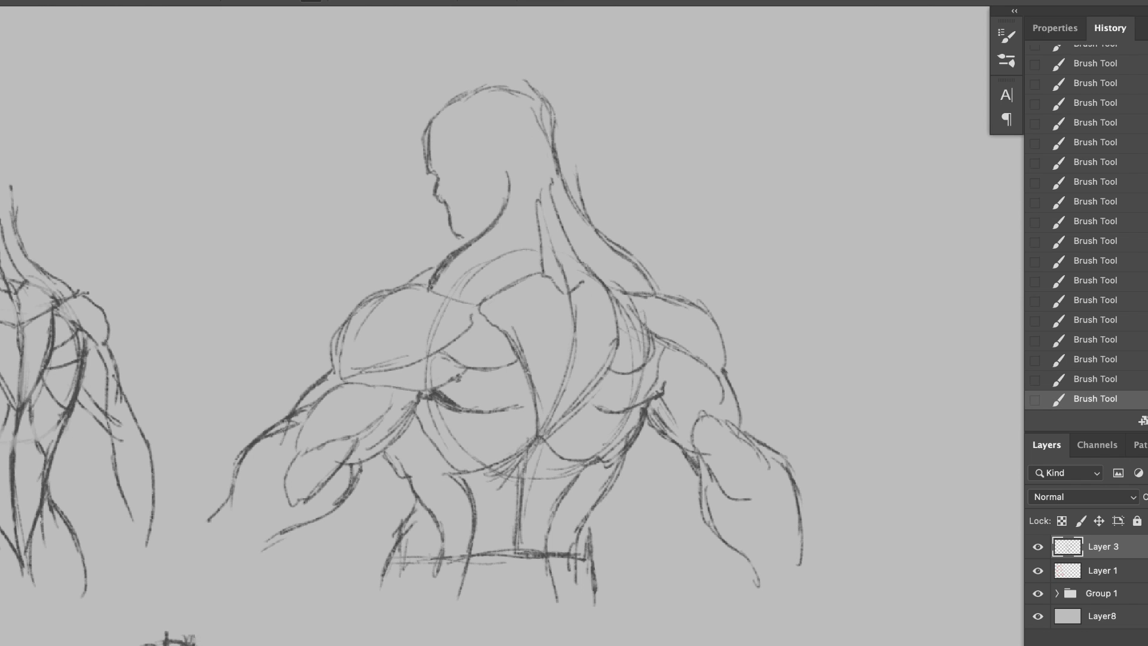
left_click_drag(503, 188, 559, 160)
Step: Refine the left shoulder outline and strengthen the lower edge of the third figure's left deltoid
left_click_drag(440, 268, 341, 350)
left_click_drag(382, 343, 343, 377)
left_click(384, 330)
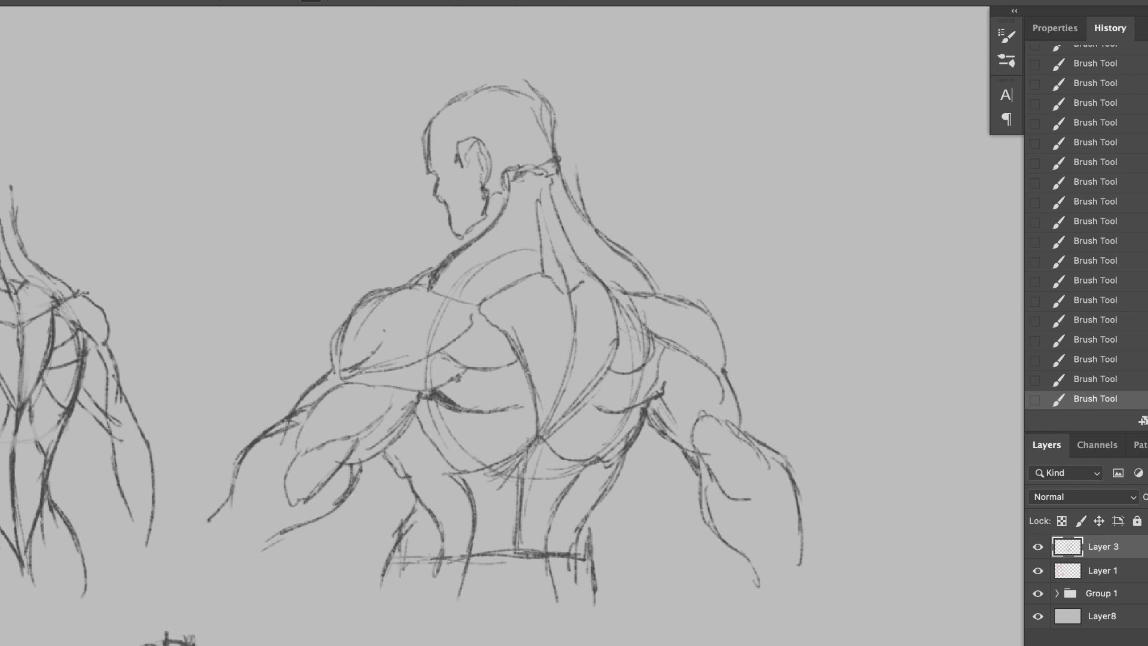
left_click_drag(544, 352, 566, 312)
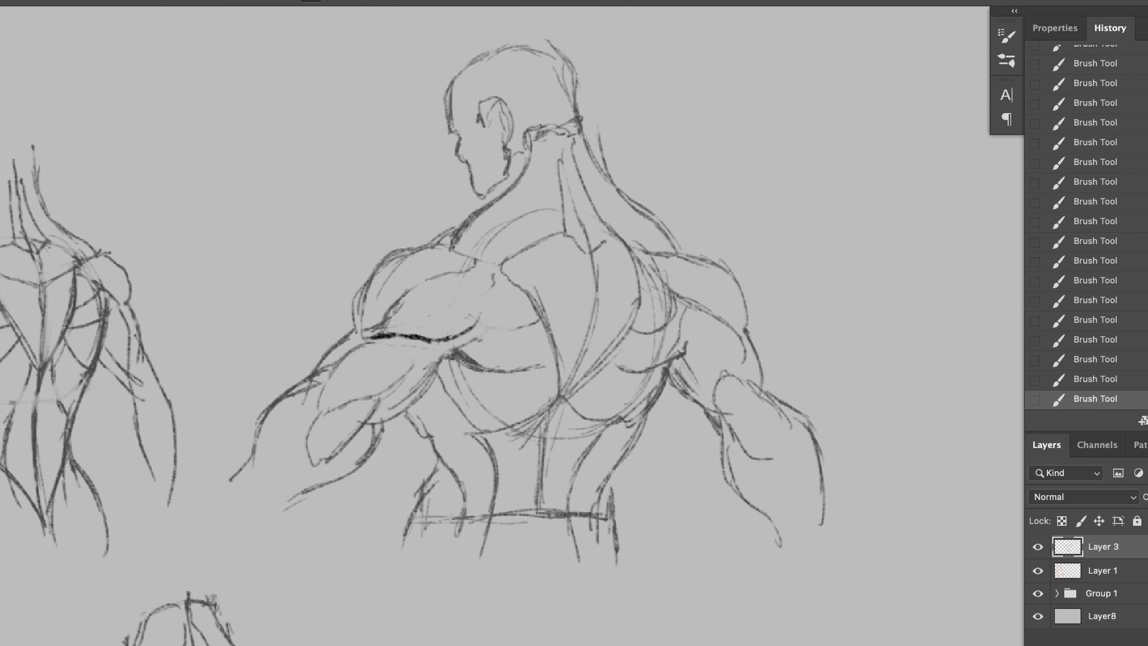
scroll(661, 261, "down", 3)
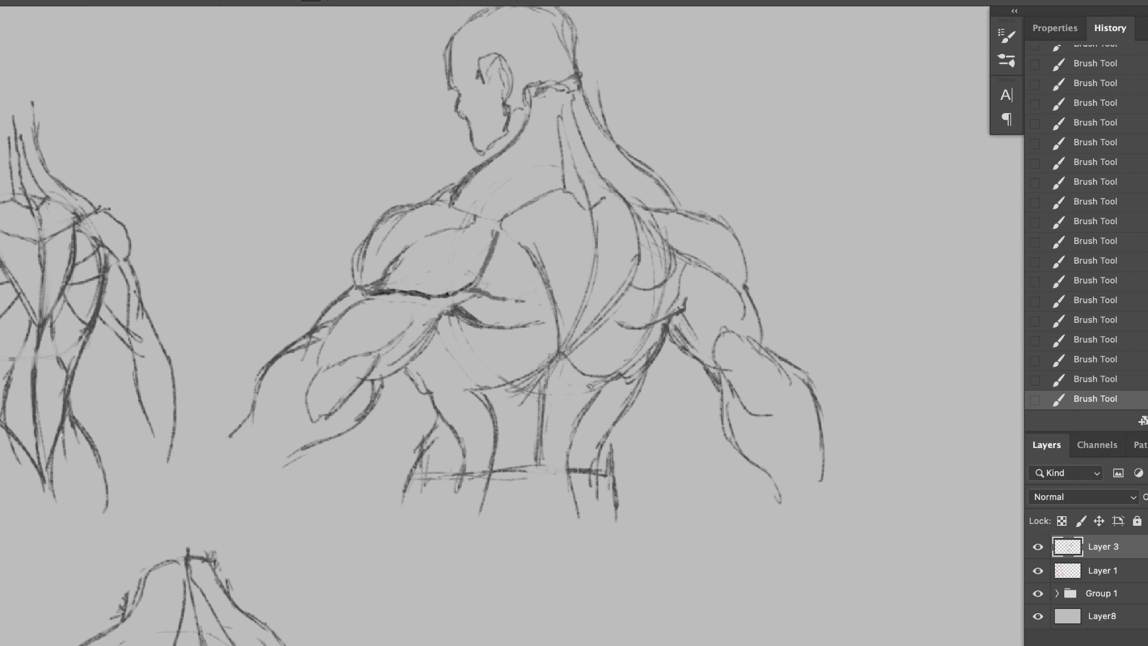
Step: Redraw the third figure's waistline and right hip contour, and darken the left upper arm's edge at the armpit
mouse_move(462, 479)
left_mouse_down()
mouse_move(592, 481)
mouse_move(428, 476)
mouse_move(625, 477)
left_mouse_up()
left_click_drag(611, 419, 631, 514)
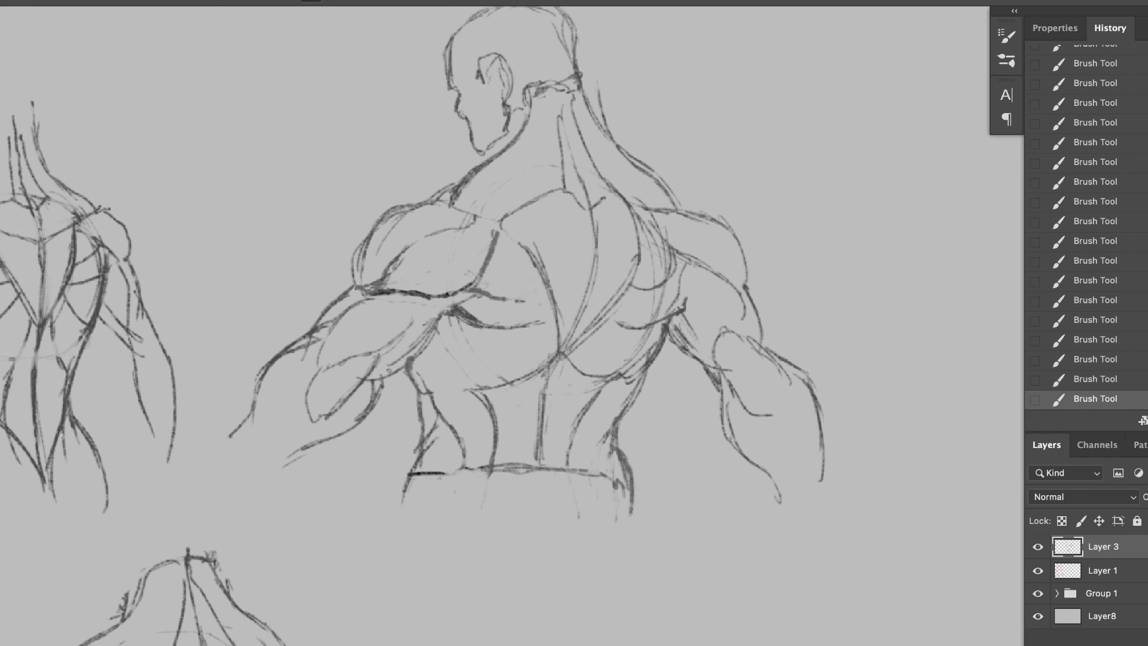
left_click_drag(444, 308, 366, 383)
left_click_drag(494, 285, 472, 385)
Step: Lasso the third figure's head, adjust its placement with Free Transform and deselect it
key("l")
mouse_move(435, 273)
left_mouse_down()
mouse_move(503, 213)
mouse_move(377, 217)
left_mouse_up()
key("super+t")
left_click_drag(362, 64, 353, 52)
key("Return")
key("ctrl+d")
Step: Sample a grey from the canvas and add new layers above Layer 3 for the shading
left_click(500, 282, "alt")
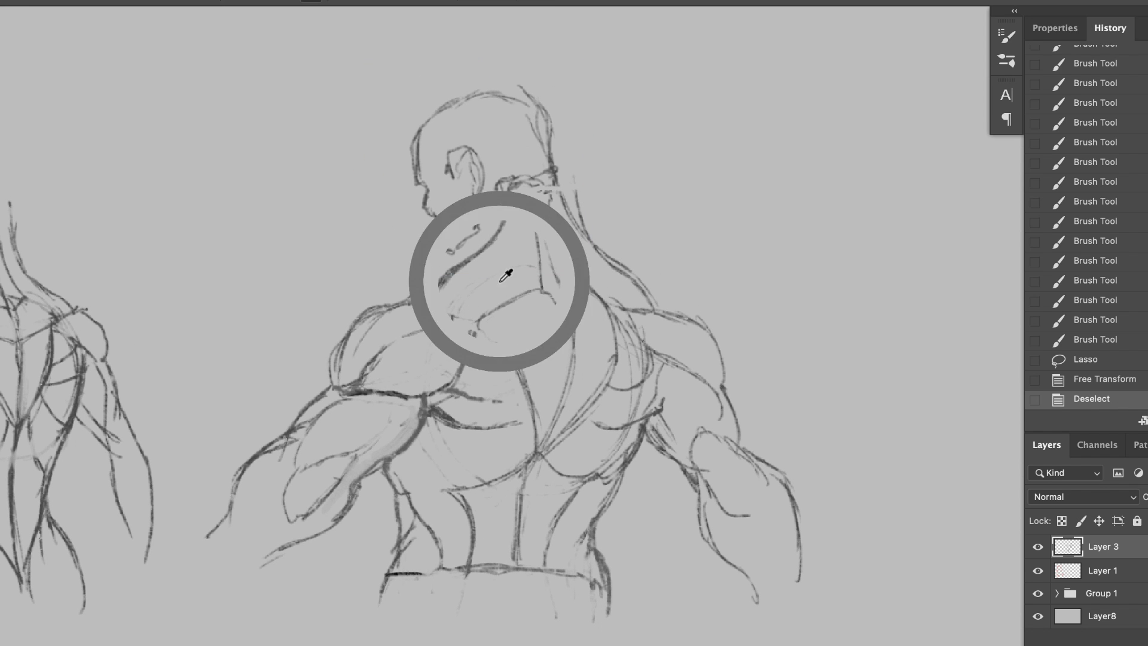
key("super+shift+n")
key("Return")
right_click(529, 351)
left_click(676, 284)
key("Return")
key("super+shift+n")
key("Return")
mouse_move(464, 506)
left_mouse_down()
mouse_move(529, 474)
mouse_move(469, 497)
mouse_move(529, 475)
mouse_move(493, 500)
mouse_move(463, 496)
left_mouse_up()
left_click(441, 435, "alt")
Step: Try different blending modes on the new shading layer, including Multiply
left_click(1092, 496)
left_click(1076, 539)
key("super+z")
left_click(1076, 499)
left_click(1068, 513)
Step: Block in grey shadows along the spine, beneath the left shoulder blade and under the left deltoid
left_click(496, 503, "alt")
mouse_move(541, 463)
left_mouse_down()
mouse_move(580, 489)
mouse_move(608, 362)
left_mouse_up()
left_click_drag(526, 366, 537, 446)
left_click_drag(434, 422, 412, 485)
left_click_drag(438, 441, 529, 422)
left_click_drag(432, 419, 470, 345)
left_click_drag(440, 403, 339, 392)
left_click_drag(475, 320, 424, 380)
left_click_drag(431, 377, 346, 388)
Step: Set Layer 5's blending mode to Normal and shade the left lower back, the rib muscles and the spine furrow
left_click(1082, 497)
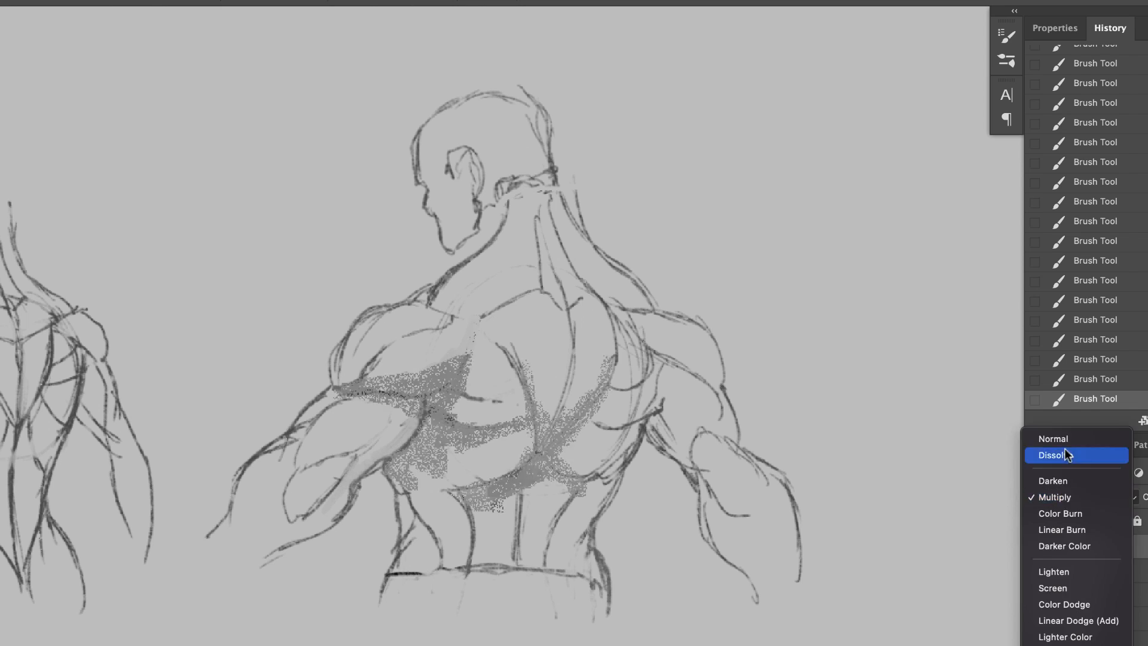
left_click(1056, 439)
mouse_move(518, 478)
left_mouse_down()
mouse_move(519, 556)
mouse_move(401, 592)
left_mouse_up()
left_click_drag(448, 496, 406, 595)
left_click_drag(479, 442, 530, 427)
left_click_drag(569, 353, 551, 430)
left_click_drag(567, 324, 563, 389)
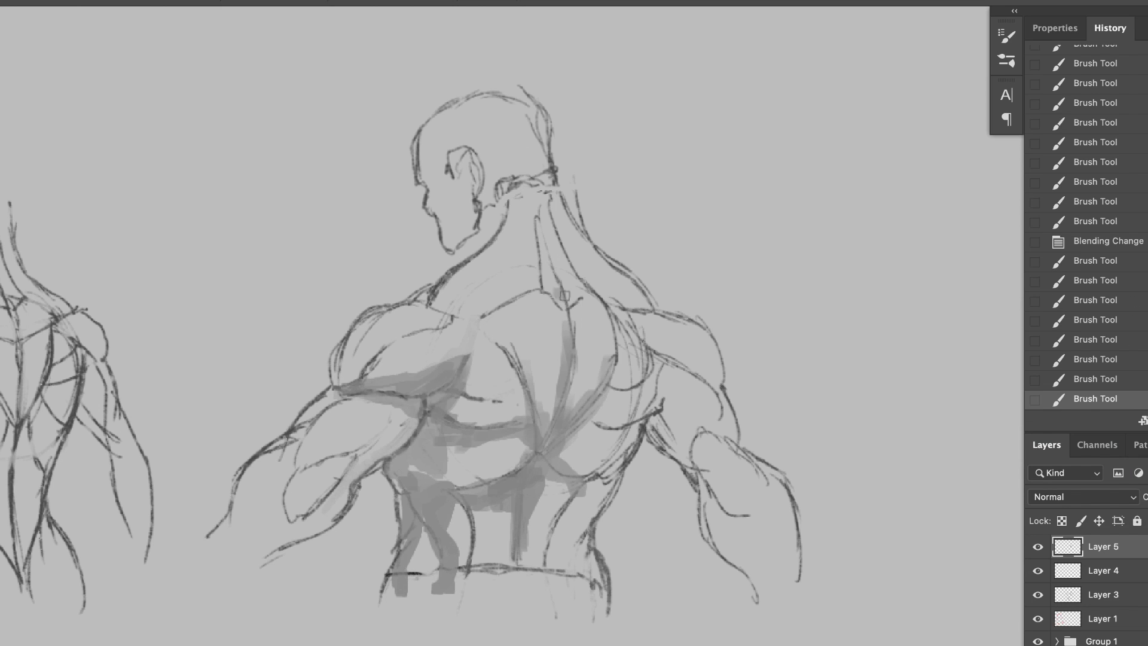
Step: Shade the top of the left shoulder blade, the right rear deltoid, and the right lat and lower-back column
left_click_drag(458, 313, 515, 293)
left_click_drag(460, 324, 473, 340)
left_click_drag(664, 356, 656, 391)
mouse_move(675, 367)
left_mouse_down()
mouse_move(619, 421)
mouse_move(642, 415)
left_mouse_up()
mouse_move(577, 475)
left_mouse_down()
mouse_move(541, 511)
mouse_move(547, 557)
left_mouse_up()
left_click_drag(628, 465, 595, 495)
Step: Shade the neck, jaw, back of the head and right trapezius, and extend the shadow on the left deltoid
left_click_drag(565, 302, 532, 192)
mouse_move(541, 175)
left_mouse_down()
mouse_move(493, 180)
mouse_move(481, 252)
left_mouse_up()
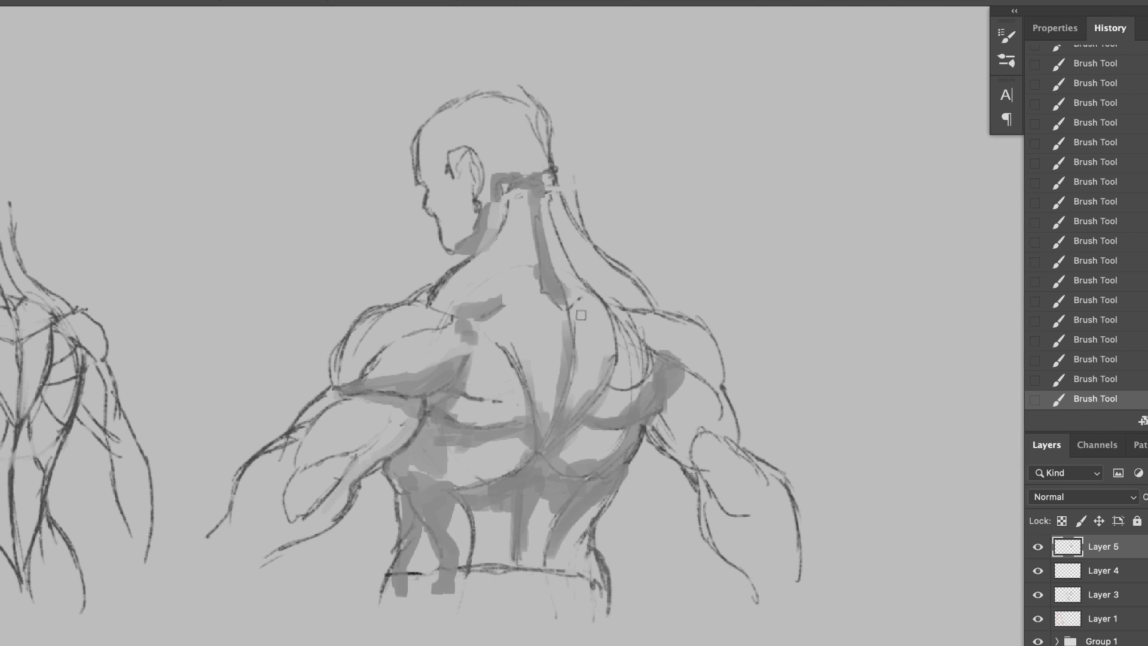
left_click_drag(574, 264, 627, 302)
mouse_move(559, 241)
left_mouse_down()
mouse_move(547, 199)
mouse_move(515, 174)
mouse_move(547, 203)
mouse_move(546, 135)
left_mouse_up()
left_click_drag(386, 348, 341, 385)
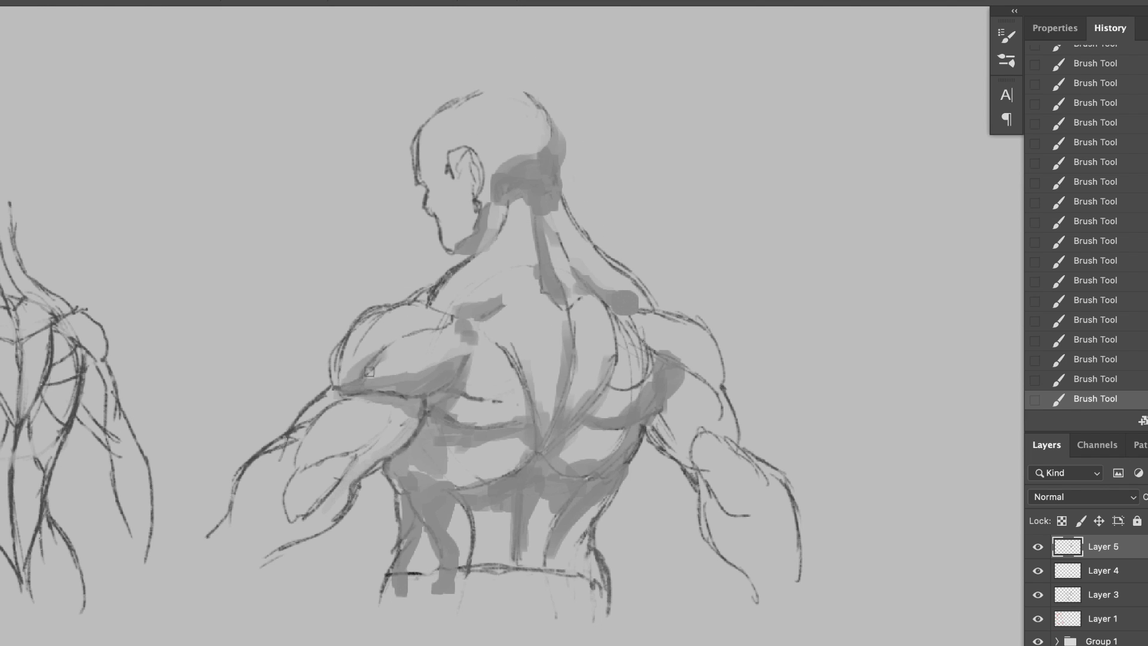
Step: Shade the underside of the left arm, the lower spine, and the muscles around both shoulder blades and right deltoid
left_click_drag(375, 442, 240, 553)
mouse_move(509, 518)
left_mouse_down()
mouse_move(508, 564)
mouse_move(477, 565)
left_mouse_up()
left_click_drag(468, 388, 507, 401)
left_click_drag(647, 371, 610, 392)
left_click_drag(673, 366, 712, 372)
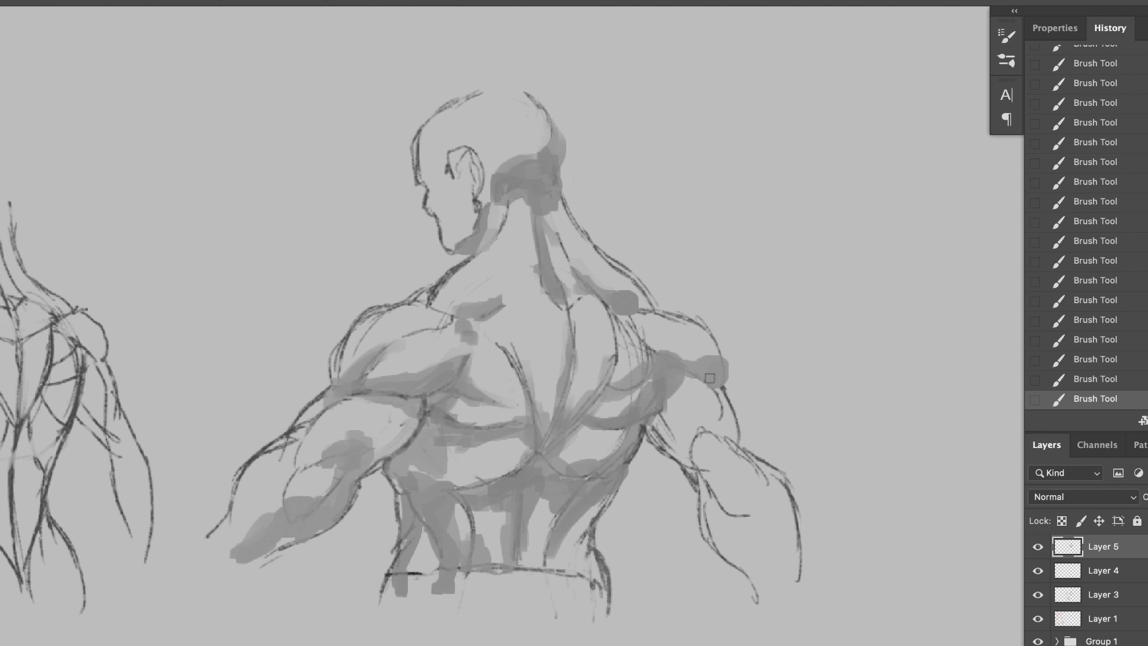
Step: Fill the waistband below the third figure's waistline with dark grey strokes
left_click(413, 575, "alt")
left_click_drag(396, 583, 584, 579)
mouse_move(394, 598)
left_mouse_down()
mouse_move(548, 580)
mouse_move(601, 611)
left_mouse_up()
Step: Darken the right flank edge and block in the shadow on the right forearm
left_click_drag(645, 427, 593, 553)
mouse_move(653, 433)
left_mouse_down()
mouse_move(739, 508)
mouse_move(749, 493)
left_mouse_up()
left_click_drag(758, 466, 793, 586)
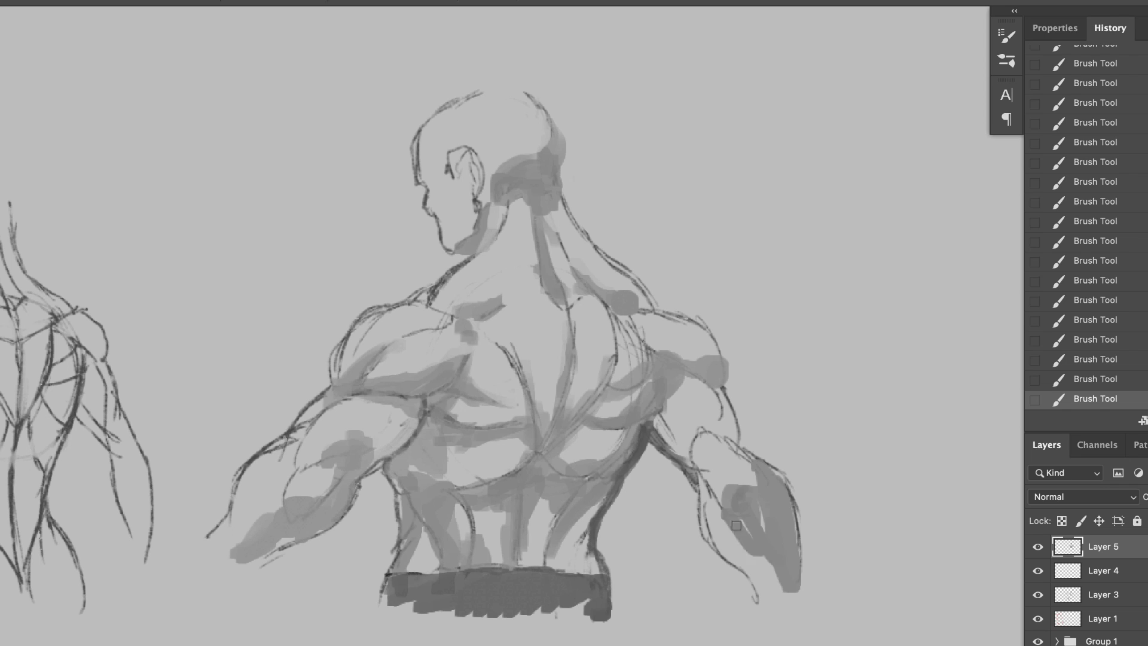
left_click_drag(706, 492, 776, 599)
Step: Deepen the shadows on the left arm, below the left shoulder blade and down the left flank
left_click_drag(293, 536, 258, 564)
mouse_move(377, 415)
left_mouse_down()
mouse_move(470, 395)
mouse_move(388, 451)
left_mouse_up()
mouse_move(341, 452)
left_mouse_down()
mouse_move(362, 445)
mouse_move(347, 469)
left_mouse_up()
mouse_move(467, 421)
left_mouse_down()
mouse_move(429, 440)
mouse_move(484, 491)
left_mouse_up()
mouse_move(433, 439)
left_mouse_down()
mouse_move(406, 487)
mouse_move(382, 586)
left_mouse_up()
left_click_drag(412, 466, 398, 511)
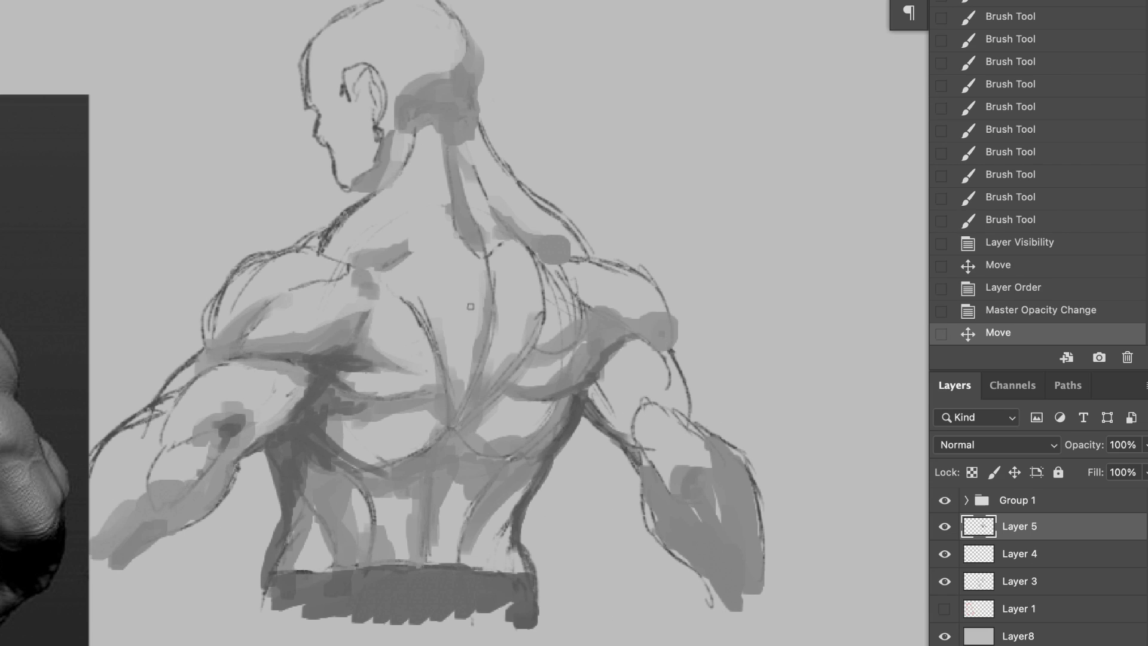
Step: Add shadow strokes to the back and across the side of the neck behind the jaw
mouse_move(471, 306)
left_mouse_down()
mouse_move(492, 416)
mouse_move(474, 397)
left_mouse_up()
left_click_drag(359, 263, 331, 246)
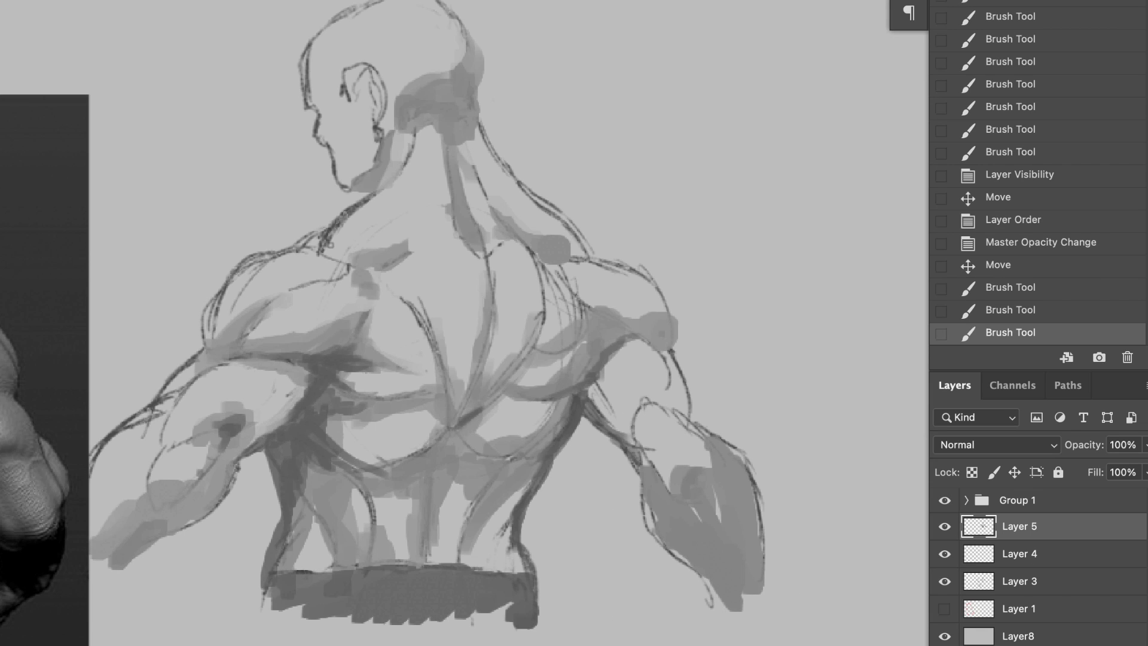
left_click_drag(389, 184, 435, 169)
left_click_drag(389, 181, 429, 168)
left_click_drag(388, 179, 418, 148)
left_click(388, 178, "alt")
mouse_move(388, 170)
left_mouse_down()
mouse_move(412, 150)
mouse_move(391, 170)
left_mouse_up()
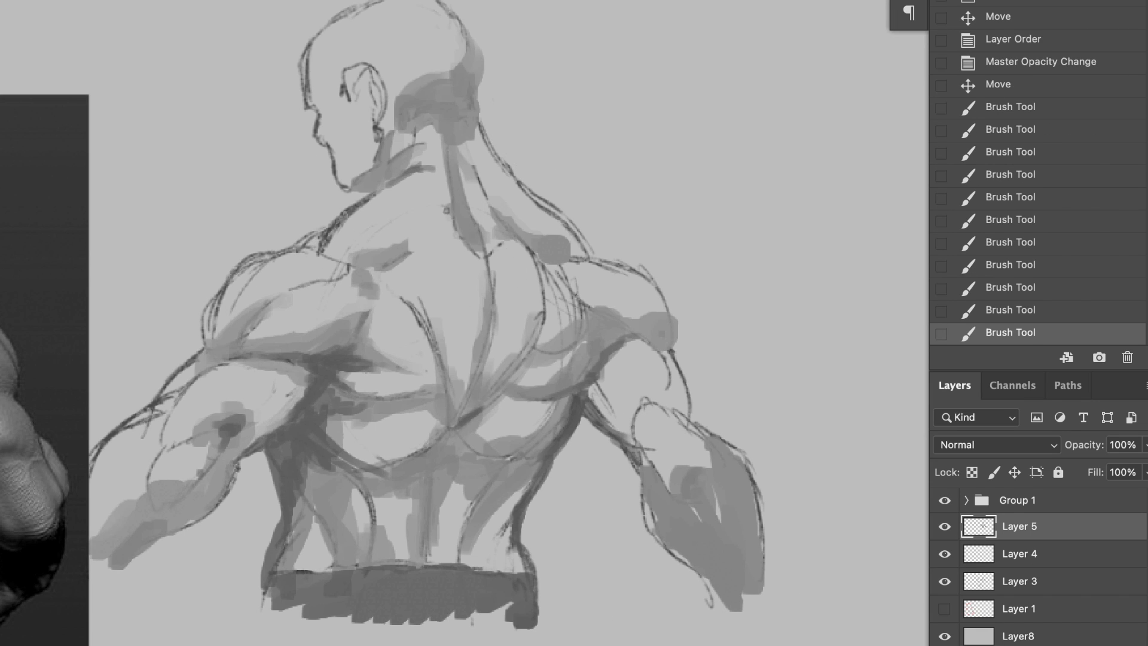
Step: Shade the trapezius along the spine at the neck base and darken the lower edge of the right shoulder blade
left_click_drag(448, 199, 430, 232)
mouse_move(448, 186)
left_mouse_down()
mouse_move(441, 218)
mouse_move(488, 244)
left_mouse_up()
left_click(477, 237, "alt")
left_click_drag(483, 243, 491, 285)
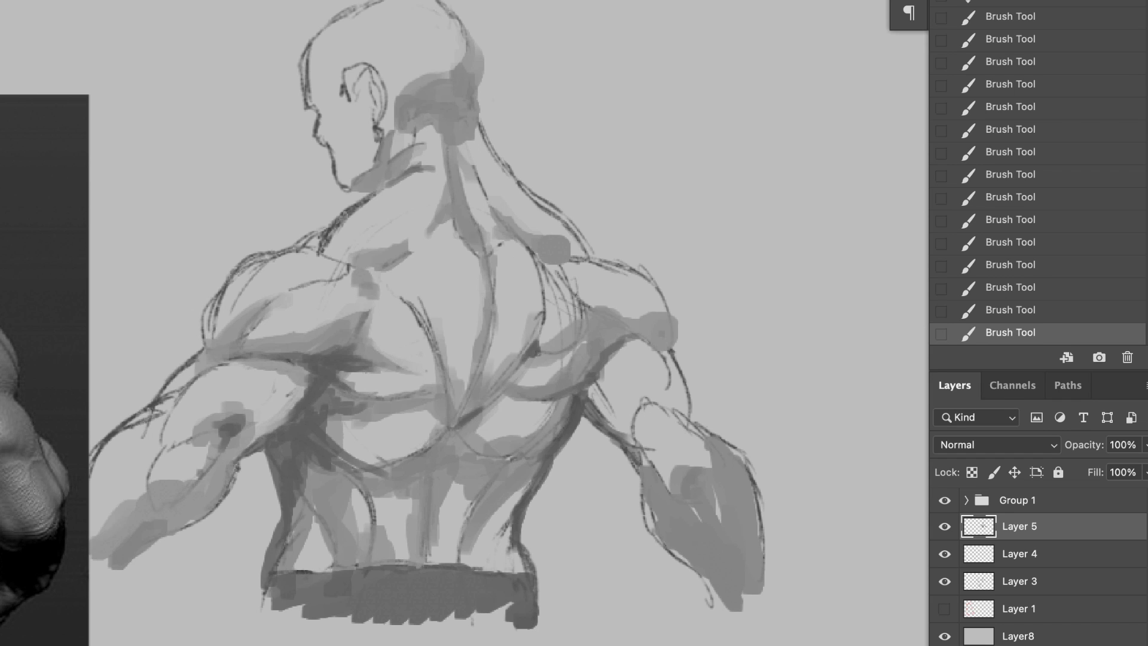
left_click_drag(529, 350, 547, 312)
left_click_drag(541, 357, 562, 317)
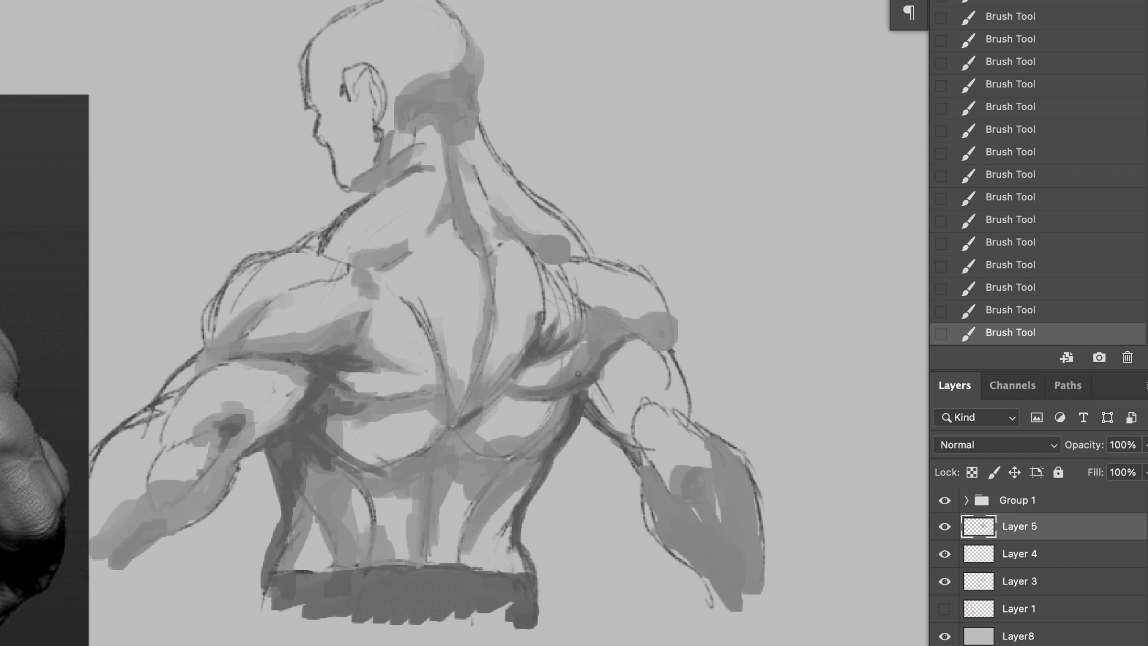
Step: Lasso the third figure's whole silhouette, including the head, both arms and the waistband
mouse_move(134, 549)
left_mouse_down()
mouse_move(236, 476)
mouse_move(300, 594)
mouse_move(512, 538)
mouse_move(615, 442)
mouse_move(747, 466)
mouse_move(658, 303)
mouse_move(526, 188)
mouse_move(336, 178)
left_mouse_up()
mouse_move(278, 254)
left_mouse_down()
mouse_move(159, 402)
mouse_move(95, 574)
left_mouse_up()
mouse_move(326, 128)
left_mouse_down()
mouse_move(305, 72)
mouse_move(431, 5)
mouse_move(455, 294)
mouse_move(389, 287)
left_mouse_up()
mouse_move(274, 445)
left_mouse_down()
mouse_move(284, 601)
mouse_move(473, 536)
left_mouse_up()
left_click(473, 535)
Step: Brush soft, large grey shading over the arms, right shoulder and lower torso inside the selection
key("b")
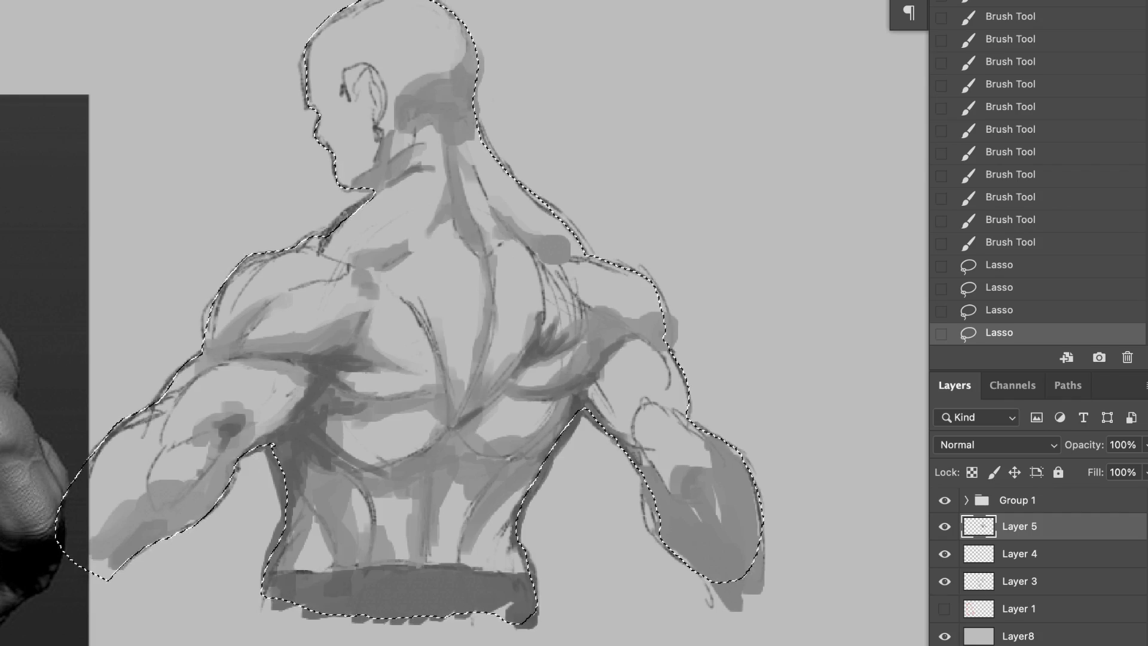
mouse_move(534, 591)
left_mouse_down()
mouse_move(482, 561)
mouse_move(779, 336)
mouse_move(599, 251)
left_mouse_up()
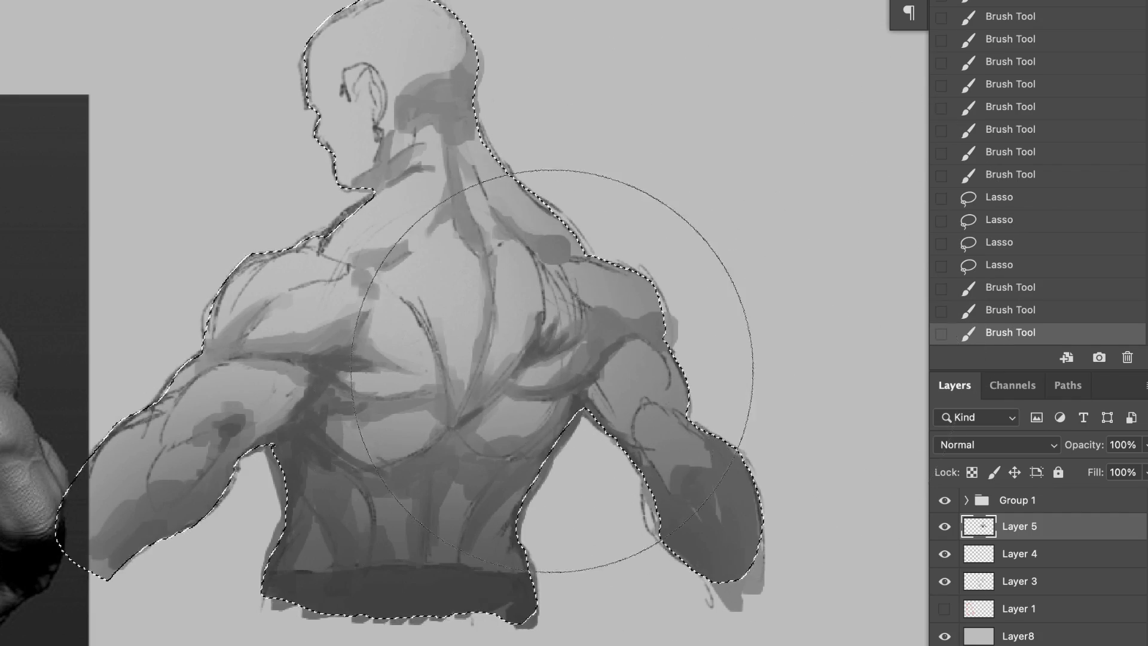
left_click_drag(555, 371, 599, 550)
left_click_drag(217, 127, 176, 418)
left_click_drag(175, 419, 179, 239)
left_click_drag(179, 239, 173, 639)
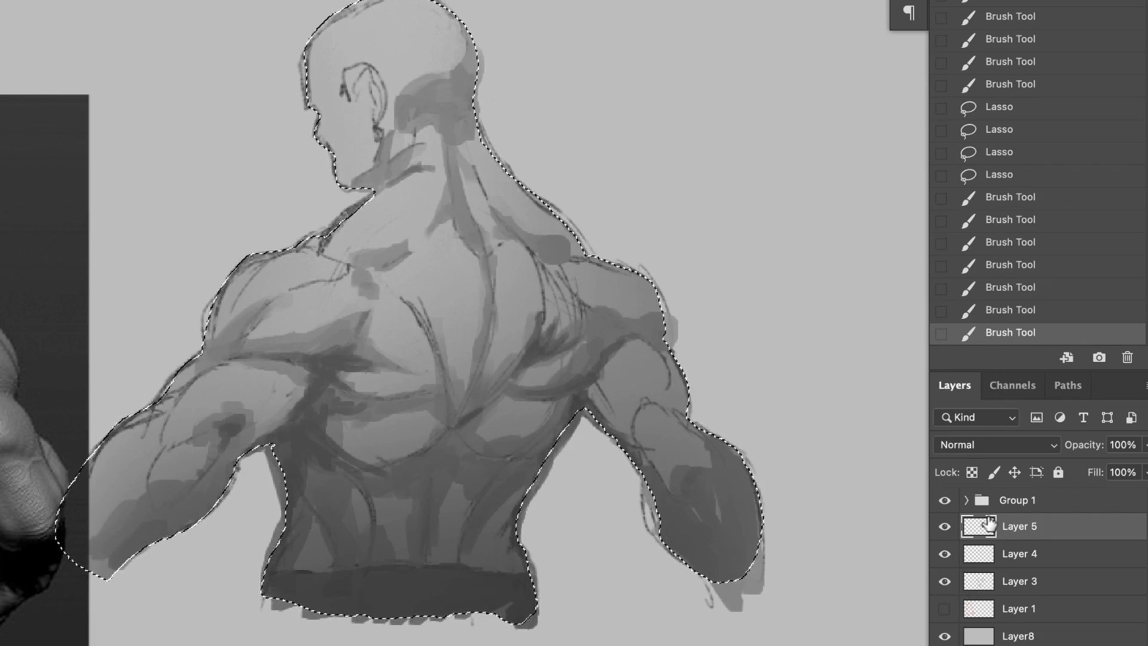
Step: Add a new layer above Layer 5, clear the selection and choose a square-tipped brush
key("super+shift+alt+n")
key("super+d")
right_click(464, 359)
left_click(615, 207)
left_click(616, 517)
left_click(615, 206)
left_click(616, 206)
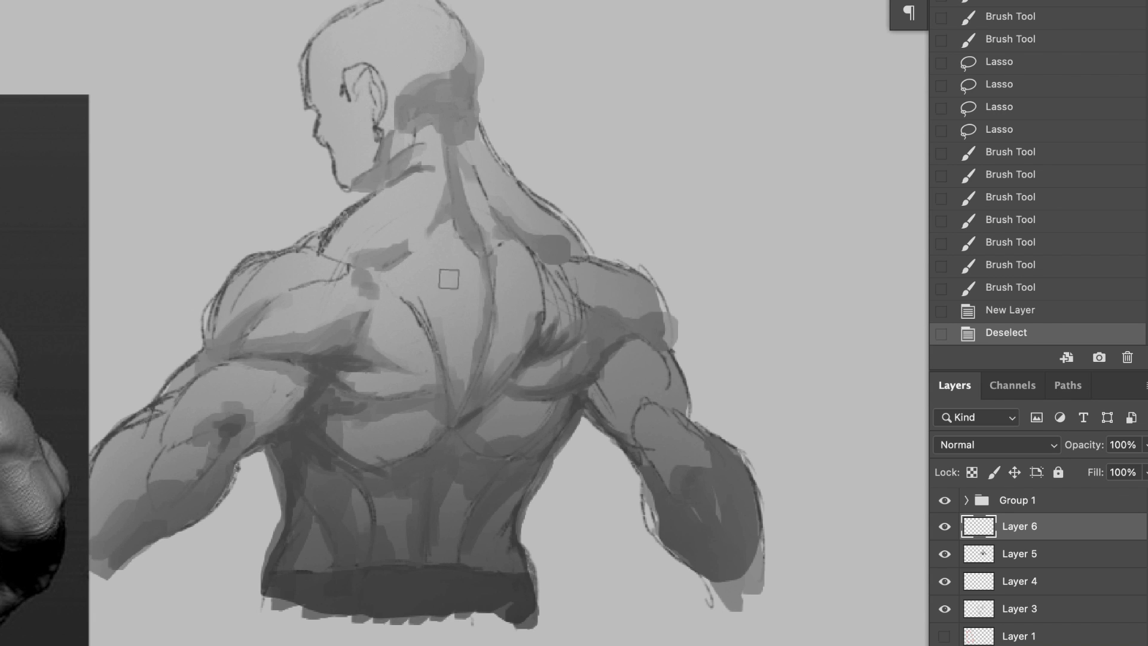
Step: Paint light highlights on the left shoulder muscles, the left trapezius and the back of the head
left_click(269, 210, "alt")
left_click_drag(278, 301, 305, 295)
left_click_drag(275, 313, 306, 293)
mouse_move(283, 310)
left_mouse_down()
mouse_move(304, 299)
mouse_move(294, 272)
mouse_move(312, 268)
left_mouse_up()
left_click_drag(354, 242, 414, 205)
left_click_drag(436, 140, 421, 161)
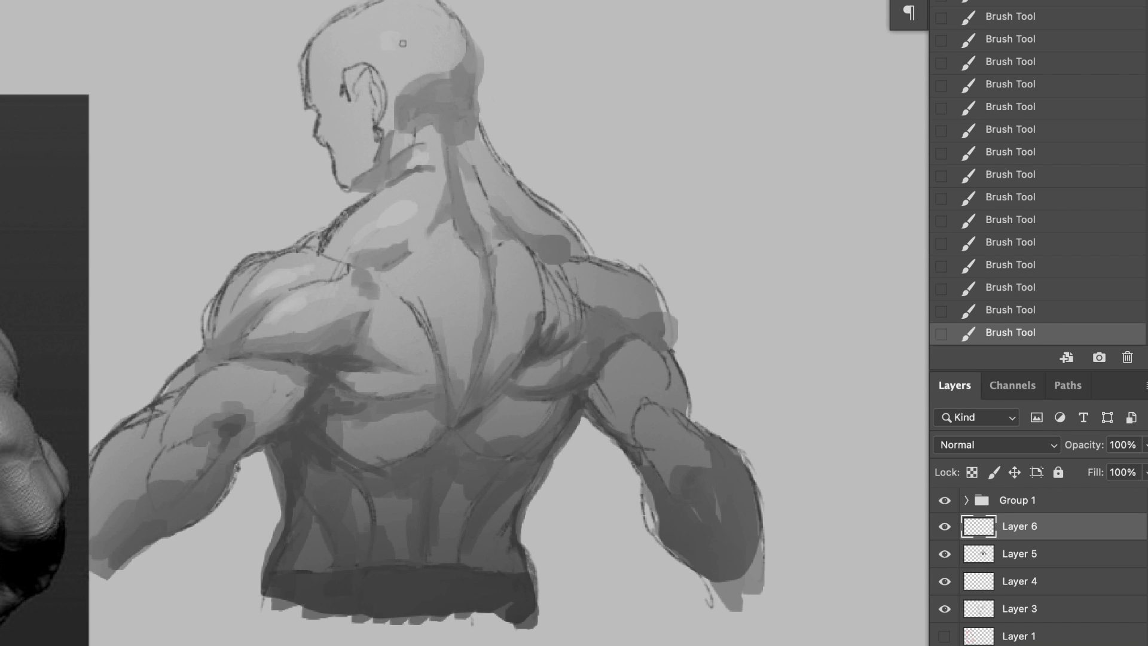
key("super+z")
Step: Brush highlights over the muscles beside the spine and darken the left shoulder blade's inner edge and the lower spine groove
left_click_drag(432, 263, 460, 321)
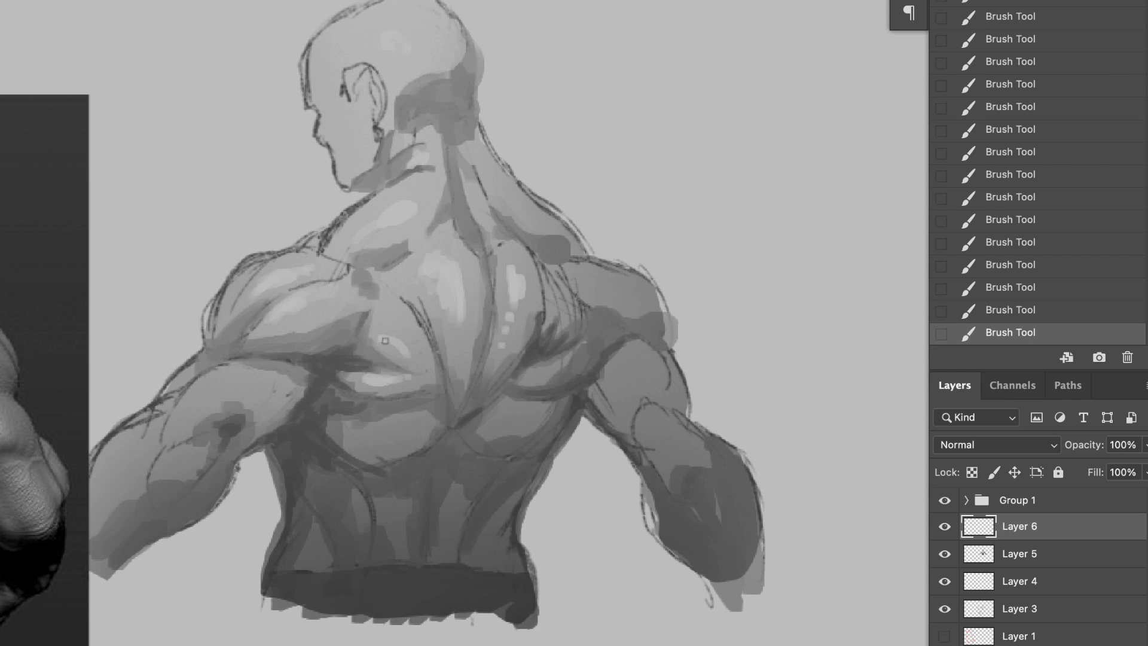
left_click(501, 352, "alt")
mouse_move(417, 311)
left_mouse_down()
mouse_move(452, 325)
mouse_move(426, 361)
left_mouse_up()
left_click(436, 307, "alt")
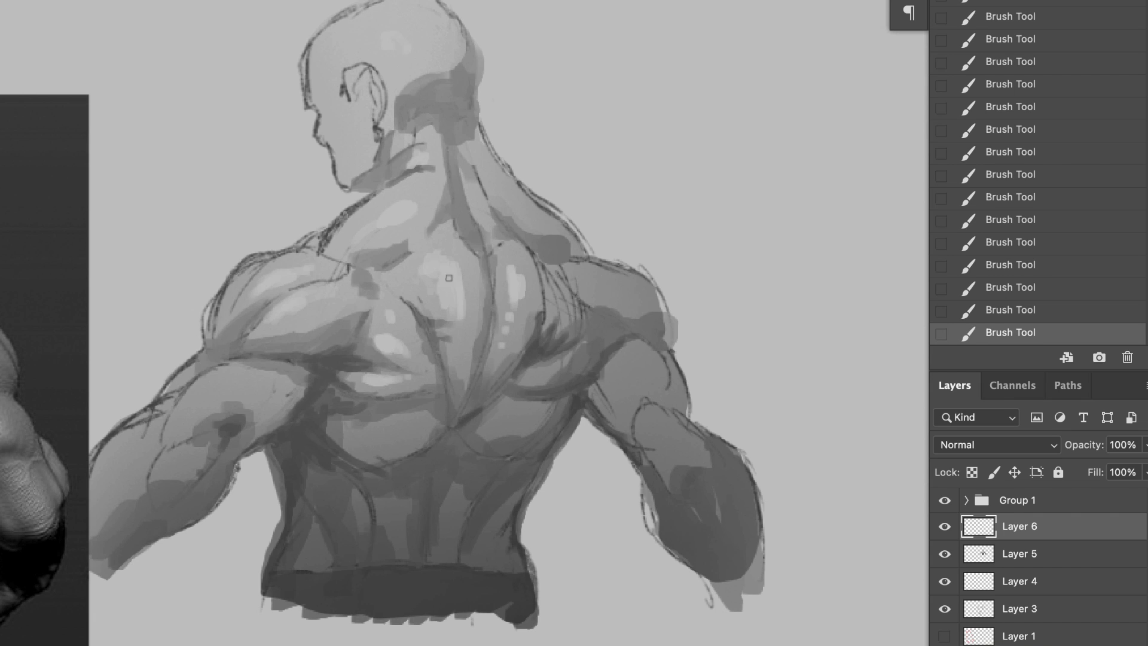
left_click_drag(465, 411, 474, 362)
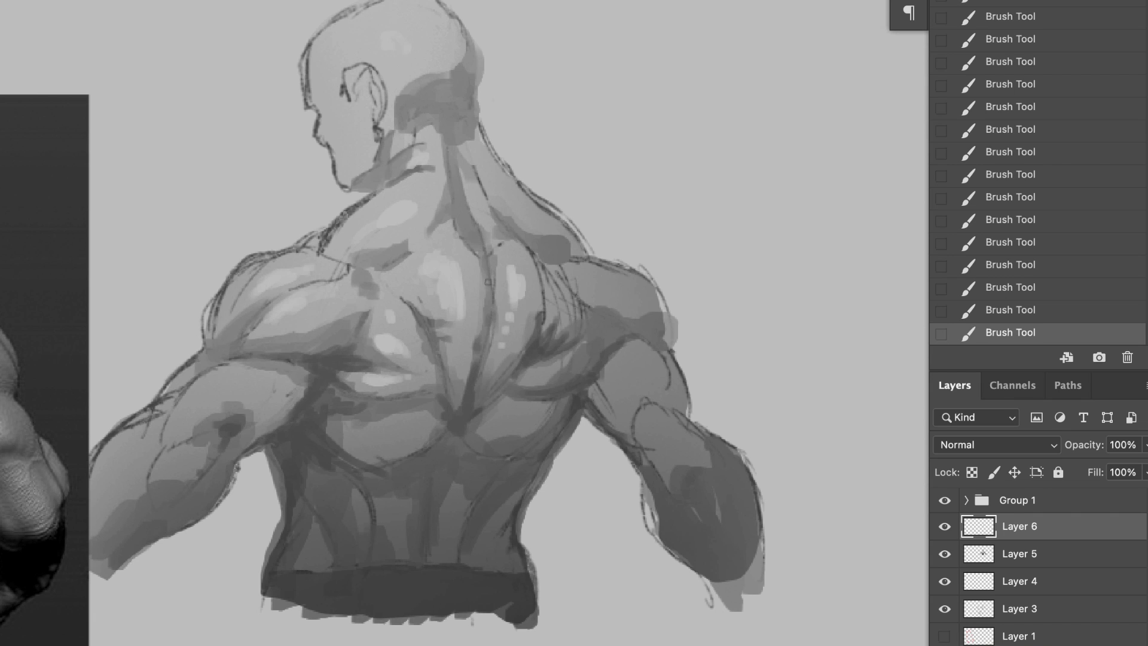
Step: Shade around the upper spine and cover the sketch line from the right side of the neck over the right shoulder with grey
left_click(465, 232, "alt")
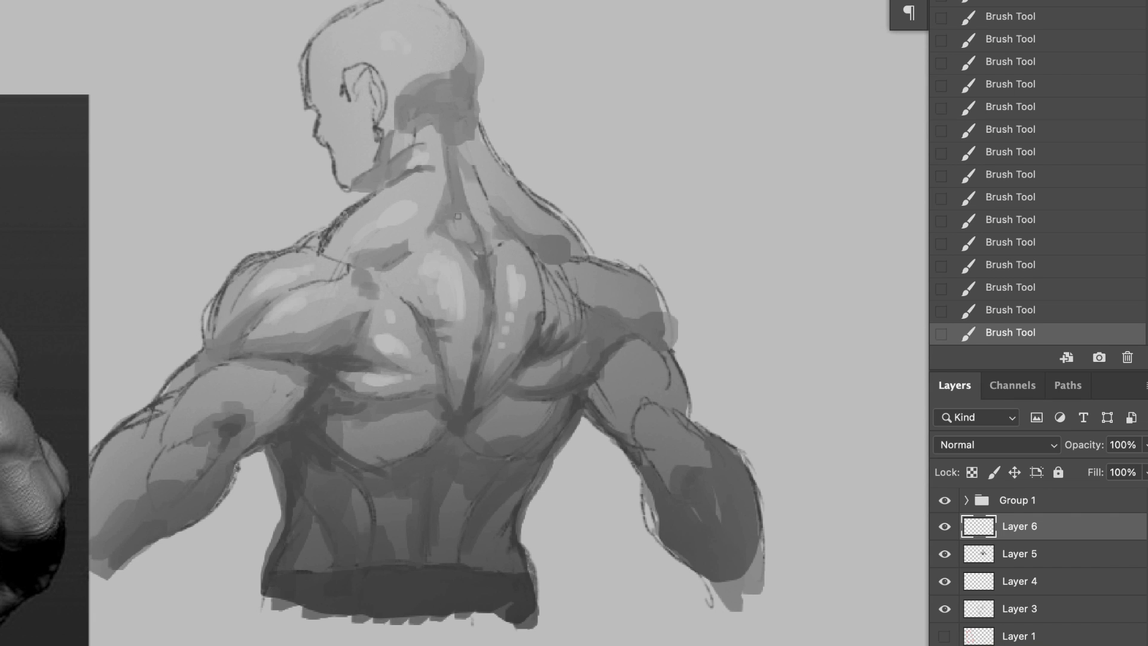
mouse_move(458, 216)
left_mouse_down()
mouse_move(472, 206)
mouse_move(478, 142)
mouse_move(577, 254)
mouse_move(663, 317)
left_mouse_up()
left_click(499, 222, "alt")
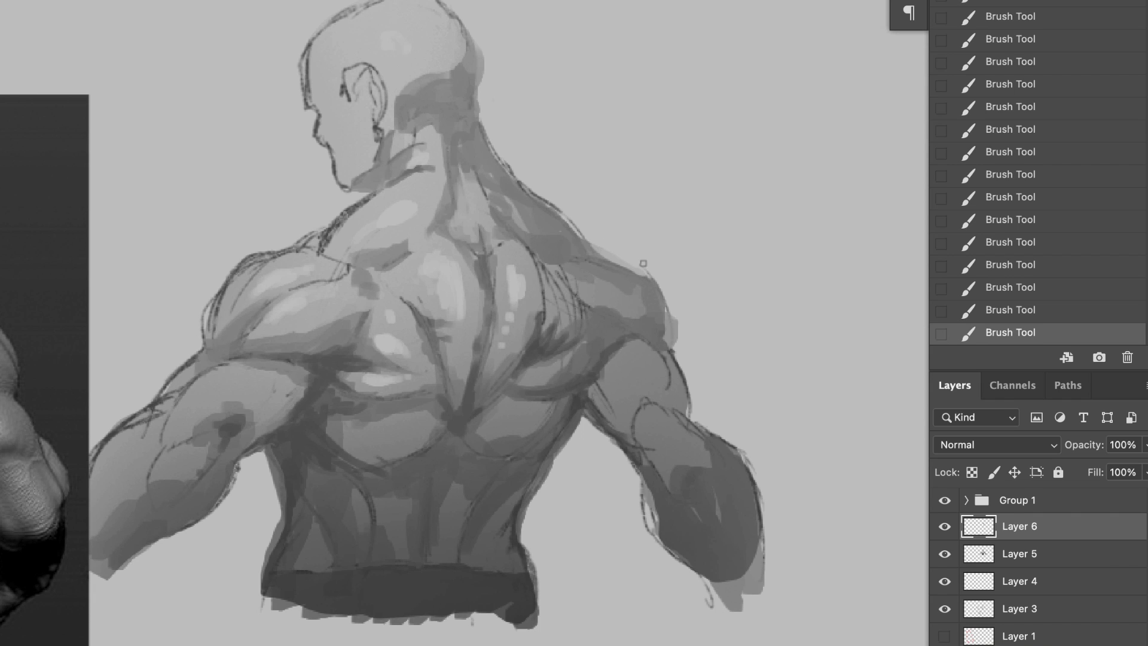
left_click_drag(644, 263, 674, 337)
left_click_drag(589, 246, 646, 277)
left_click(576, 197, "alt")
mouse_move(557, 206)
left_mouse_down()
mouse_move(589, 242)
mouse_move(504, 159)
mouse_move(488, 230)
left_mouse_up()
left_click(486, 177, "alt")
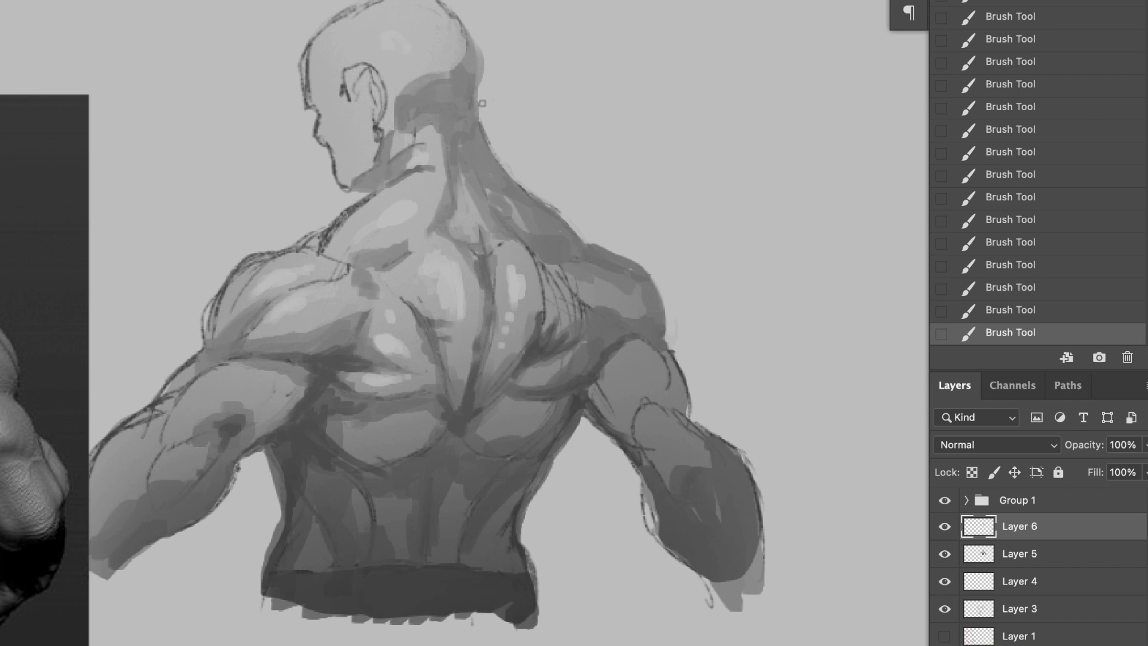
Step: Shade the right upper arm and elbow, and add dark strokes across the lower right lat
left_click(627, 343, "alt")
left_click_drag(628, 346, 664, 346)
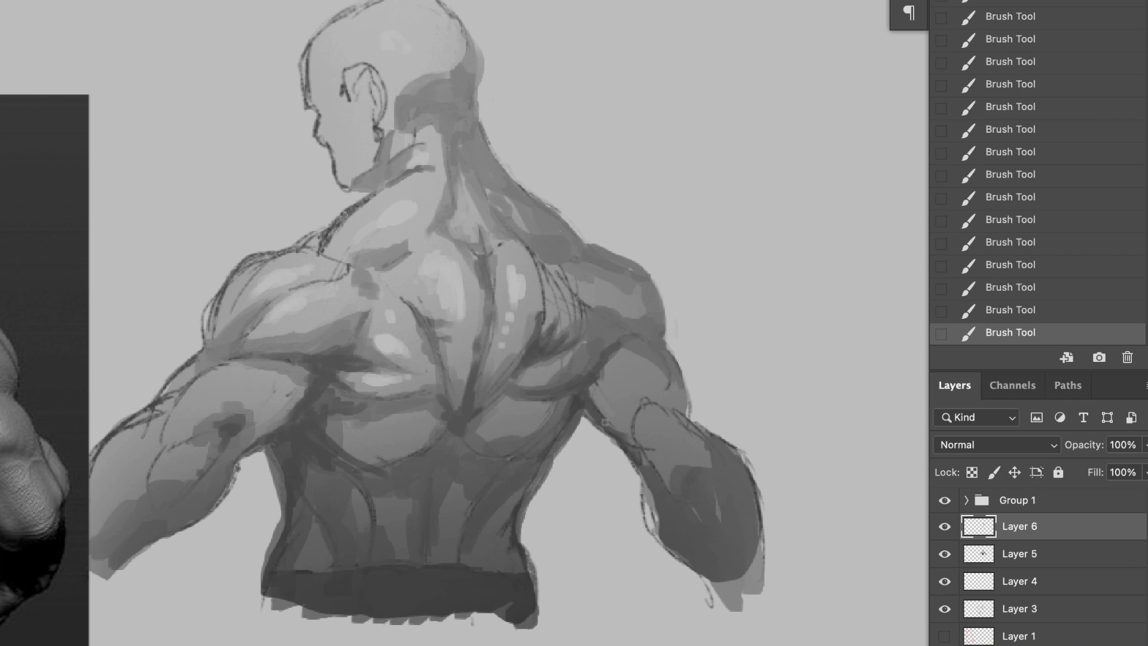
left_click_drag(605, 422, 636, 400)
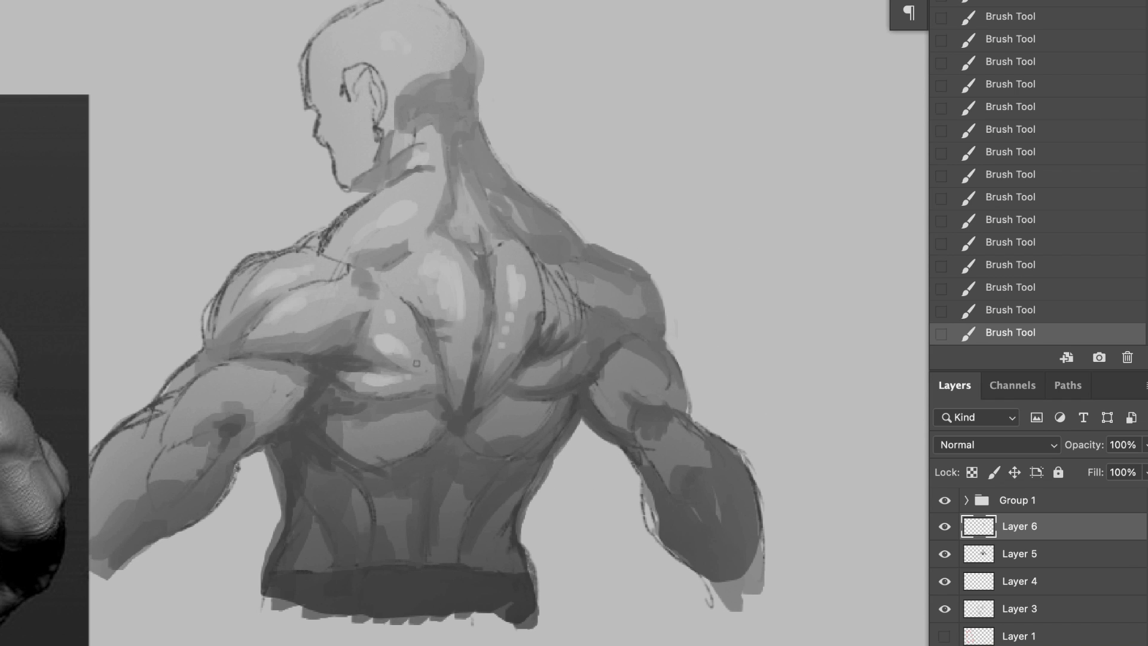
left_click(519, 445, "alt")
left_click_drag(484, 438, 520, 414)
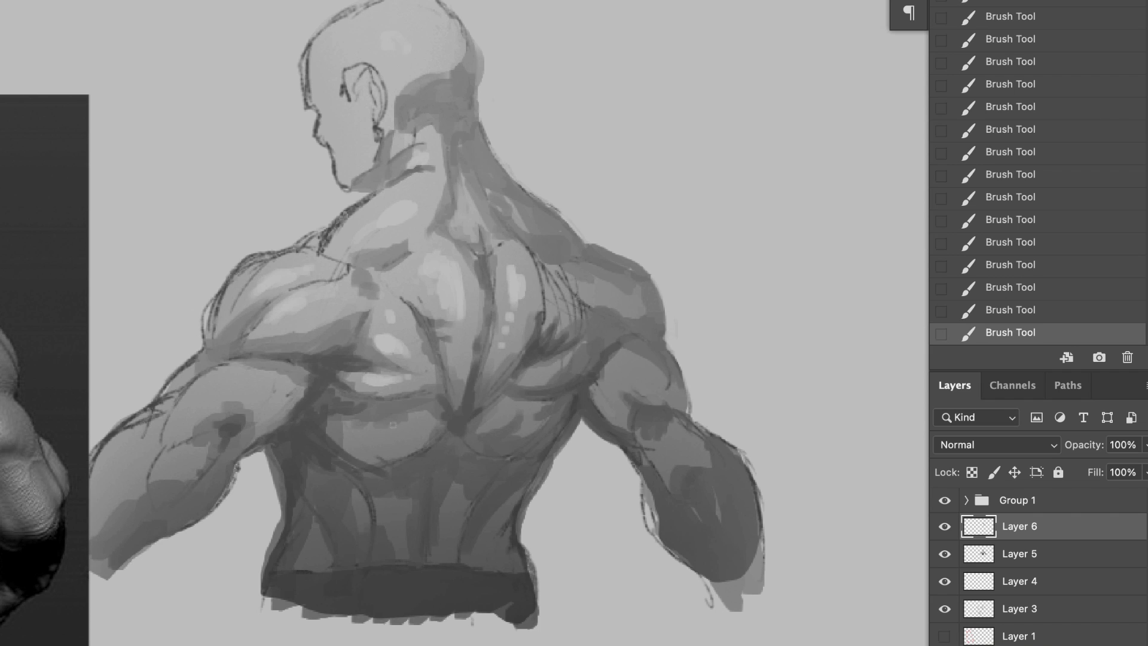
Step: Blend grey tones across the neck behind the jaw and along the left trapezius down to the shoulder
left_click_drag(329, 250, 428, 161)
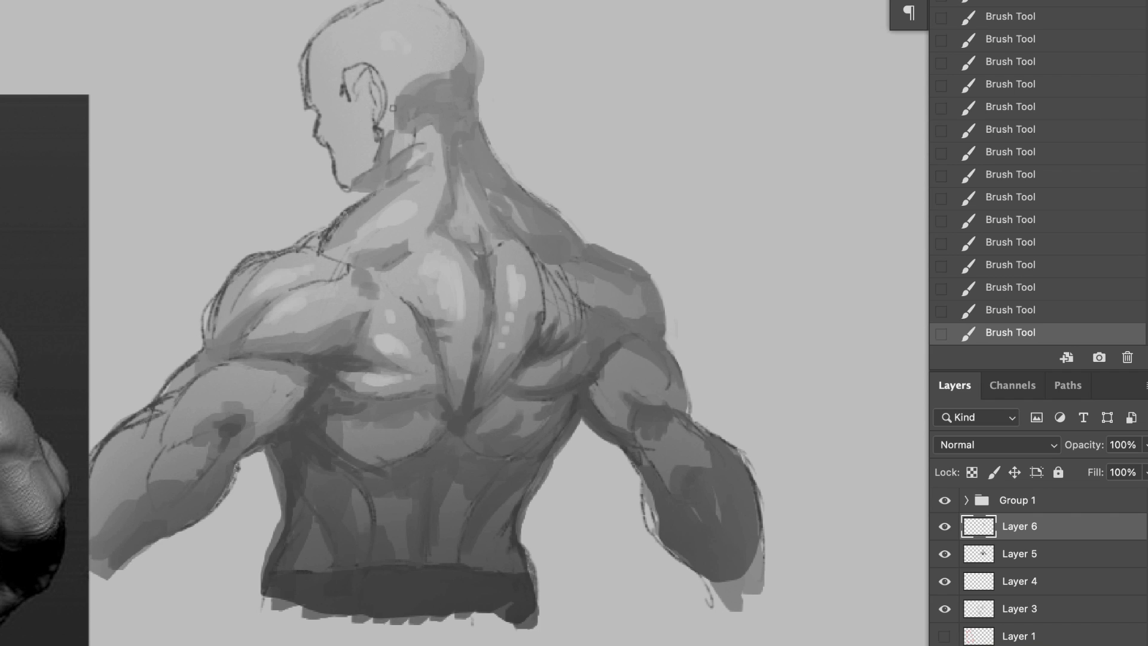
mouse_move(472, 112)
left_mouse_down()
mouse_move(436, 162)
mouse_move(431, 130)
mouse_move(422, 172)
left_mouse_up()
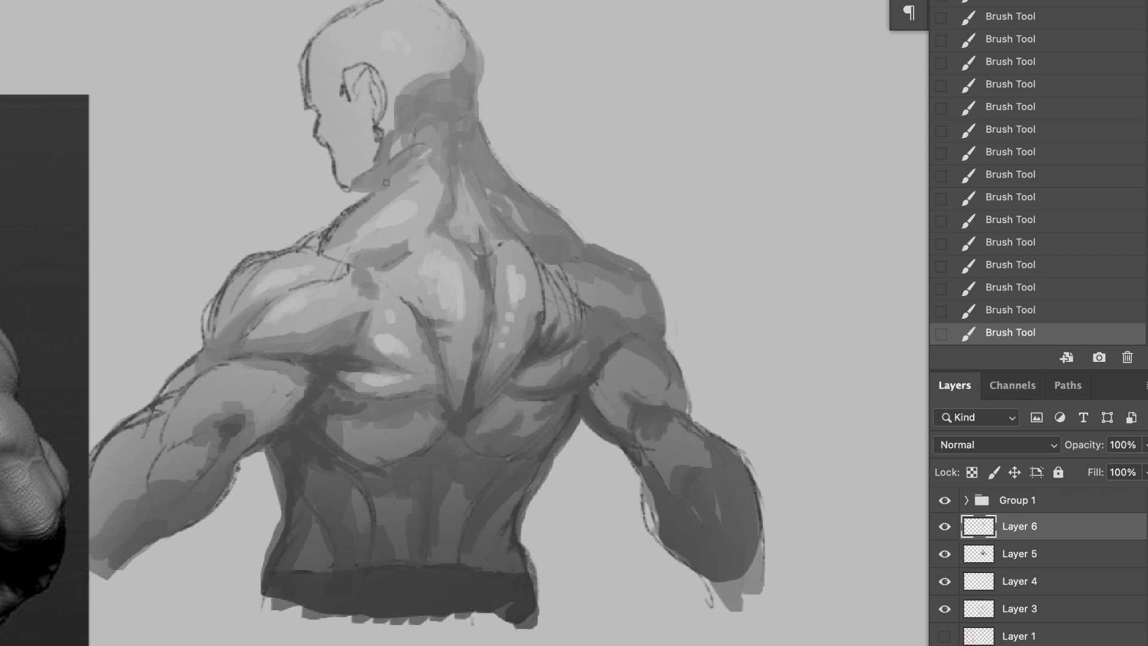
mouse_move(351, 273)
left_mouse_down()
mouse_move(374, 234)
mouse_move(439, 214)
mouse_move(401, 140)
mouse_move(425, 208)
mouse_move(426, 197)
mouse_move(400, 208)
mouse_move(429, 182)
mouse_move(401, 180)
mouse_move(391, 197)
mouse_move(453, 153)
mouse_move(381, 205)
left_mouse_up()
left_click(467, 149, "alt")
left_click(363, 209, "alt")
mouse_move(317, 239)
left_mouse_down()
mouse_move(389, 209)
mouse_move(445, 253)
left_mouse_up()
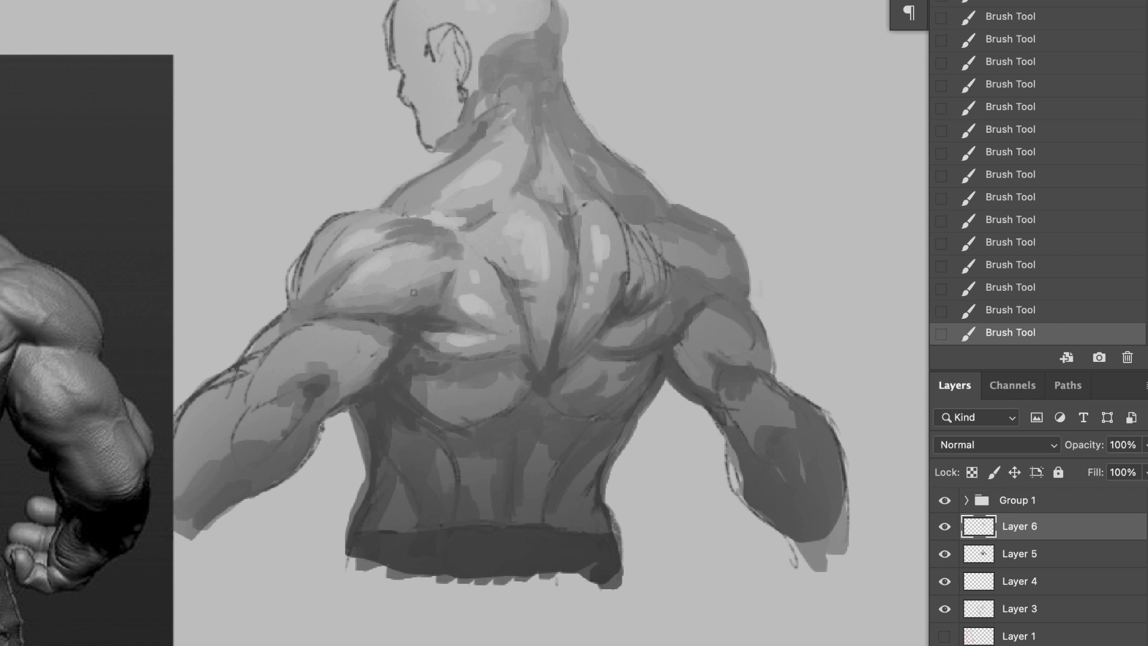
Step: Brush lighter tones onto the left upper arm and model the rear of the left shoulder
left_click(395, 251, "alt")
mouse_move(366, 319)
left_mouse_down()
mouse_move(335, 324)
mouse_move(335, 341)
left_mouse_up()
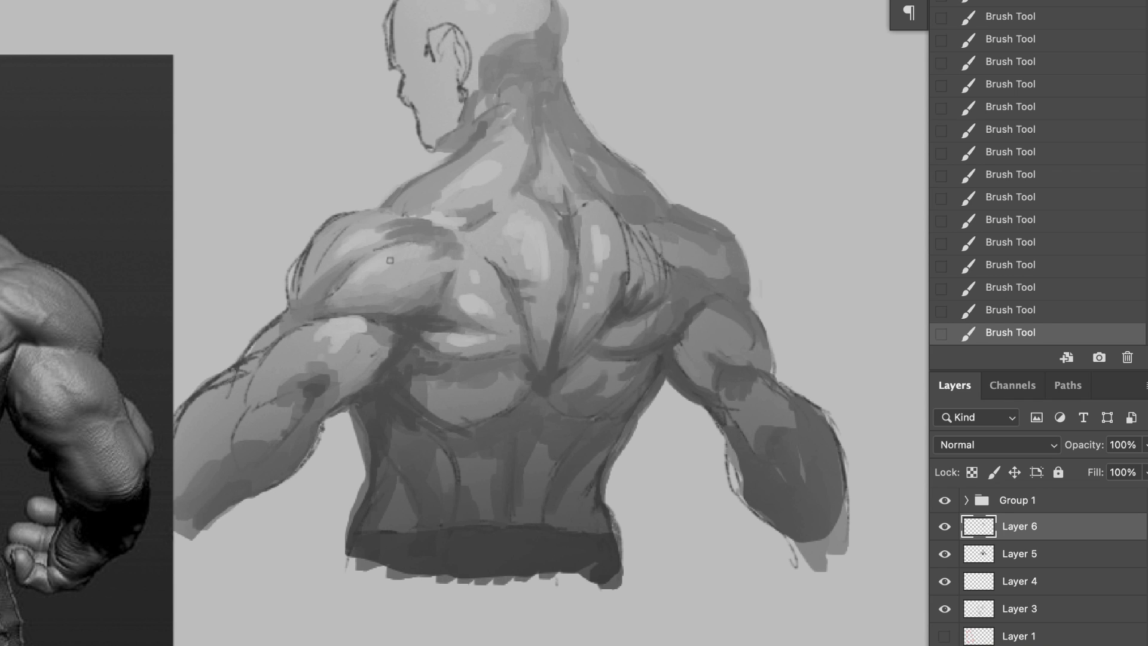
left_click_drag(402, 280, 380, 288)
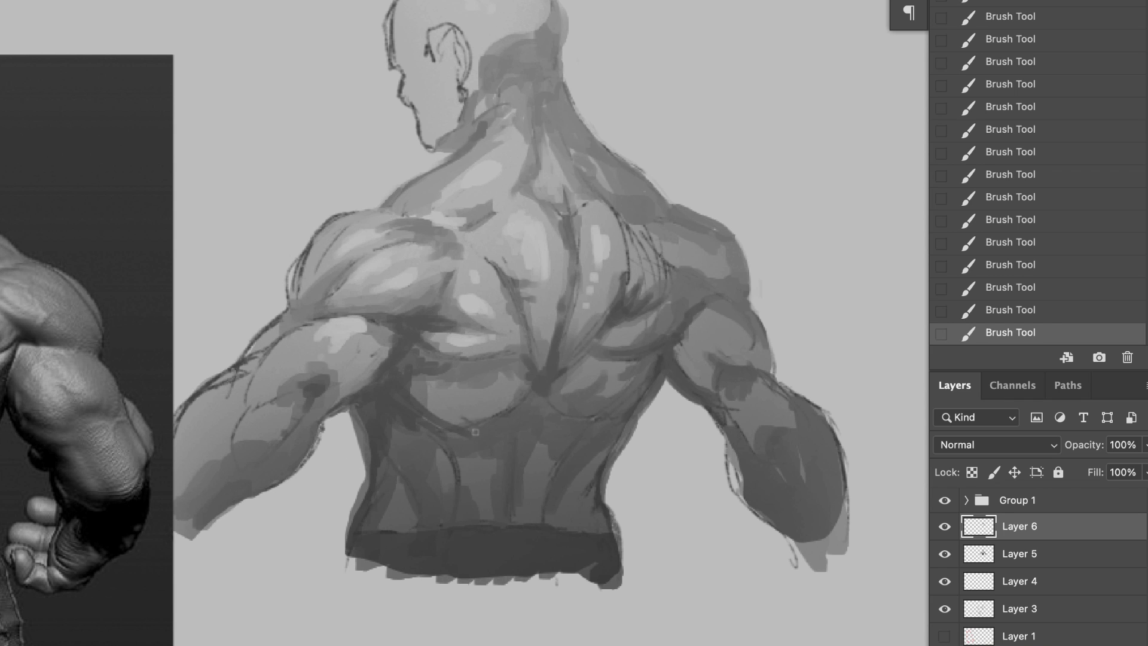
Step: Darken the lower back below both lats and paint a lighter strip along the lower spine
mouse_move(476, 432)
left_mouse_down()
mouse_move(416, 446)
mouse_move(447, 427)
mouse_move(420, 444)
mouse_move(452, 473)
mouse_move(446, 492)
mouse_move(432, 436)
left_mouse_up()
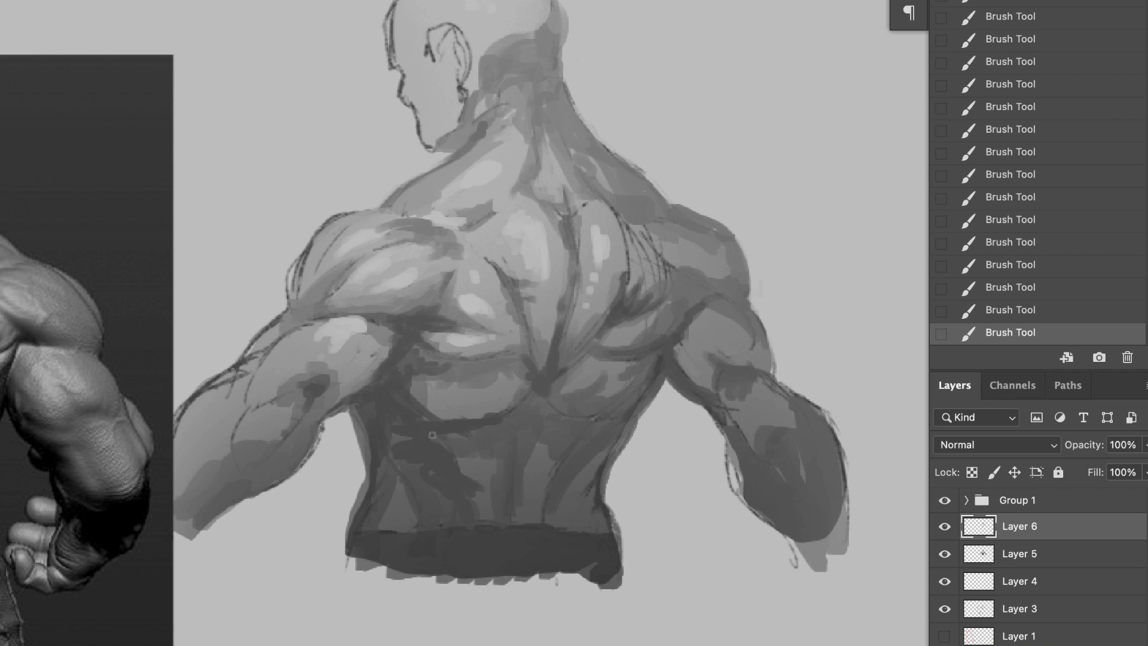
mouse_move(581, 439)
left_mouse_down()
mouse_move(623, 401)
mouse_move(577, 416)
mouse_move(518, 531)
left_mouse_up()
left_click_drag(576, 469, 553, 499)
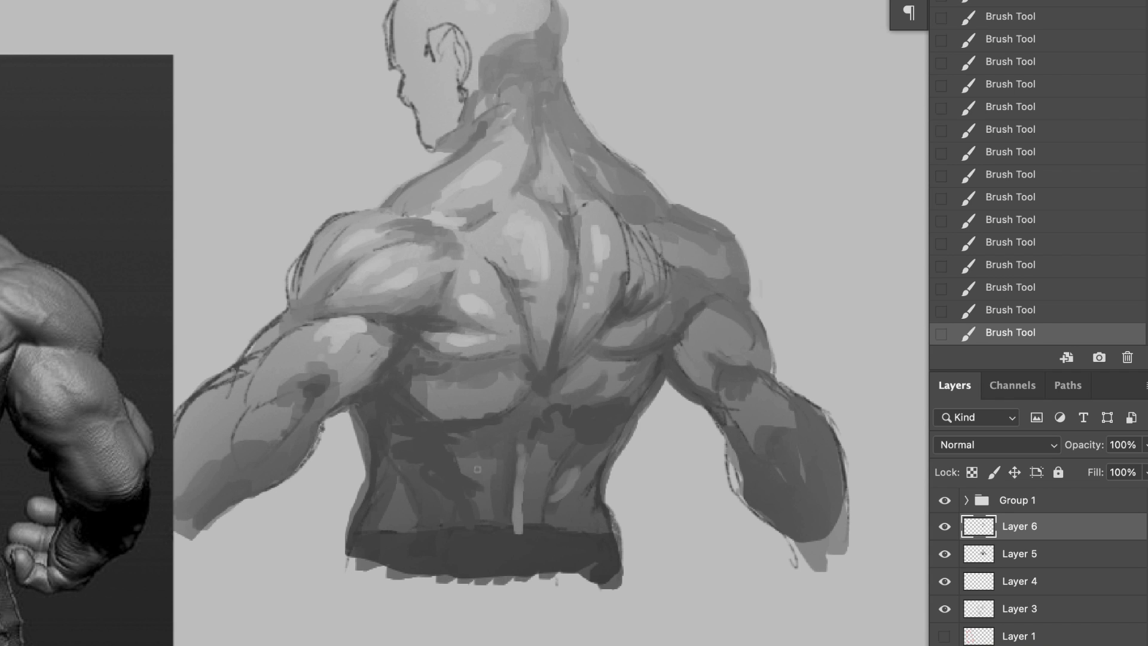
mouse_move(475, 486)
left_mouse_down()
mouse_move(435, 457)
mouse_move(483, 494)
left_mouse_up()
left_click(460, 505, "alt")
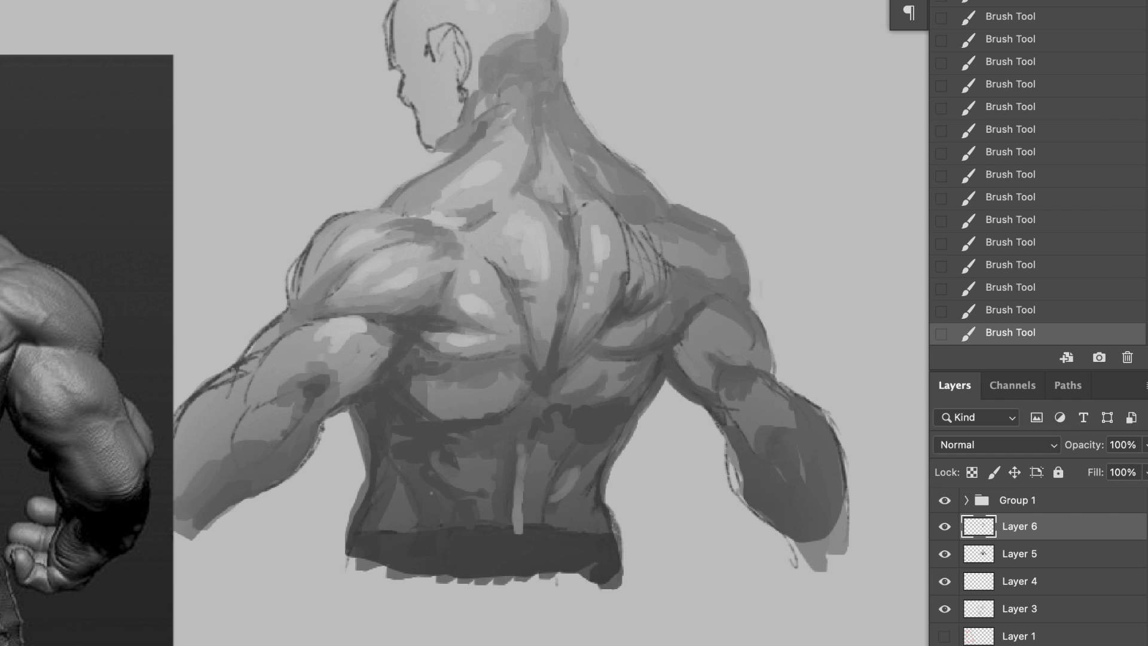
Step: Sample greys from the back and paint rib-like shading strokes across the left lat
left_click(464, 366, "alt")
left_click_drag(491, 372, 469, 385)
left_click_drag(519, 351, 478, 366)
mouse_move(515, 368)
left_mouse_down()
mouse_move(458, 397)
mouse_move(402, 387)
mouse_move(498, 413)
mouse_move(519, 394)
left_mouse_up()
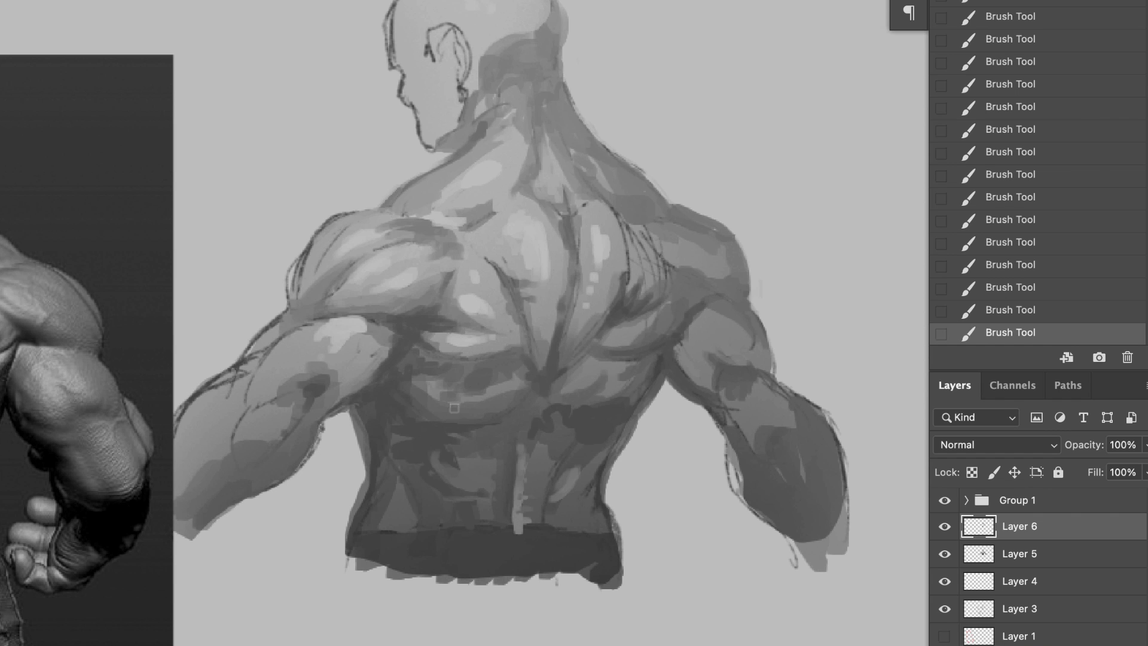
Step: Paint mid-grey over the sketch lines along the outer left shoulder and upper arm
mouse_move(315, 375)
left_mouse_down()
mouse_move(361, 354)
mouse_move(330, 377)
mouse_move(315, 421)
mouse_move(253, 403)
mouse_move(312, 329)
left_mouse_up()
left_click_drag(275, 374, 312, 235)
mouse_move(311, 237)
left_mouse_down()
mouse_move(284, 318)
mouse_move(297, 296)
mouse_move(294, 313)
left_mouse_up()
mouse_move(305, 282)
left_mouse_down()
mouse_move(298, 314)
mouse_move(310, 307)
left_mouse_up()
mouse_move(311, 295)
left_mouse_down()
mouse_move(346, 227)
mouse_move(299, 282)
left_mouse_up()
left_click_drag(302, 244, 321, 230)
Step: Cover the sketch lines on the left trapezius edge and the inner edges of both shoulder blades with grey
left_click_drag(389, 207, 435, 171)
left_click_drag(596, 201, 621, 237)
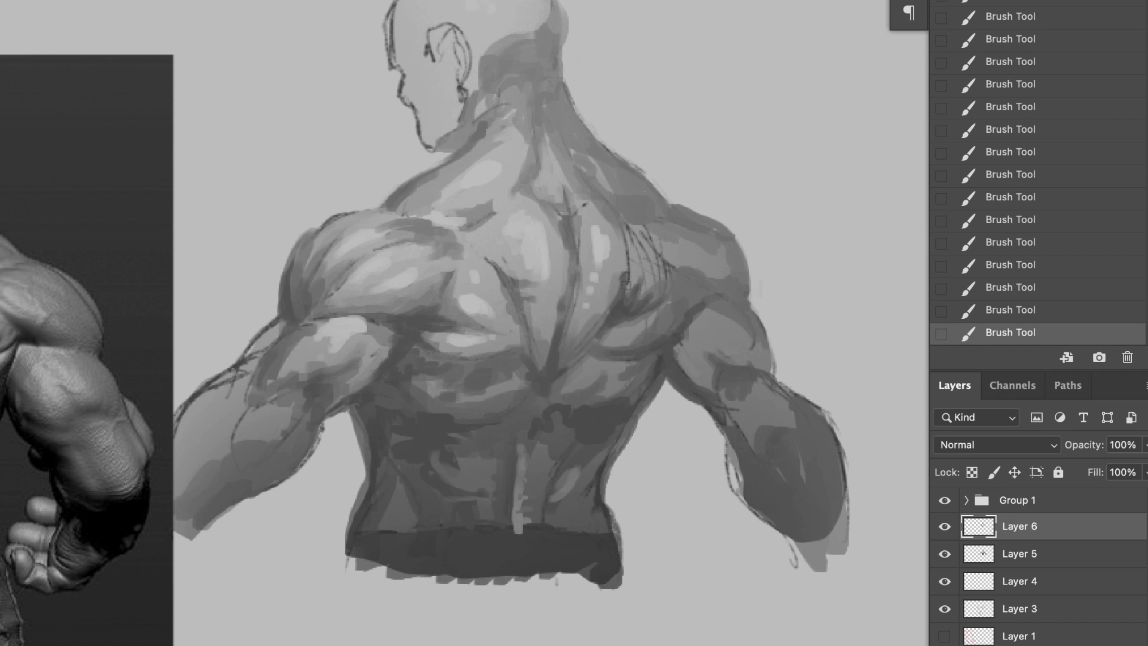
left_click_drag(500, 279, 477, 241)
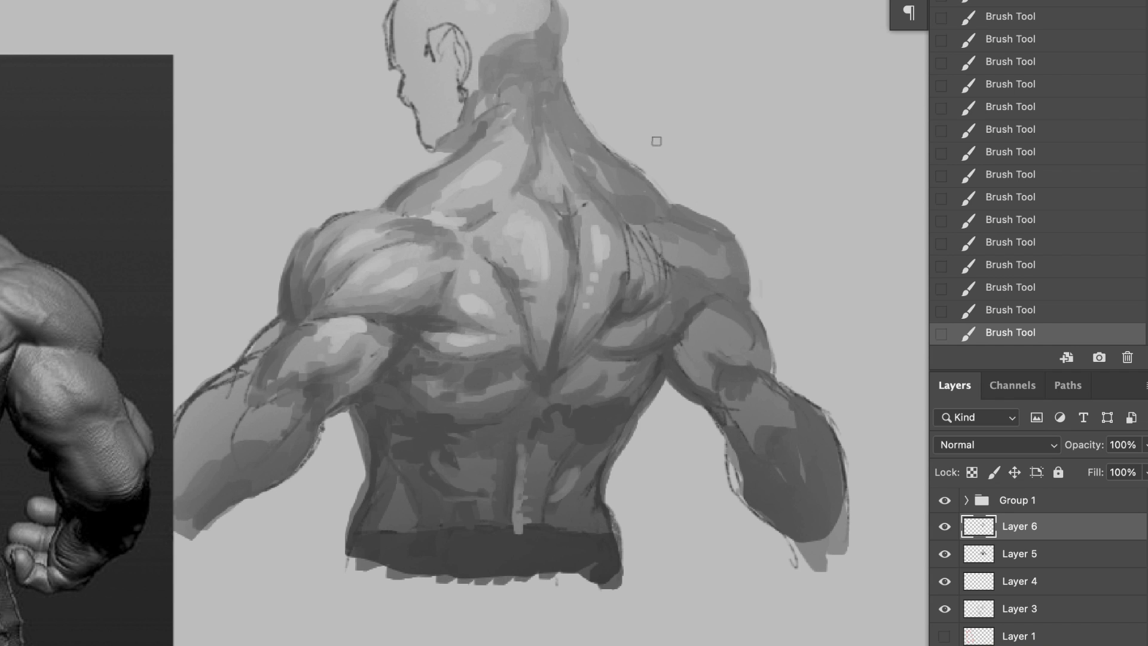
Step: Add highlights to the right lat, right upper arm, right shoulder and the muscle left of the spine
left_click_drag(653, 310, 608, 336)
mouse_move(728, 348)
left_mouse_down()
mouse_move(695, 332)
mouse_move(699, 370)
mouse_move(721, 350)
mouse_move(739, 372)
mouse_move(699, 329)
left_mouse_up()
left_click(755, 334, "alt")
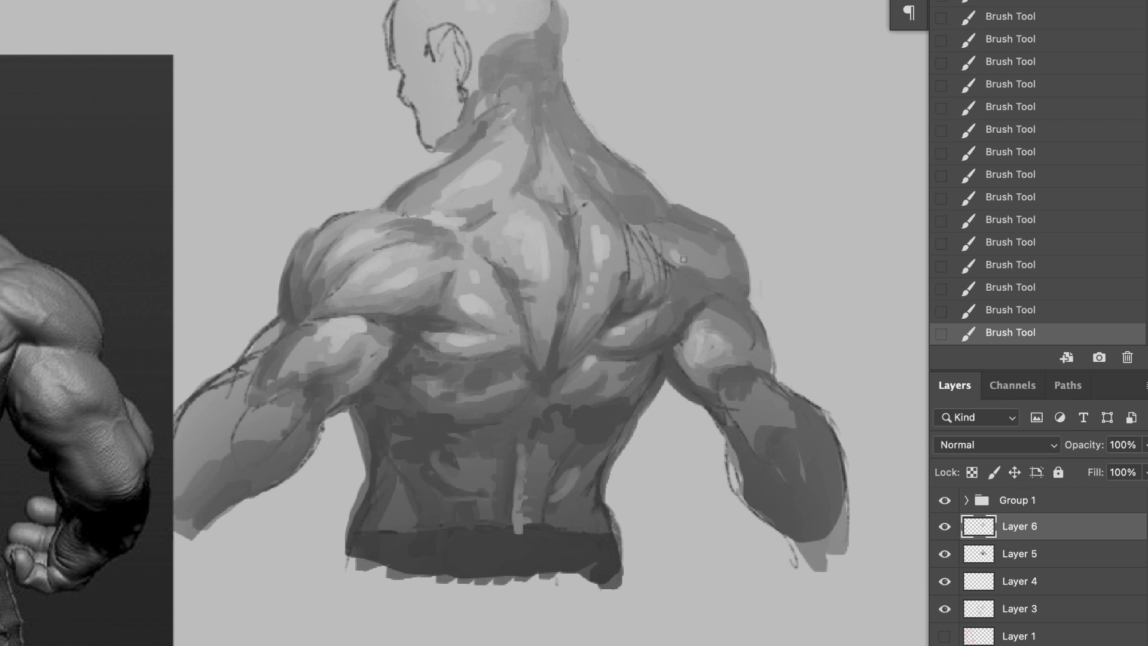
left_click_drag(683, 259, 705, 271)
left_click_drag(510, 224, 527, 248)
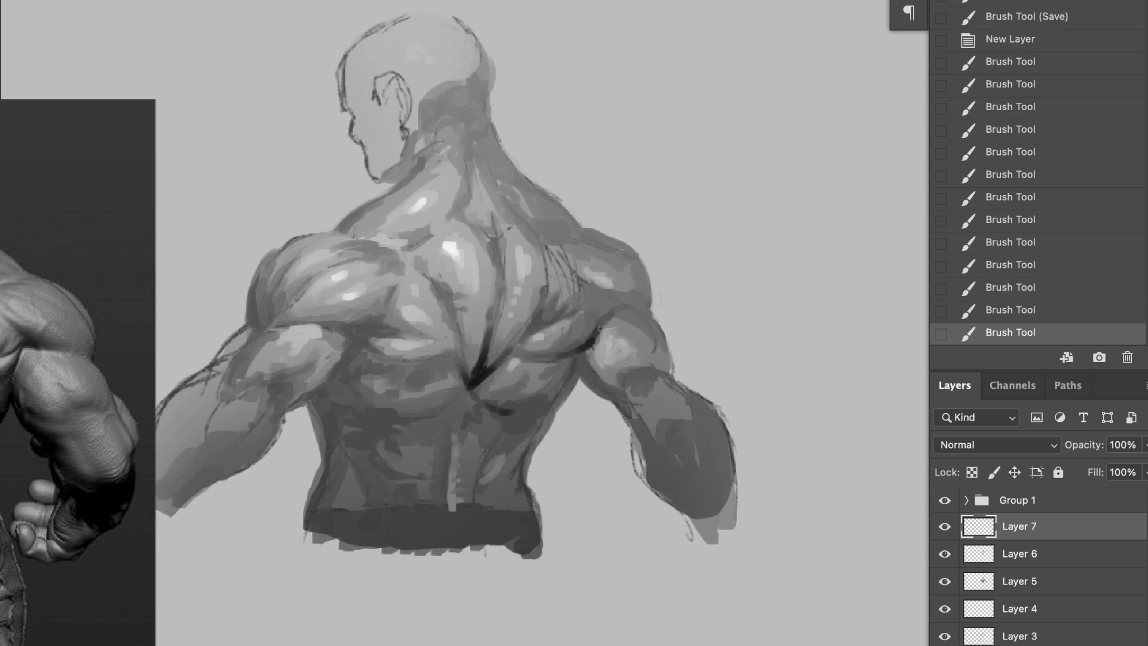
Step: On Layer 7, paint near-black shadow accents behind both armpits and along the underside of the left upper arm
mouse_move(583, 296)
left_mouse_down()
mouse_move(610, 315)
mouse_move(597, 335)
left_mouse_up()
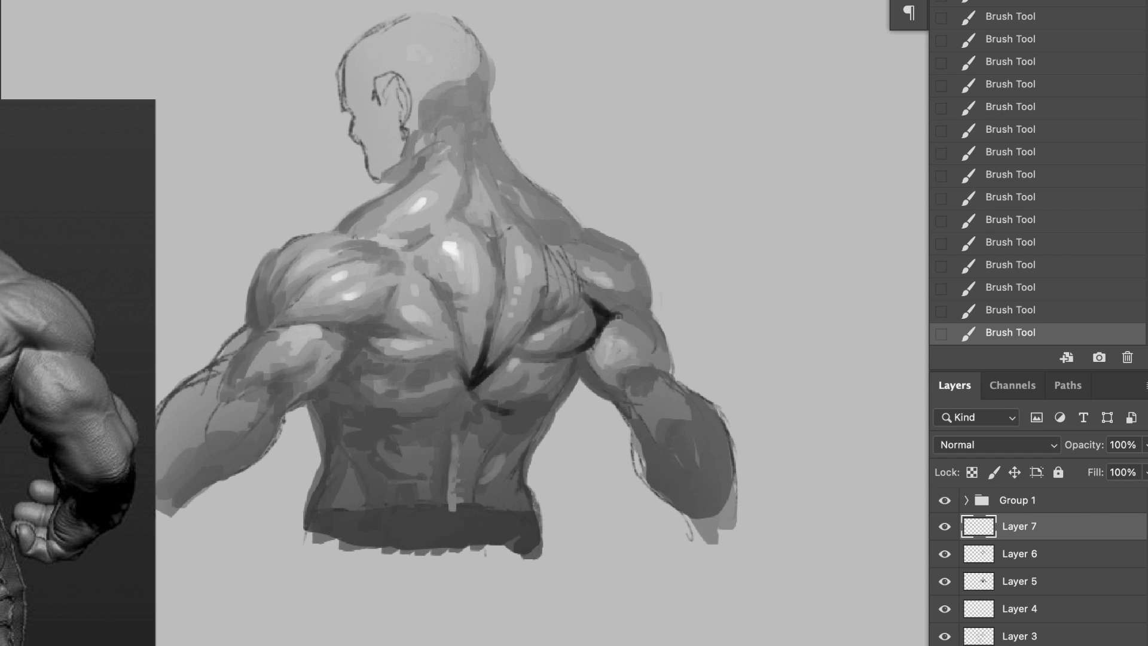
mouse_move(318, 332)
left_mouse_down()
mouse_move(351, 334)
mouse_move(395, 288)
left_mouse_up()
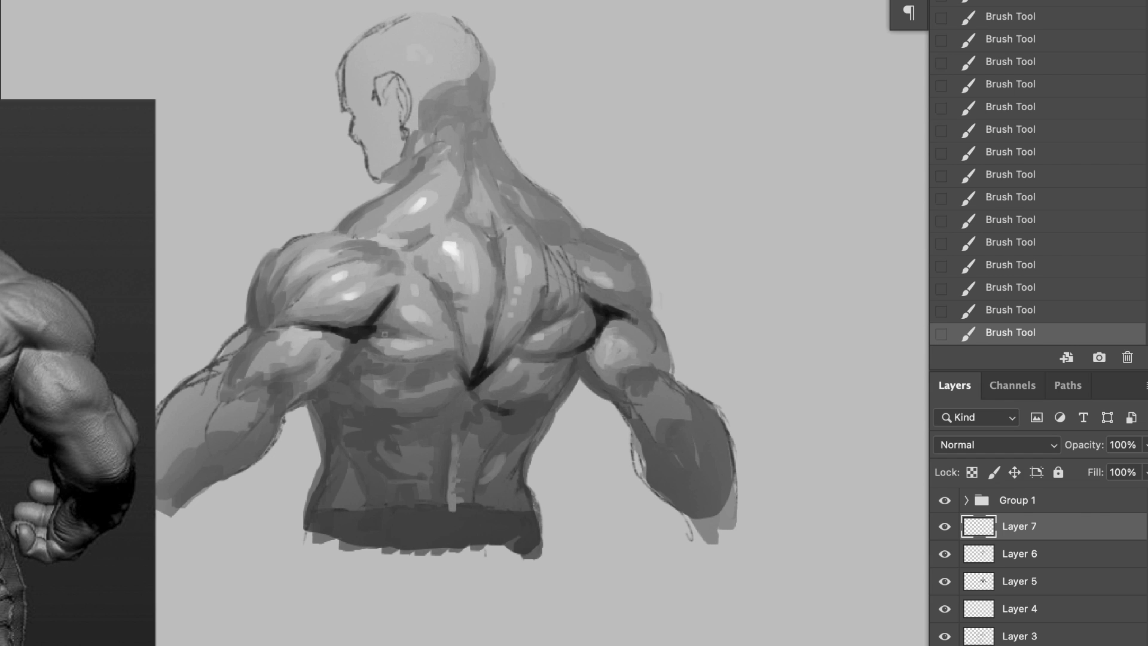
mouse_move(366, 336)
left_mouse_down()
mouse_move(406, 334)
mouse_move(392, 308)
left_mouse_up()
left_click_drag(351, 352, 264, 441)
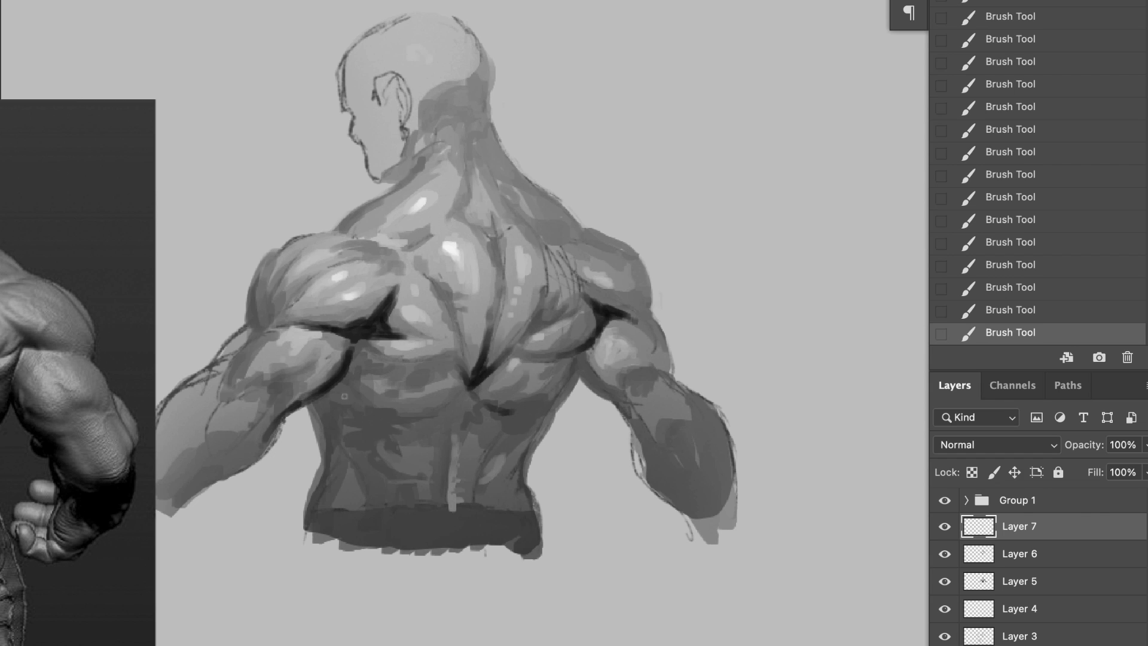
Step: Paint near-black shadows beneath both lats and down the sides of the waist
mouse_move(360, 412)
left_mouse_down()
mouse_move(403, 418)
mouse_move(451, 401)
mouse_move(357, 460)
mouse_move(372, 536)
left_mouse_up()
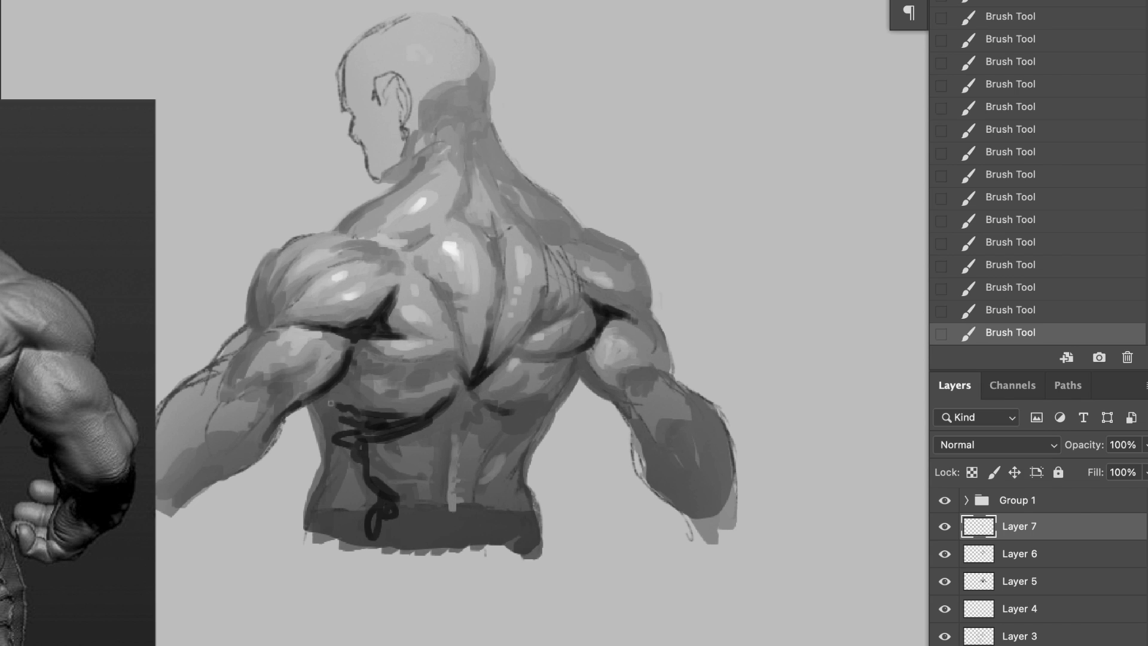
left_click_drag(328, 396, 342, 441)
left_click_drag(508, 423, 579, 362)
mouse_move(578, 362)
left_mouse_down()
mouse_move(488, 494)
mouse_move(537, 427)
left_mouse_up()
mouse_move(377, 480)
left_mouse_down()
mouse_move(398, 475)
mouse_move(343, 458)
mouse_move(323, 514)
mouse_move(318, 415)
mouse_move(346, 401)
left_mouse_up()
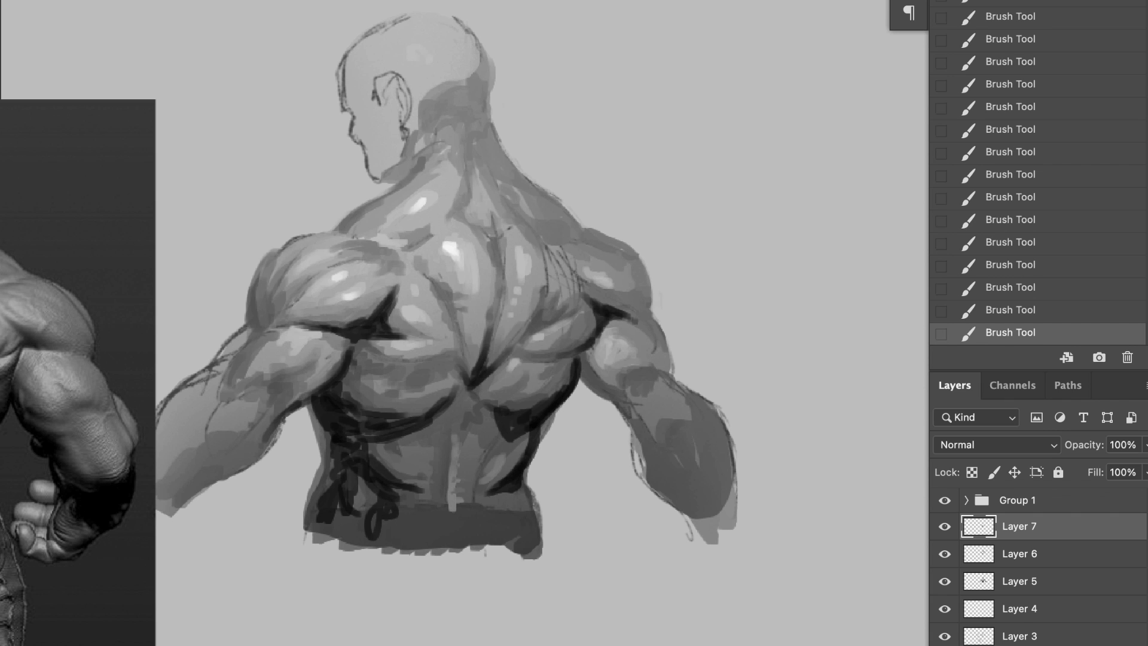
Step: Lasso the left flank below the armpit, brush soft dark shading inside the selection and deselect
key("l")
mouse_move(359, 335)
left_mouse_down()
mouse_move(336, 451)
mouse_move(360, 520)
mouse_move(509, 521)
mouse_move(624, 262)
mouse_move(315, 464)
mouse_move(359, 478)
left_mouse_up()
right_click(415, 453)
left_click(466, 414)
left_click_drag(335, 406, 359, 473)
left_click_drag(334, 383, 347, 472)
left_click_drag(353, 431, 365, 487)
mouse_move(365, 479)
left_mouse_down()
mouse_move(390, 497)
mouse_move(409, 469)
left_mouse_up()
left_click_drag(354, 412, 377, 364)
key("super+d")
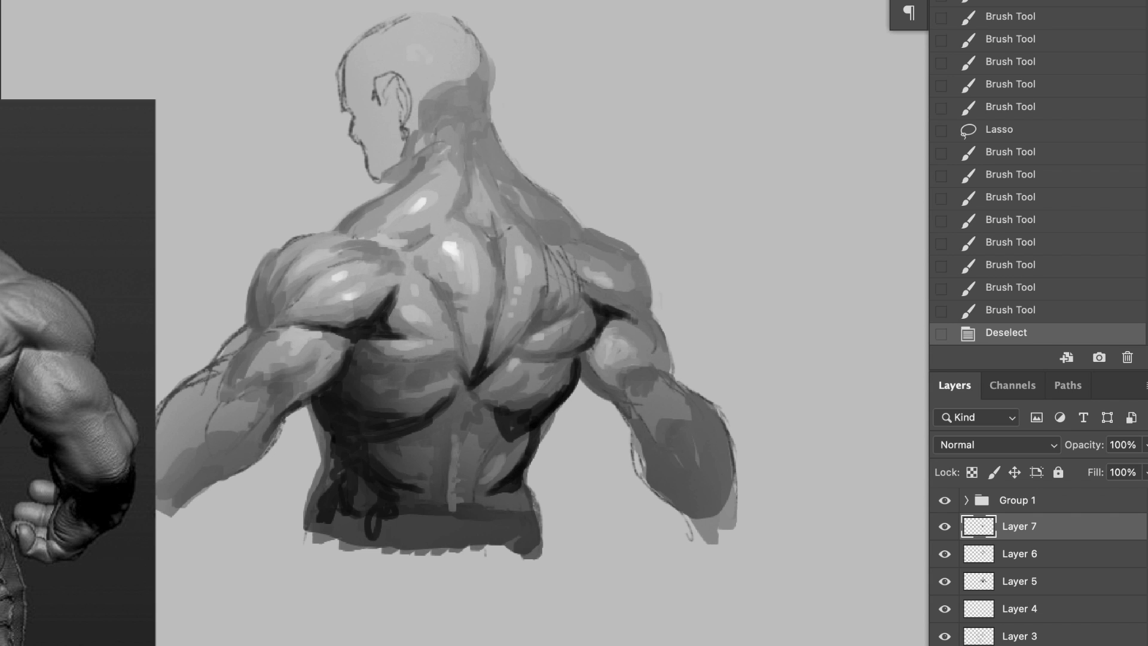
Step: Set Layer 7's opacity to 62% and refine the shadow along the lower edge of the left lat
left_click_drag(1145, 445, 1115, 472)
right_click(470, 294)
double_click(607, 194)
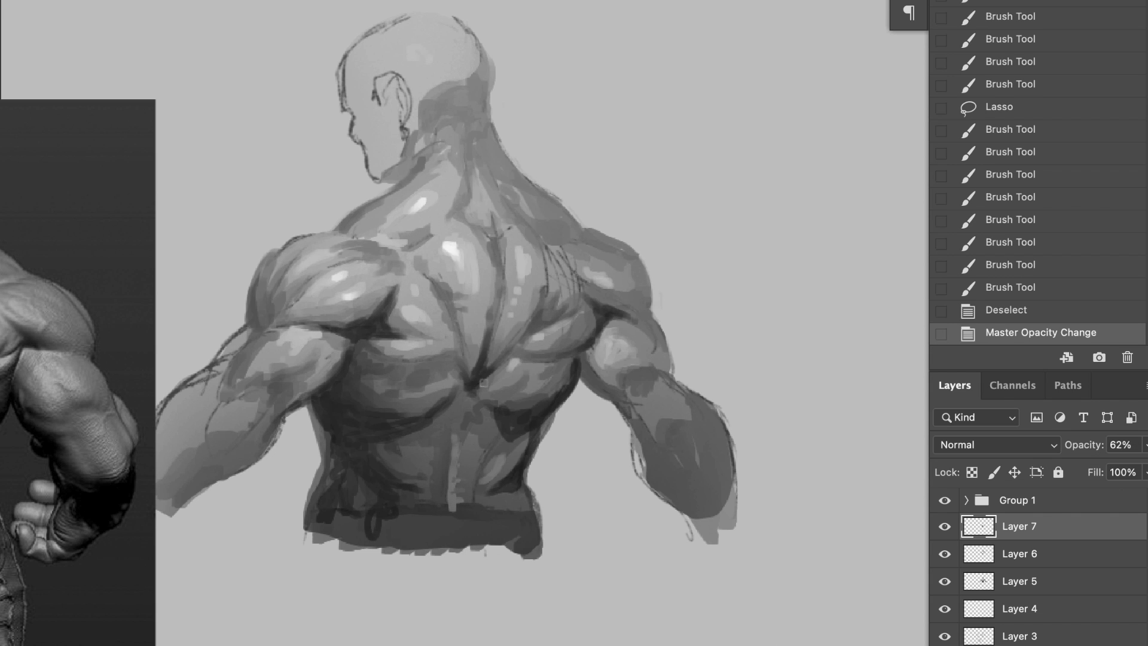
left_click_drag(478, 386, 466, 399)
left_click_drag(457, 394, 437, 416)
left_click_drag(440, 413, 409, 426)
mouse_move(418, 419)
left_mouse_down()
mouse_move(371, 418)
mouse_move(383, 426)
left_mouse_up()
left_click_drag(400, 422, 385, 433)
Step: Create a new layer named Layer 8 and darken the outer edge of the left shoulder and upper arm down to the elbow
key("shift+super+n")
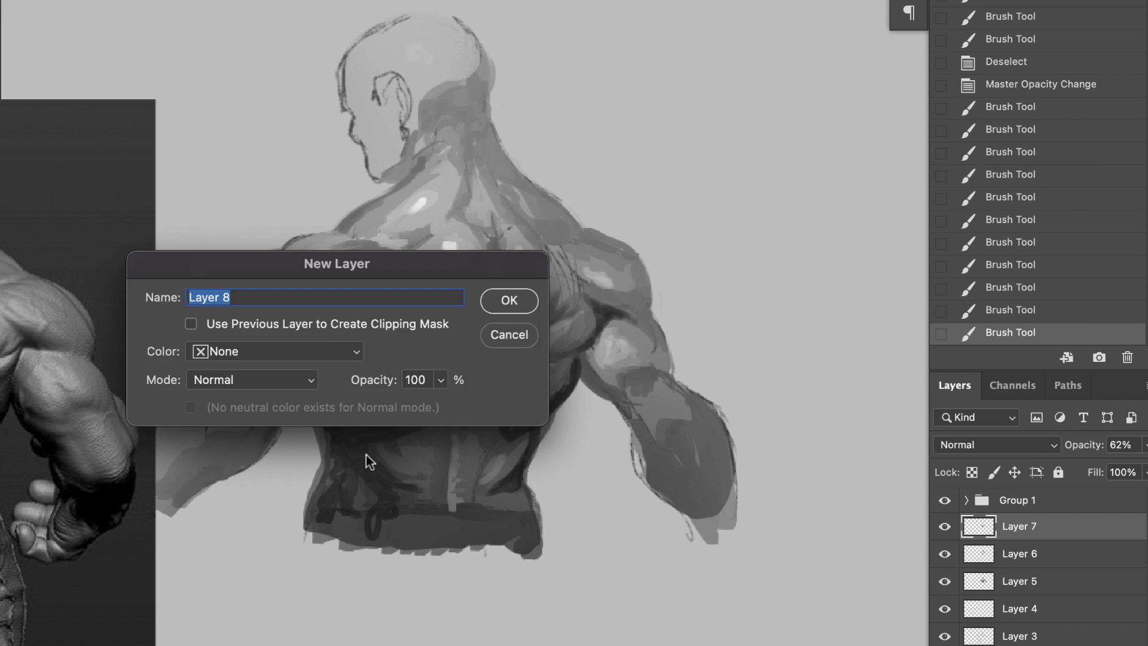
key("Return")
left_click_drag(261, 268, 249, 323)
left_click_drag(254, 281, 251, 325)
left_click_drag(254, 326, 290, 308)
left_click_drag(254, 326, 187, 378)
left_click(172, 405)
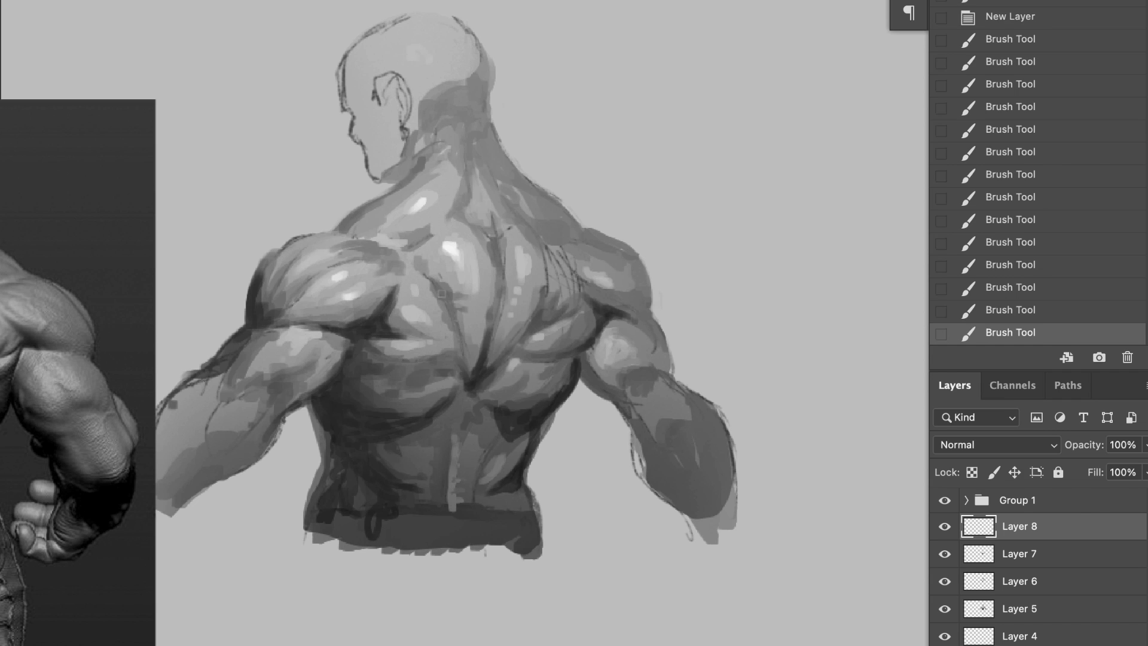
Step: Add dark accents to the left shoulder blade and right forearm, and darken the contours from the neck over both shoulders
left_click(441, 294)
left_click_drag(668, 435, 687, 482)
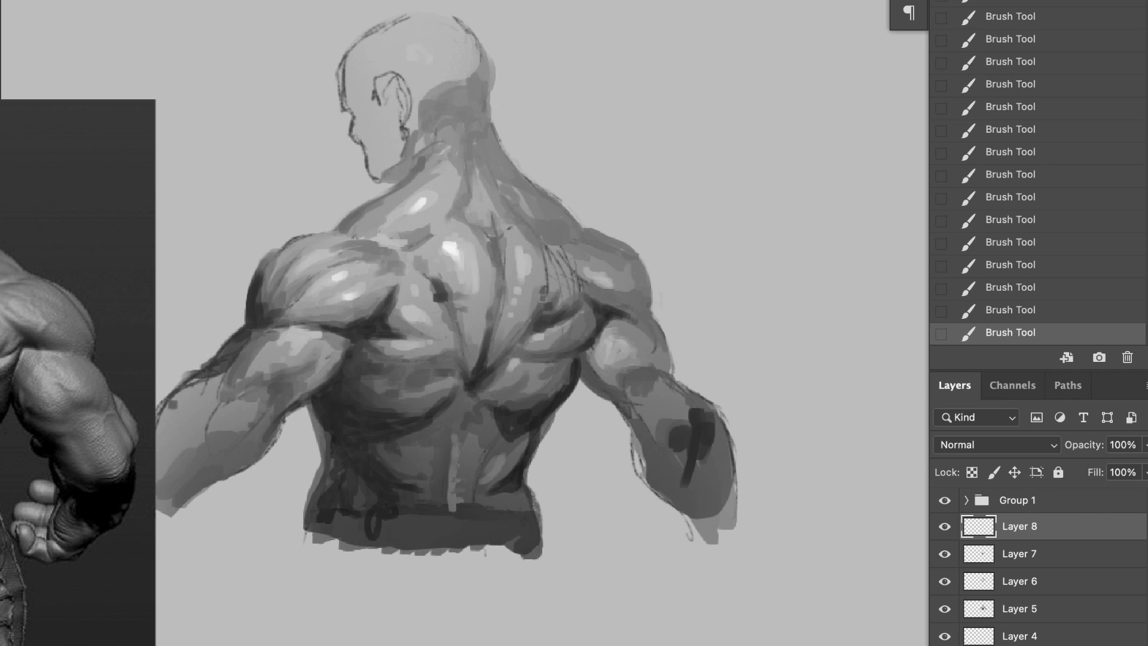
mouse_move(482, 67)
left_mouse_down()
mouse_move(505, 170)
mouse_move(598, 236)
mouse_move(670, 368)
left_mouse_up()
left_click_drag(336, 230, 420, 169)
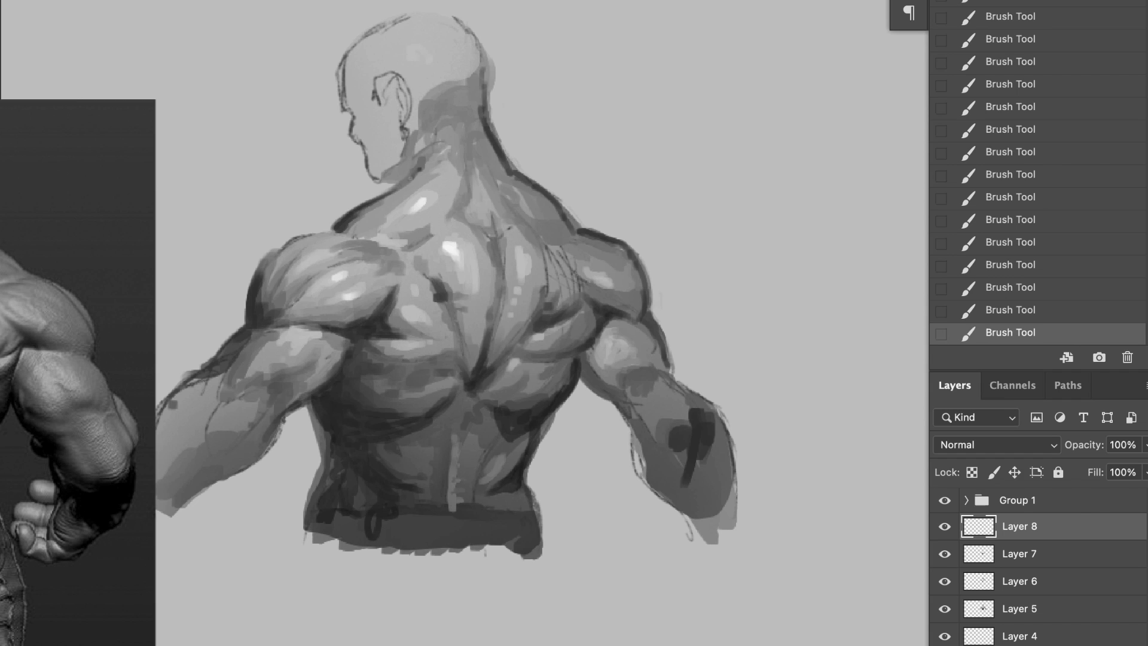
left_click_drag(250, 318, 195, 372)
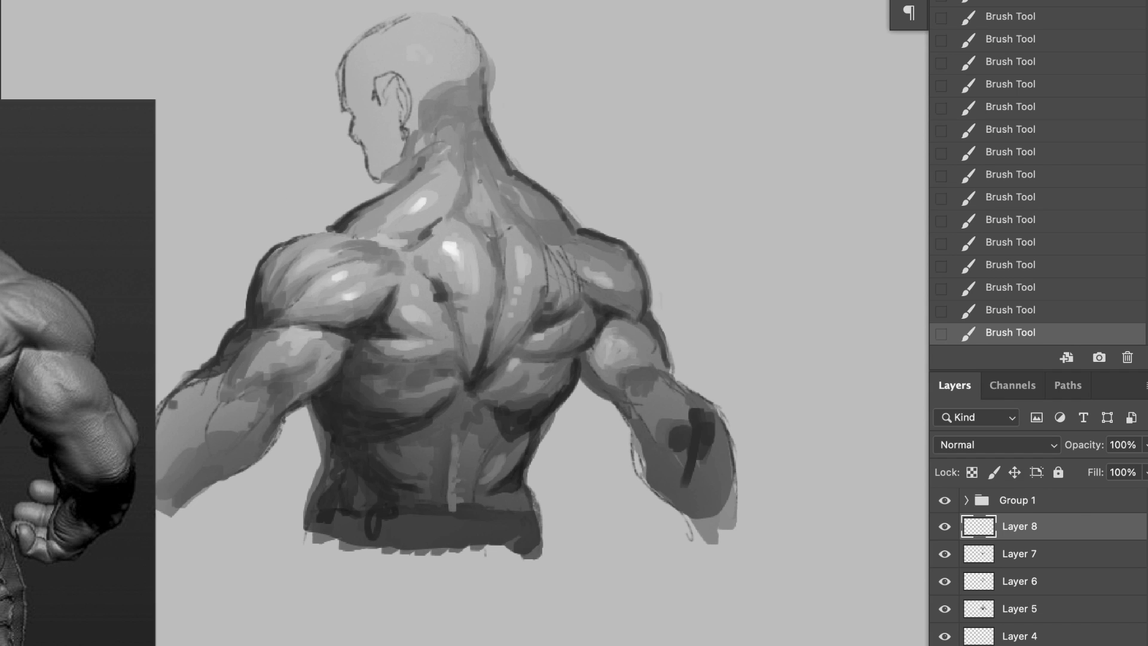
Step: Undo the last stroke, then paint dark shading across the nape and down the right side of the neck
key("super+z")
left_click_drag(495, 258, 467, 222)
left_click_drag(478, 156, 483, 69)
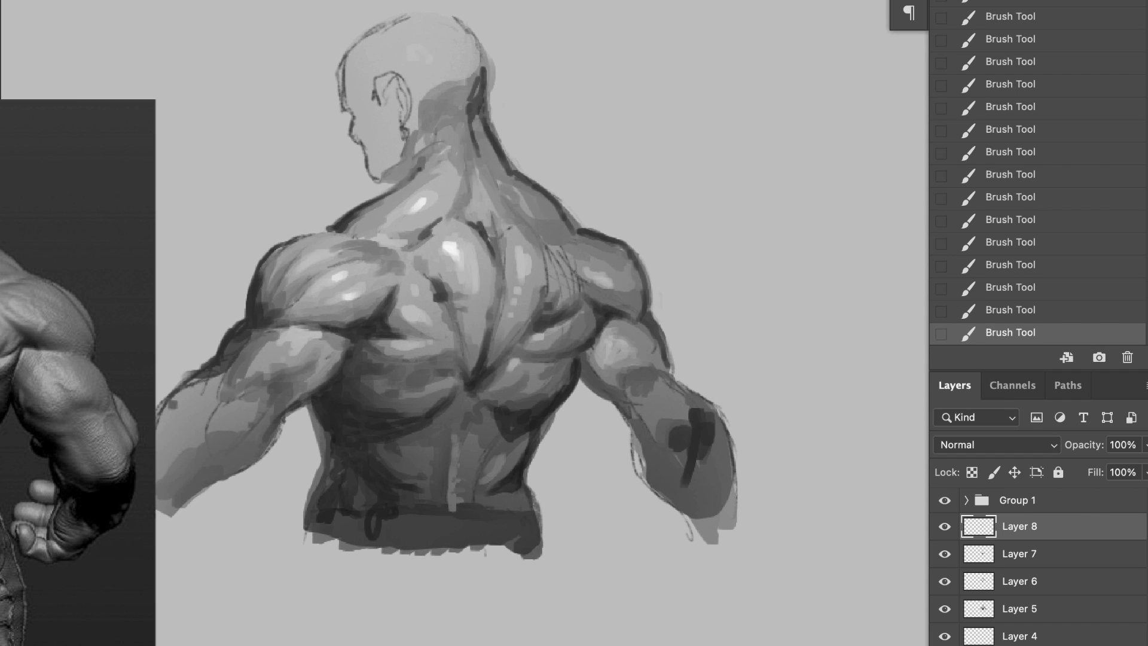
left_click_drag(466, 108, 438, 124)
mouse_move(474, 87)
left_mouse_down()
mouse_move(425, 121)
mouse_move(509, 175)
left_mouse_up()
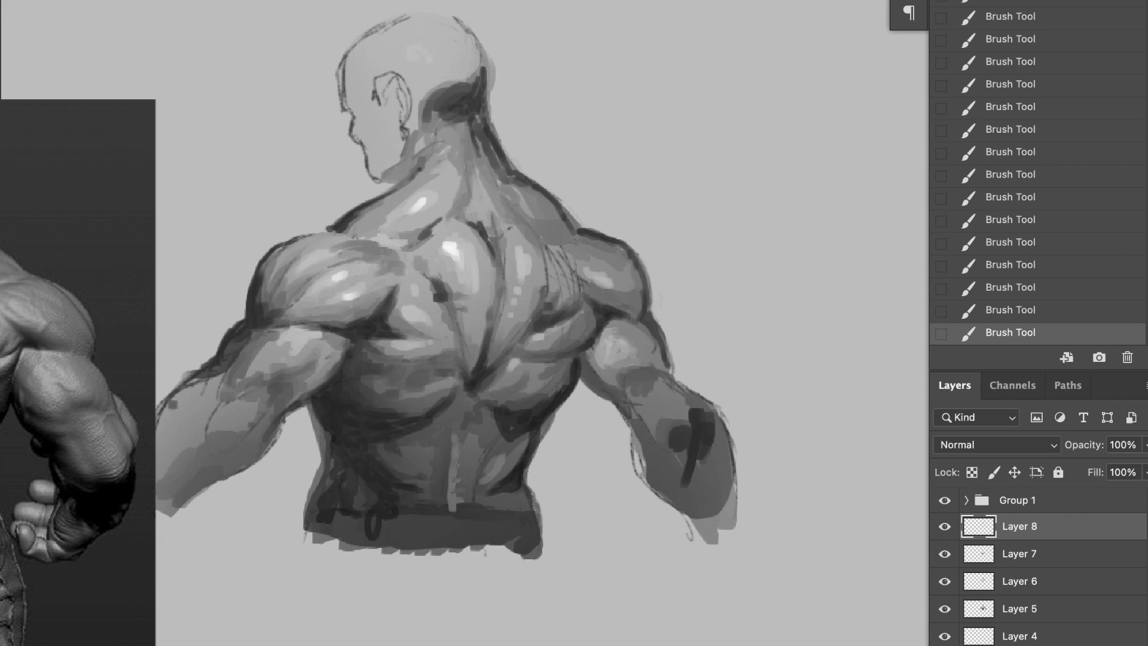
Step: Lasso the right side from the nape to the forearm, brush soft dark shading inside the selection and deselect
mouse_move(482, 83)
left_mouse_down()
mouse_move(560, 207)
mouse_move(658, 317)
mouse_move(646, 433)
mouse_move(424, 194)
mouse_move(457, 91)
left_mouse_up()
key("b")
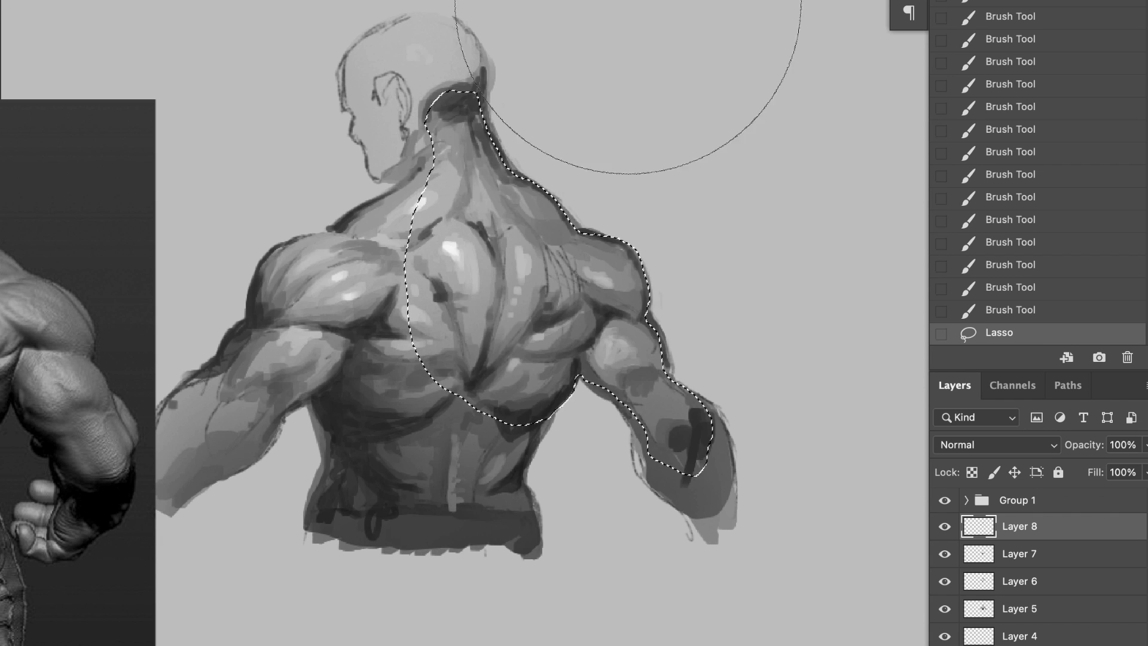
left_click_drag(604, 130, 741, 271)
mouse_move(740, 271)
left_mouse_down()
mouse_move(528, 10)
mouse_move(596, 5)
left_mouse_up()
key("super+d")
Step: Lasso an area of the back starting at the upper spine, brush soft shading over its right side and deselect
key("l")
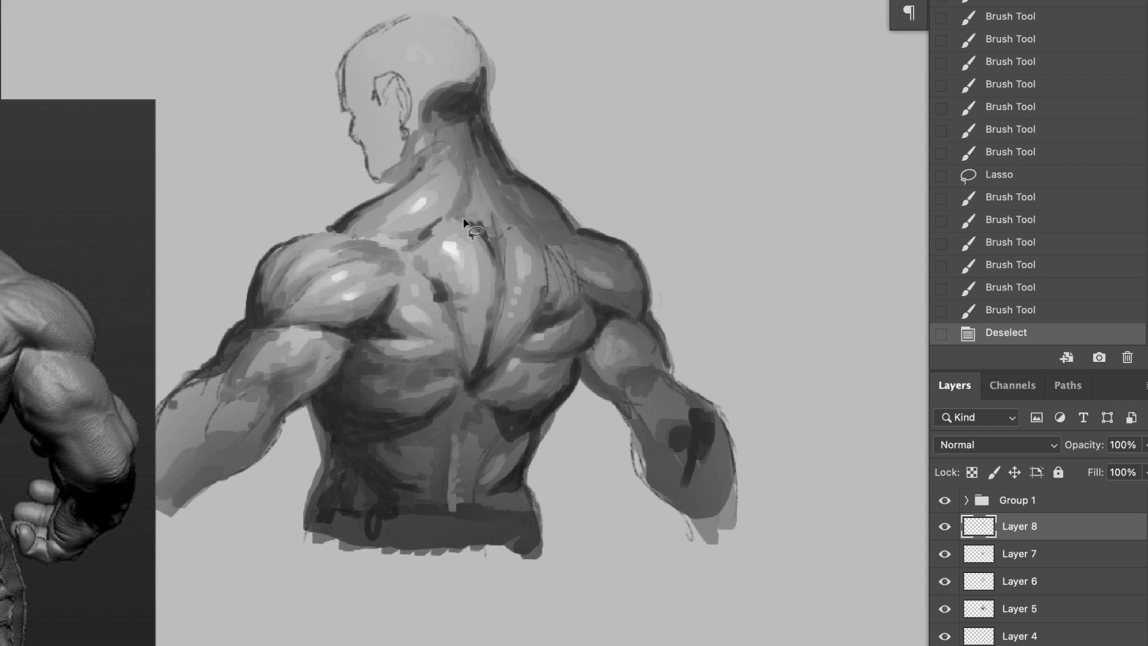
mouse_move(456, 212)
left_mouse_down()
mouse_move(434, 403)
mouse_move(386, 237)
left_mouse_up()
key("b")
left_click_drag(589, 232, 608, 475)
left_click_drag(556, 287, 547, 418)
key("super+d")
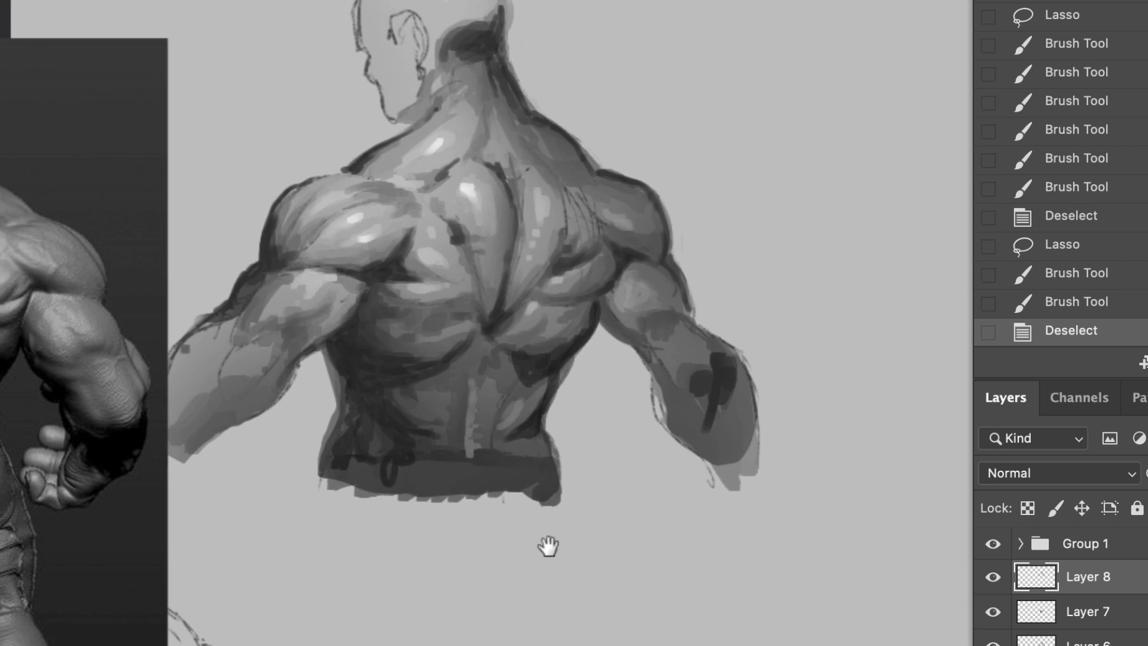
Step: Toggle the active layer's visibility to compare, apply a Levels adjustment that deepens the figure's darks, and save the file
left_click_drag(595, 503, 521, 563)
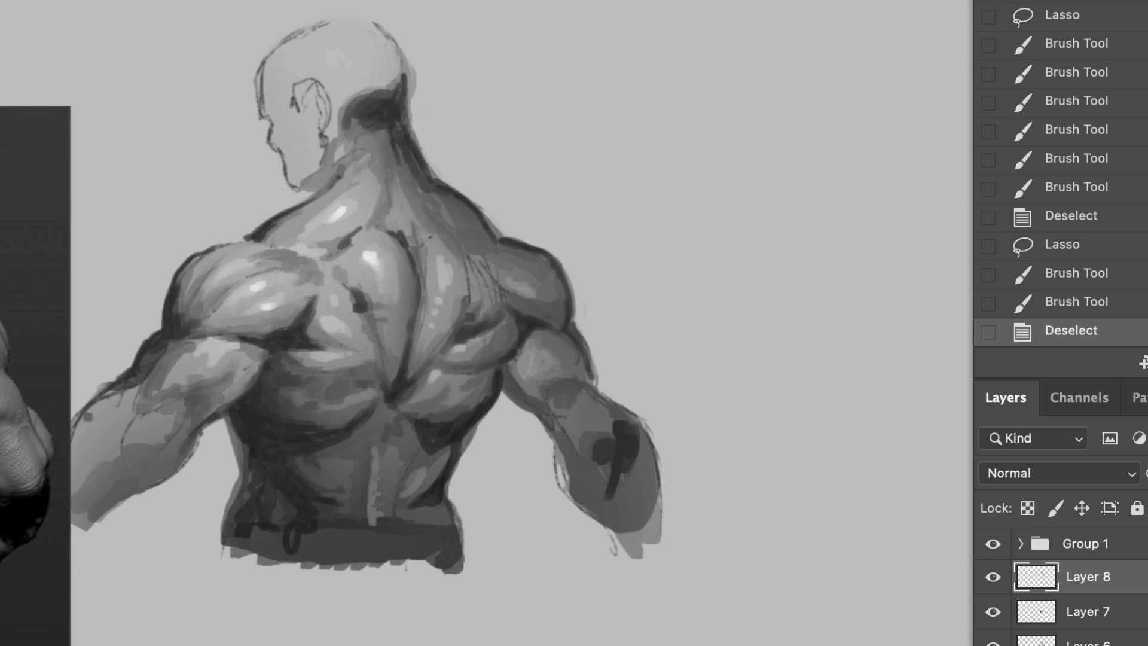
key("super+comma")
key("super+comma")
key("super+l")
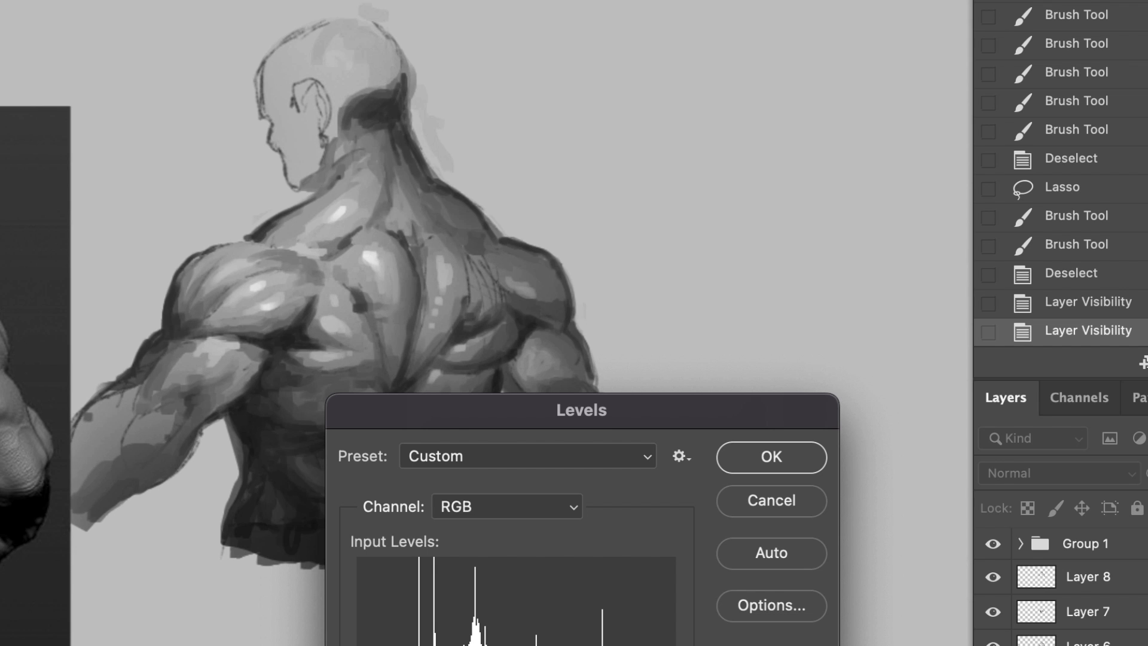
left_click(776, 460)
left_click_drag(408, 530, 422, 532)
key("super+s")
Step: Merge the painting layers into Layer 8, marquee the shaded torso, duplicate it to the right and deselect
left_click_drag(520, 561, 533, 613)
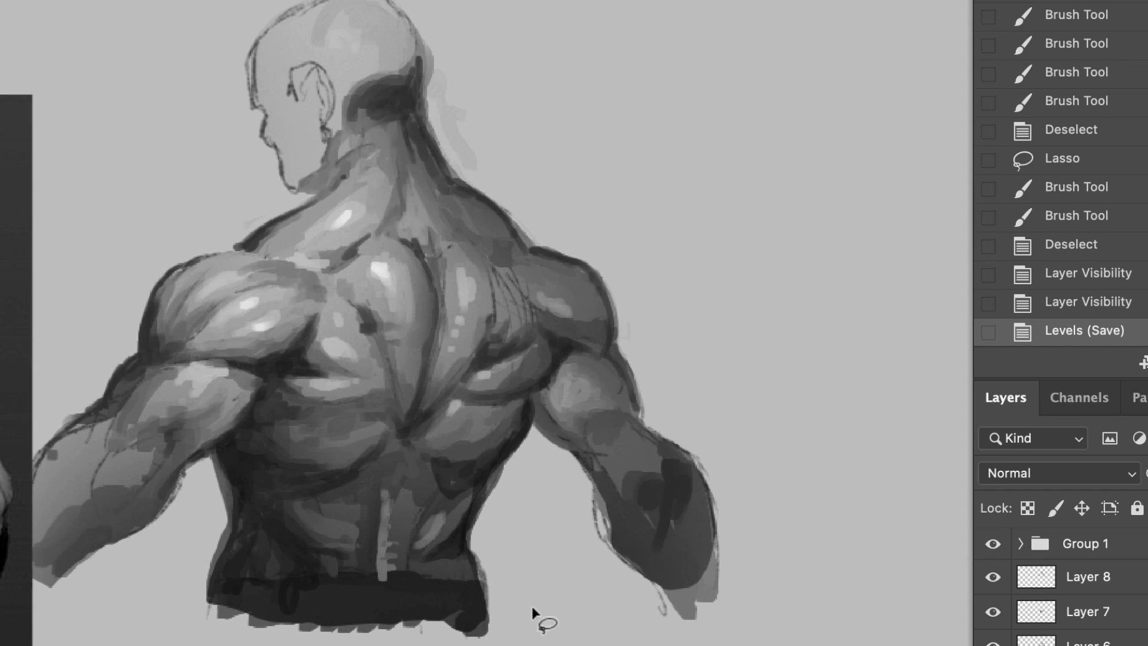
left_click_drag(373, 400, 2, 349)
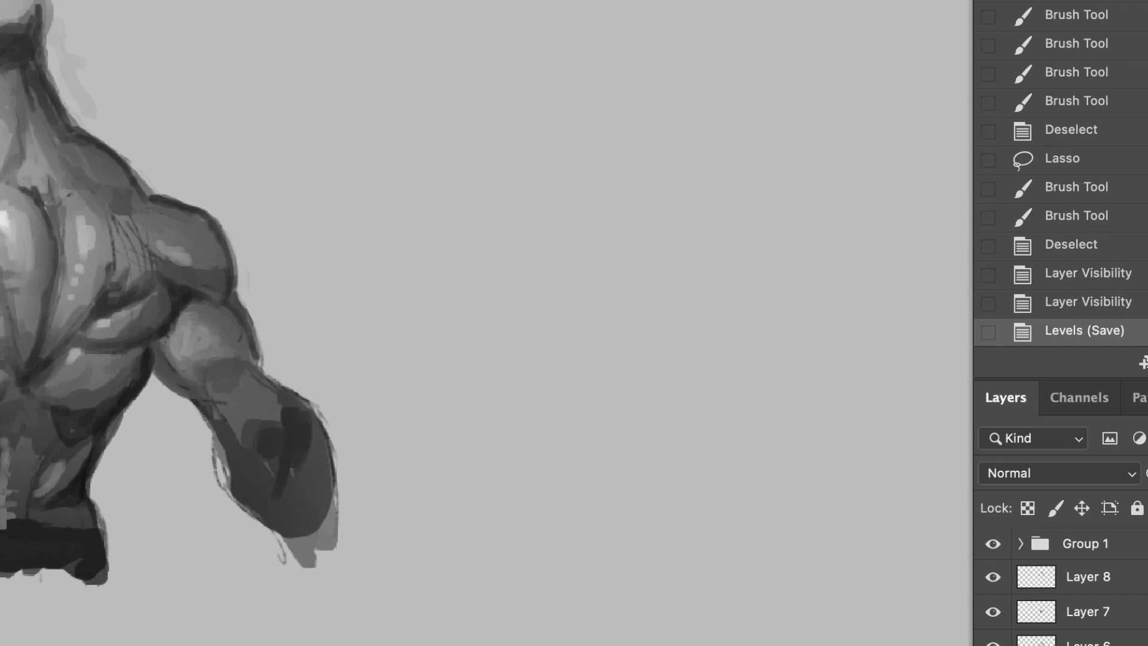
left_click(1088, 577, "shift")
key("super+e")
left_click_drag(384, 633, 0, 3)
left_click_drag(2, 407, 740, 598)
left_click_drag(740, 601, 358, 617)
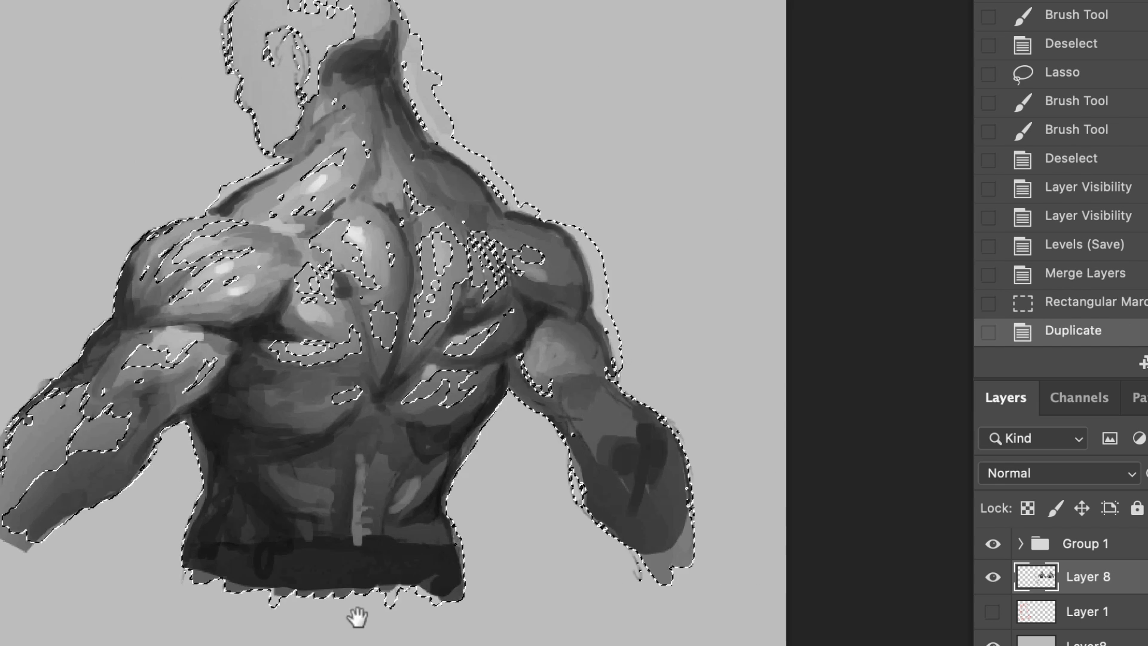
key("super+d")
Step: On the duplicated figure, paint over the stray dark marks beside the upper spine and blend the left deltoid's highlight
key("b")
right_click(400, 200)
left_click(910, 330)
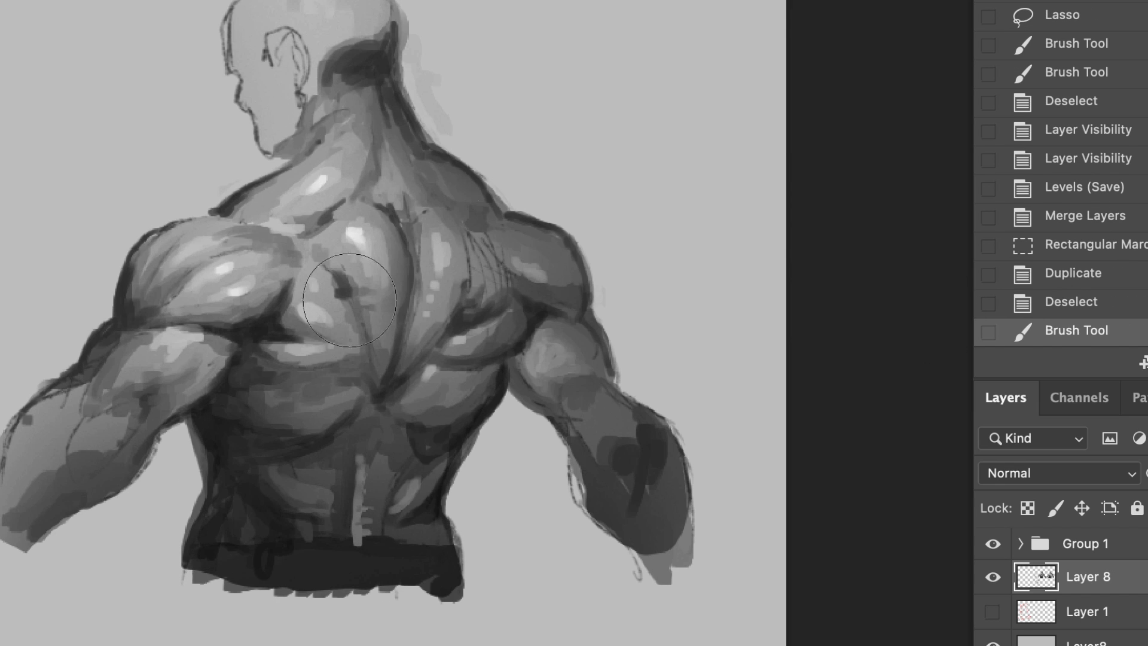
left_click(394, 253, "alt")
left_click_drag(409, 237, 402, 272)
left_click_drag(383, 207, 408, 242)
left_click_drag(397, 210, 413, 260)
left_click(225, 297, "alt")
mouse_move(238, 281)
left_mouse_down()
mouse_move(223, 296)
mouse_move(248, 292)
left_mouse_up()
left_click_drag(251, 278, 221, 296)
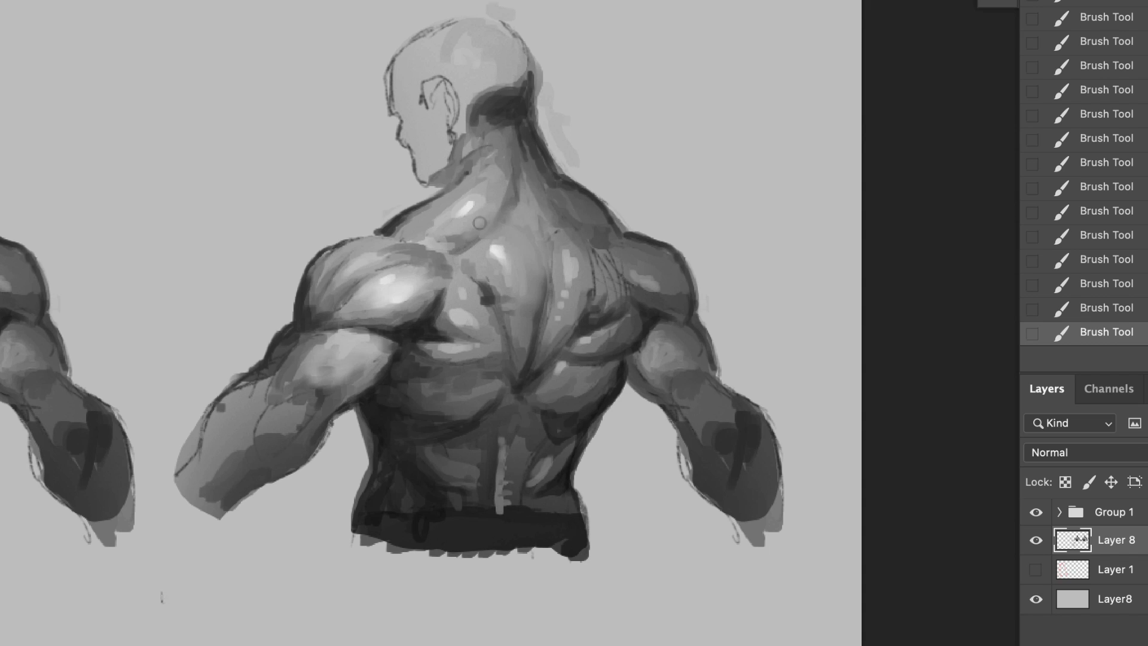
Step: Blend the dark accent on the left shoulder blade and soften the tones of the lats on both sides
left_click(489, 286, "alt")
left_click_drag(491, 292, 483, 310)
left_click(464, 335, "alt")
left_click_drag(437, 344, 485, 339)
left_click(424, 332, "alt")
left_click_drag(415, 361, 457, 376)
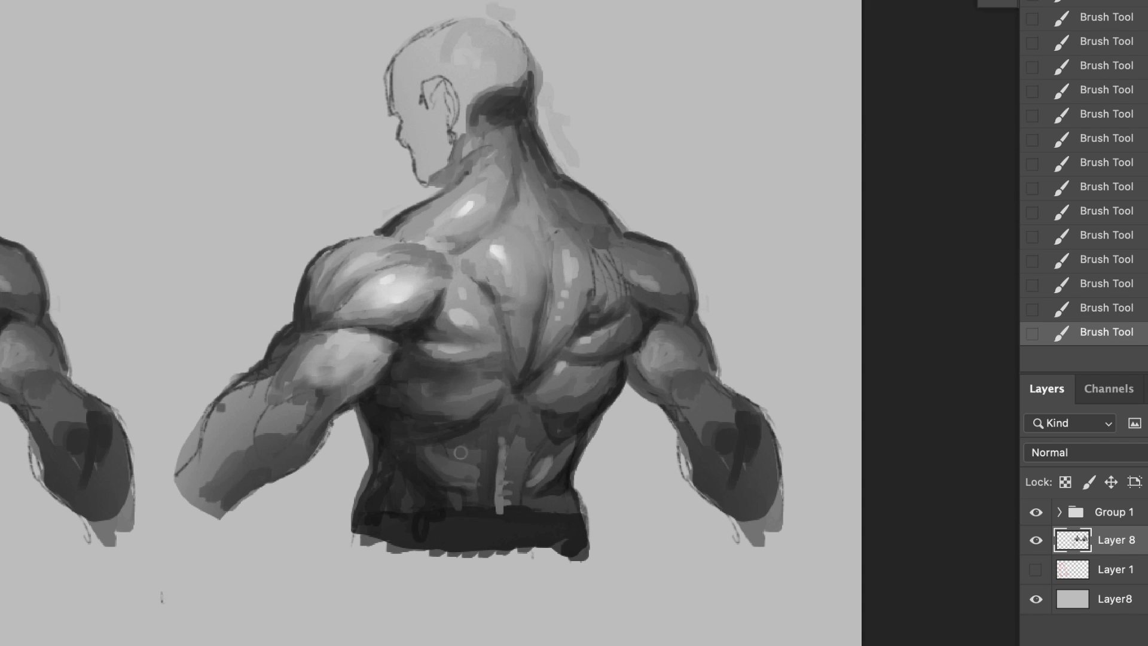
left_click_drag(482, 433, 512, 412)
mouse_move(541, 408)
left_mouse_down()
mouse_move(517, 403)
mouse_move(575, 402)
left_mouse_up()
Step: Repaint the lower back beside the spine with smooth mid-grey strokes down to the waistband
left_click(518, 348, "alt")
left_click_drag(504, 482, 515, 521)
mouse_move(476, 522)
left_mouse_down()
mouse_move(478, 469)
mouse_move(476, 526)
left_mouse_up()
left_click_drag(484, 465, 473, 532)
left_click(550, 528, "alt")
mouse_move(531, 517)
left_mouse_down()
mouse_move(557, 513)
mouse_move(460, 532)
left_mouse_up()
Step: Soften the highlight near the upper spine and blend dark tones over the nape and the neck below the ear
left_click(502, 228, "alt")
left_click_drag(496, 246, 499, 262)
left_click(523, 155, "alt")
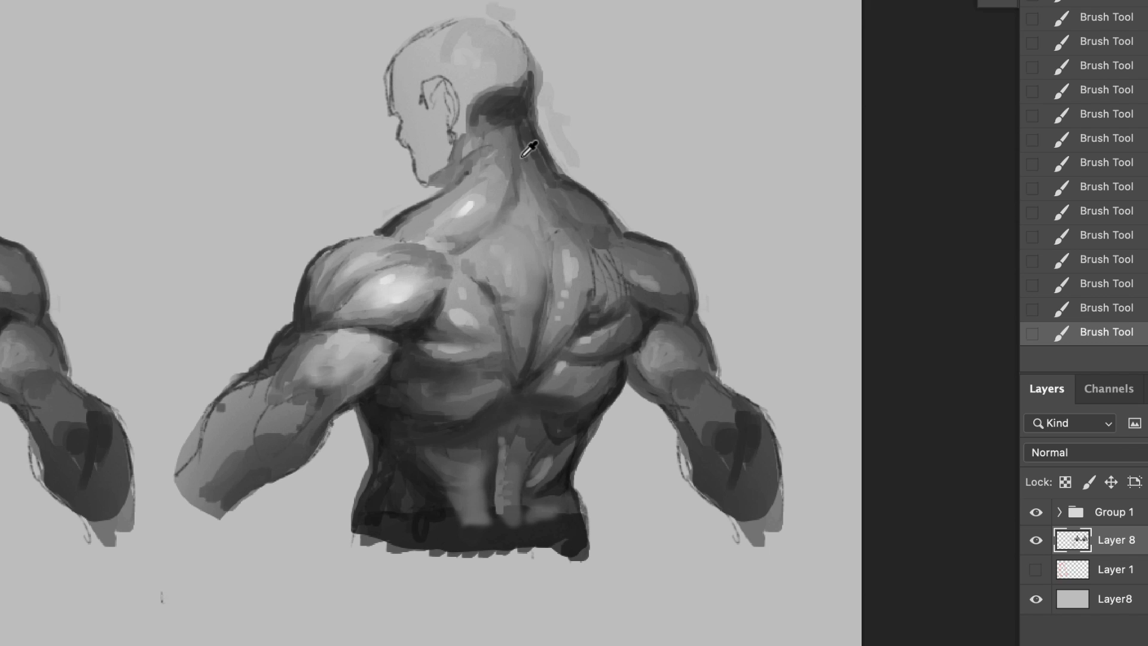
mouse_move(519, 153)
left_mouse_down()
mouse_move(507, 125)
mouse_move(512, 186)
left_mouse_up()
left_click_drag(500, 121, 458, 142)
left_click_drag(476, 143, 459, 180)
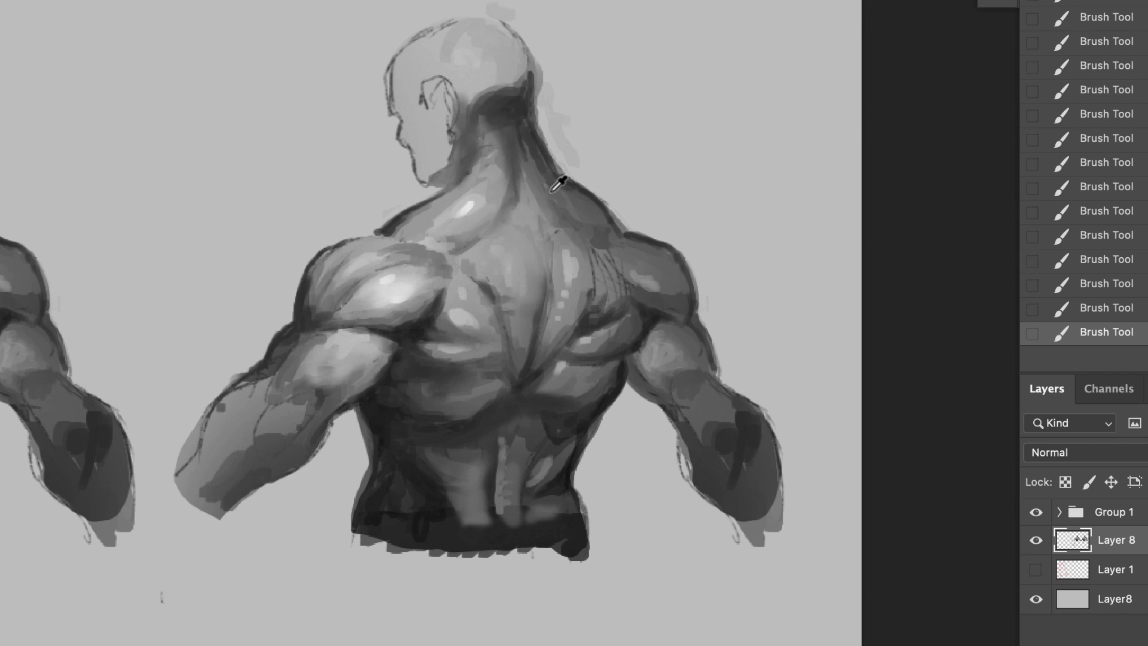
Step: Blend the right trapezius and model the right deltoid with smooth dark tones around a soft highlight
left_click(551, 192, "alt")
mouse_move(531, 147)
left_mouse_down()
mouse_move(568, 221)
mouse_move(598, 222)
left_mouse_up()
left_click_drag(587, 210, 642, 244)
mouse_move(627, 233)
left_mouse_down()
mouse_move(685, 285)
mouse_move(660, 289)
left_mouse_up()
left_click(678, 310, "alt")
mouse_move(662, 289)
left_mouse_down()
mouse_move(647, 289)
mouse_move(634, 266)
left_mouse_up()
left_click(679, 269, "alt")
left_click_drag(655, 280, 636, 287)
Step: Paint over the hatching on the right shoulder blade, and soften the upper spine tones and the left trapezius highlight
left_click(614, 242, "alt")
mouse_move(618, 238)
left_mouse_down()
mouse_move(625, 273)
mouse_move(607, 312)
left_mouse_up()
left_click_drag(609, 313, 598, 257)
left_click_drag(601, 309, 589, 283)
mouse_move(543, 246)
left_mouse_down()
mouse_move(532, 274)
mouse_move(519, 235)
mouse_move(541, 244)
left_mouse_up()
left_click_drag(546, 232, 532, 290)
left_click(483, 264, "alt")
left_click_drag(473, 206, 459, 218)
left_click_drag(467, 206, 461, 212)
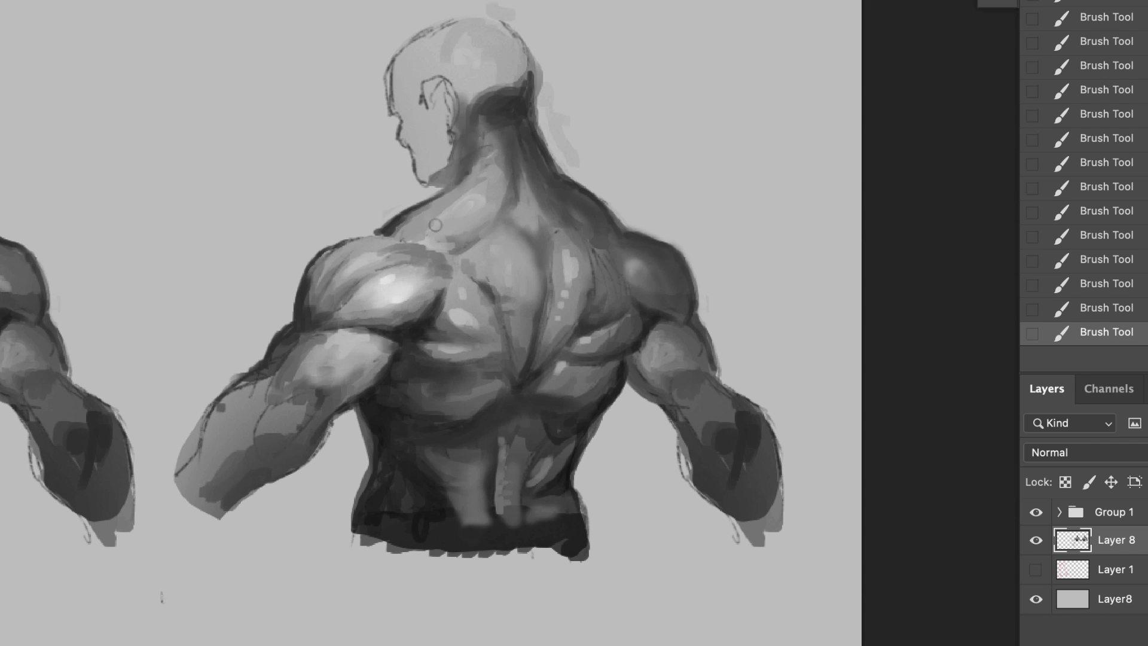
left_click(324, 395, "alt")
mouse_move(315, 369)
left_mouse_down()
mouse_move(304, 377)
mouse_move(318, 352)
mouse_move(317, 394)
mouse_move(282, 450)
left_mouse_up()
key("super+z")
Step: Smooth the left upper arm and paint bright highlights on its top edge and along the shoulder and trapezius
left_click(398, 332, "alt")
mouse_move(341, 384)
left_mouse_down()
mouse_move(390, 350)
mouse_move(348, 335)
left_mouse_up()
left_click(358, 333, "alt")
mouse_move(366, 337)
left_mouse_down()
mouse_move(326, 341)
mouse_move(393, 323)
mouse_move(347, 314)
mouse_move(423, 287)
mouse_move(447, 253)
left_mouse_up()
left_click(377, 318, "alt")
left_click(368, 306, "alt")
left_click(402, 309, "alt")
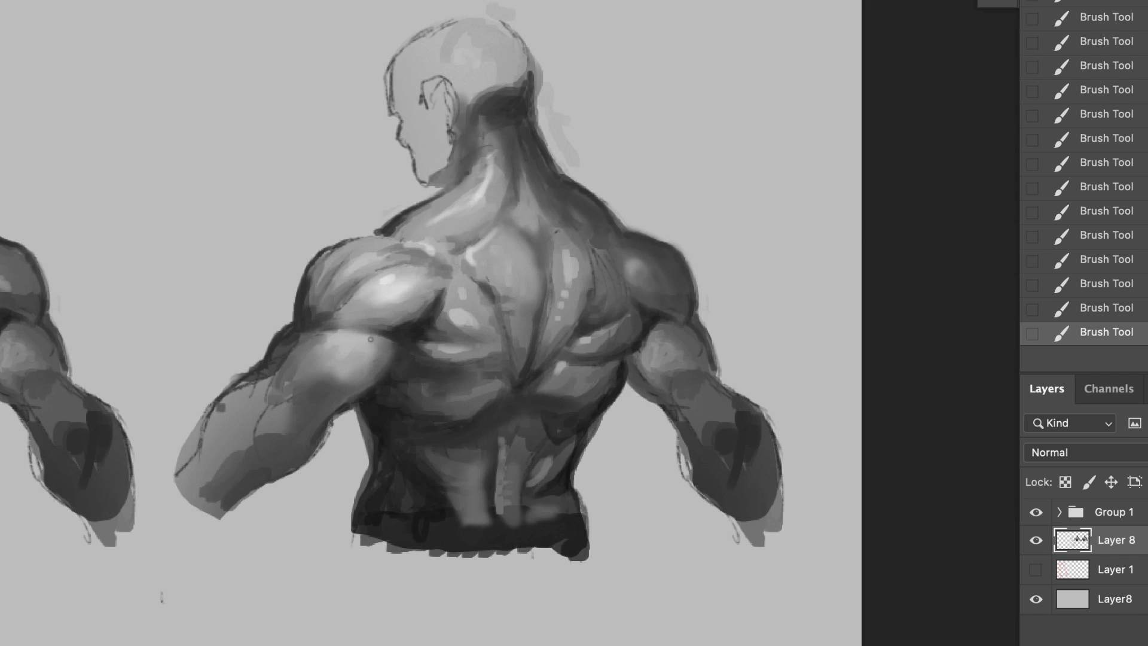
Step: Darken the underside of the left elbow and forearm and touch up the lat below the left shoulder blade
left_click(319, 395, "alt")
left_click_drag(336, 383, 259, 465)
left_click_drag(238, 473, 209, 495)
left_click_drag(502, 345, 477, 359)
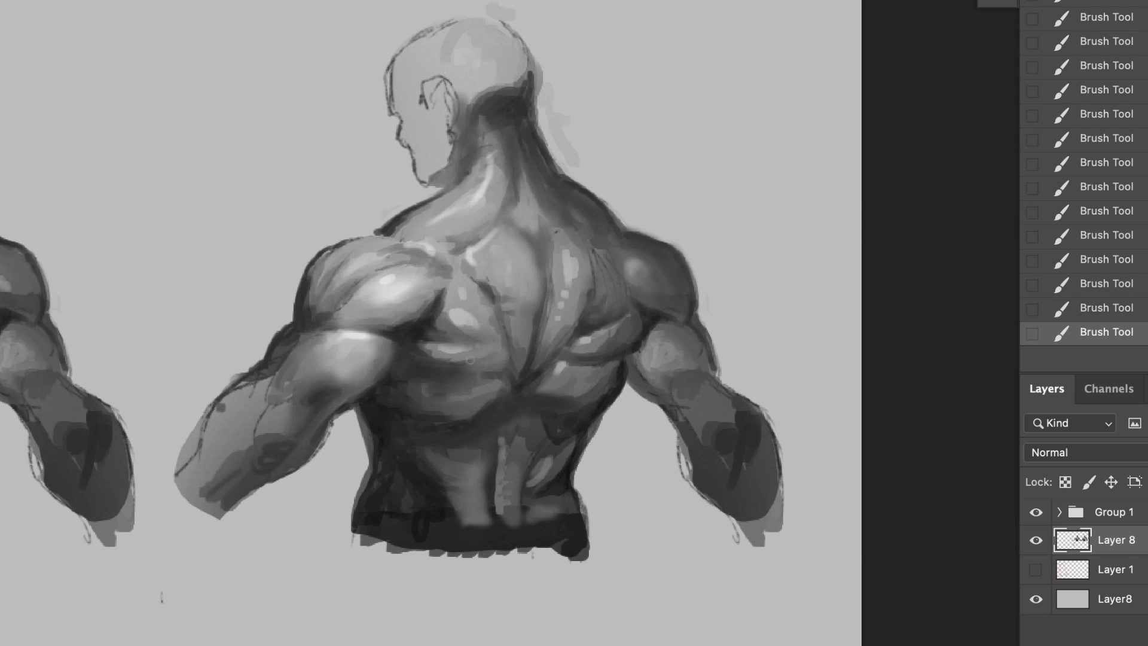
Step: Blend the lower back muscles and both flanks into smooth vertical forms beside the spine
left_click(481, 421, "alt")
mouse_move(426, 414)
left_mouse_down()
mouse_move(473, 416)
mouse_move(509, 395)
mouse_move(581, 395)
mouse_move(541, 472)
mouse_move(547, 529)
mouse_move(522, 440)
mouse_move(498, 476)
mouse_move(504, 530)
left_mouse_up()
left_click(496, 423, "alt")
left_click(497, 507, "alt")
left_click(476, 452, "alt")
mouse_move(443, 457)
left_mouse_down()
mouse_move(425, 448)
mouse_move(447, 462)
left_mouse_up()
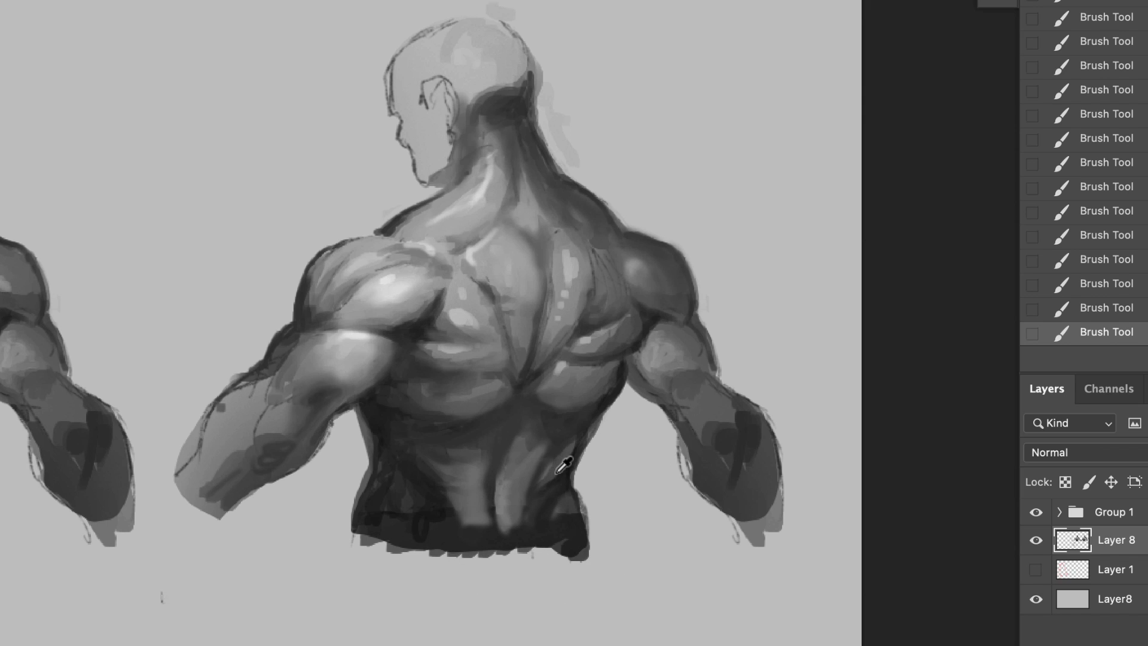
Step: Paint a light muscle band from the right mid-back down along the spine and blend the left lat's lower edge
left_click(554, 336, "alt")
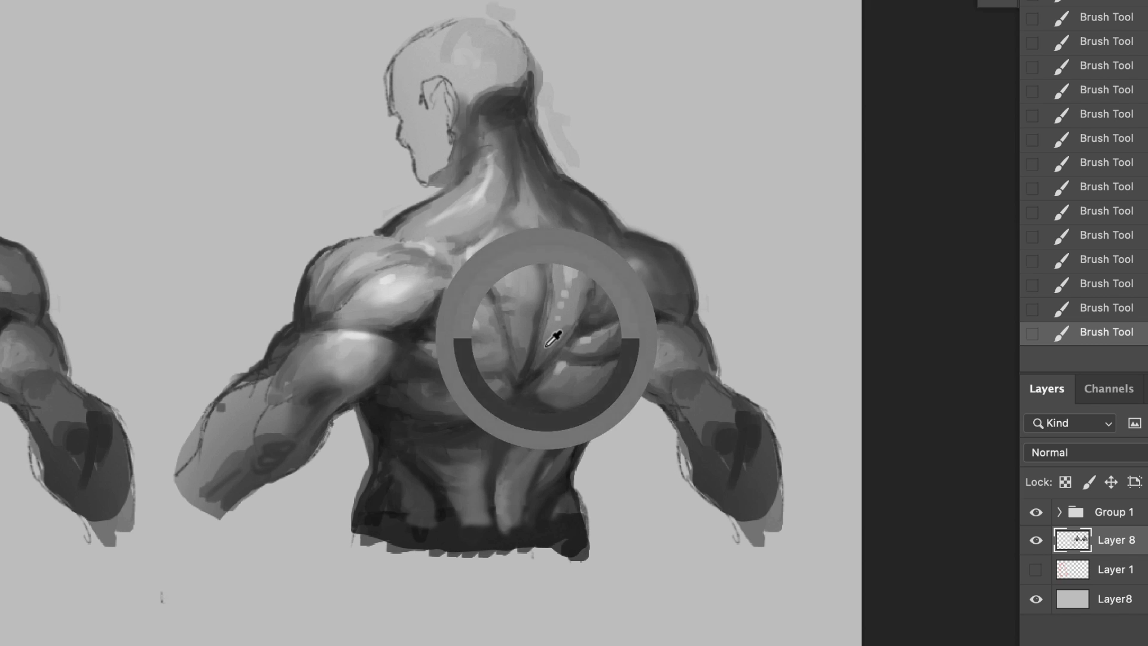
left_click_drag(554, 340, 516, 415)
mouse_move(554, 359)
left_mouse_down()
mouse_move(506, 445)
mouse_move(500, 490)
left_mouse_up()
left_click(540, 403, "alt")
left_click_drag(568, 407, 519, 424)
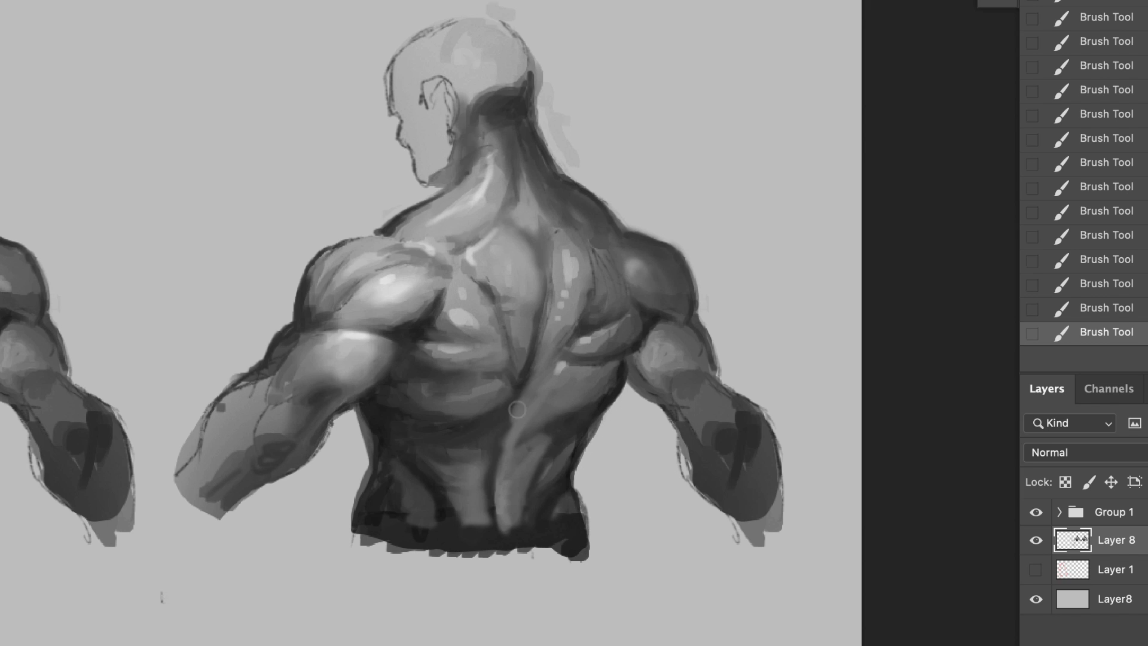
mouse_move(528, 384)
left_mouse_down()
mouse_move(510, 443)
mouse_move(432, 436)
mouse_move(460, 431)
left_mouse_up()
left_click(478, 411, "alt")
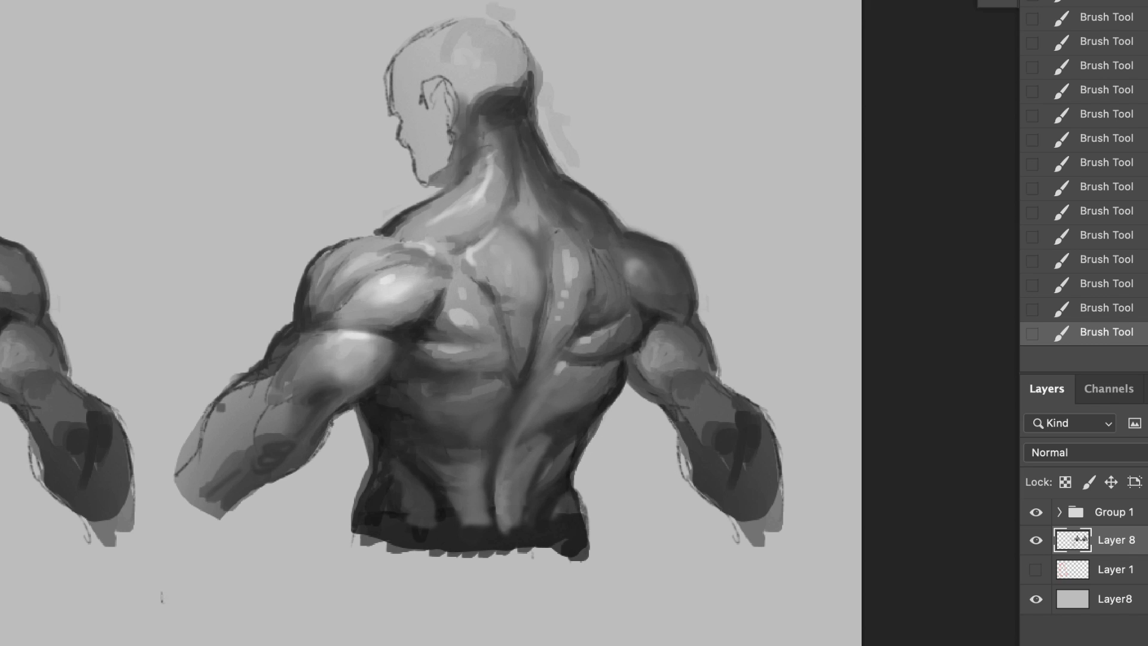
Step: Tone down the highlight on the lower left shoulder blade and blend the fold below the right shoulder blade
left_click_drag(430, 389, 879, 329)
left_click_drag(834, 450, 327, 538)
left_click(422, 365, "alt")
left_click_drag(400, 346, 425, 367)
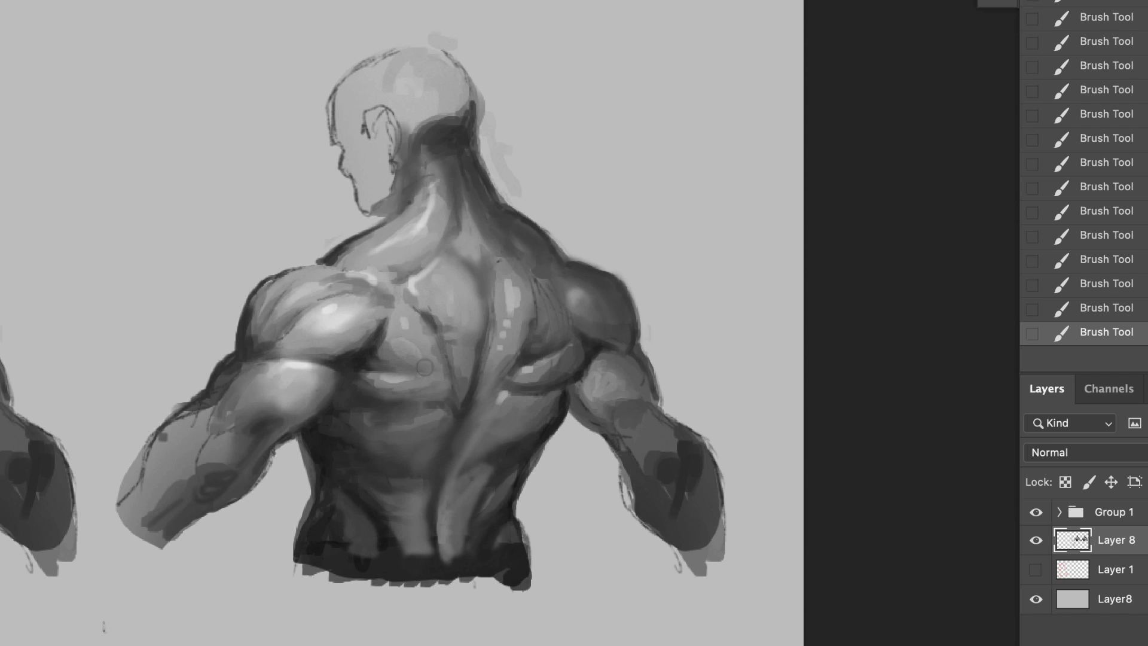
left_click_drag(559, 368, 529, 391)
left_click_drag(549, 384, 573, 368)
Step: Compare with the original figure, then refine the mid-spine groove, the left lat and the muscle below the right shoulder blade
left_click_drag(1, 559, 533, 436)
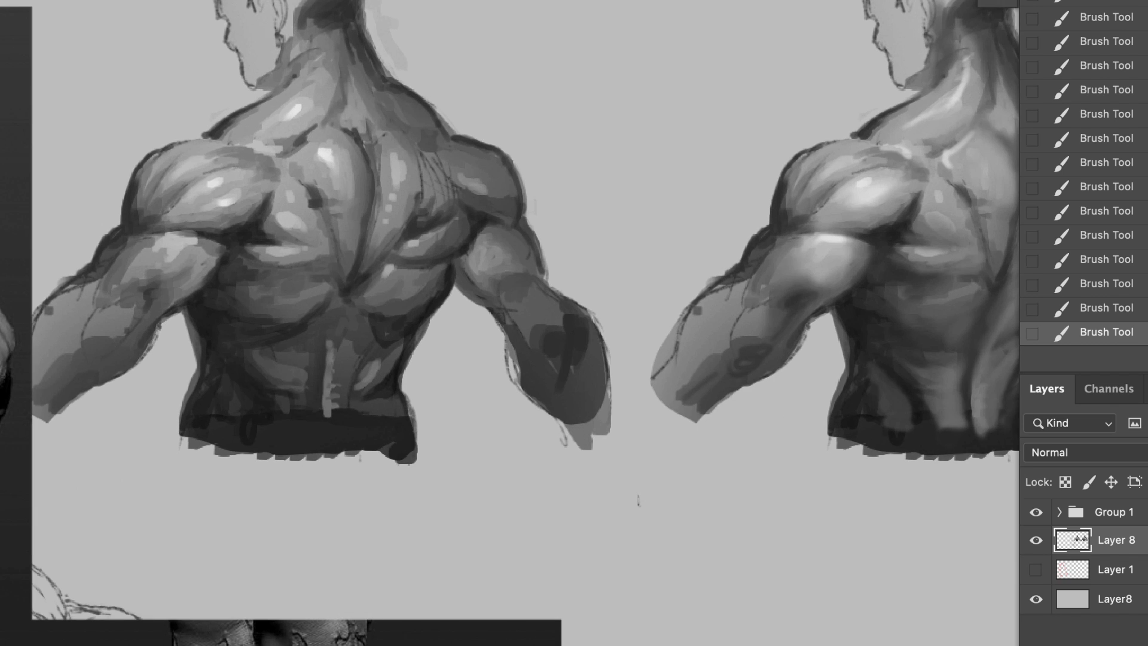
left_click_drag(723, 418, 262, 561)
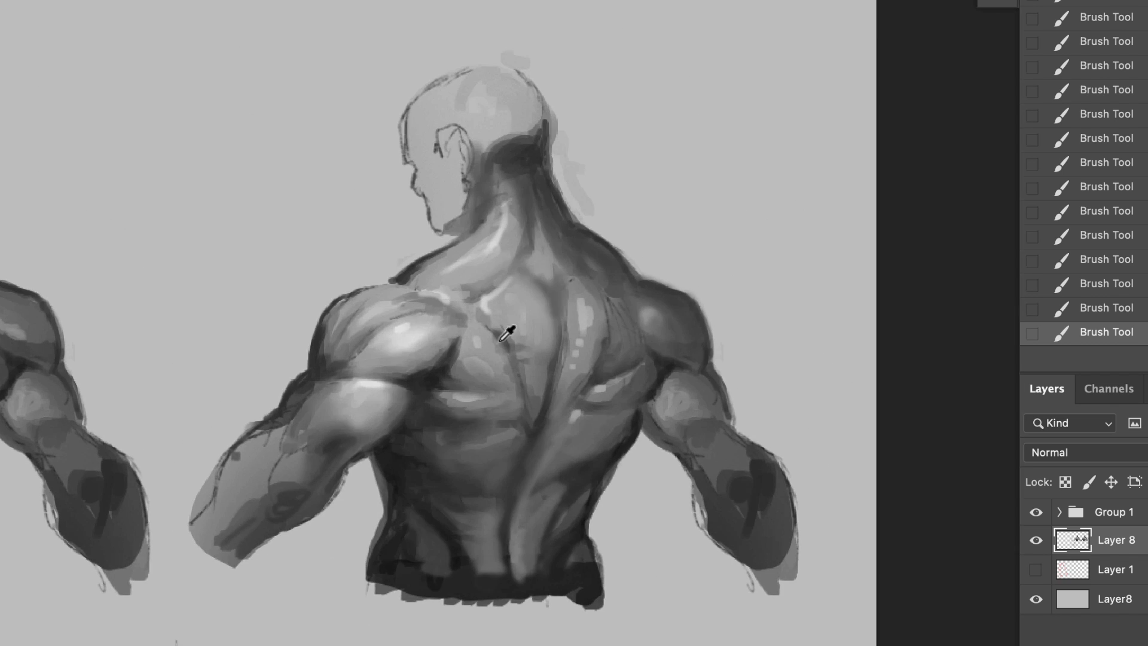
left_click(535, 381, "alt")
left_click_drag(520, 369, 528, 403)
left_click_drag(445, 409, 470, 425)
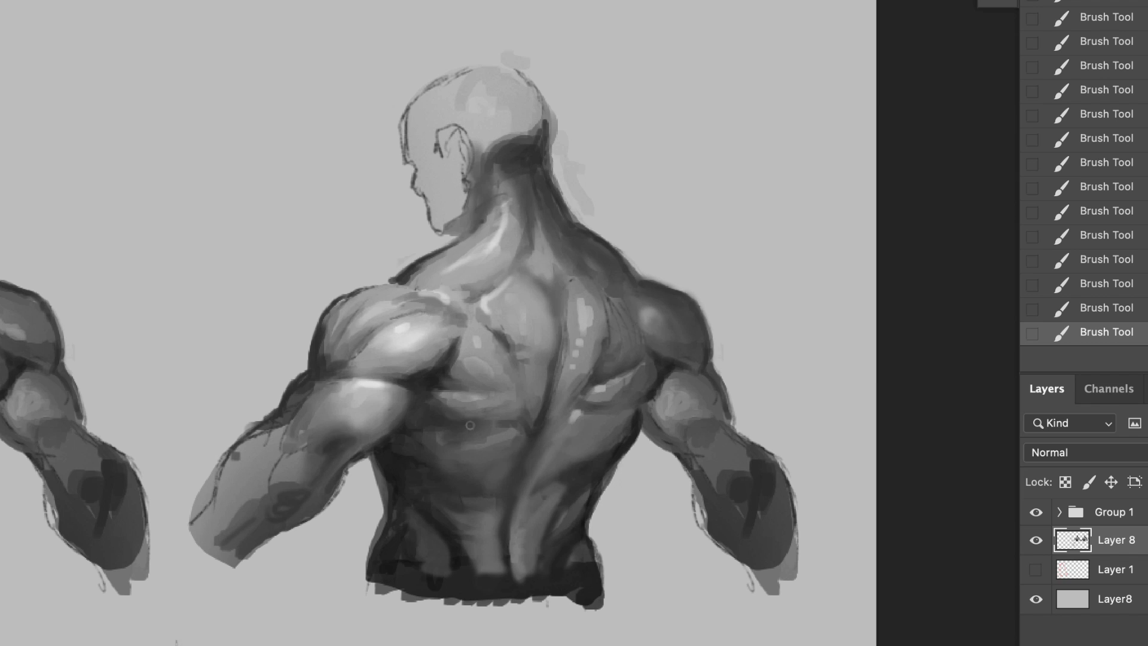
left_click(626, 405, "alt")
left_click_drag(634, 397, 589, 391)
Step: Refine the shading of the right deltoid, right elbow and forearm, both shoulder blades and the lower left deltoid
left_click(648, 315, "alt")
left_click_drag(654, 317, 670, 353)
left_click(678, 417, "alt")
mouse_move(701, 432)
left_mouse_down()
mouse_move(720, 413)
mouse_move(768, 461)
left_mouse_up()
left_click_drag(686, 394, 657, 388)
left_click_drag(598, 321, 628, 316)
left_click_drag(516, 305, 531, 270)
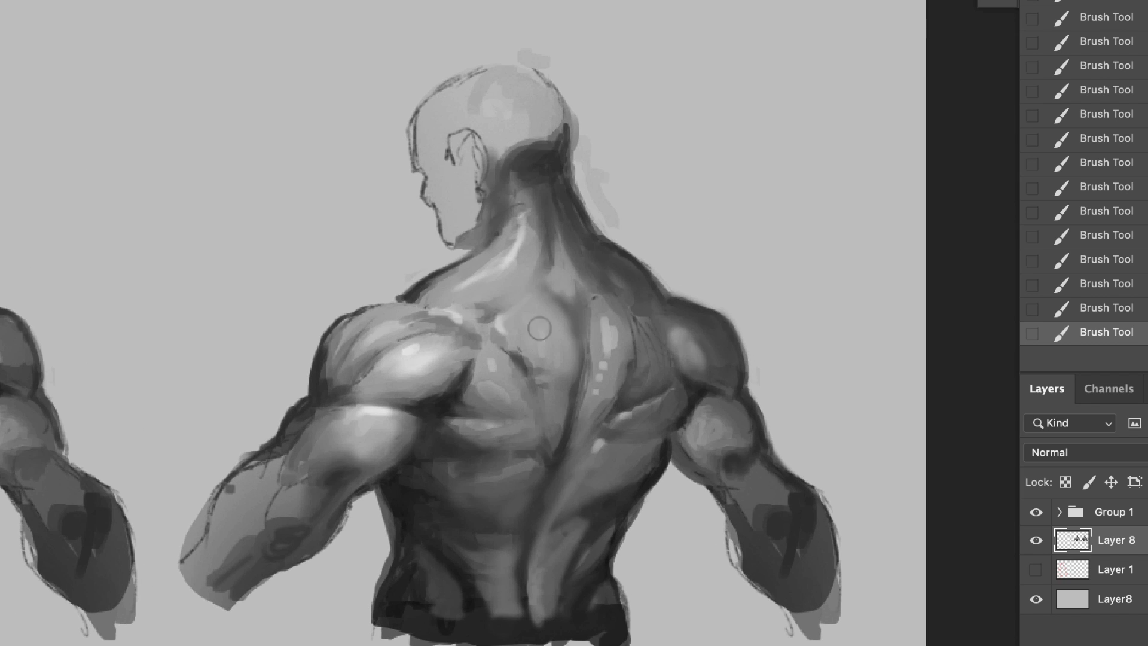
mouse_move(440, 340)
left_mouse_down()
mouse_move(476, 348)
mouse_move(443, 390)
left_mouse_up()
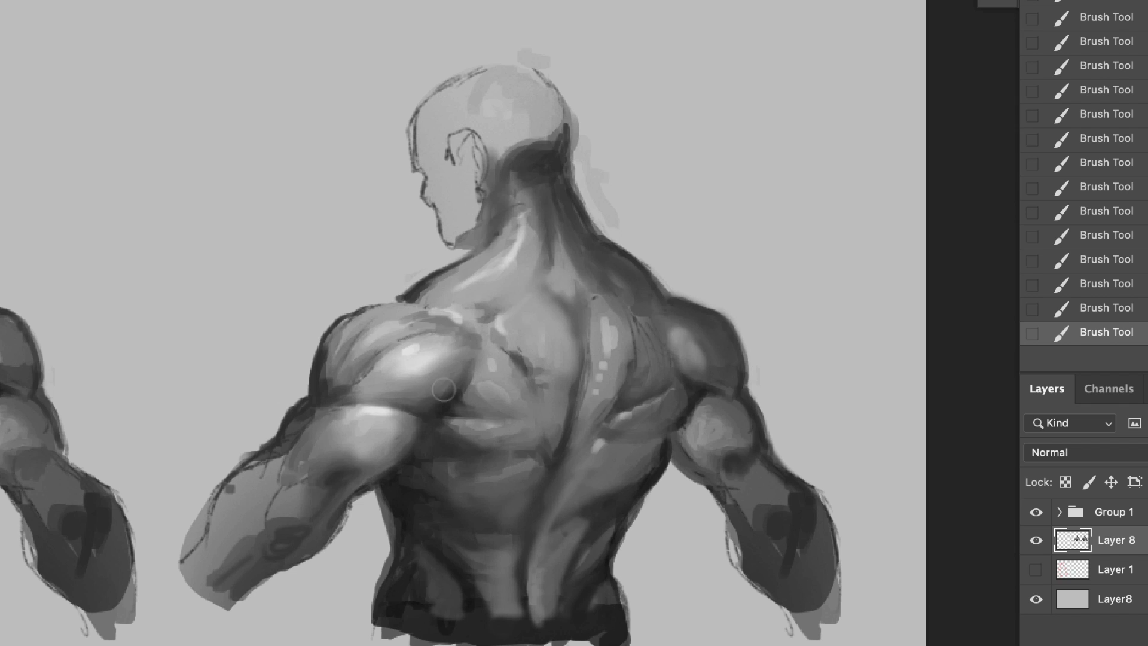
Step: Soften the left arm's outer contour, streak the forearm's end into the background and clean both sides of the waist
mouse_move(311, 404)
left_mouse_down()
mouse_move(228, 575)
mouse_move(178, 610)
left_mouse_up()
left_click(239, 496, "alt")
left_click_drag(226, 575, 189, 638)
mouse_move(234, 598)
left_mouse_down()
mouse_move(330, 541)
mouse_move(354, 500)
mouse_move(341, 610)
left_mouse_up()
key("ctrl+z")
left_click(354, 565, "alt")
left_click_drag(363, 520, 350, 607)
left_click(657, 609, "alt")
left_click_drag(651, 598, 682, 505)
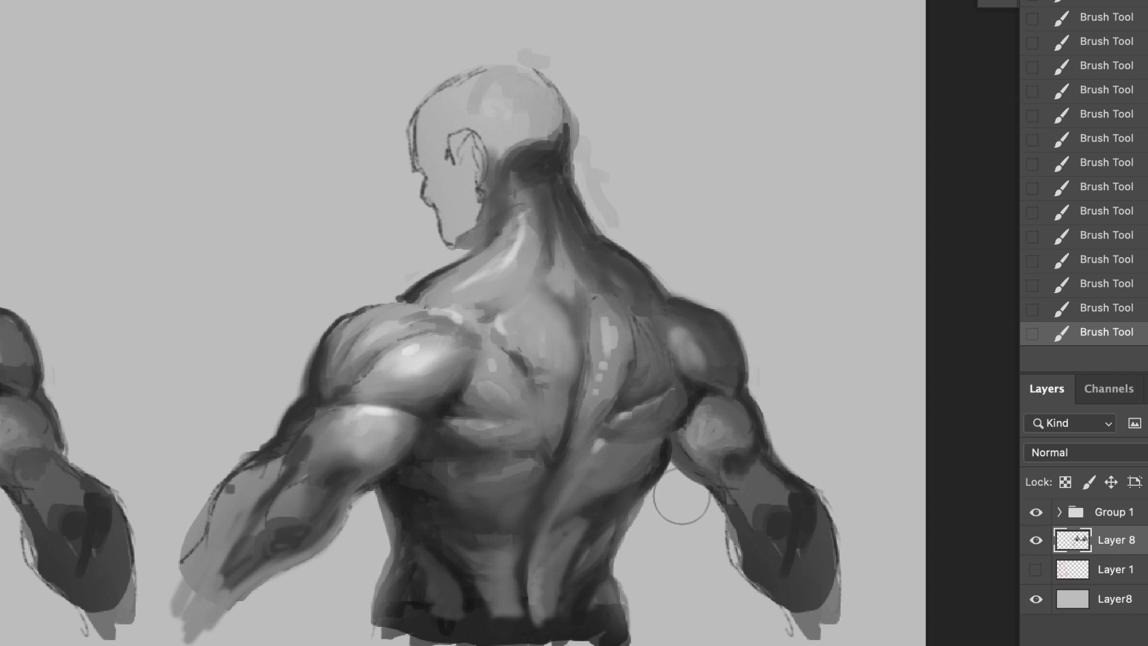
Step: Clean up the background around the head, neck and right shoulder, and fade the right forearm out with a larger soft brush
mouse_move(616, 209)
left_mouse_down()
mouse_move(609, 125)
mouse_move(694, 267)
mouse_move(721, 285)
left_mouse_up()
left_click_drag(777, 353, 805, 443)
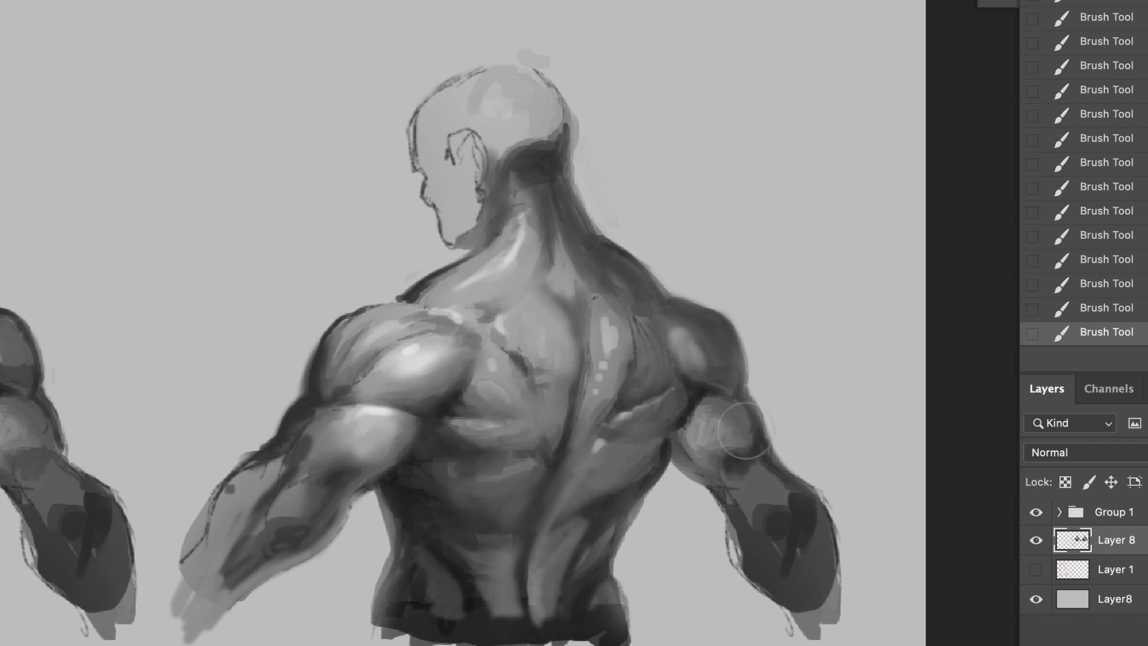
key("bracketright")
key("bracketright")
key("bracketright")
mouse_move(855, 592)
left_mouse_down()
mouse_move(864, 645)
mouse_move(854, 643)
left_mouse_up()
key("bracketleft")
key("bracketleft")
key("bracketleft")
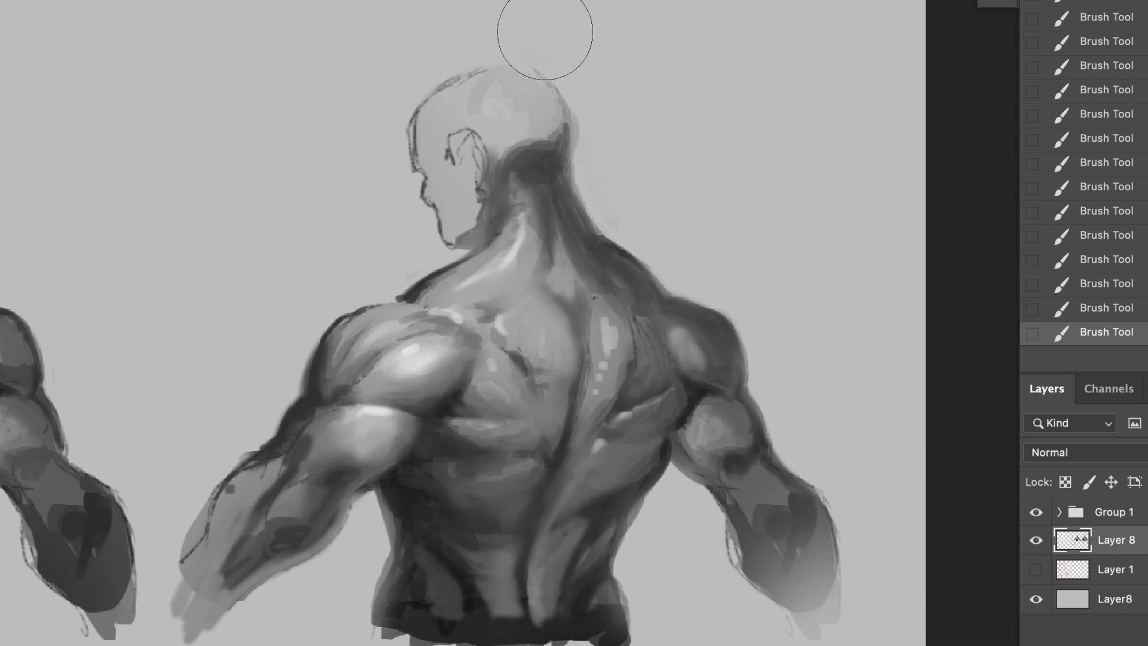
left_click_drag(543, 34, 652, 92)
key("ctrl+minus")
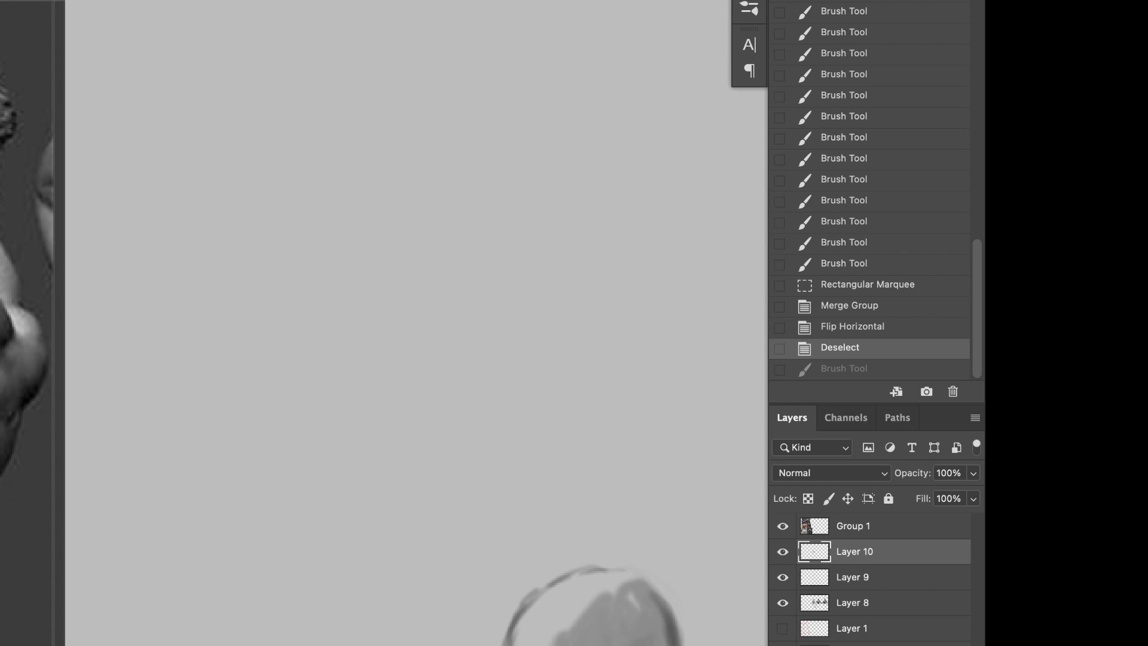
Step: Sketch the outline of a large new head on Layer 10, covering the cranium and the tapering left side
left_click_drag(371, 169, 280, 330)
left_click_drag(328, 226, 286, 336)
left_click_drag(280, 343, 293, 396)
left_click_drag(293, 385, 342, 497)
left_click_drag(287, 336, 352, 441)
mouse_move(287, 374)
left_mouse_down()
mouse_move(423, 520)
mouse_move(503, 433)
mouse_move(522, 489)
mouse_move(628, 342)
mouse_move(623, 197)
left_mouse_up()
left_click_drag(610, 183, 358, 158)
Step: Sketch the torso's spine curve, waist and flank lines, the large oval of the back and the far shoulder blade's edge
mouse_move(566, 157)
left_mouse_down()
mouse_move(505, 435)
mouse_move(502, 560)
left_mouse_up()
left_click_drag(406, 500, 459, 604)
left_click_drag(524, 482, 536, 557)
left_click_drag(297, 396, 328, 487)
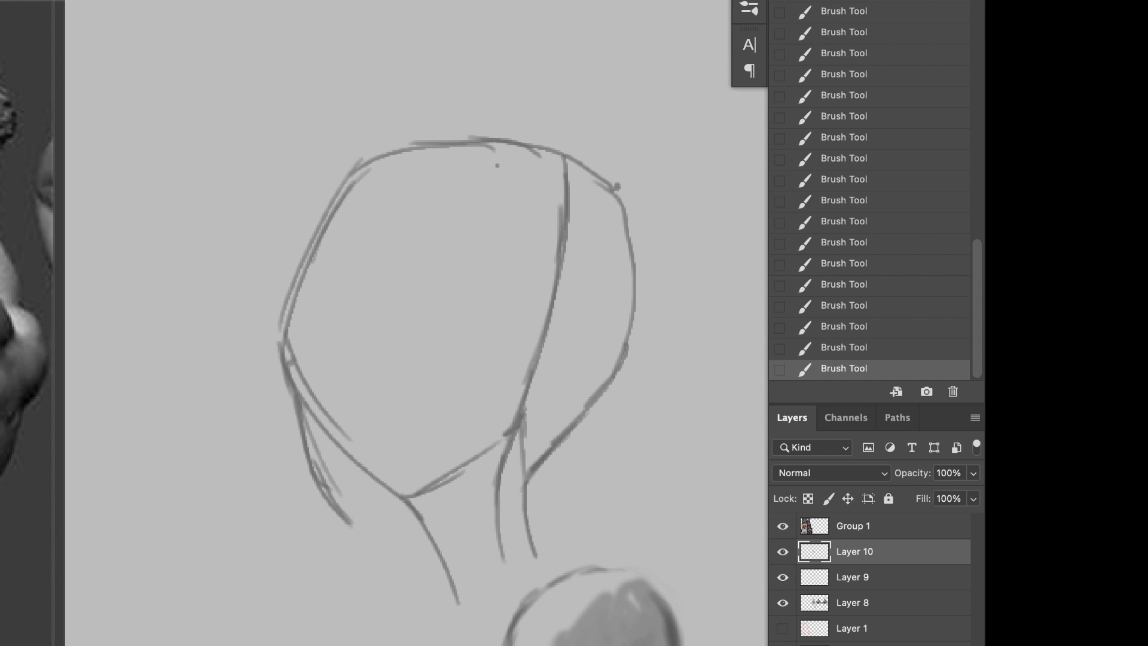
left_click_drag(518, 277, 521, 408)
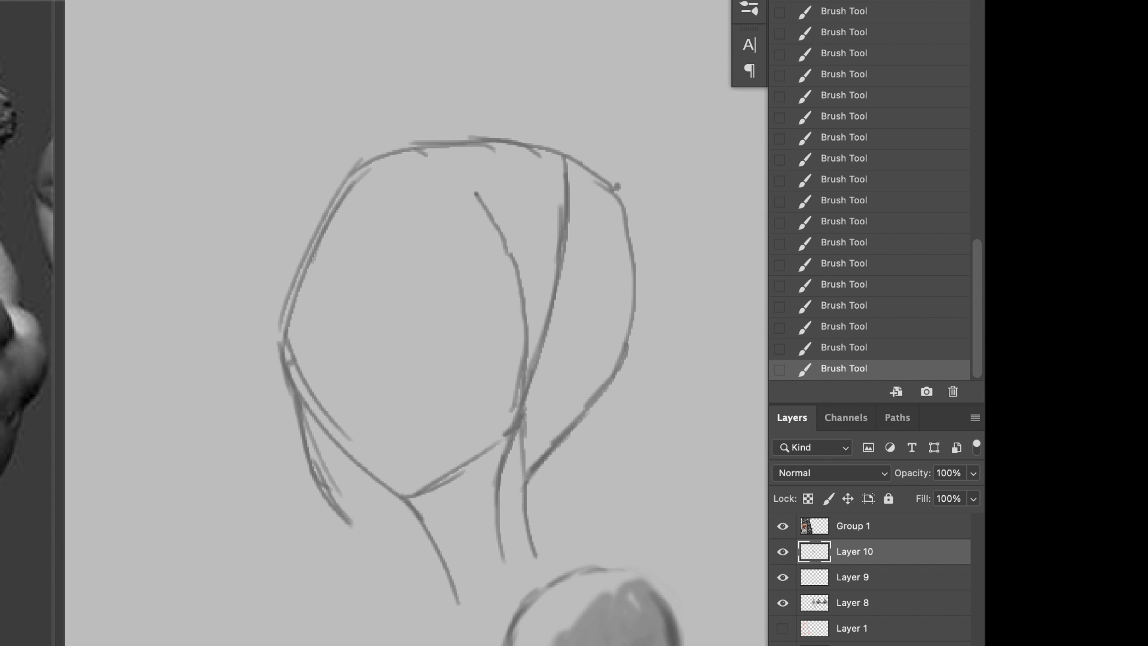
left_click_drag(624, 255, 560, 95)
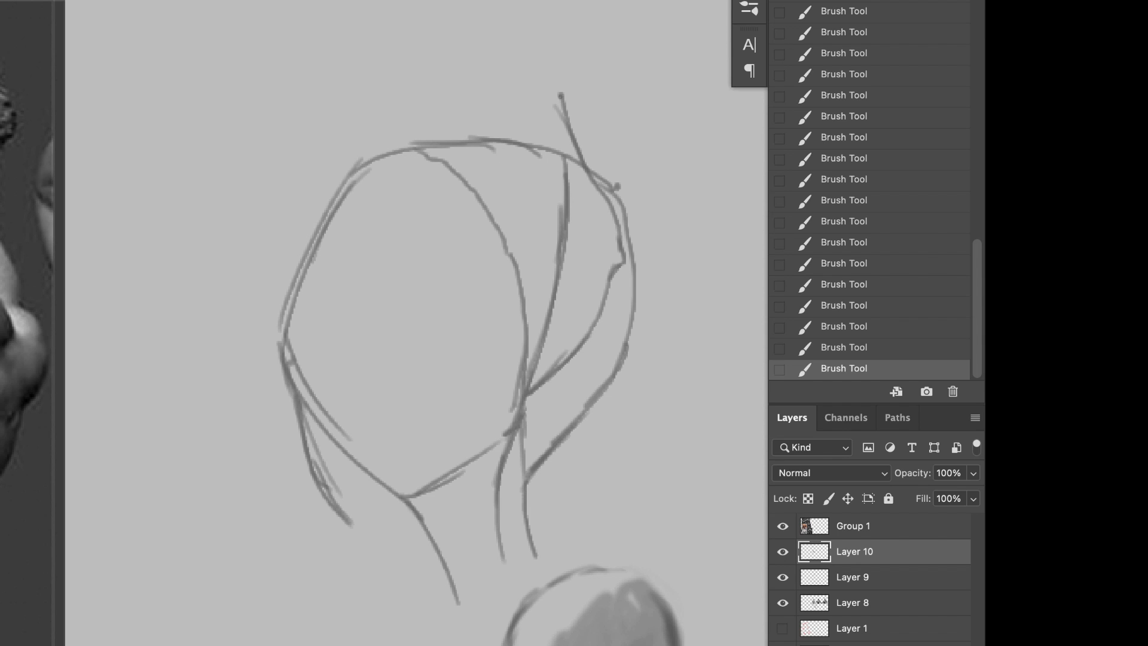
Step: Extend the sketch upward with the neck and trapezius slopes and spine line, and outline the near shoulder muscle and arm base
left_click_drag(400, 148, 505, 57)
mouse_move(510, 140)
left_mouse_down()
mouse_move(516, 178)
mouse_move(562, 147)
mouse_move(535, 204)
mouse_move(574, 262)
left_mouse_up()
left_click_drag(544, 60, 562, 251)
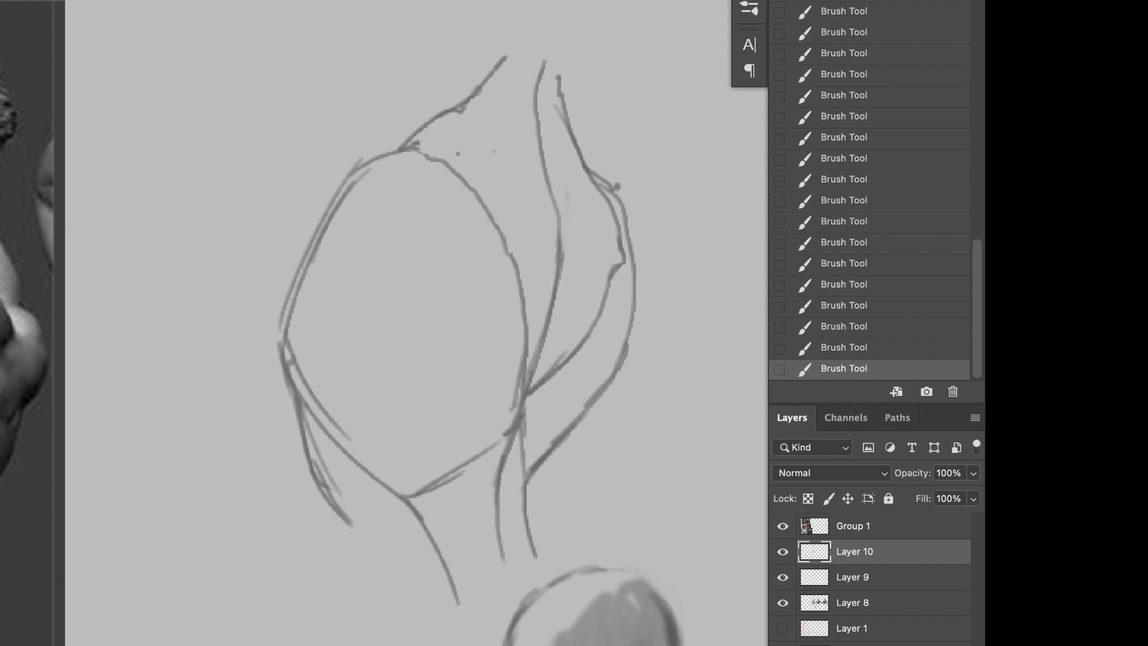
left_click_drag(376, 145, 323, 217)
left_click_drag(314, 220, 403, 263)
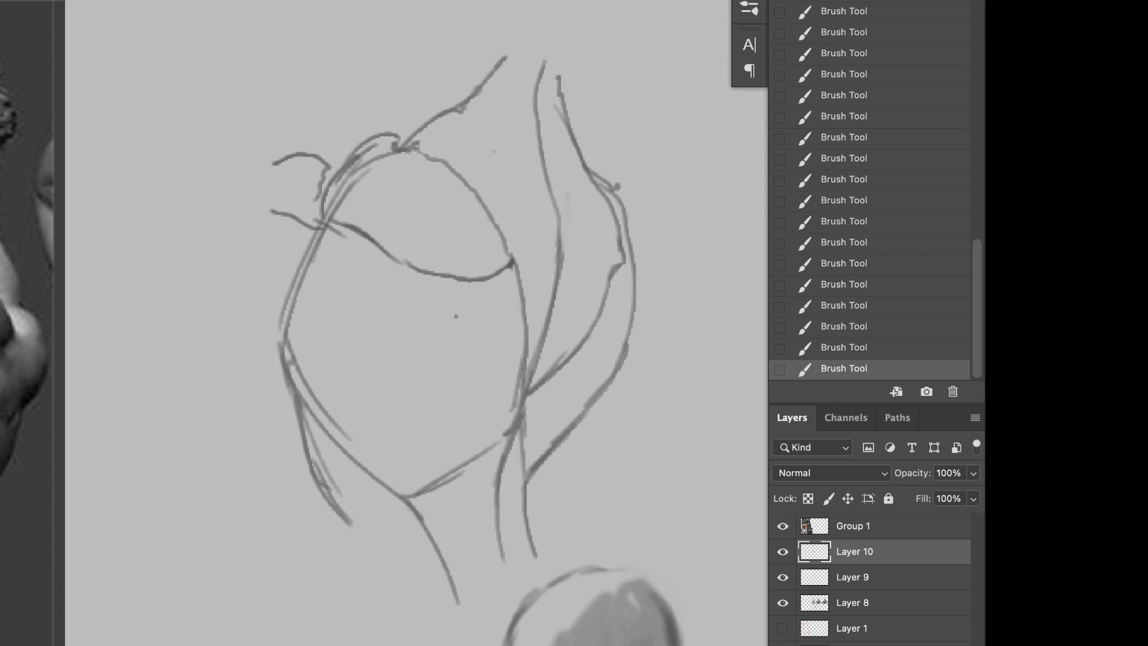
Step: Draw the raised bent arm with its armpit contour, elbow, forearm and inner folds, and erase the construction line crossing the upper arm
left_click_drag(426, 276, 356, 341)
left_click_drag(446, 289, 395, 334)
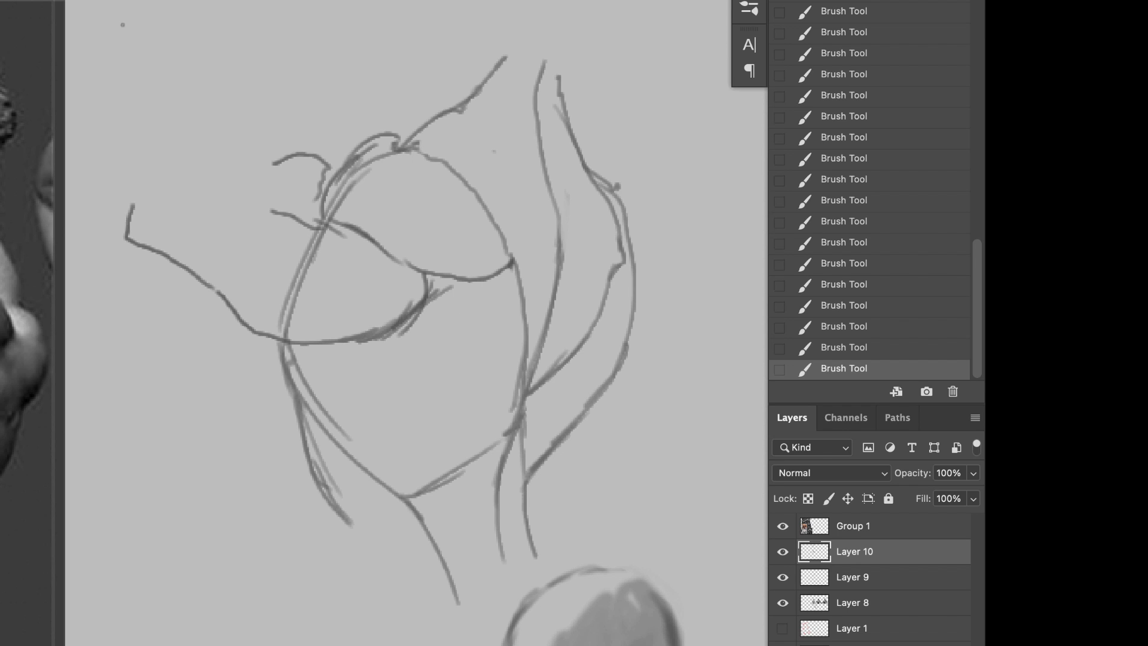
left_click_drag(130, 206, 194, 68)
left_click_drag(160, 143, 246, 18)
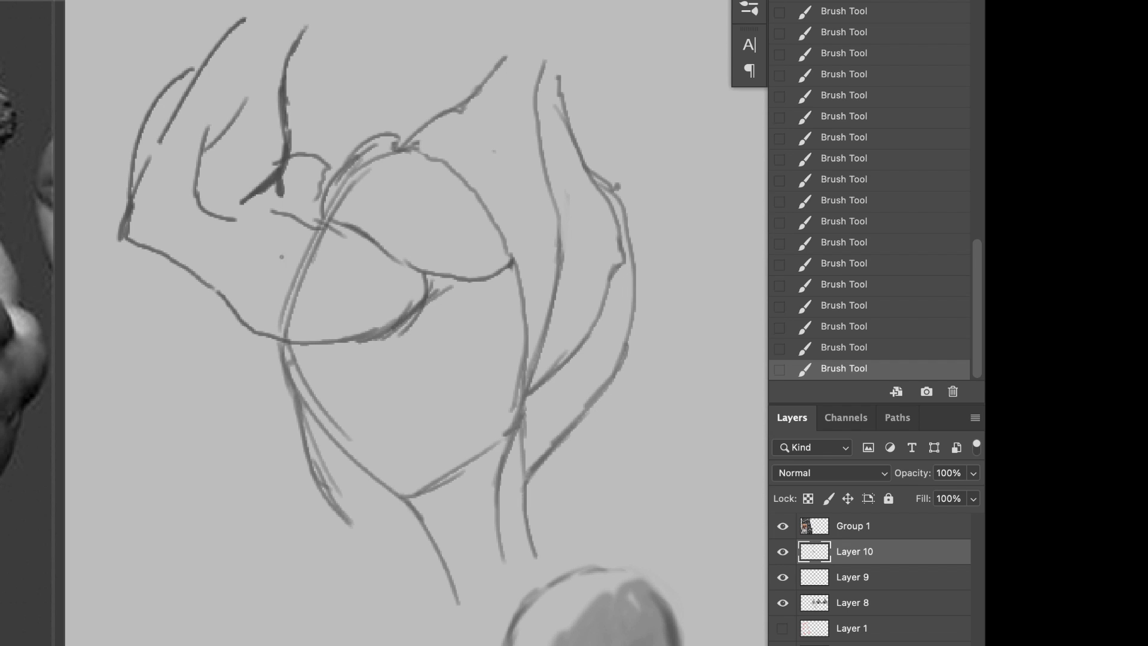
left_click_drag(291, 291, 250, 306)
left_click_drag(285, 323, 317, 239)
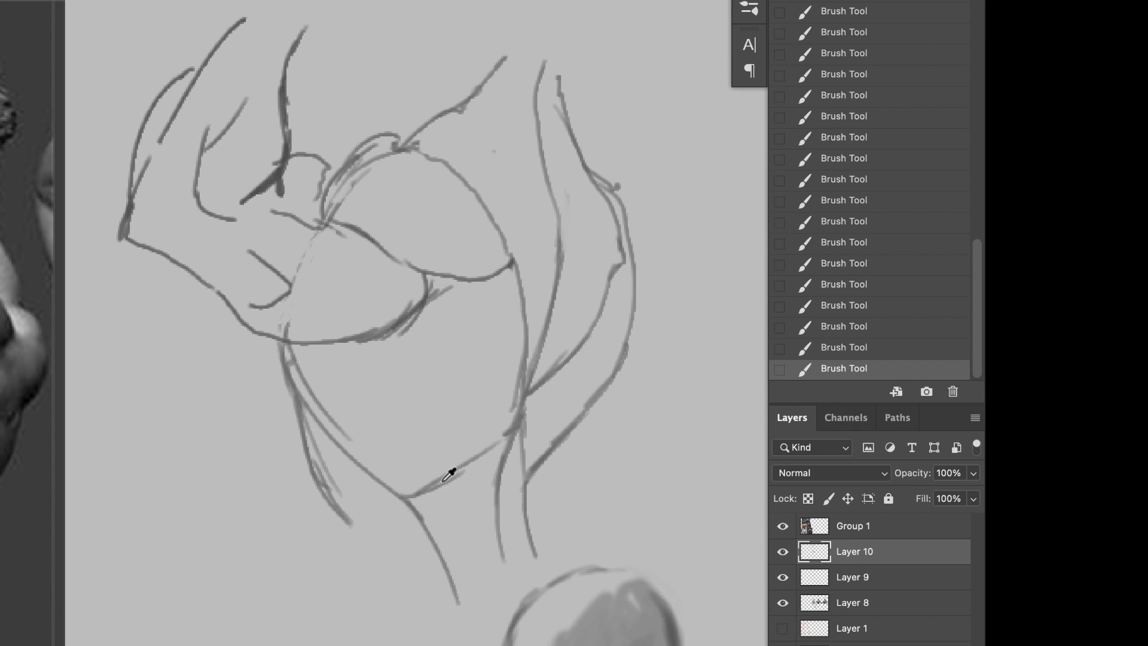
Step: Draw the long outer contour of the torso's left side and the rounded bulge of the far shoulder, undoing stray strokes
mouse_move(266, 340)
left_mouse_down()
mouse_move(254, 473)
mouse_move(278, 473)
mouse_move(341, 645)
left_mouse_up()
left_click_drag(311, 514, 317, 645)
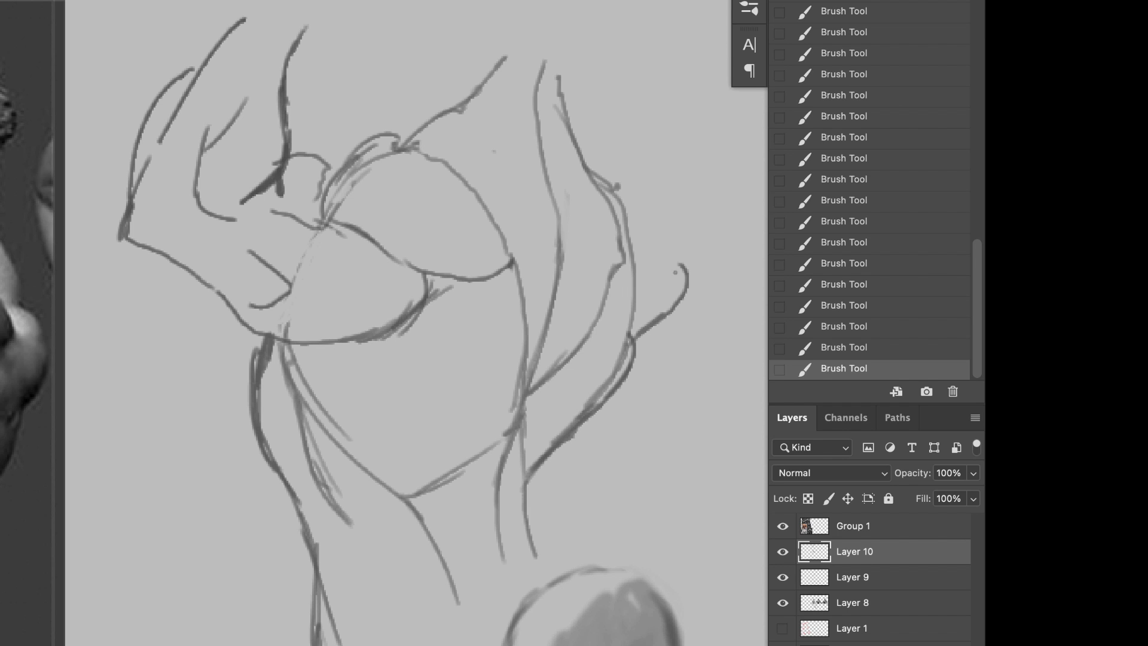
key("super+z")
mouse_move(632, 343)
left_mouse_down()
mouse_move(671, 308)
mouse_move(648, 171)
left_mouse_up()
key("super+z")
mouse_move(671, 306)
left_mouse_down()
mouse_move(625, 179)
mouse_move(633, 188)
mouse_move(605, 186)
left_mouse_up()
key("super+z")
Step: Reinforce the near deltoid's contours and inner fold, and define the armpit, the lower back muscle's curve and the stepped rib muscles
left_click_drag(344, 231, 420, 201)
key("super+z")
left_click_drag(384, 162, 456, 176)
left_click_drag(396, 149, 469, 186)
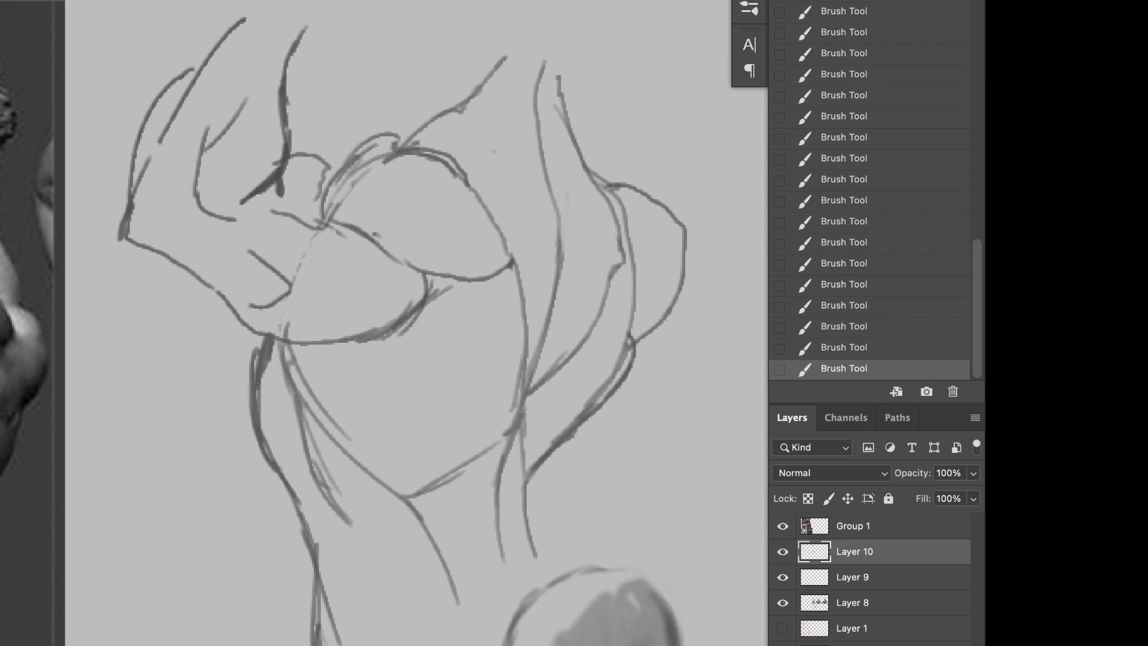
left_click_drag(358, 235, 441, 210)
left_click_drag(387, 256, 436, 272)
left_click_drag(470, 201, 419, 272)
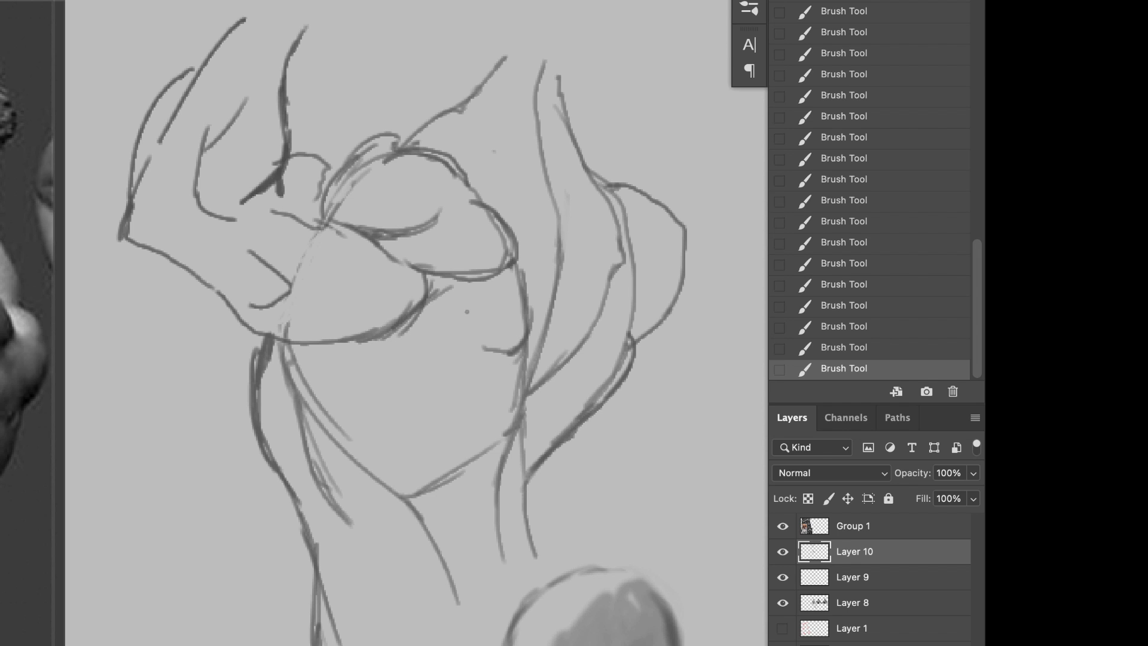
left_click_drag(520, 352, 411, 496)
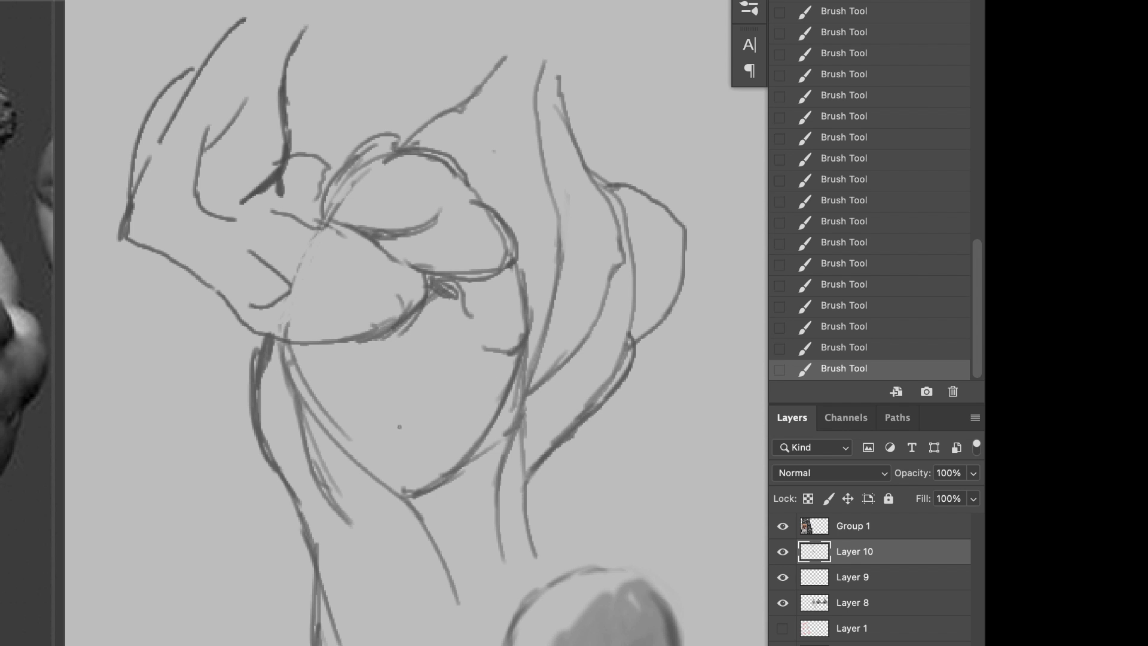
left_click_drag(277, 353, 404, 494)
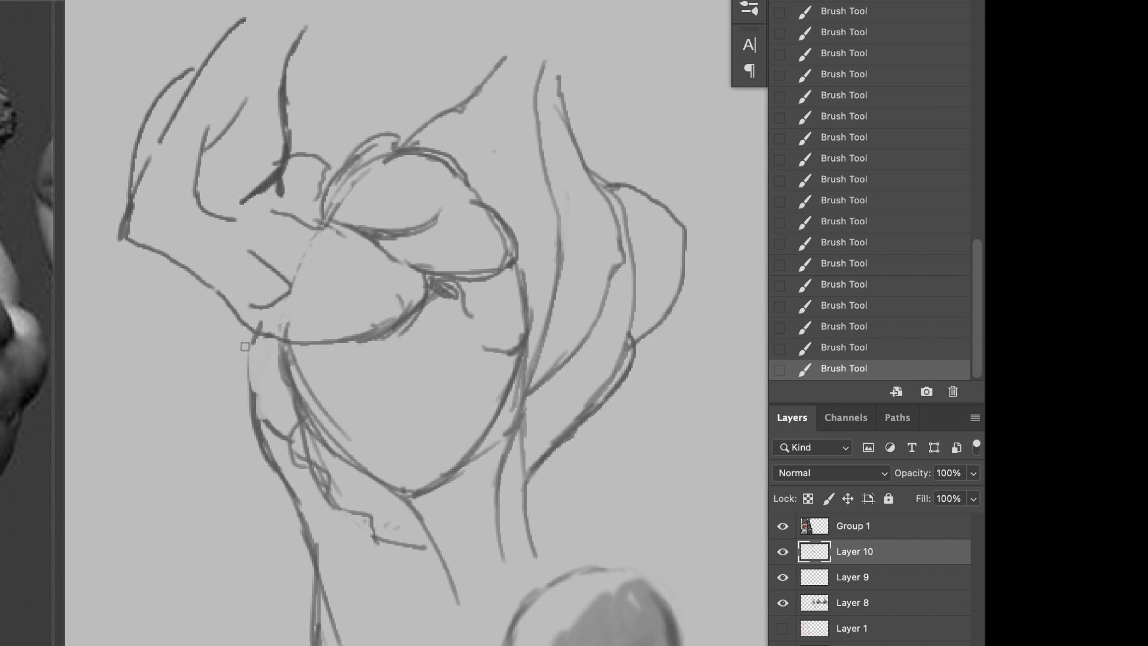
Step: Thicken the left flank's contour and add broad neck and head contour strokes above the shoulders
left_click_drag(250, 332, 286, 392)
mouse_move(330, 163)
left_mouse_down()
mouse_move(400, 142)
mouse_move(440, 55)
left_mouse_up()
left_click_drag(504, 62, 548, 74)
mouse_move(576, 83)
left_mouse_down()
mouse_move(561, 128)
mouse_move(585, 69)
left_mouse_up()
Step: Block in broad grey shadow strokes beneath the armpit and upper arm, in the arm's fold and under the deltoid
left_click_drag(414, 348, 370, 389)
mouse_move(375, 392)
left_mouse_down()
mouse_move(436, 400)
mouse_move(334, 380)
left_mouse_up()
left_click_drag(359, 390, 367, 432)
left_click_drag(308, 396, 388, 440)
left_click_drag(308, 389, 239, 370)
left_click_drag(235, 299, 275, 327)
left_click_drag(239, 350, 292, 336)
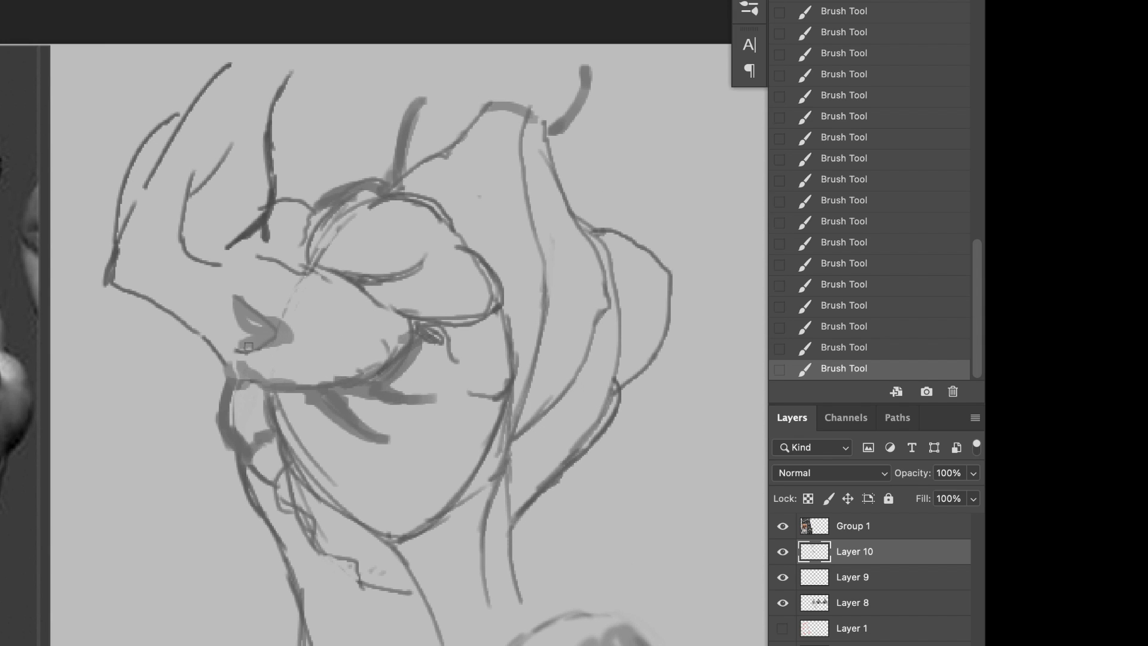
left_click_drag(320, 266, 389, 312)
Step: Lasso the near deltoid, shade it with a large soft brush, darkening its lower edge, and clear the selection
left_click_drag(327, 211, 375, 214)
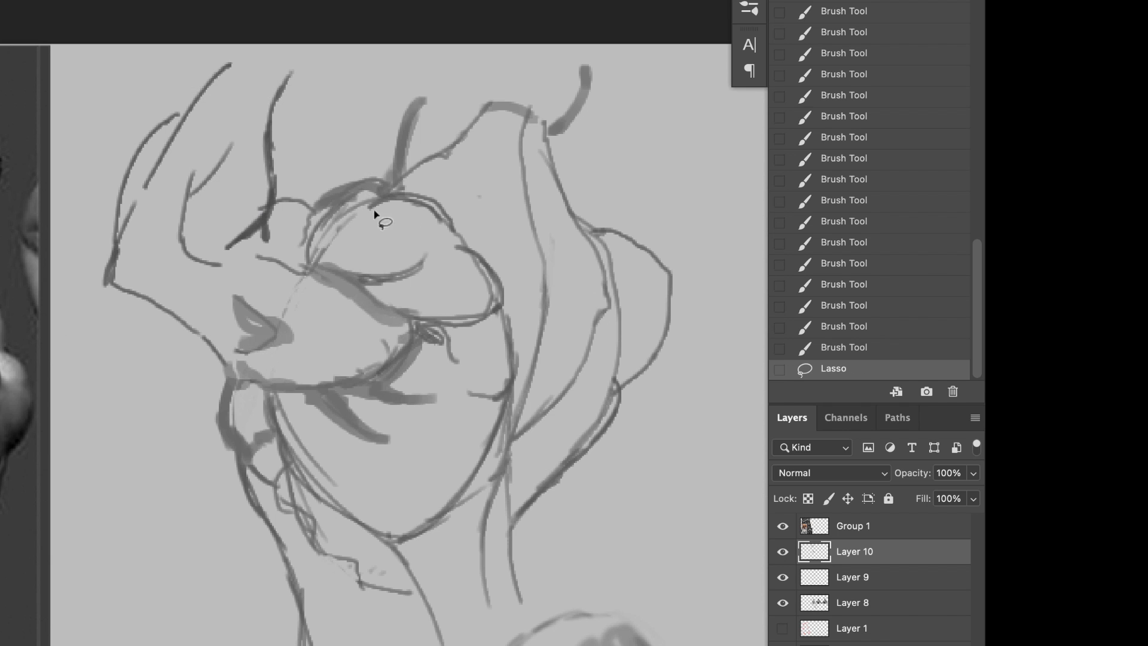
mouse_move(354, 283)
left_mouse_down()
mouse_move(315, 212)
mouse_move(331, 277)
left_mouse_up()
key("b")
right_click(351, 239)
left_click(472, 443)
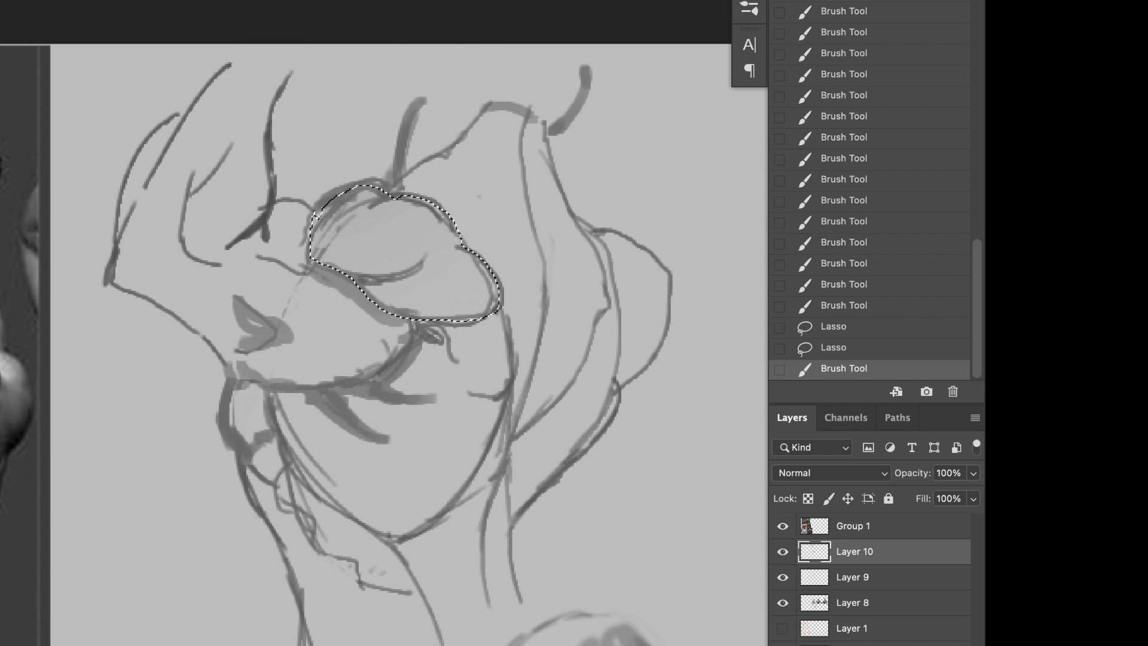
left_click_drag(386, 328, 358, 412)
left_click_drag(333, 490, 365, 430)
key("[")
key("[")
key("[")
key("[")
left_click_drag(323, 269, 422, 367)
left_click_drag(388, 322, 475, 326)
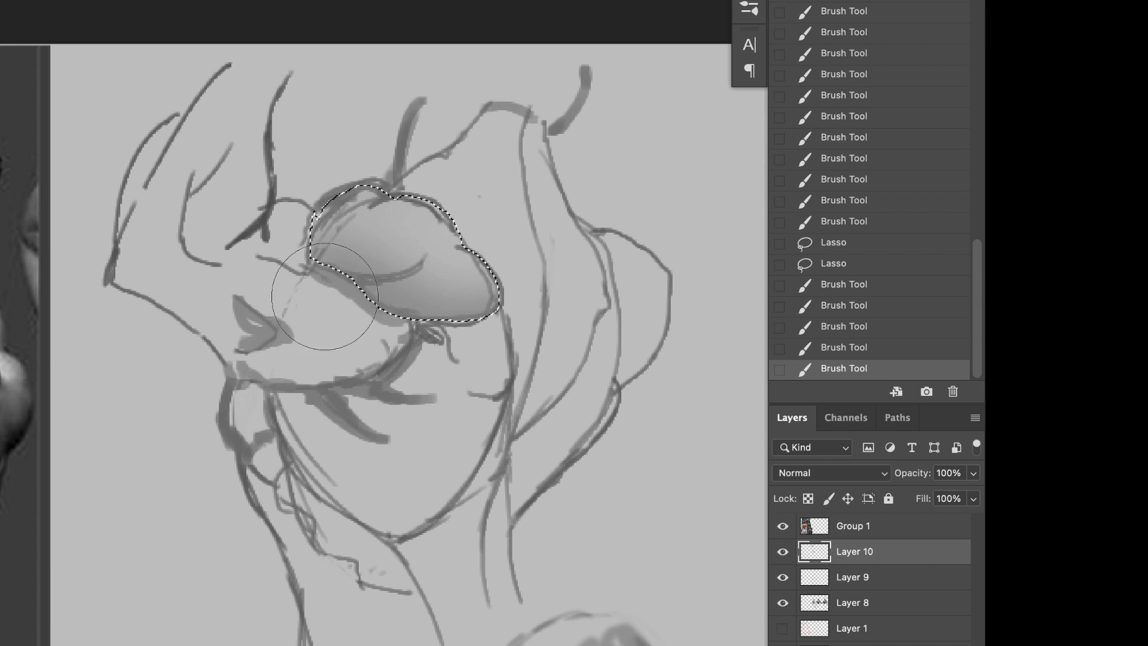
left_click_drag(335, 257, 383, 281)
key("ctrl+d")
Step: Lasso the whole figure's silhouette and fill it with soft grey tone on a new layer using a large brush
key("l")
mouse_move(108, 284)
left_mouse_down()
mouse_move(182, 320)
mouse_move(424, 327)
mouse_move(299, 207)
mouse_move(195, 77)
mouse_move(108, 278)
left_mouse_up()
left_click_drag(236, 365, 263, 520)
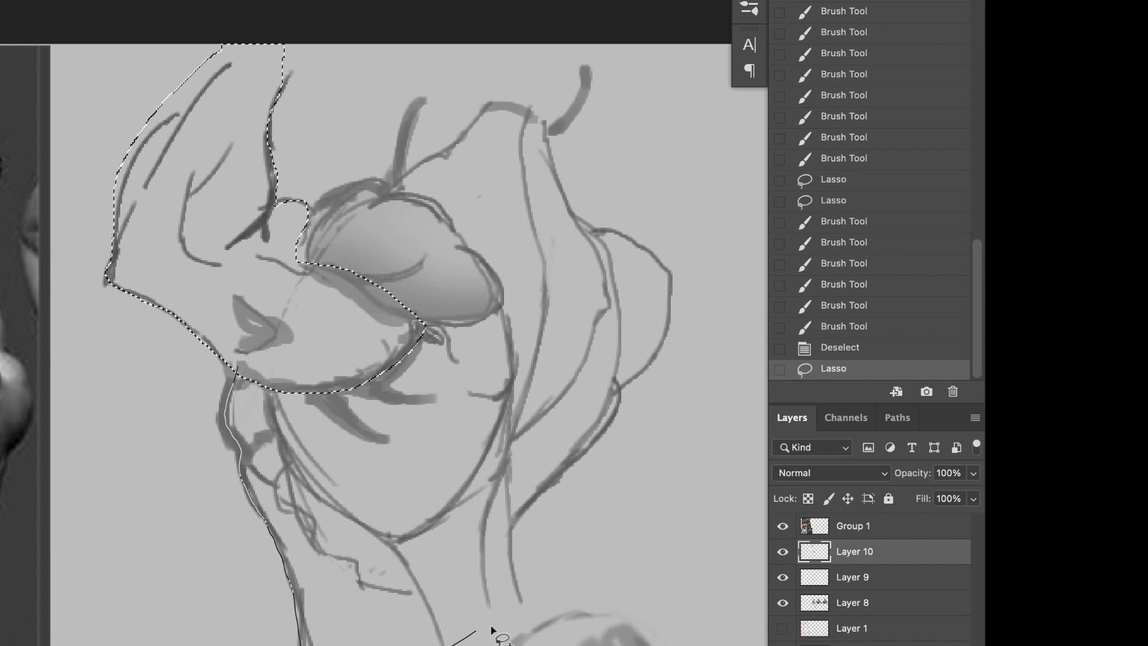
mouse_move(491, 629)
left_mouse_down()
mouse_move(610, 430)
mouse_move(647, 245)
left_mouse_up()
left_click_drag(584, 73, 314, 206)
key("b")
key("ctrl+shift+alt+n")
key("]")
key("]")
key("]")
left_click_drag(206, 12, 162, 287)
mouse_move(251, 359)
left_mouse_down()
mouse_move(410, 645)
mouse_move(442, 371)
left_mouse_up()
mouse_move(568, 514)
left_mouse_down()
mouse_move(597, 192)
mouse_move(564, 201)
left_mouse_up()
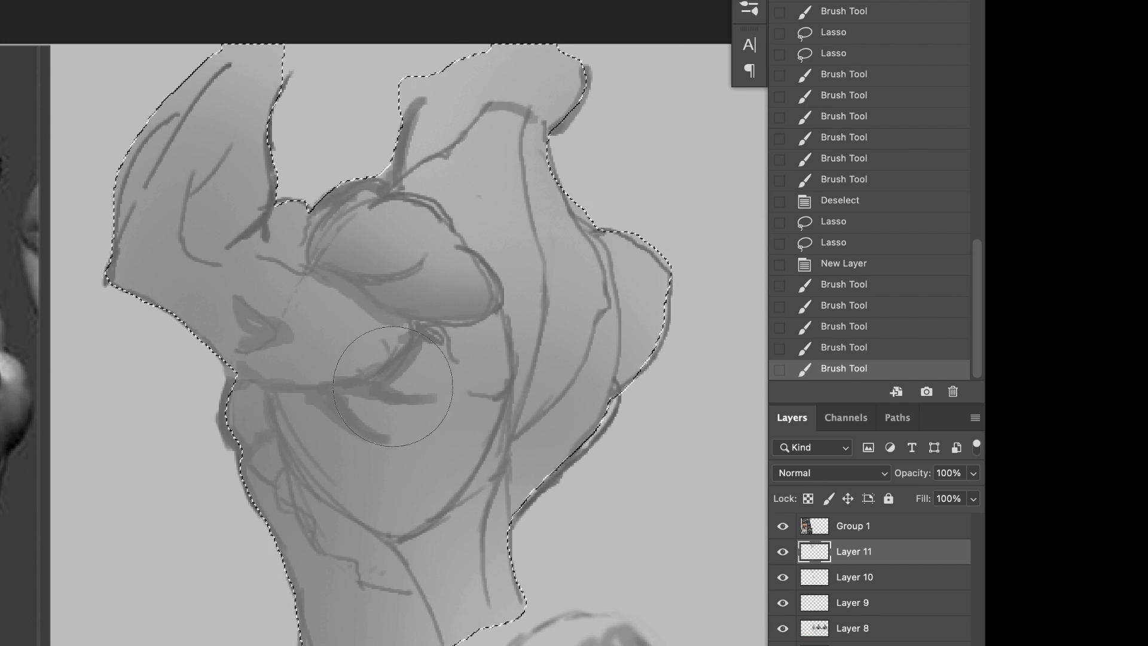
Step: Lasso the raised arm, darken its underside from elbow to armpit with a larger soft brush, and clear the selection
key("l")
mouse_move(208, 354)
left_mouse_down()
mouse_move(348, 382)
mouse_move(631, 525)
mouse_move(249, 379)
left_mouse_up()
key("b")
left_click_drag(138, 305, 269, 359)
key("ctrl+z")
key("]")
key("]")
key("]")
mouse_move(239, 418)
left_mouse_down()
mouse_move(191, 466)
mouse_move(383, 472)
left_mouse_up()
left_click_drag(371, 466, 198, 442)
left_click_drag(138, 395, 239, 460)
left_click_drag(165, 478, 240, 442)
key("ctrl+d")
Step: Lasso the deltoid again, deepen the soft shadow along its lower left edge, and clear the selection
key("l")
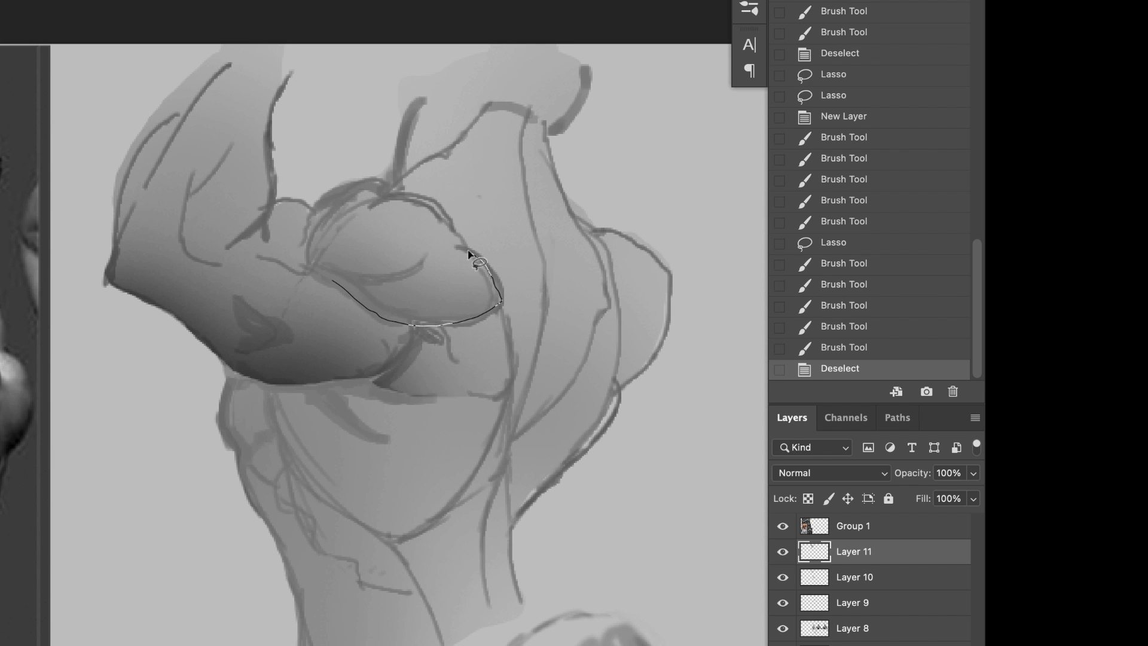
left_click_drag(468, 251, 330, 278)
key("b")
left_click_drag(270, 358, 370, 419)
left_click_drag(382, 431, 321, 569)
left_click_drag(227, 430, 287, 359)
left_click_drag(287, 370, 382, 419)
key("ctrl+z")
key("ctrl+d")
Step: Lasso the narrow shape between the spine and the far shoulder, shade its outer edge softly, and clear the selection
key("l")
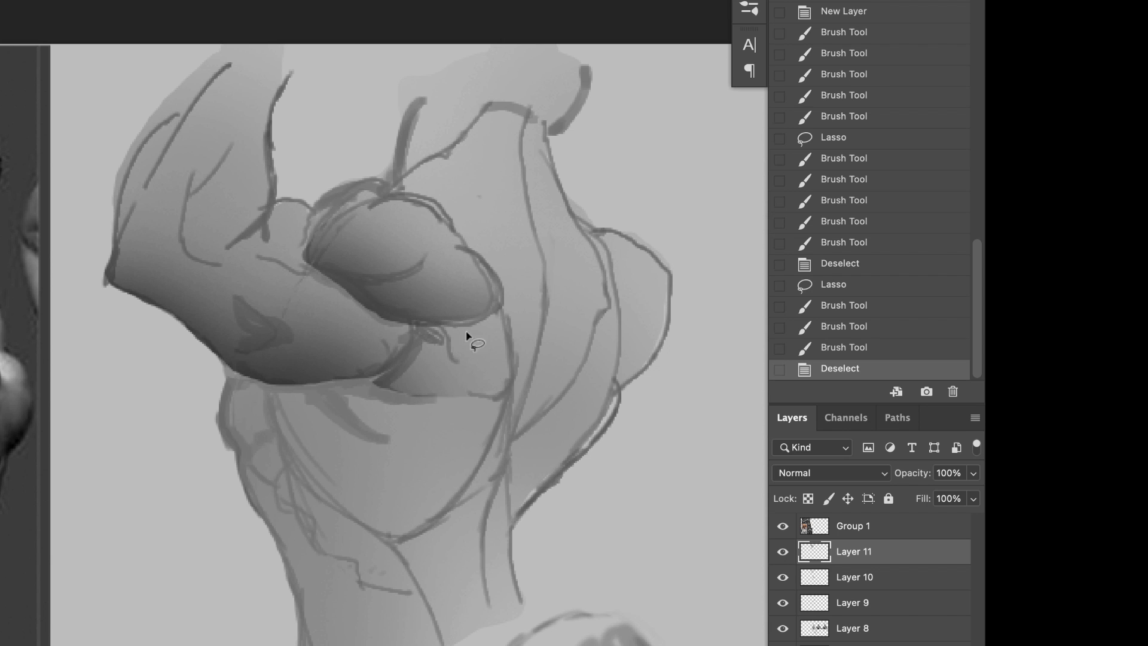
left_click_drag(604, 251, 512, 438)
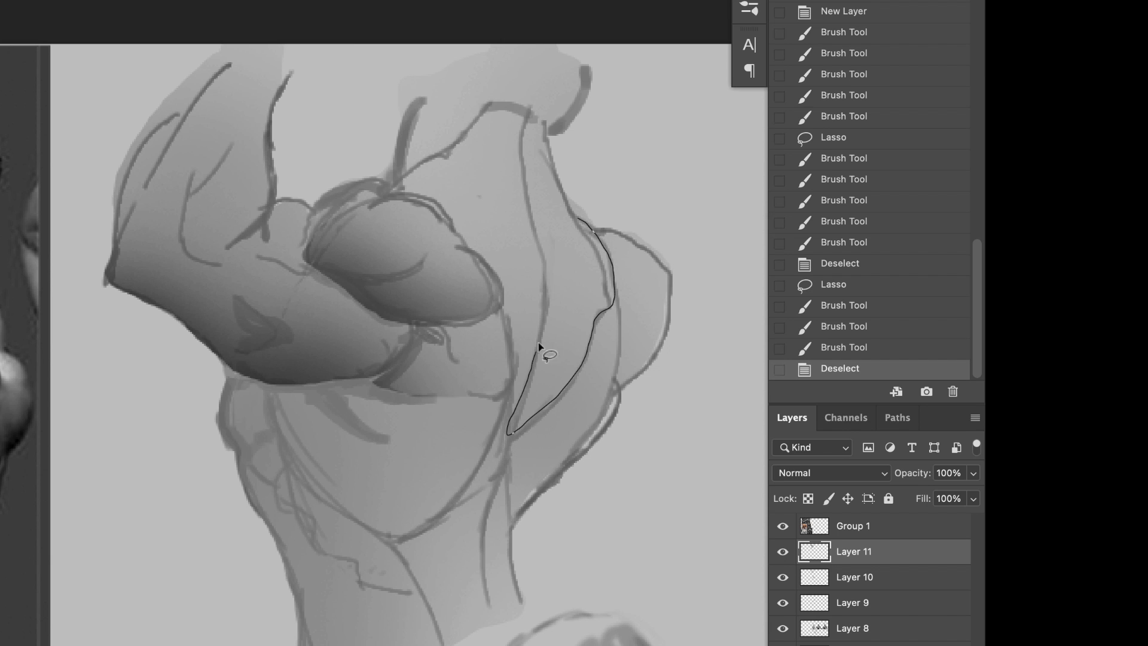
left_click_drag(538, 342, 576, 224)
key("b")
left_click_drag(607, 353, 637, 342)
left_click_drag(639, 334, 675, 220)
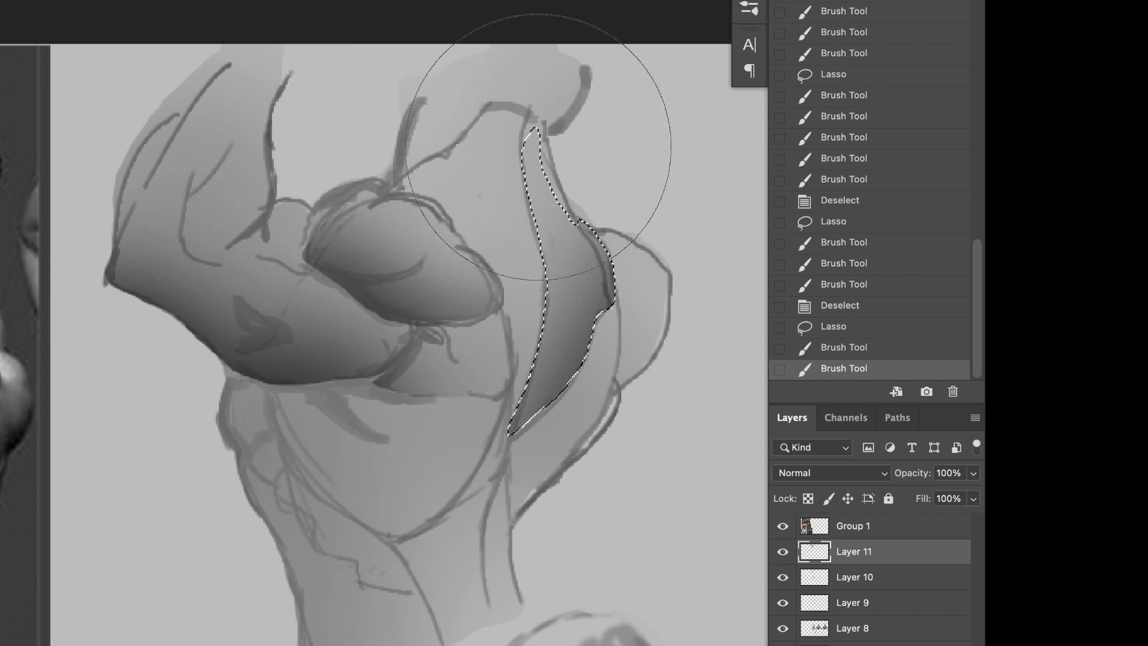
left_click_drag(539, 155, 571, 293)
left_click_drag(481, 227, 521, 323)
left_click_drag(508, 180, 526, 311)
left_click_drag(520, 239, 479, 413)
key("ctrl+z")
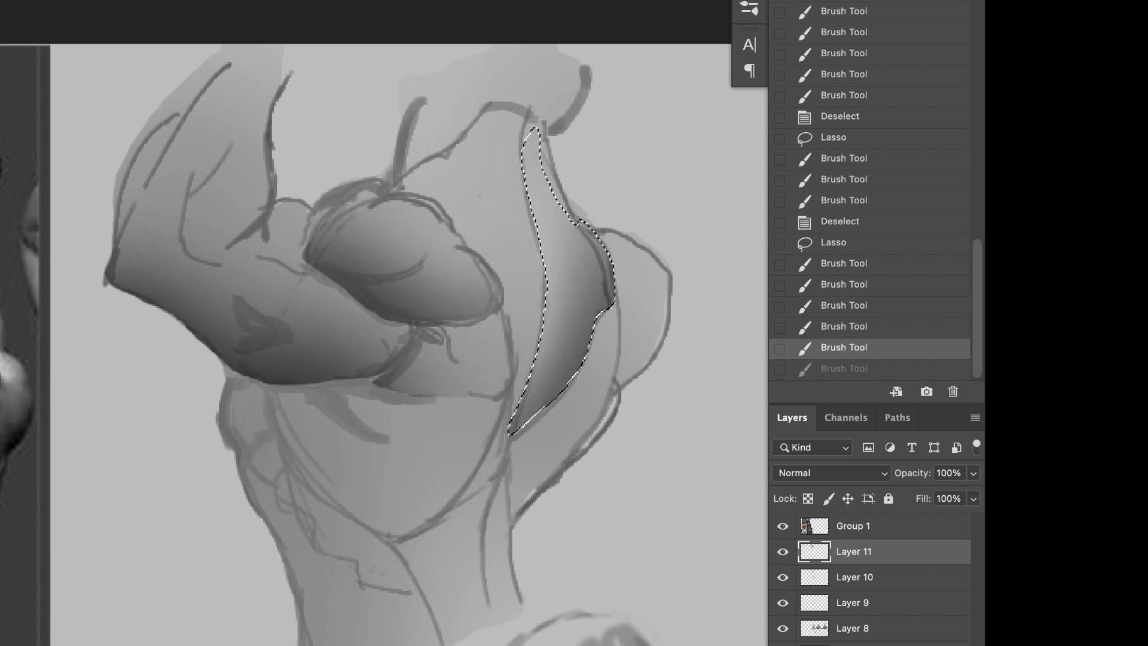
key("super+d")
Step: Lasso the torso together with the far shoulder, darken its right side and waist with a large soft brush, and clear the selection
left_click_drag(387, 482, 382, 455)
key("l")
left_click_drag(470, 448, 487, 483)
key("Return")
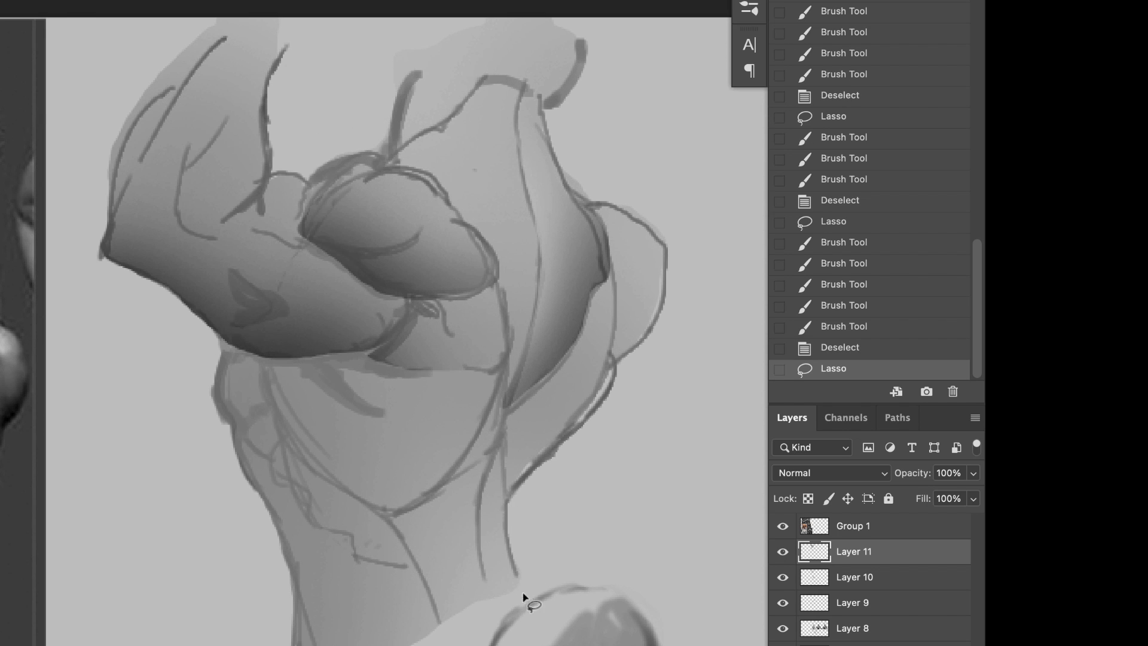
left_click_drag(523, 593, 606, 384)
mouse_move(608, 209)
left_mouse_down()
mouse_move(260, 299)
mouse_move(299, 645)
mouse_move(521, 589)
left_mouse_up()
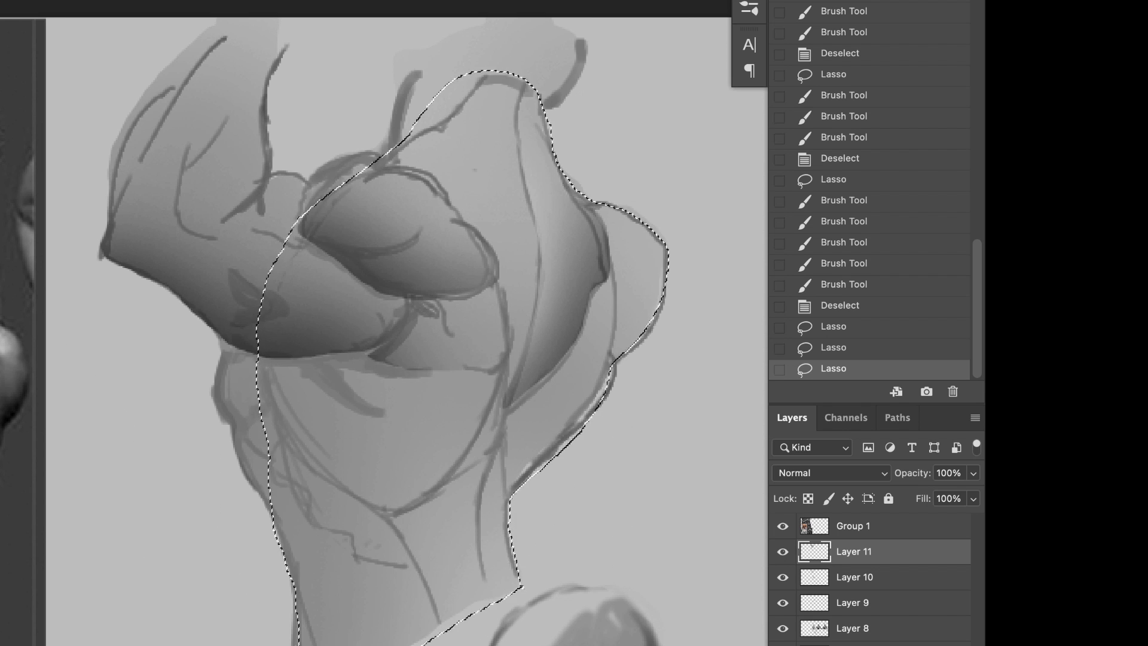
key("b")
left_click_drag(589, 634, 632, 368)
left_click_drag(622, 454, 584, 645)
left_click_drag(699, 395, 628, 228)
left_click_drag(705, 352, 704, 30)
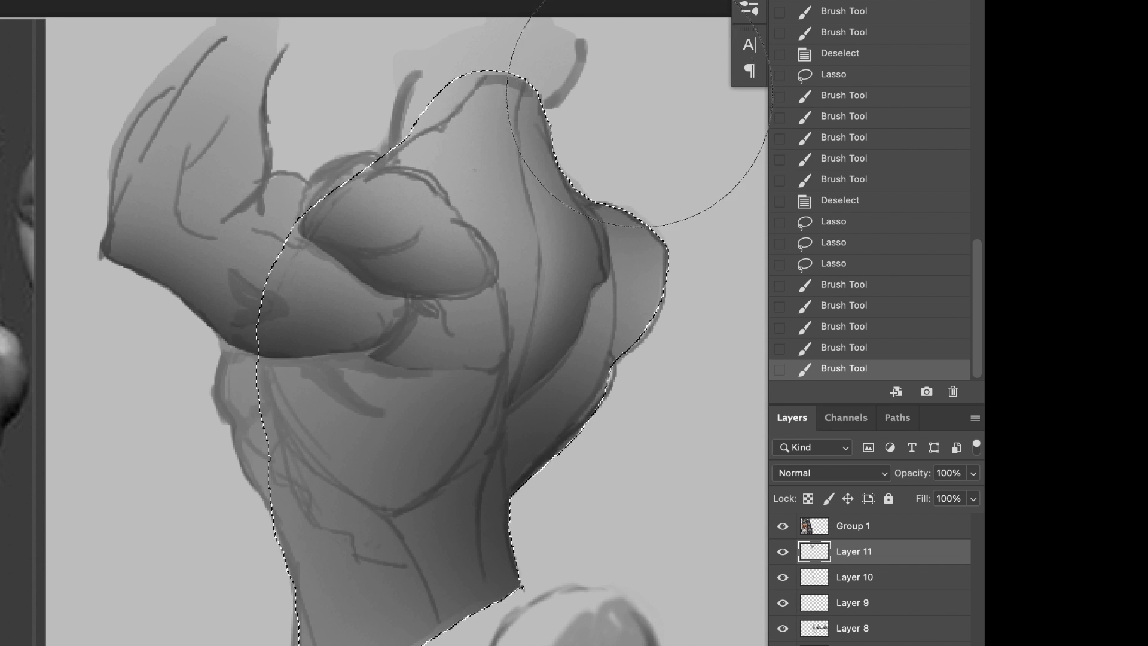
key("l")
key("super+d")
Step: Lasso the broad back muscle below the arm, shade its lower right and left edges softly, and clear the selection
left_click_drag(499, 373, 463, 474)
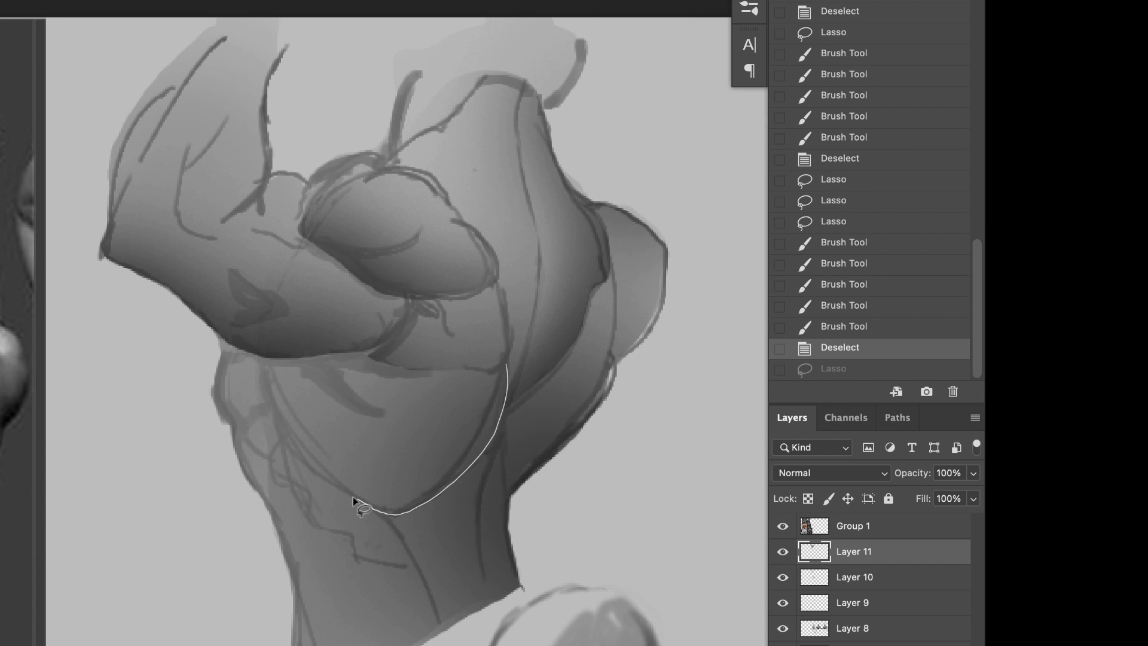
left_click_drag(476, 371, 496, 376)
key("b")
left_click_drag(461, 487, 641, 333)
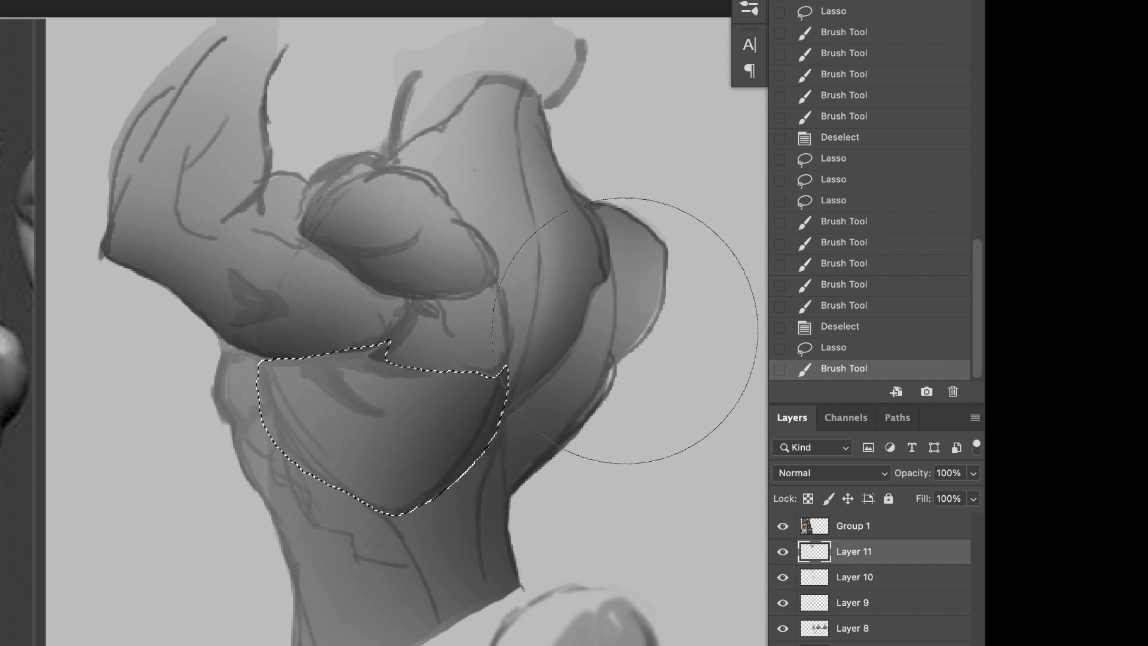
left_click_drag(213, 459, 257, 574)
mouse_move(222, 508)
left_mouse_down()
mouse_move(268, 627)
mouse_move(197, 479)
left_mouse_up()
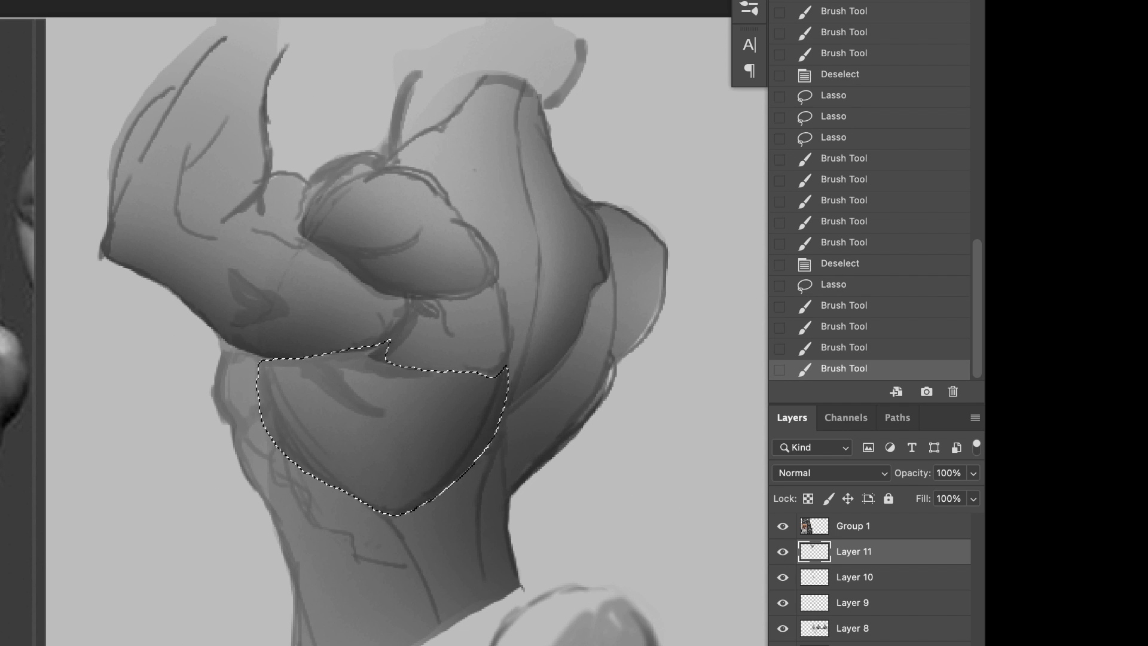
key("l")
key("super+d")
Step: Lasso the stepped rib muscles along the left flank and shade them with the soft brush
mouse_move(282, 442)
left_mouse_down()
mouse_move(252, 451)
mouse_move(288, 444)
left_mouse_up()
mouse_move(304, 484)
left_mouse_down()
mouse_move(352, 509)
mouse_move(310, 465)
left_mouse_up()
mouse_move(353, 514)
left_mouse_down()
mouse_move(385, 517)
mouse_move(360, 494)
left_mouse_up()
key("b")
mouse_move(224, 565)
left_mouse_down()
mouse_move(281, 628)
mouse_move(352, 627)
left_mouse_up()
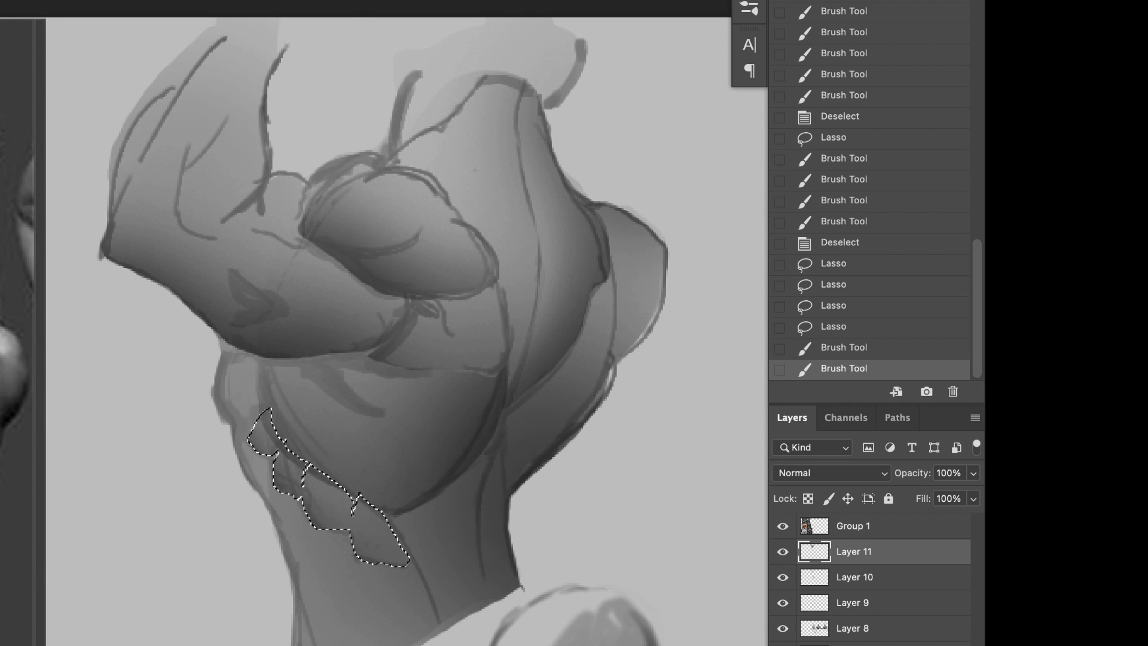
Step: Select the flank area beside the rib muscles with the Magic Wand, darken its outer left edge, and clear the selection
key("w")
left_click(344, 623)
left_click(280, 527, "shift")
key("b")
left_click_drag(194, 413, 233, 568)
mouse_move(203, 454)
left_mouse_down()
mouse_move(239, 628)
mouse_move(186, 418)
mouse_move(230, 562)
left_mouse_up()
key("super+d")
Step: Lasso the area between the neck, deltoid and spine, build a soft shadow along the spine edge, and clear the selection
left_click_drag(573, 481, 487, 485)
key("l")
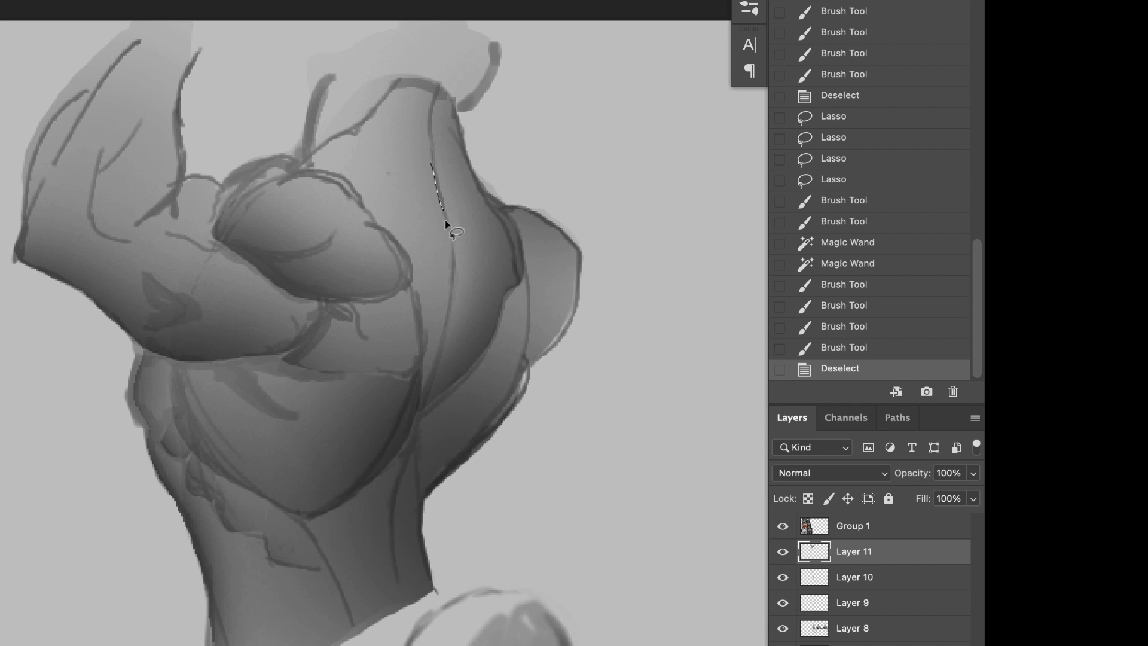
left_click_drag(317, 160, 431, 162)
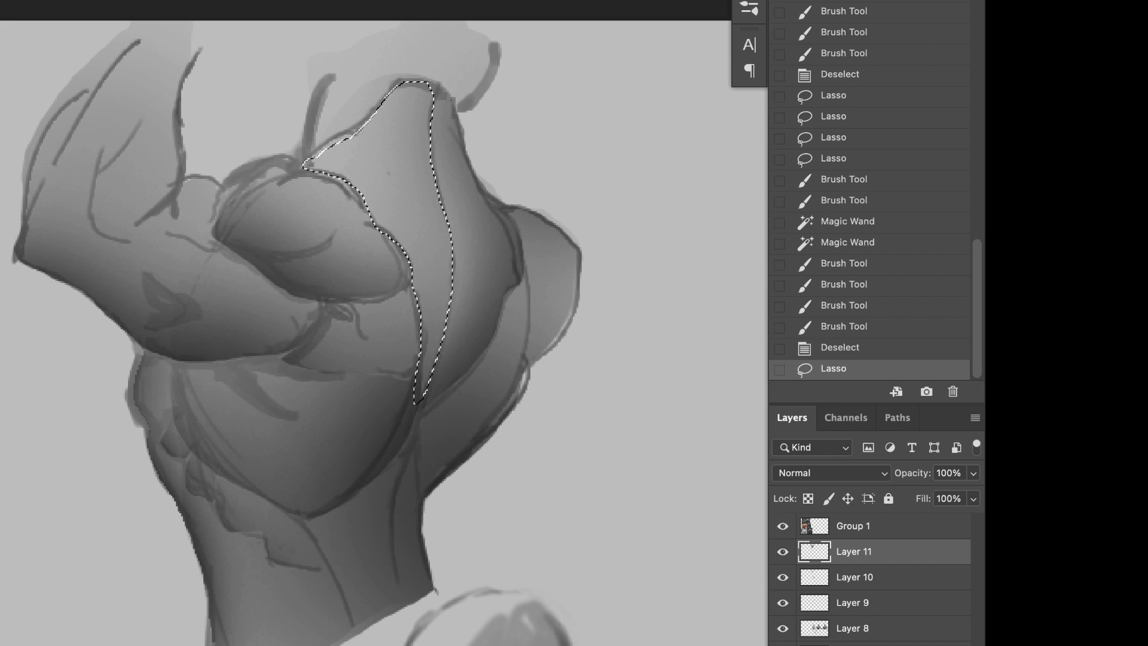
key("b")
left_click_drag(500, 179, 458, 377)
left_click_drag(451, 389, 484, 198)
left_click_drag(448, 371, 483, 107)
key("l")
key("super+d")
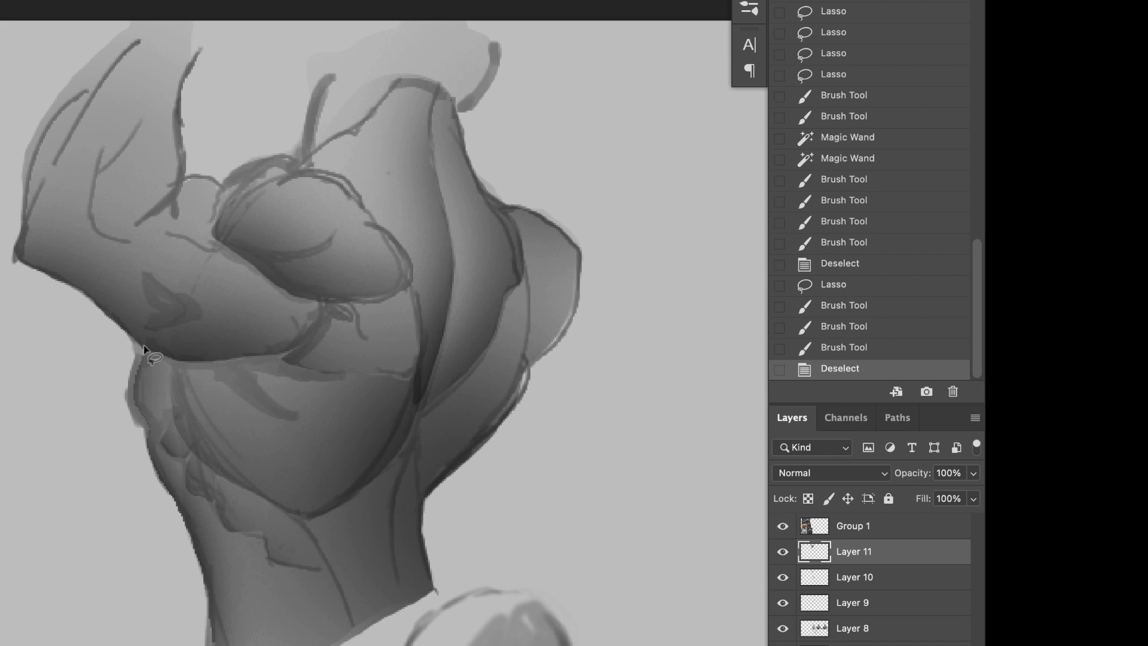
left_click_drag(228, 375, 229, 377)
key("super+z")
left_click_drag(179, 359, 274, 348)
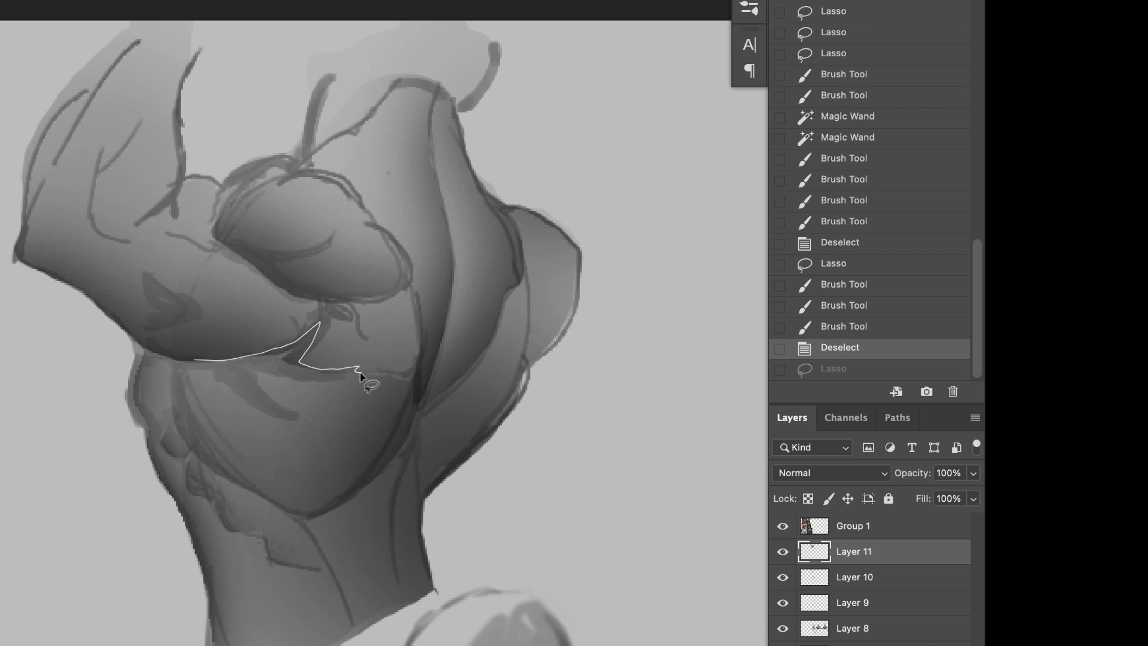
left_click_drag(360, 373, 366, 336)
key("super+d")
Step: Lasso the small muscle between the deltoid and the spine, softly darken its lower edge, and clear the selection
left_click_drag(403, 284, 343, 301)
key("b")
left_click_drag(448, 413, 412, 431)
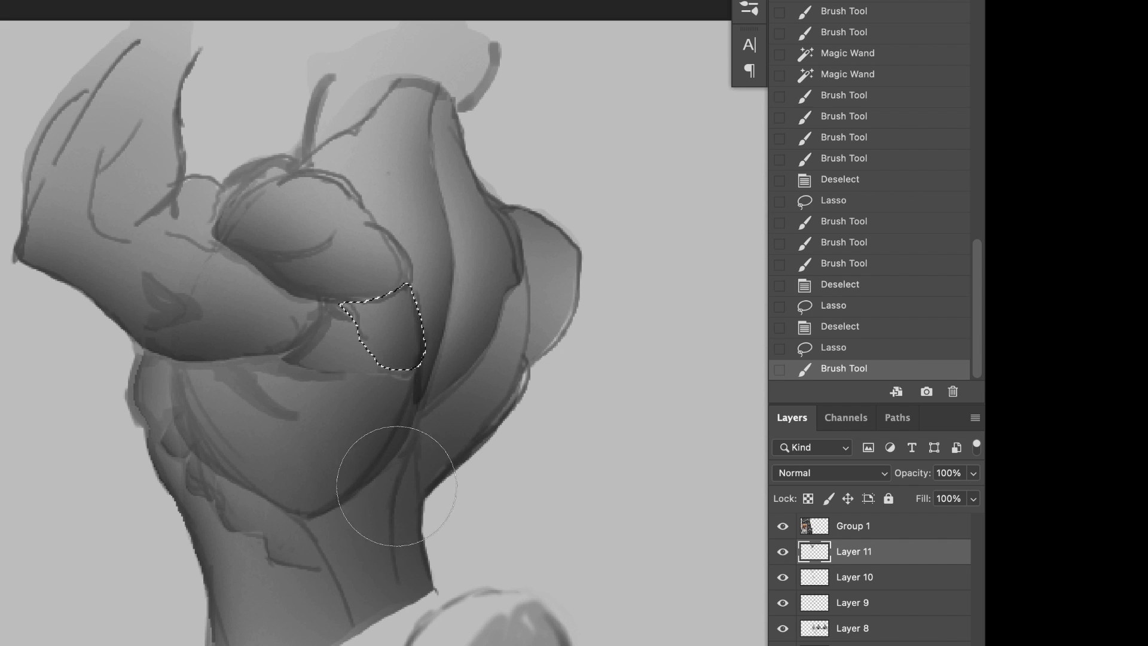
key("l")
key("super+d")
Step: Lasso the area just above the broad back muscle, shade its lower edge softly, and clear the selection
key("b")
mouse_move(331, 400)
left_mouse_down()
mouse_move(260, 372)
mouse_move(388, 365)
left_mouse_up()
left_click(92, 146, "alt")
mouse_move(389, 365)
left_mouse_down()
mouse_move(281, 365)
mouse_move(370, 365)
left_mouse_up()
key("super+d")
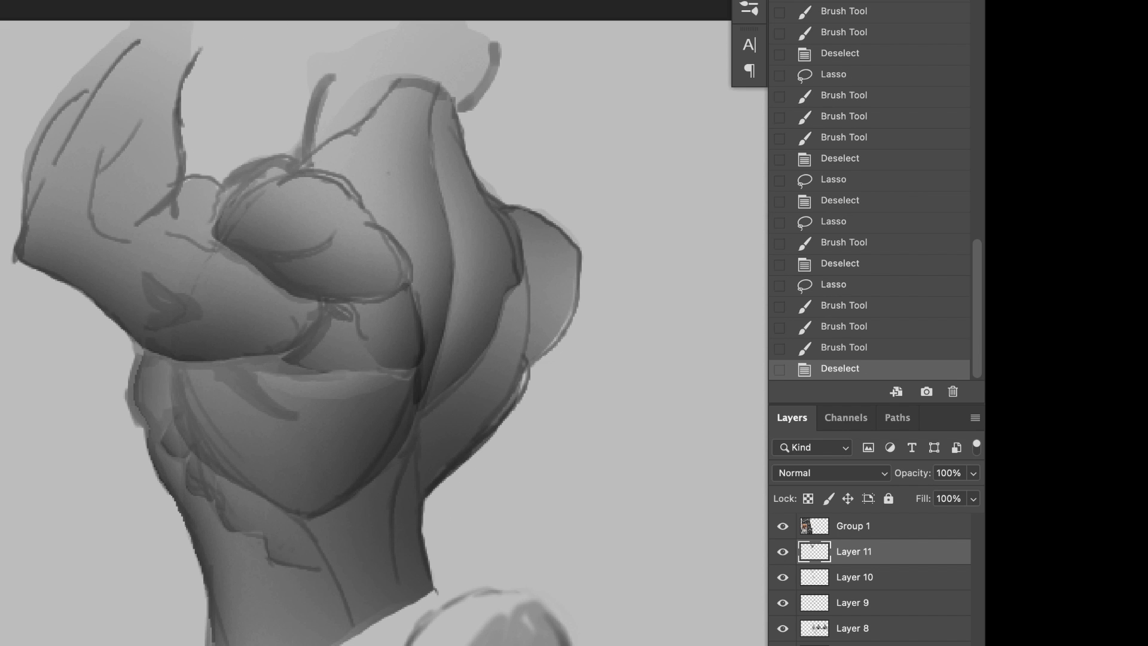
Step: Lasso the rear deltoid, soften its upper edge, and paint a soft highlight on its upper bulge with a smaller brush
left_click_drag(373, 222, 259, 267)
mouse_move(215, 225)
left_mouse_down()
mouse_move(233, 179)
mouse_move(295, 166)
mouse_move(230, 221)
left_mouse_up()
key("b")
left_click_drag(228, 156, 335, 144)
mouse_move(264, 141)
left_mouse_down()
mouse_move(344, 121)
mouse_move(269, 141)
left_mouse_up()
left_click(239, 155, "alt")
key("bracketleft")
key("bracketleft")
key("bracketleft")
left_click_drag(263, 206, 293, 198)
left_click_drag(269, 208, 311, 201)
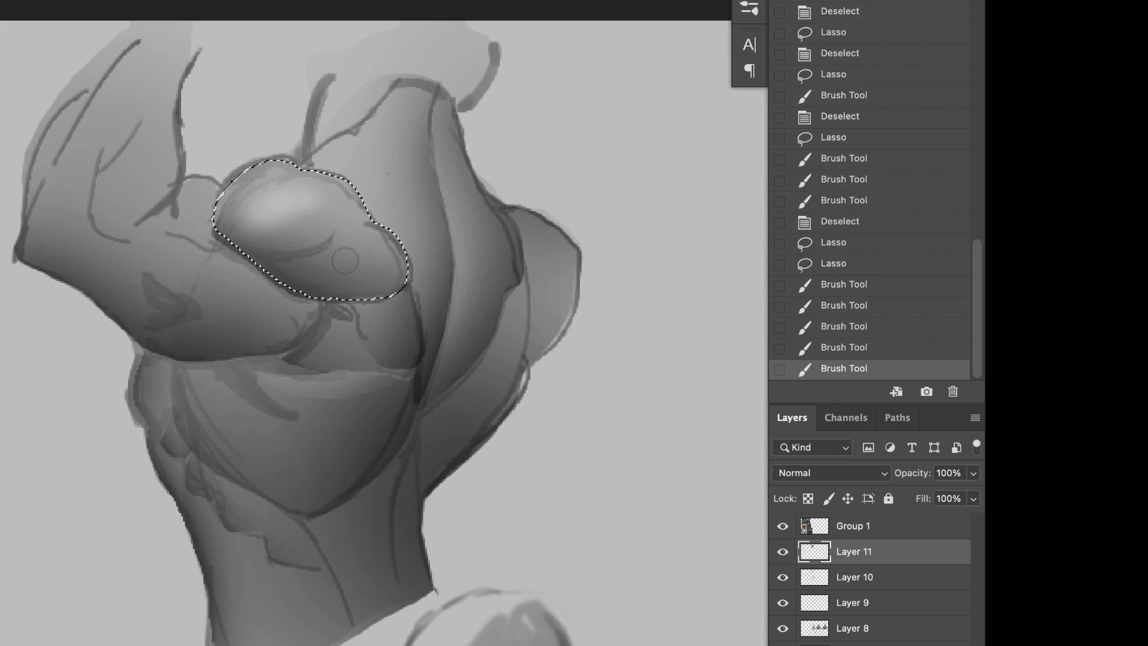
Step: Paint a soft highlight on the deltoid's lower bulge and clear the selection
left_click_drag(326, 261, 368, 249)
left_click_drag(322, 263, 373, 246)
key("super+z")
mouse_move(392, 169)
left_mouse_down()
mouse_move(407, 113)
mouse_move(385, 159)
left_mouse_up()
key("super+d")
Step: Paint soft light and dark strokes over the trapezius and neck base, touch up the far shoulder blade, and save the document
mouse_move(402, 108)
left_mouse_down()
mouse_move(382, 159)
mouse_move(357, 133)
left_mouse_up()
left_click_drag(388, 93, 353, 140)
mouse_move(366, 125)
left_mouse_down()
mouse_move(339, 153)
mouse_move(359, 104)
left_mouse_up()
left_click_drag(296, 146, 331, 123)
left_click_drag(364, 78, 335, 123)
mouse_move(470, 211)
left_mouse_down()
mouse_move(451, 221)
mouse_move(458, 179)
mouse_move(449, 206)
left_mouse_up()
key("super+s")
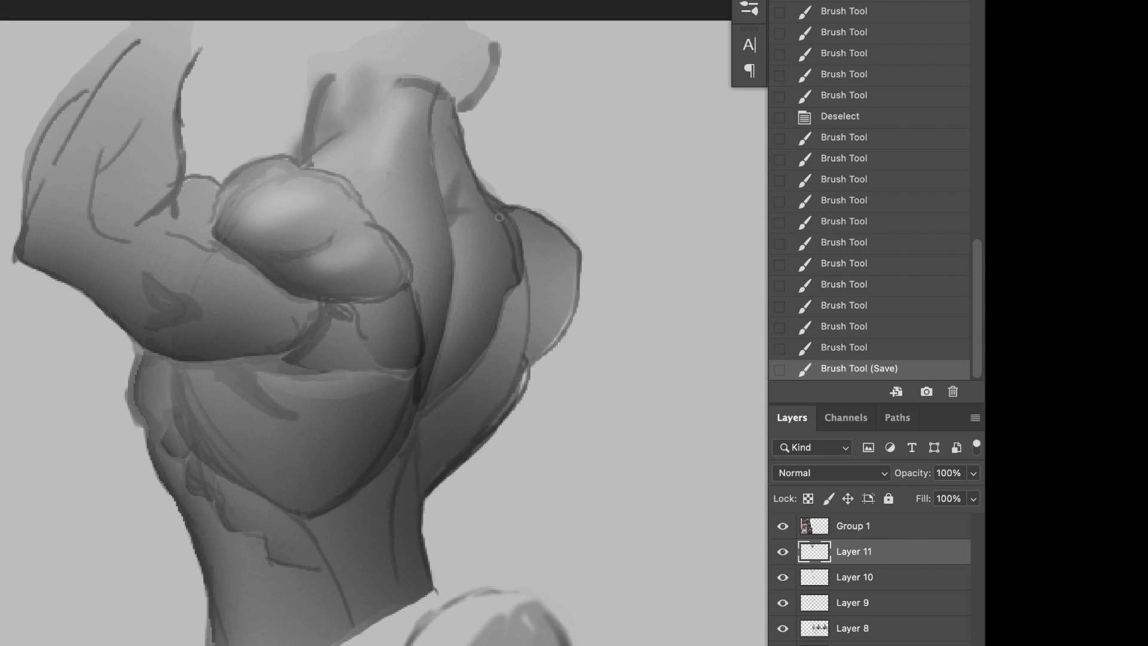
Step: Darken the outer and lower edges of the far shoulder with soft strokes
left_click_drag(543, 342, 526, 357)
left_click_drag(529, 359, 525, 383)
left_click_drag(527, 368, 514, 397)
left_click_drag(555, 342, 529, 362)
left_click_drag(578, 299, 538, 366)
left_click_drag(580, 284, 556, 344)
mouse_move(583, 248)
left_mouse_down()
mouse_move(580, 299)
mouse_move(530, 351)
mouse_move(540, 354)
mouse_move(530, 370)
left_mouse_up()
Step: Sample a tone from the back and shade the inner form of the far shoulder with short strokes
left_click(429, 375, "alt")
mouse_move(588, 278)
left_mouse_down()
mouse_move(540, 364)
mouse_move(545, 320)
left_mouse_up()
left_click_drag(539, 327, 556, 293)
left_click_drag(543, 311, 563, 258)
left_click_drag(550, 345, 539, 357)
left_click_drag(540, 348, 553, 333)
left_click_drag(543, 320, 554, 293)
left_click_drag(552, 275, 548, 256)
left_click_drag(553, 268, 551, 253)
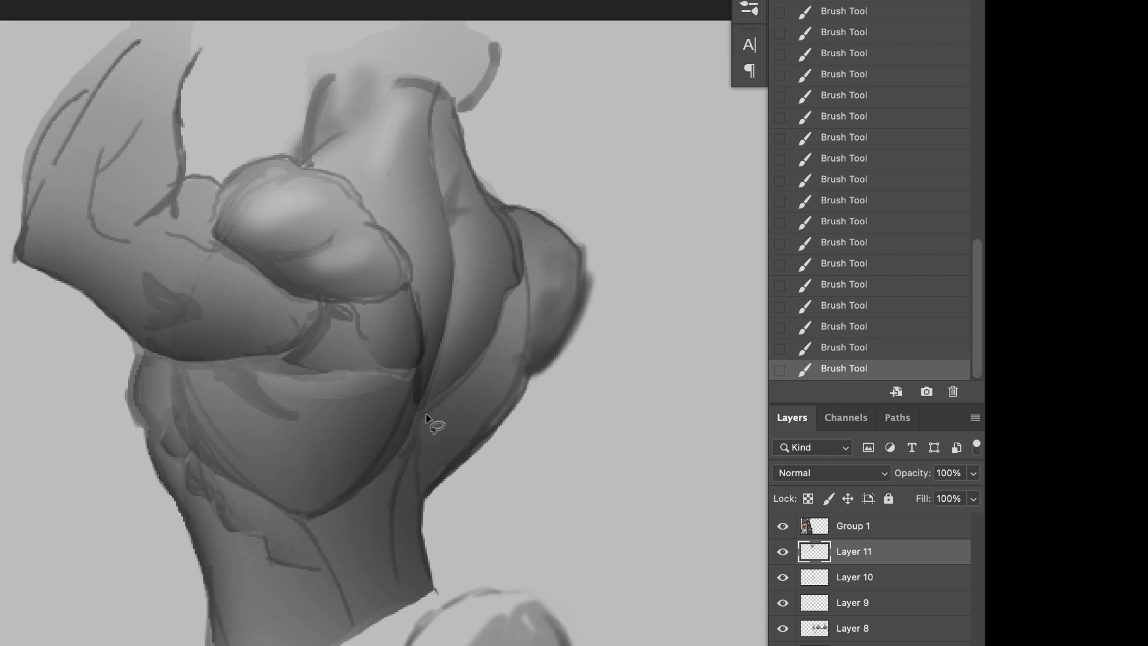
Step: Lasso the long muscle beside the spine on the far side, shade its lower end, and clear the selection
mouse_move(520, 279)
left_mouse_down()
mouse_move(412, 427)
mouse_move(509, 251)
left_mouse_up()
key("b")
key("super+d")
Step: Lasso the lower back on the near side of the spine, darken it towards the spine, and clear the selection
key("l")
mouse_move(404, 622)
left_mouse_down()
mouse_move(438, 422)
mouse_move(358, 598)
left_mouse_up()
key("b")
key("super+d")
Step: Lasso the far flank up to the shoulder, darken its outer edge with soft strokes, and clear the selection
key("l")
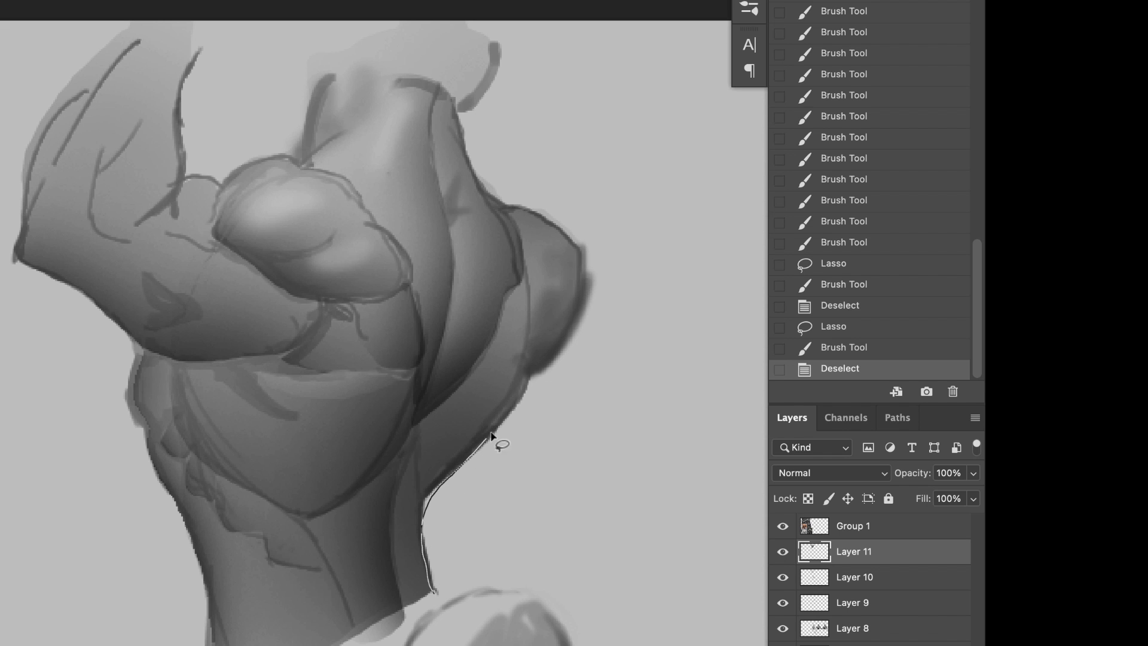
mouse_move(391, 559)
left_mouse_down()
mouse_move(431, 594)
mouse_move(514, 461)
left_mouse_up()
key("b")
left_click_drag(469, 562, 550, 418)
mouse_move(490, 514)
left_mouse_down()
mouse_move(577, 368)
mouse_move(586, 263)
left_mouse_up()
left_click_drag(580, 335, 607, 221)
key("l")
key("super+d")
Step: Lasso the raised upper arm through to the armpit and build a soft shadow along its underside
mouse_move(565, 365)
left_mouse_down()
mouse_move(458, 410)
mouse_move(538, 413)
left_mouse_up()
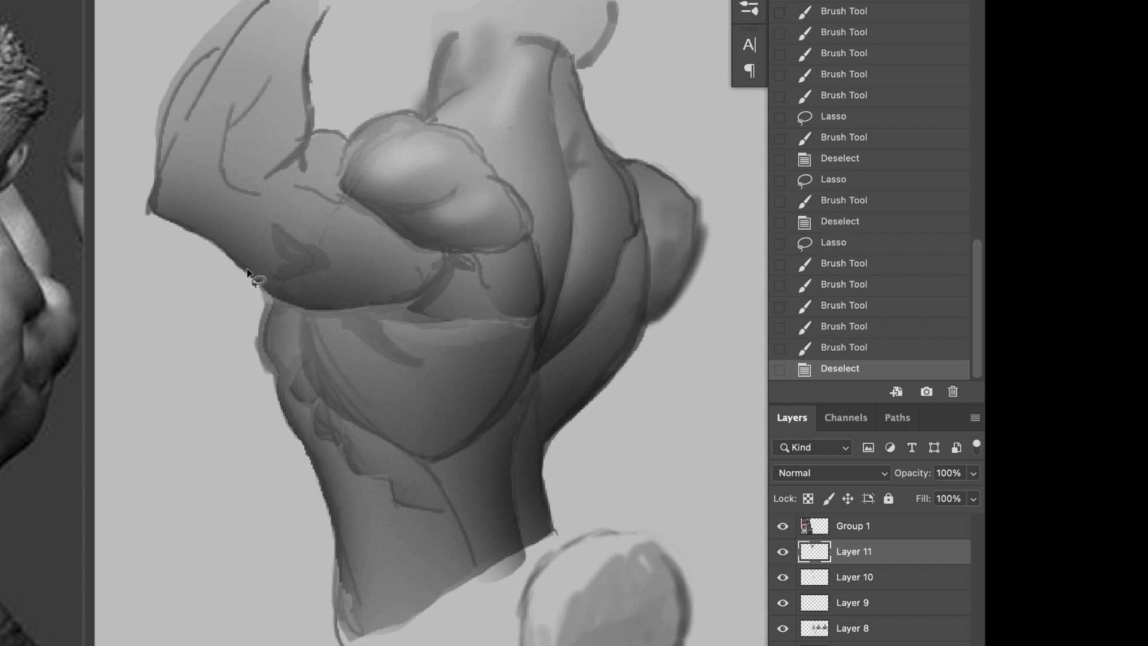
left_click_drag(149, 213, 193, 235)
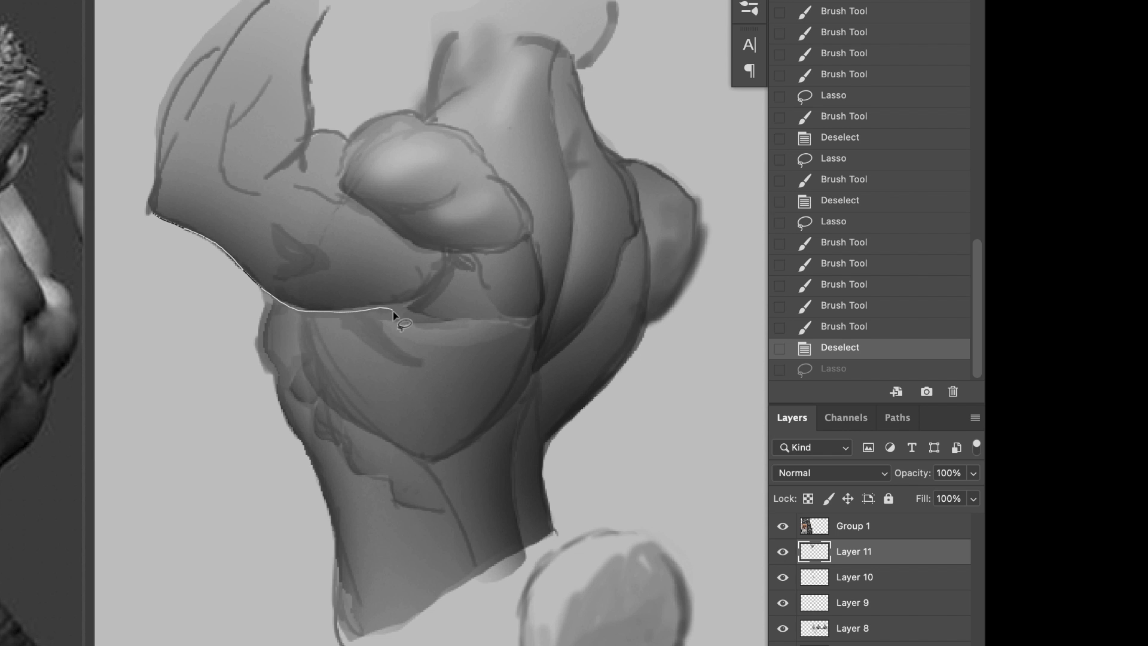
mouse_move(404, 301)
left_mouse_down()
mouse_move(167, 169)
mouse_move(352, 174)
left_mouse_up()
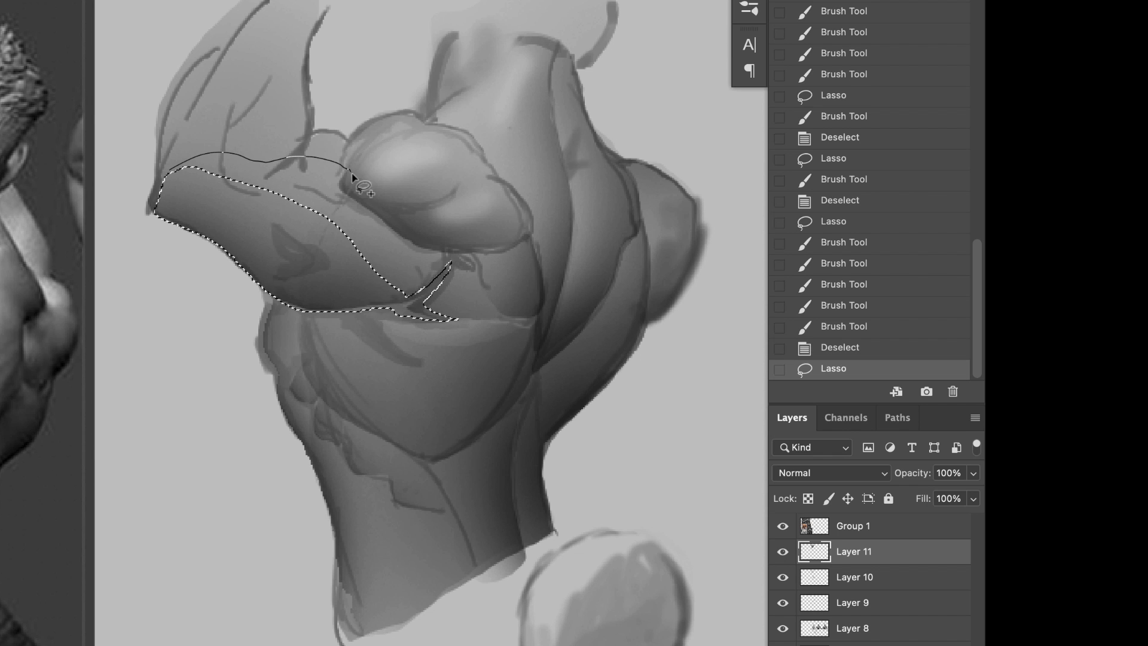
mouse_move(481, 311)
left_mouse_down()
mouse_move(413, 314)
mouse_move(481, 312)
left_mouse_up()
key("b")
key("super+z")
mouse_move(351, 365)
left_mouse_down()
mouse_move(467, 334)
mouse_move(479, 317)
left_mouse_up()
left_click_drag(479, 323, 431, 335)
left_click_drag(431, 335, 359, 353)
left_click_drag(359, 353, 317, 358)
left_click_drag(323, 359, 298, 364)
Step: Broaden the shadow along the selected upper arm's underside with a larger brush, and clear the selection
key("bracketright")
key("bracketright")
key("bracketright")
key("bracketright")
left_click_drag(281, 406, 239, 431)
mouse_move(335, 443)
left_mouse_down()
mouse_move(454, 423)
mouse_move(503, 443)
left_mouse_up()
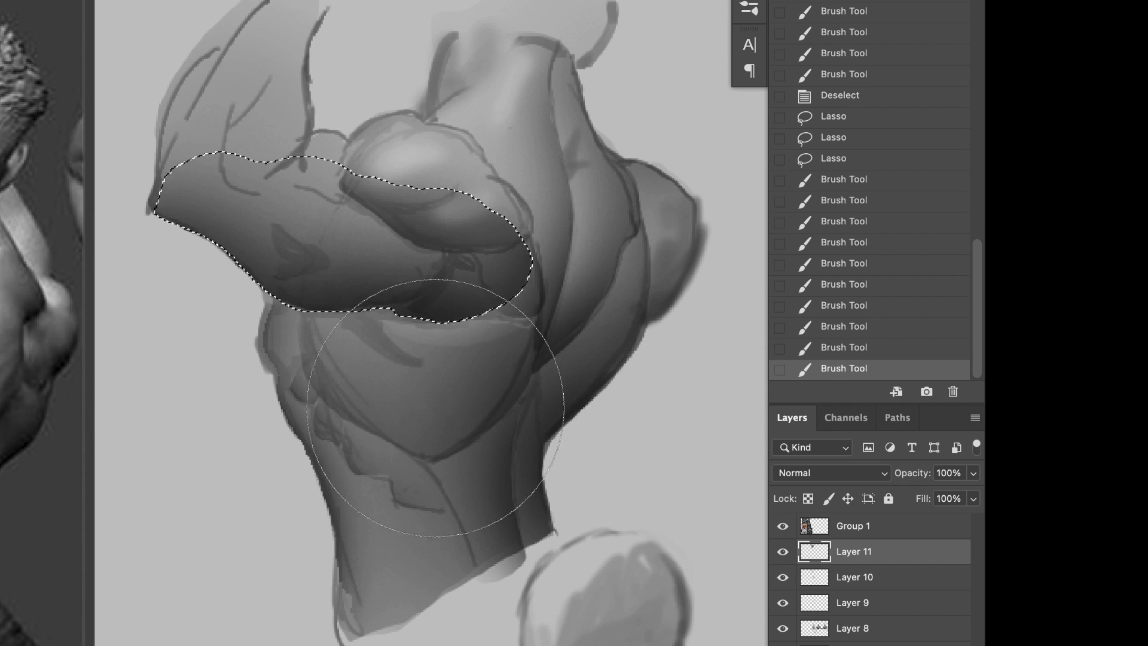
key("super+z")
key("super+z")
left_click_drag(299, 364, 180, 317)
key("super+d")
Step: Blend the dark sketch mark on the upper arm into the surrounding shading with a smaller brush
key("bracketleft")
key("bracketleft")
key("bracketleft")
key("bracketleft")
key("bracketleft")
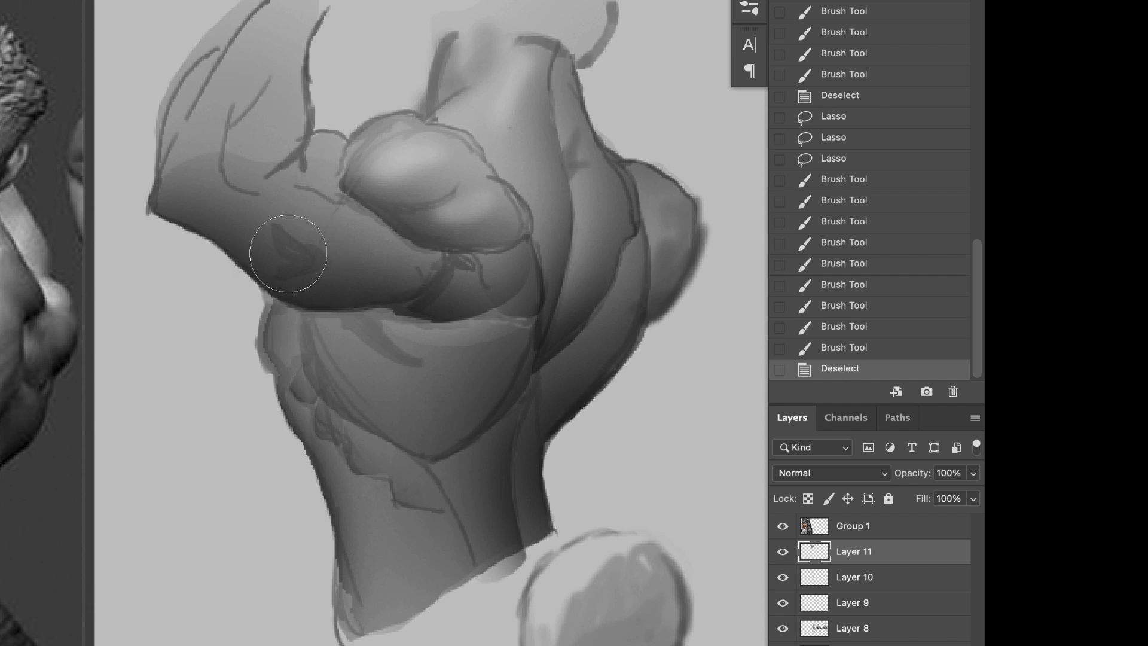
left_click_drag(287, 251, 326, 257)
left_click_drag(308, 257, 339, 272)
key("super+z")
key("bracketleft")
key("bracketleft")
key("bracketleft")
left_click_drag(342, 207, 284, 232)
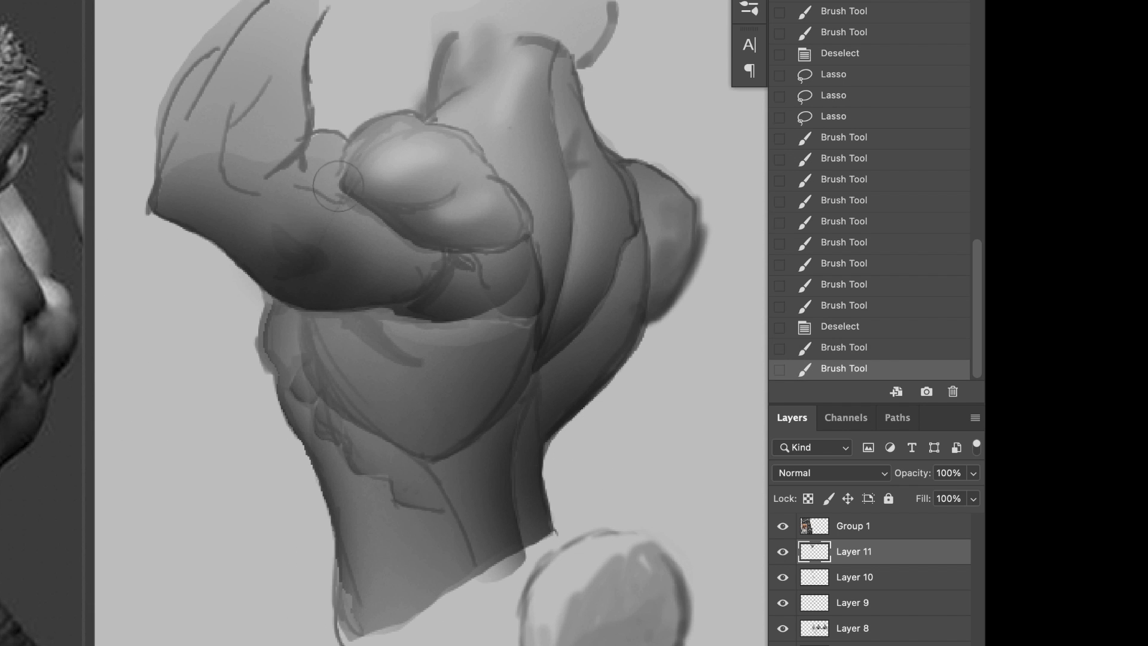
Step: Paint over the sketch lines between the deltoid's front edge and the elbow crease with a small soft brush
key("bracketleft")
key("bracketleft")
key("bracketleft")
key("bracketleft")
mouse_move(339, 195)
left_mouse_down()
mouse_move(304, 186)
mouse_move(362, 221)
left_mouse_up()
left_click(359, 216, "alt")
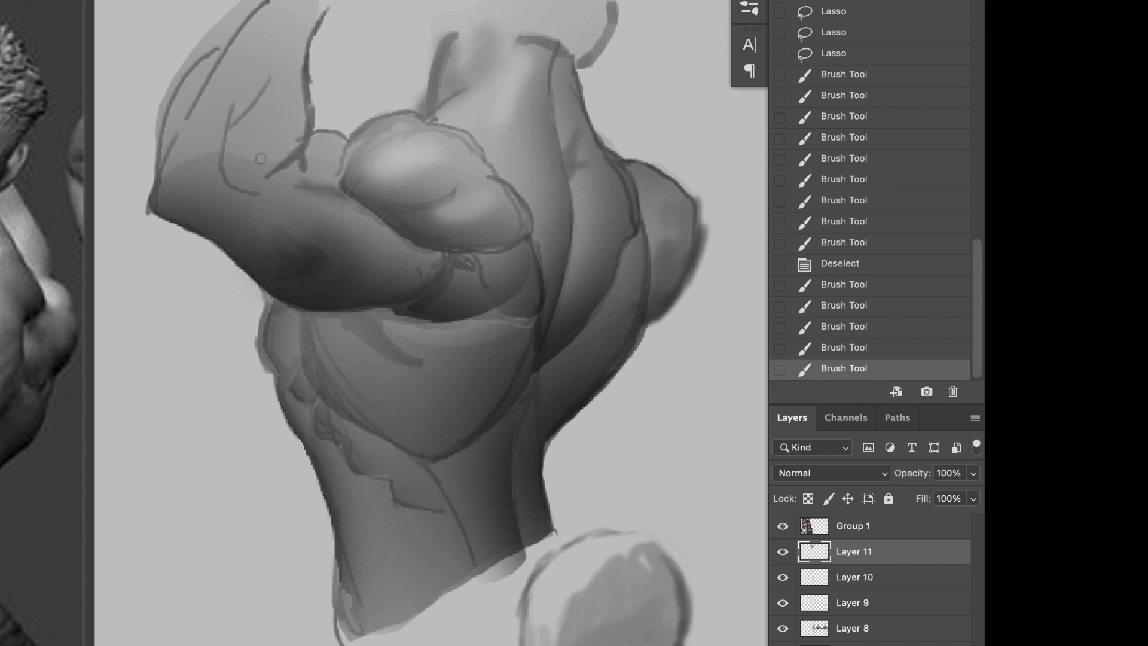
left_click_drag(311, 163, 304, 174)
left_click_drag(277, 83, 270, 92)
left_click_drag(326, 179, 305, 177)
left_click_drag(335, 188, 311, 190)
Step: Darken the upper arm's lower contour from the outer edge through to the armpit
left_click(327, 306, "alt")
left_click_drag(320, 307, 377, 308)
left_click_drag(359, 309, 428, 317)
left_click_drag(437, 318, 475, 314)
left_click_drag(479, 314, 508, 301)
Step: Deepen the shadow under the deltoid and paint the crossing dark creases in the armpit
left_click_drag(382, 224, 421, 248)
mouse_move(419, 247)
left_mouse_down()
mouse_move(474, 261)
mouse_move(519, 241)
mouse_move(528, 218)
left_mouse_up()
left_click(510, 237, "alt")
mouse_move(466, 266)
left_mouse_down()
mouse_move(496, 283)
mouse_move(450, 276)
mouse_move(419, 300)
left_mouse_up()
left_click(460, 259, "alt")
left_click(409, 313, "alt")
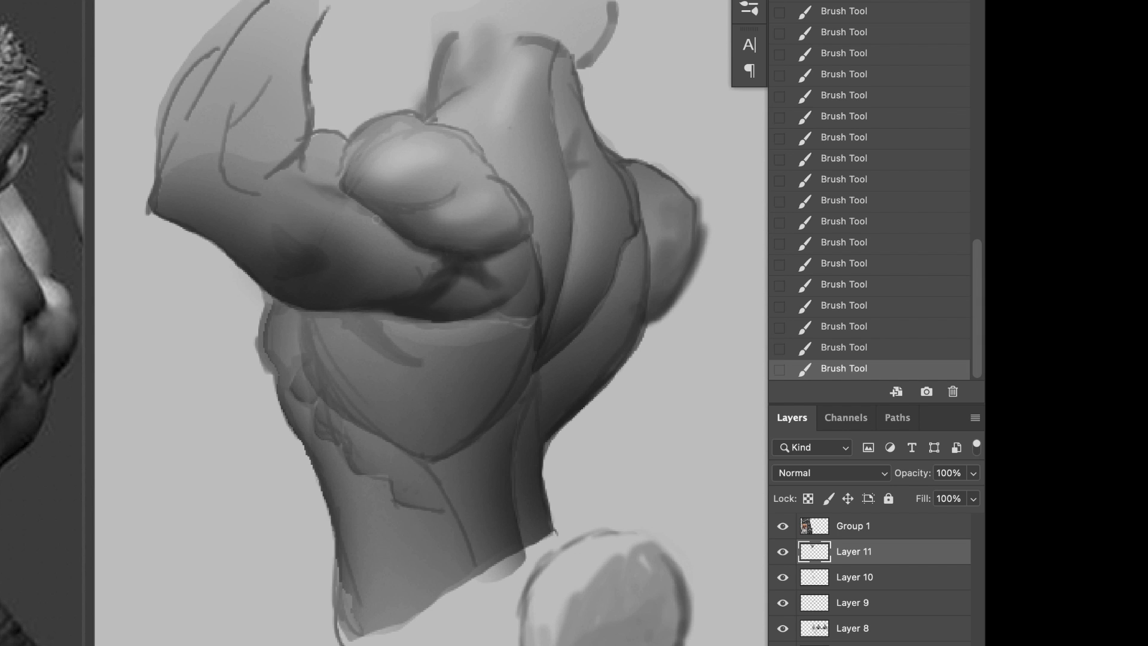
Step: Paint a dark crease at the deltoid's front edge and shade the forearm's inner edge up from the elbow bend
left_click_drag(344, 202, 361, 138)
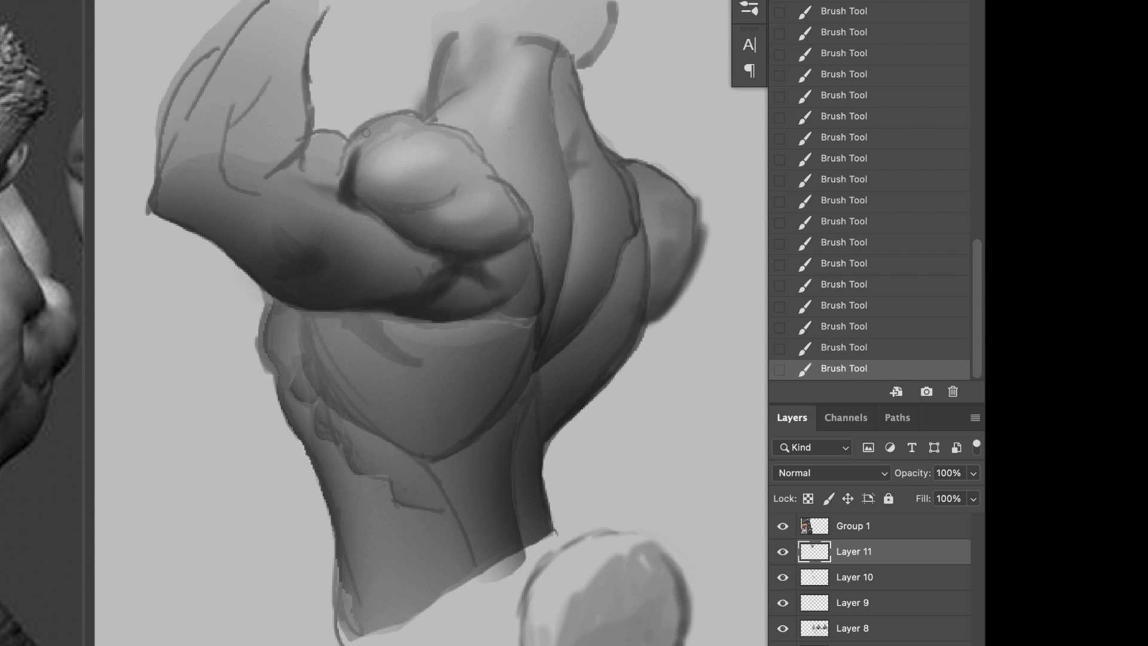
left_click(352, 192, "alt")
mouse_move(268, 175)
left_mouse_down()
mouse_move(303, 133)
mouse_move(289, 160)
left_mouse_up()
mouse_move(297, 149)
left_mouse_down()
mouse_move(306, 175)
mouse_move(313, 36)
left_mouse_up()
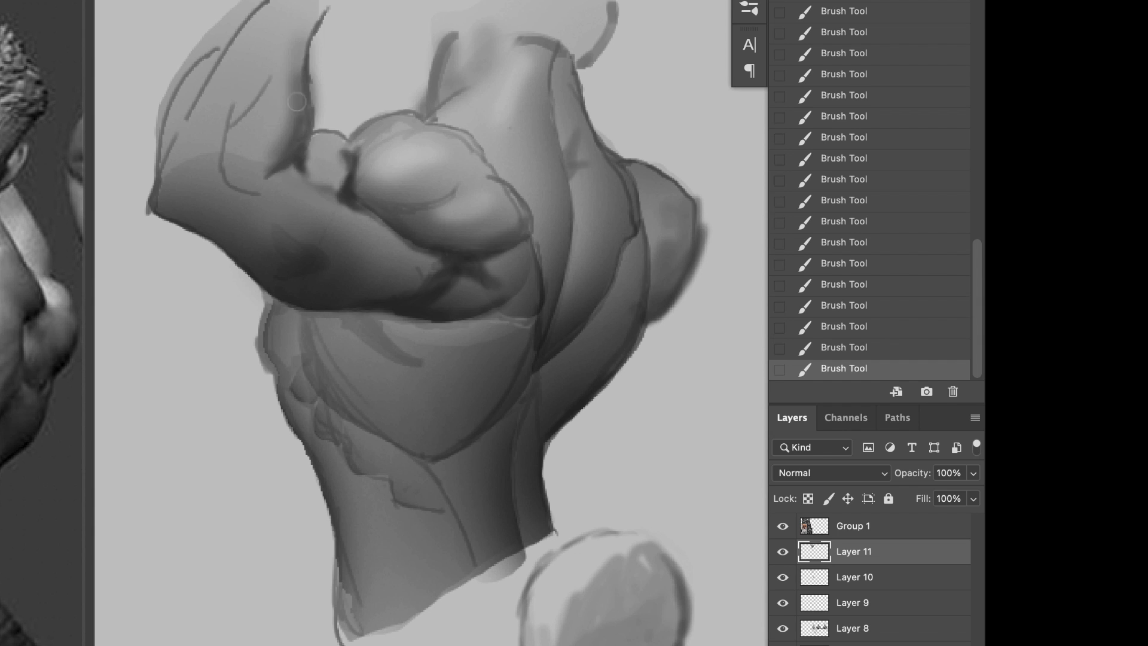
left_click_drag(300, 109, 294, 7)
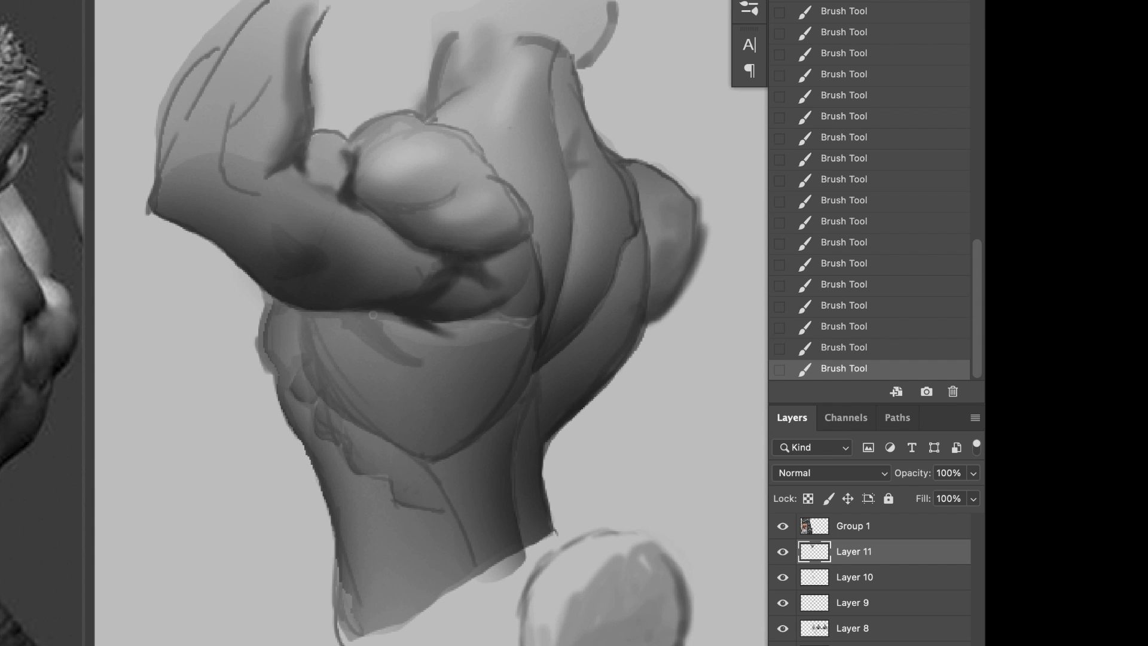
Step: Shade a dark soft hollow in the outer part of the broad back muscle below the armpit
left_click_drag(352, 316, 375, 392)
left_click_drag(366, 335, 384, 397)
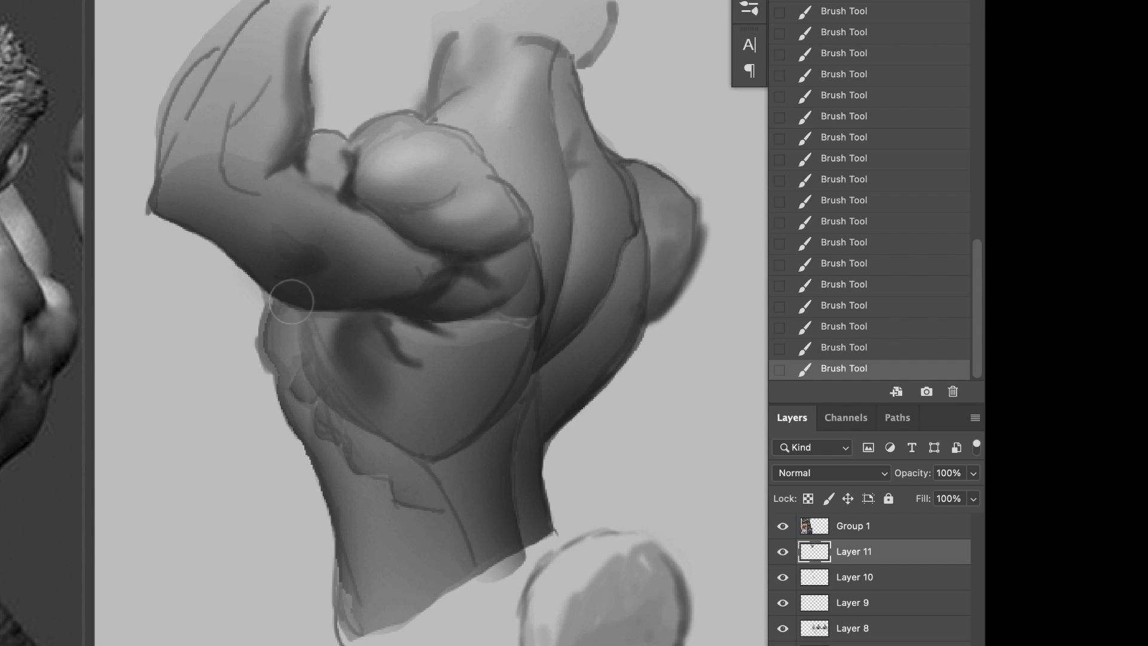
key("bracketleft")
key("bracketleft")
left_click_drag(334, 322, 365, 401)
mouse_move(326, 322)
left_mouse_down()
mouse_move(326, 360)
mouse_move(354, 408)
left_mouse_up()
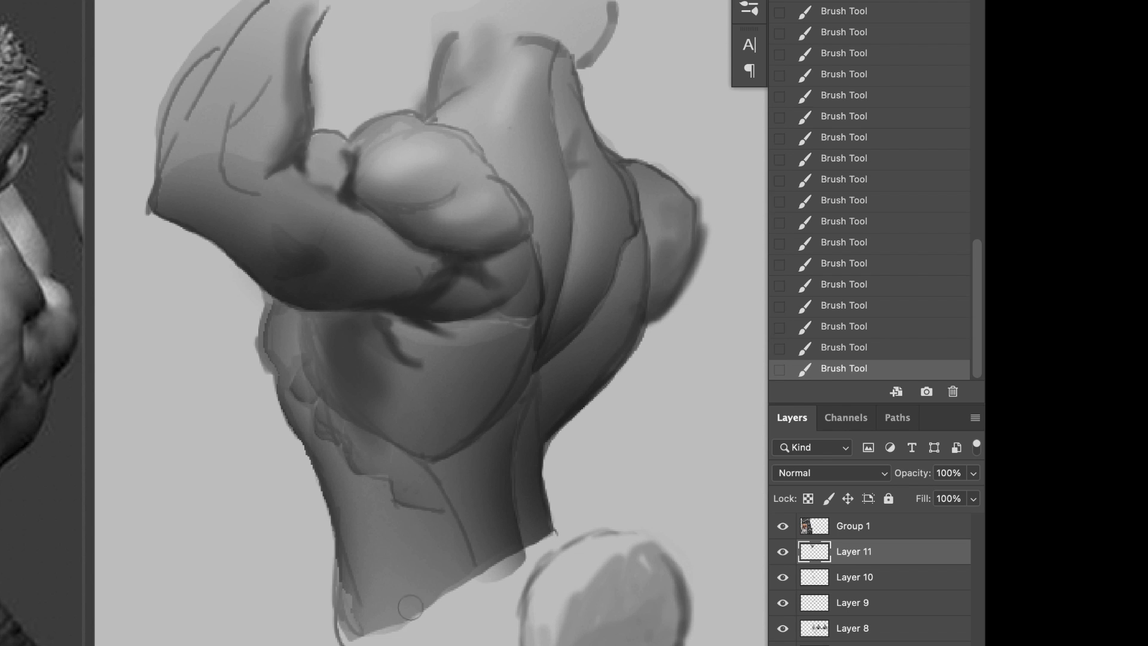
Step: Paint light strokes over the torso's cut edge at the waist and beside the lower spine
left_click_drag(411, 607, 365, 631)
left_click_drag(472, 559, 383, 600)
mouse_move(518, 547)
left_mouse_down()
mouse_move(513, 475)
mouse_move(519, 496)
left_mouse_up()
Step: Lighten the muscle edges on the far side of the spine and rework the crease beside it with a sampled tone
mouse_move(547, 385)
left_mouse_down()
mouse_move(595, 329)
mouse_move(584, 176)
mouse_move(644, 214)
left_mouse_up()
left_click_drag(671, 262, 645, 238)
key("super+z")
left_click(558, 339, "alt")
left_click_drag(563, 350, 534, 387)
Step: Darken the near flank's outer contour just below the arm
scroll(542, 391, "down", 3)
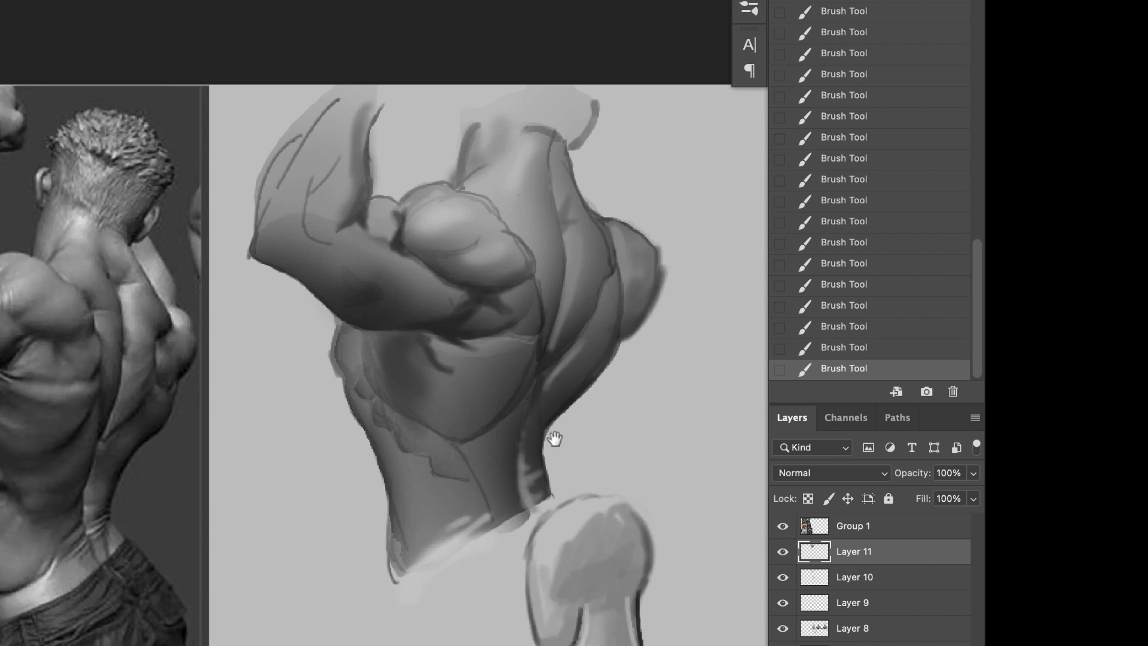
left_click_drag(554, 441, 479, 509)
scroll(480, 510, "up", 3)
left_click_drag(196, 365, 203, 439)
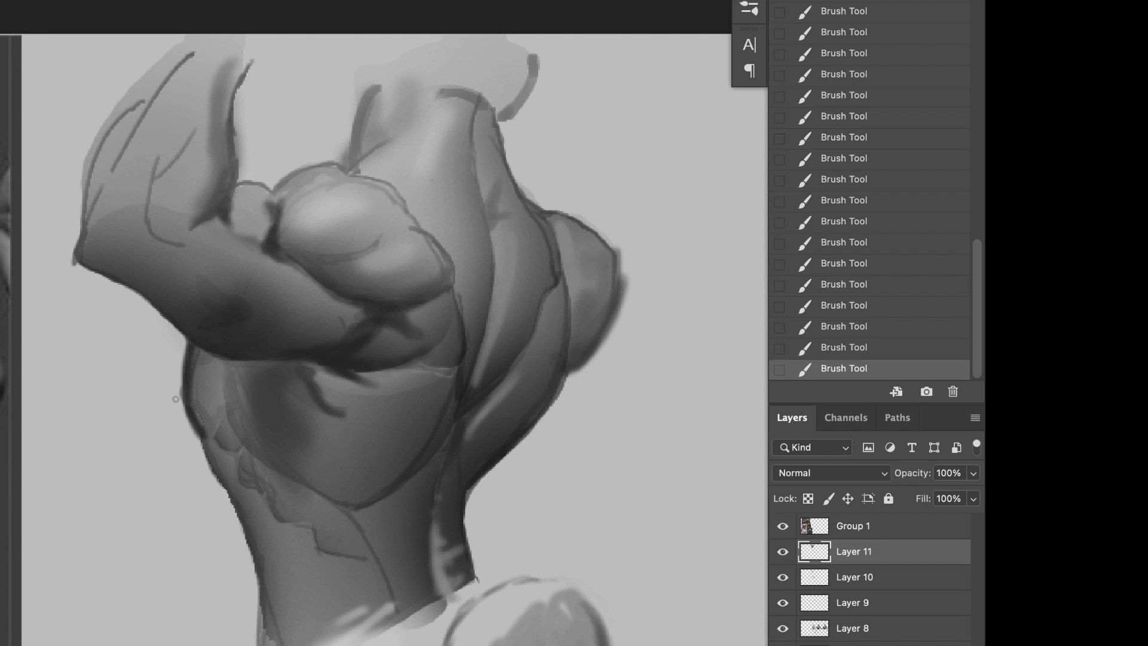
Step: Shade the stepped lower edge of the rib muscles with a larger soft brush
key("bracketright")
key("bracketright")
key("bracketright")
left_click_drag(279, 508, 360, 564)
Step: Blend the outlines along the broad back muscle's lower edge and down the lower back using a sampled tone
left_click(282, 374, "alt")
key("bracketright")
key("bracketright")
left_click_drag(347, 502, 326, 493)
mouse_move(304, 477)
left_mouse_down()
mouse_move(361, 500)
mouse_move(388, 496)
mouse_move(392, 601)
left_mouse_up()
key("super+z")
left_click_drag(381, 522, 375, 517)
Step: Sample a dark tone at the spine and shade the broad back muscle's edge next to it
left_click(469, 400, "alt")
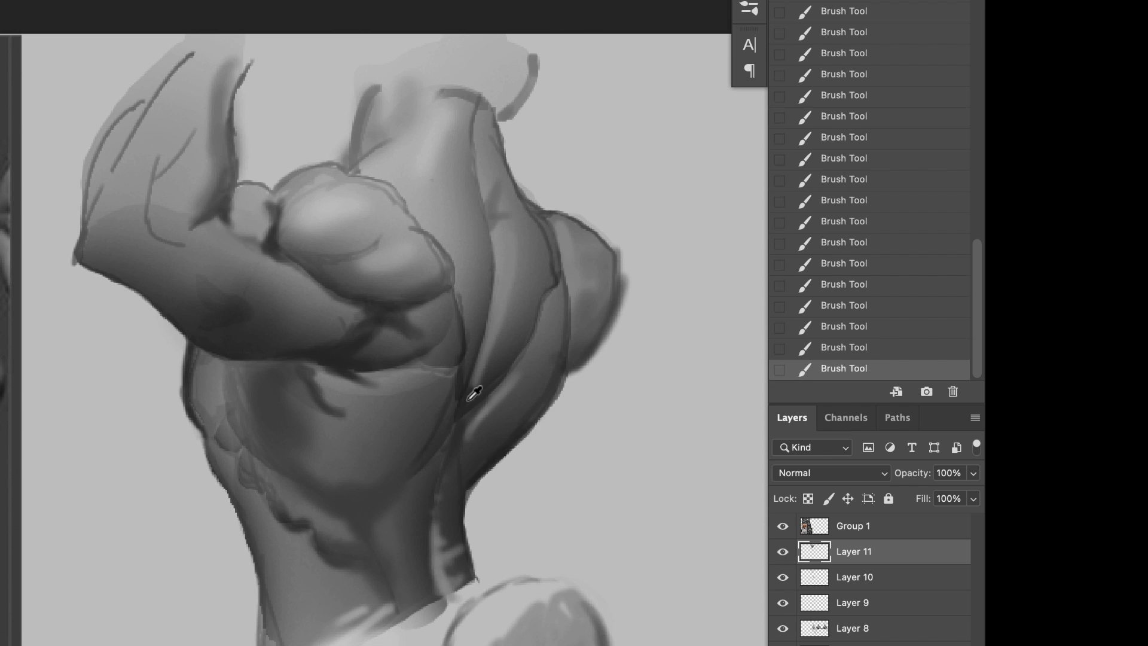
left_click_drag(463, 400, 429, 455)
mouse_move(426, 404)
left_mouse_down()
mouse_move(438, 393)
mouse_move(397, 444)
left_mouse_up()
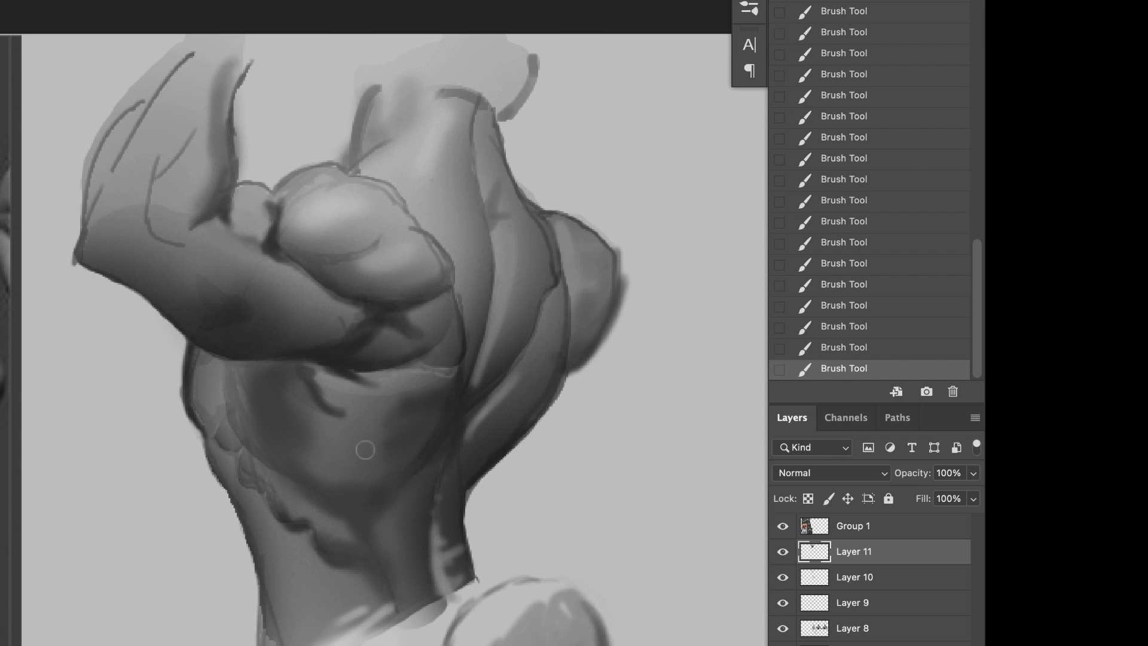
Step: Darken the groove beside the spine with a smaller brush, carrying the shadow up the far side of the neck
left_click(353, 448)
key("bracketleft")
key("bracketleft")
key("bracketleft")
mouse_move(473, 188)
left_mouse_down()
mouse_move(492, 195)
mouse_move(486, 205)
left_mouse_up()
key("bracketright")
key("bracketright")
left_click_drag(478, 206, 476, 112)
left_click(505, 129, "alt")
left_click_drag(476, 170, 472, 108)
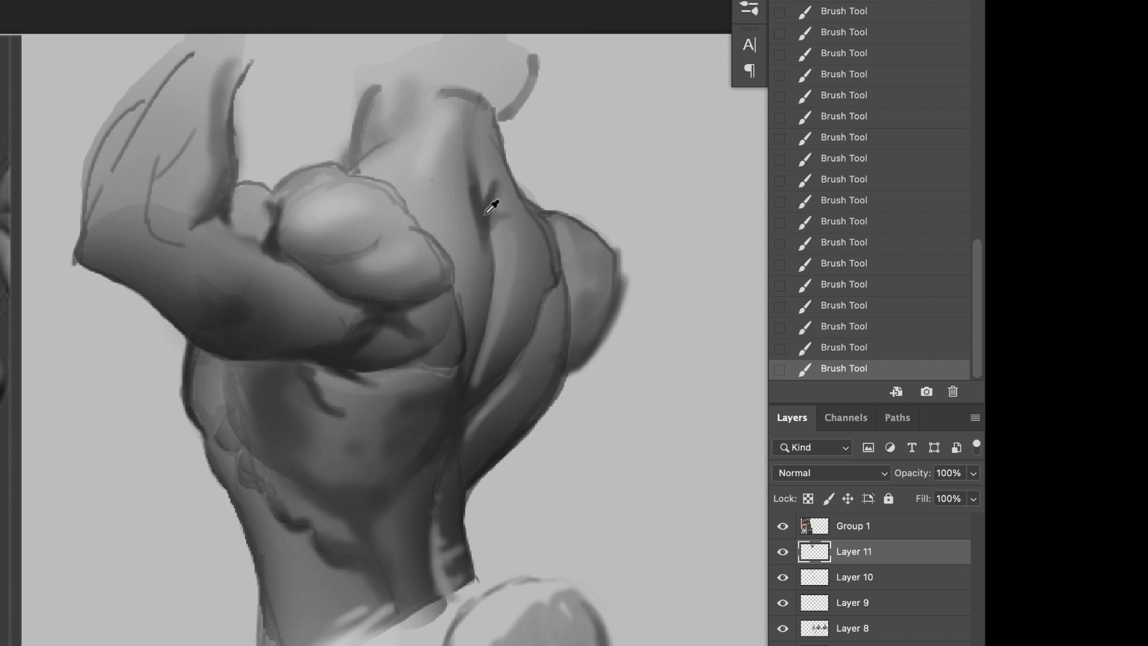
Step: Deepen the neck shadow with sampled tones and darken the neck's near edge and the top contour of the shoulder
left_click(484, 213, "alt")
left_click_drag(482, 197, 477, 112)
left_click(480, 203, "alt")
mouse_move(352, 168)
left_mouse_down()
mouse_move(399, 122)
mouse_move(363, 102)
left_mouse_up()
mouse_move(279, 185)
left_mouse_down()
mouse_move(344, 172)
mouse_move(336, 160)
left_mouse_up()
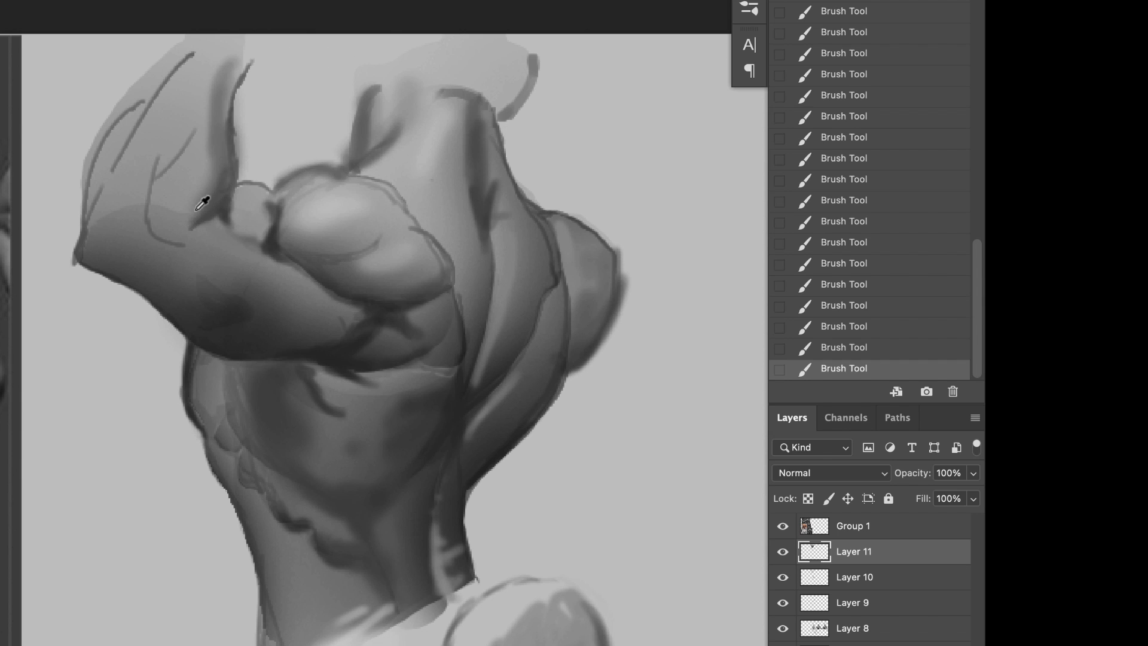
Step: Shade the raised forearm with sampled tones, separating its muscles and softening the sketch lines from elbow to wrist
mouse_move(152, 222)
left_mouse_down()
mouse_move(141, 179)
mouse_move(128, 223)
mouse_move(99, 226)
left_mouse_up()
left_click(132, 200, "alt")
mouse_move(113, 203)
left_mouse_down()
mouse_move(133, 146)
mouse_move(161, 182)
mouse_move(149, 123)
left_mouse_up()
mouse_move(163, 190)
left_mouse_down()
mouse_move(199, 124)
mouse_move(170, 95)
left_mouse_up()
left_click_drag(193, 55, 117, 173)
left_click_drag(116, 121, 92, 174)
left_click_drag(271, 182, 287, 174)
Step: Sample a light neck tone and blend the near side and upper outline of the neck
left_click(420, 141, "alt")
left_click_drag(402, 123, 374, 160)
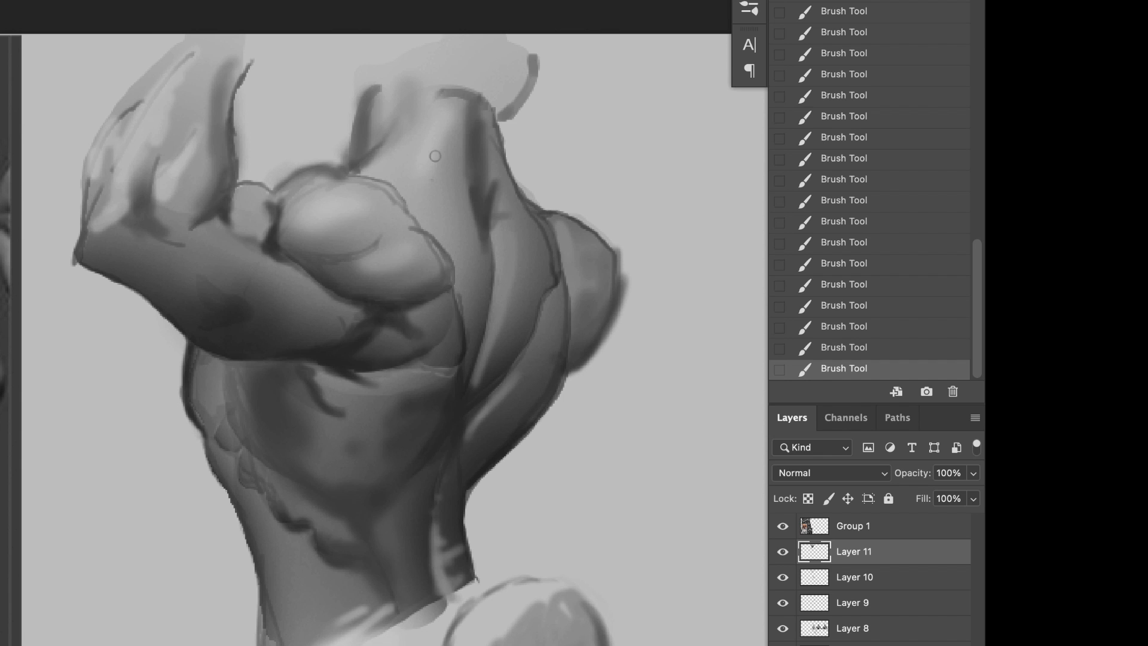
left_click_drag(444, 105, 456, 91)
Step: Blend the broad back muscle and upper ribs directly beneath the raised arm and darken the arm's lower edge
left_click_drag(332, 409, 296, 346)
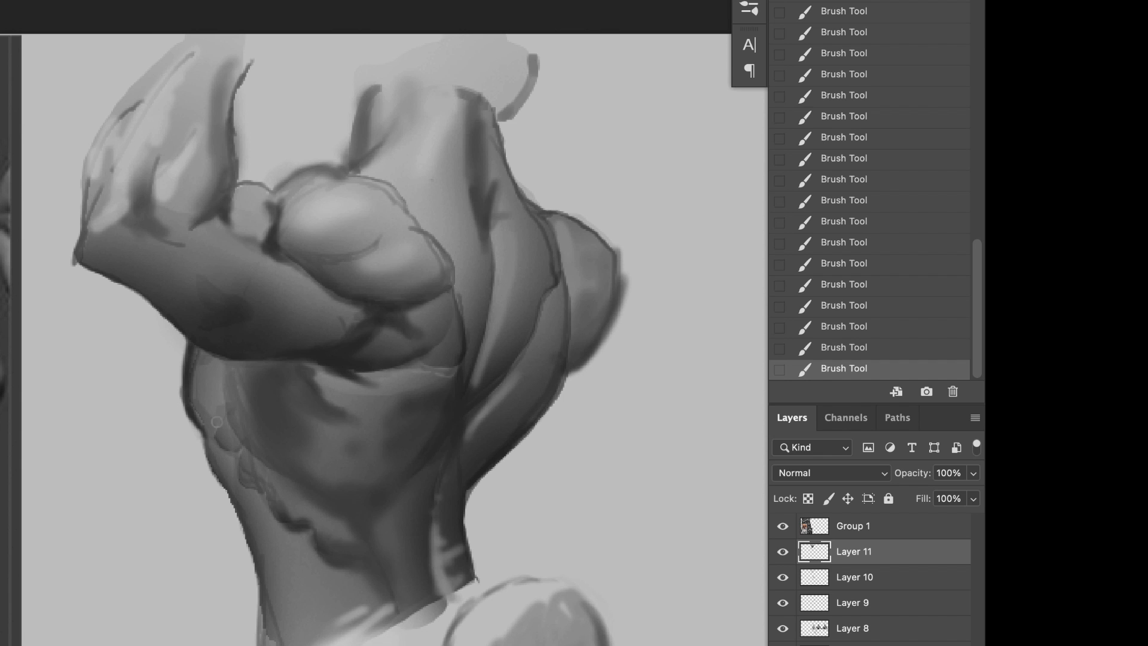
mouse_move(217, 422)
left_mouse_down()
mouse_move(196, 413)
mouse_move(248, 434)
mouse_move(229, 355)
mouse_move(291, 363)
left_mouse_up()
left_click(327, 353, "alt")
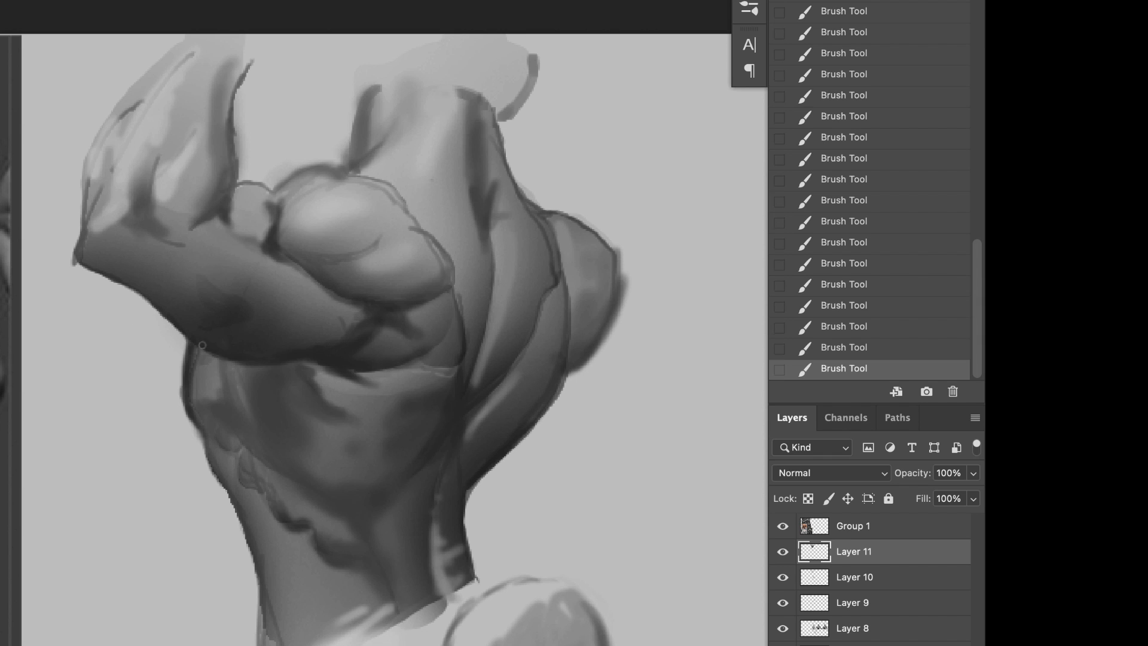
left_click_drag(202, 345, 317, 361)
Step: Darken the crease between the near shoulder's two lobes and soften its upper contour
left_click_drag(286, 259, 380, 244)
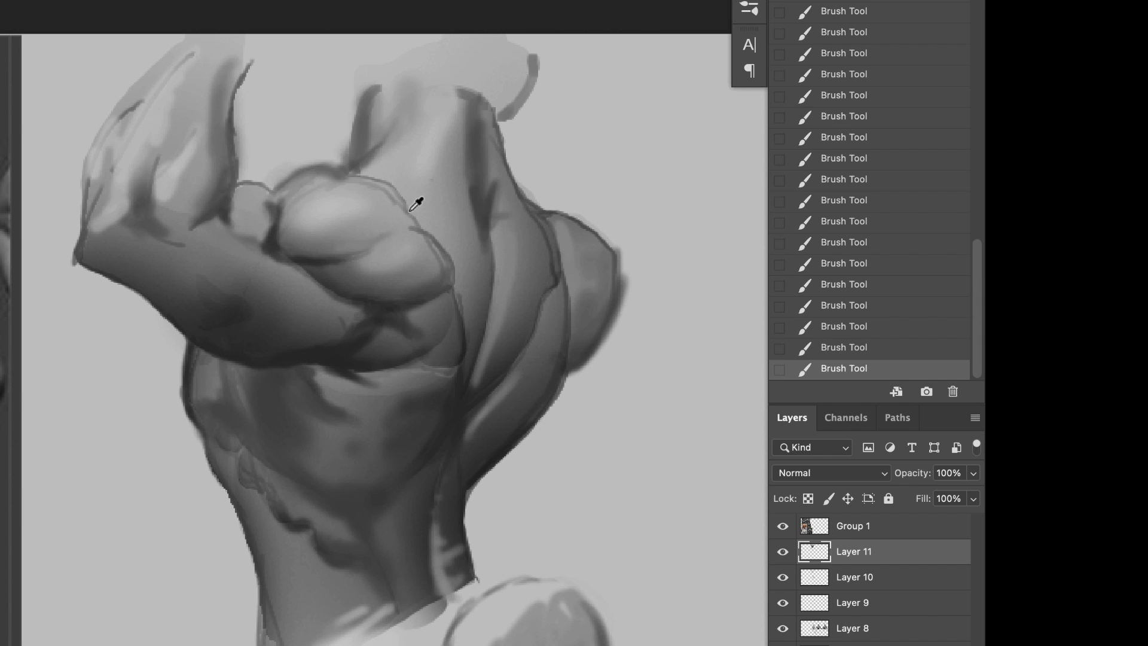
mouse_move(409, 204)
left_mouse_down()
mouse_move(441, 229)
mouse_move(446, 216)
mouse_move(460, 223)
mouse_move(415, 196)
mouse_move(417, 213)
mouse_move(370, 171)
mouse_move(430, 194)
mouse_move(441, 213)
mouse_move(389, 190)
left_mouse_up()
left_click(342, 173, "alt")
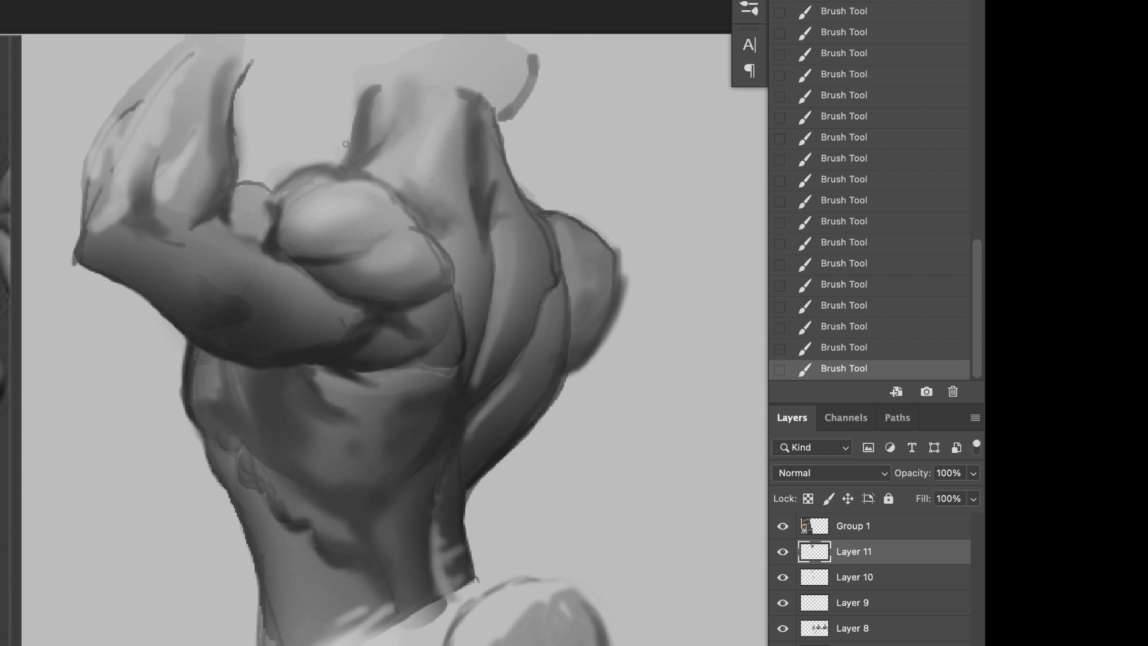
Step: Save the document and clean up the neck's far contour down to the far shoulder using the background tone
key("super+s")
left_click(539, 159, "alt")
left_click_drag(511, 114, 502, 122)
left_click_drag(501, 124, 509, 160)
left_click_drag(507, 153, 523, 188)
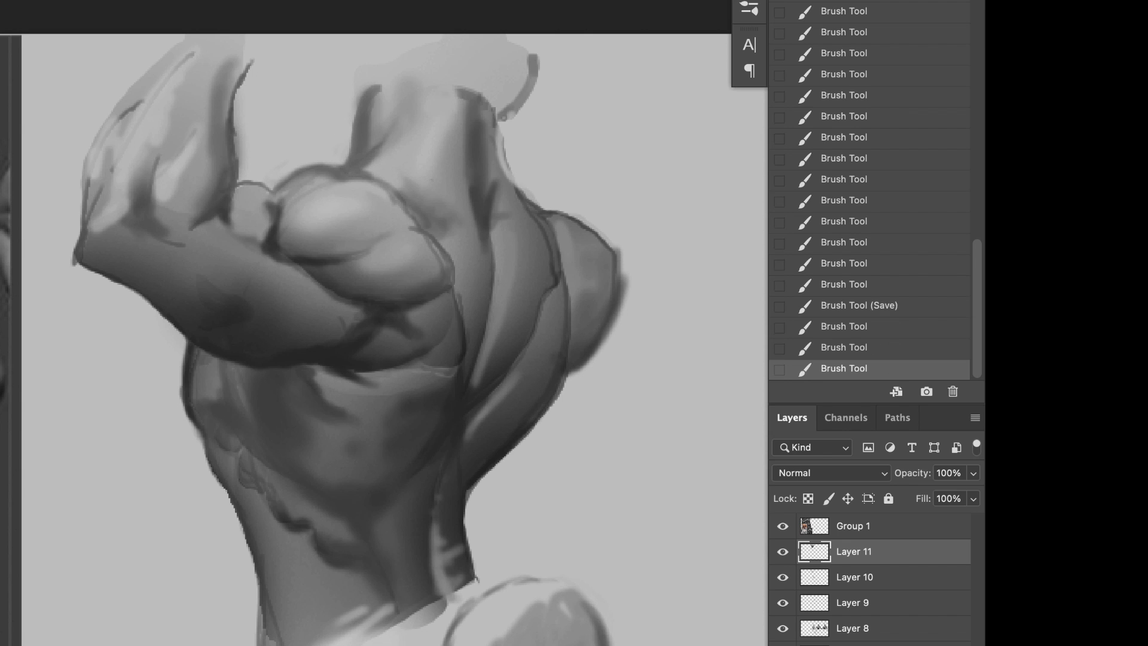
left_click_drag(501, 132, 507, 170)
left_click_drag(506, 165, 526, 192)
left_click_drag(518, 184, 539, 204)
Step: Shade the far shoulder's inner forms and reshape its outer contour
left_click_drag(562, 259, 578, 267)
left_click_drag(563, 268, 589, 268)
left_click_drag(553, 220, 584, 229)
mouse_move(586, 232)
left_mouse_down()
mouse_move(582, 207)
mouse_move(623, 285)
left_mouse_up()
left_click(639, 263, "alt")
left_click_drag(625, 269, 612, 329)
mouse_move(622, 289)
left_mouse_down()
mouse_move(562, 312)
mouse_move(604, 343)
left_mouse_up()
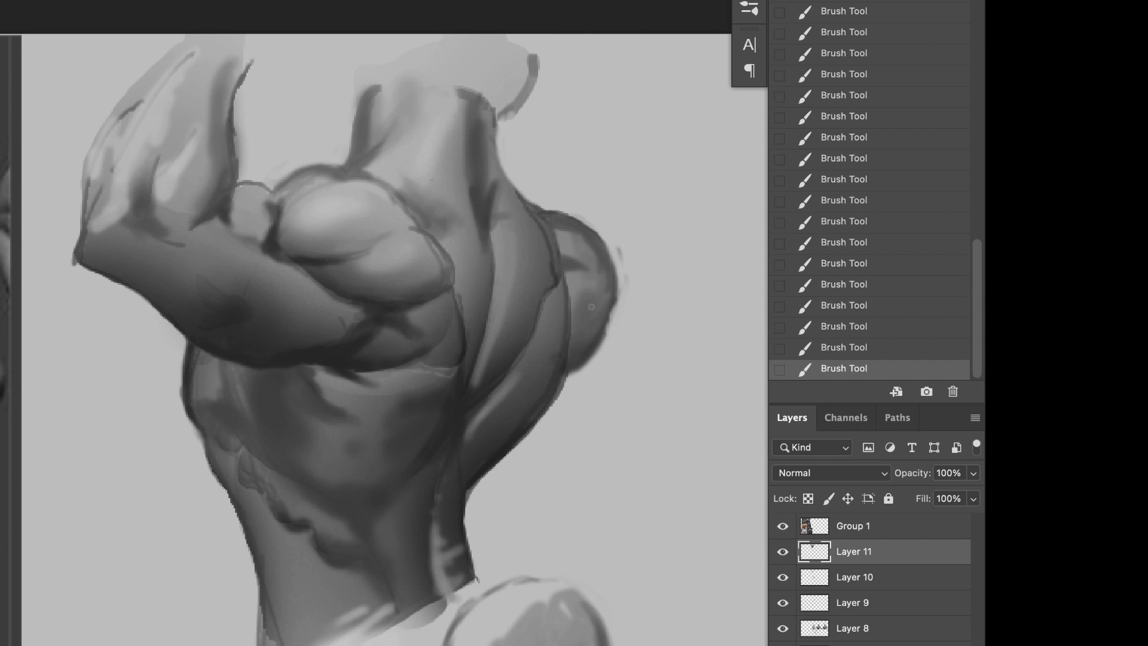
left_click_drag(551, 232, 565, 274)
left_click_drag(588, 312, 575, 350)
left_click_drag(619, 251, 601, 322)
Step: Shade the far flank's lower contour and blend the tones across the spine at the waist
left_click_drag(565, 376, 509, 451)
left_click(498, 420, "alt")
left_click_drag(519, 377, 492, 409)
mouse_move(501, 416)
left_mouse_down()
mouse_move(471, 438)
mouse_move(444, 492)
left_mouse_up()
left_click_drag(444, 448, 411, 489)
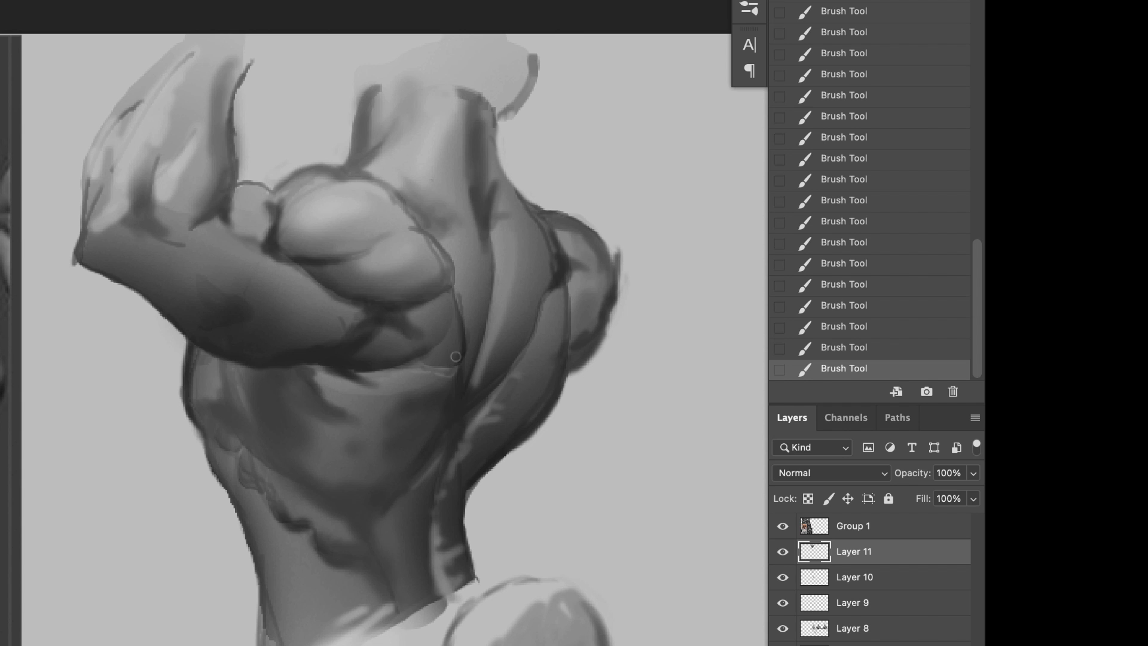
Step: Blend the broad back muscle's upper edge below the shoulder blade with a sampled mid tone
left_click_drag(429, 381, 381, 407)
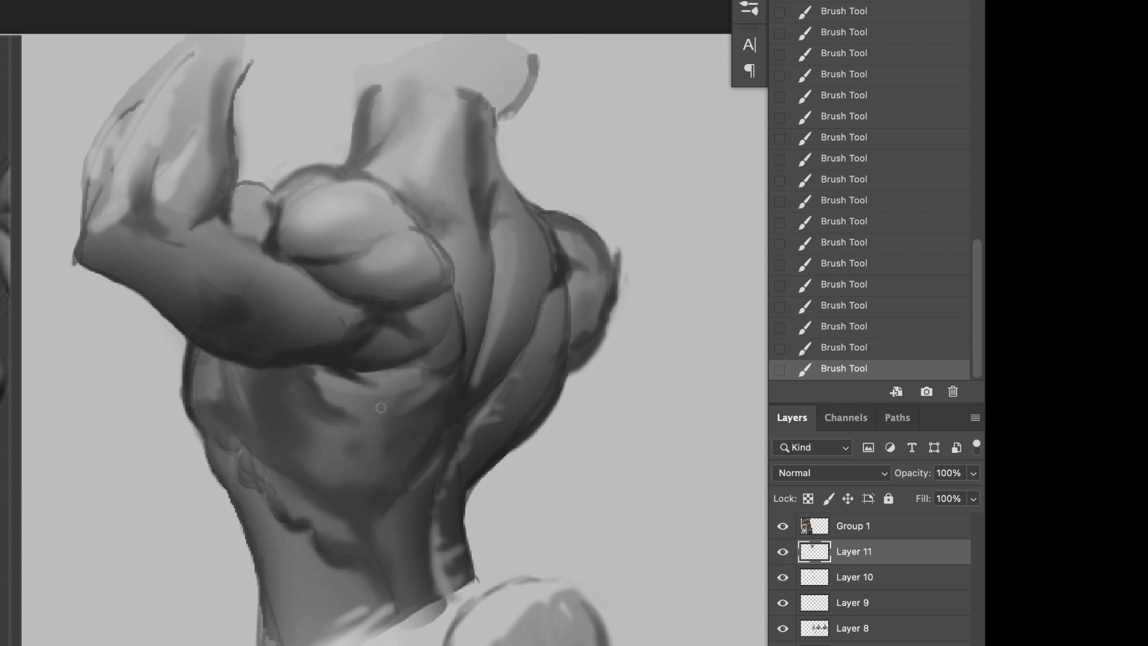
left_click(375, 406, "alt")
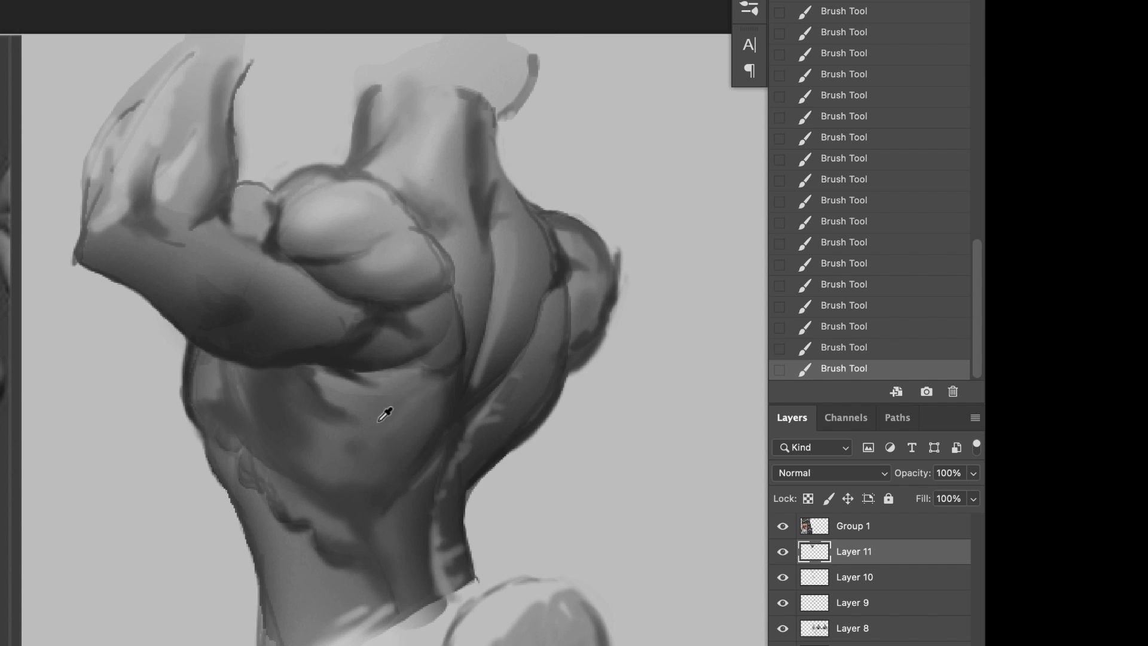
left_click(361, 397, "alt")
Step: Sample a dark tone and strengthen the contour of the near shoulder and shoulder blade beside the spine
left_click(399, 302, "alt")
left_click_drag(441, 242, 461, 351)
left_click_drag(457, 278, 464, 323)
mouse_move(549, 331)
left_mouse_down()
mouse_move(533, 331)
mouse_move(547, 331)
left_mouse_up()
Step: Paint soft highlights on the raised upper arm and near the elbow with light tones sampled from the figure
left_click(332, 212, "alt")
mouse_move(288, 290)
left_mouse_down()
mouse_move(304, 305)
mouse_move(244, 258)
left_mouse_up()
left_click(283, 303, "alt")
mouse_move(170, 258)
left_mouse_down()
mouse_move(221, 268)
mouse_move(204, 268)
left_mouse_up()
left_click(194, 255, "alt")
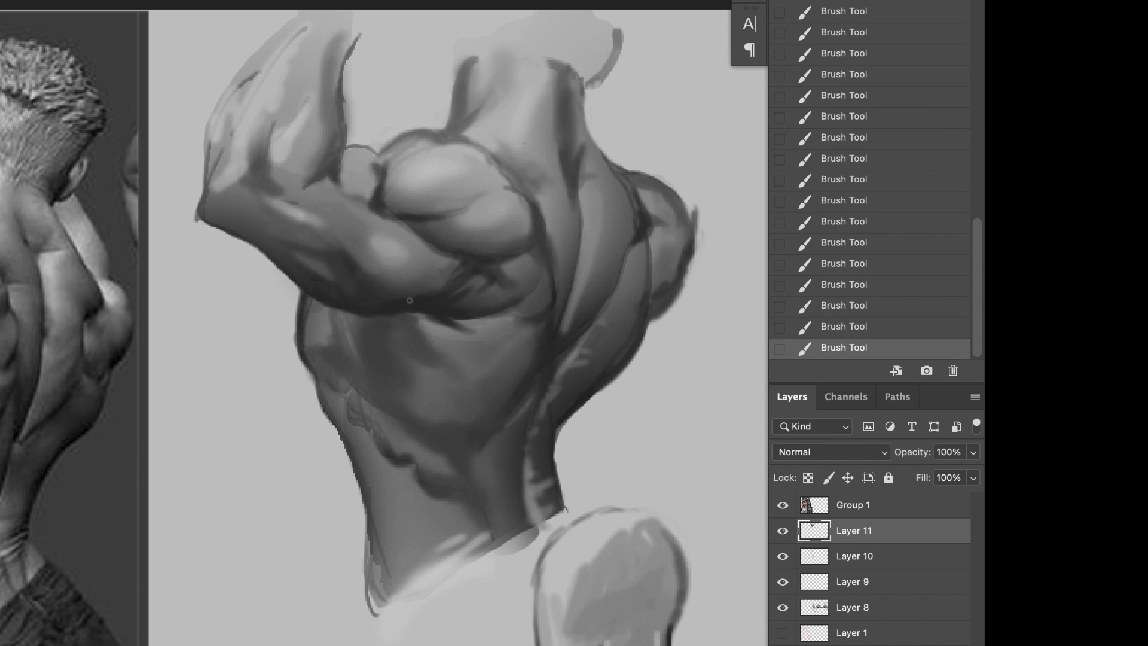
Step: Paint muscle fibre strokes on the broad back muscle below the armpit and a light streak along the far back muscle
mouse_move(409, 314)
left_mouse_down()
mouse_move(452, 339)
mouse_move(377, 386)
left_mouse_up()
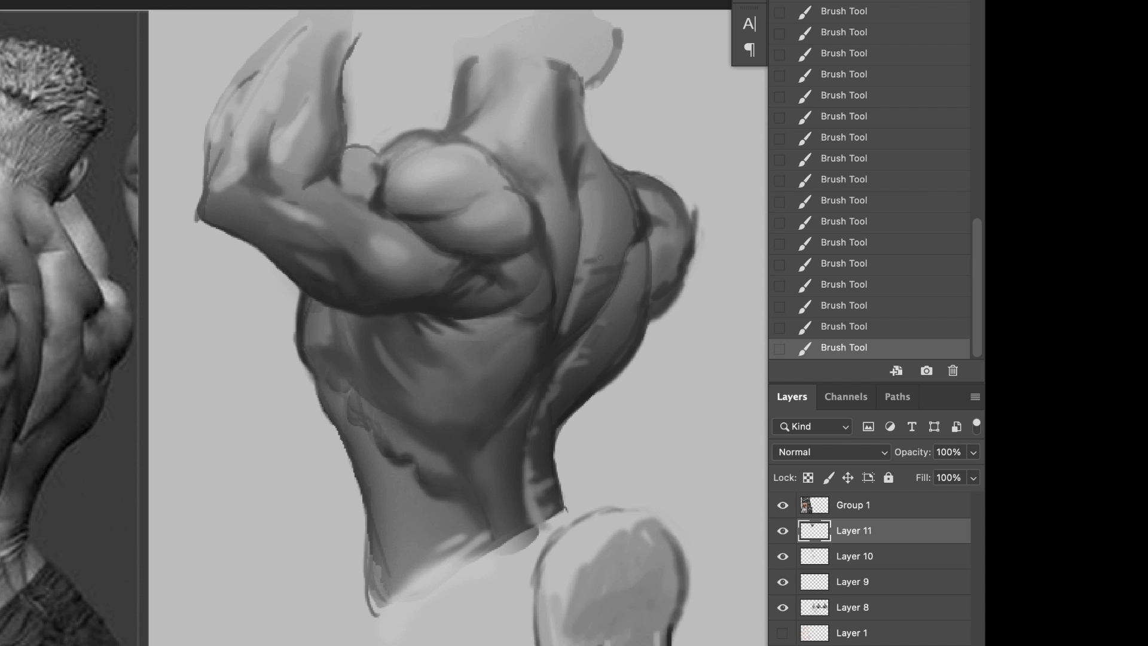
left_click_drag(588, 188, 582, 255)
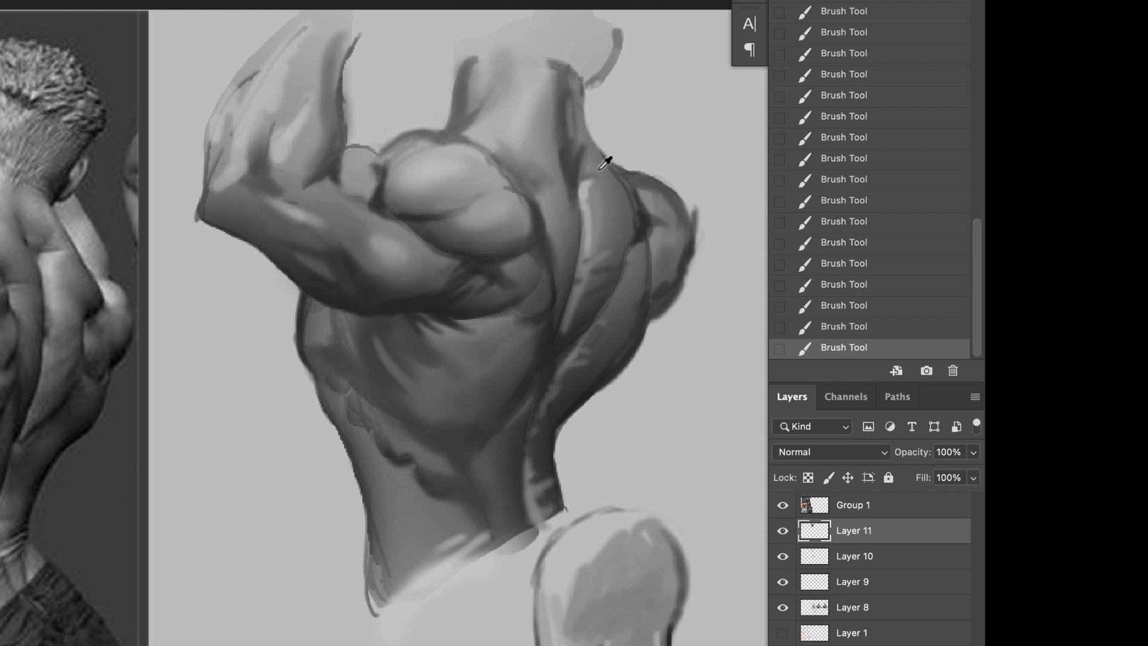
Step: Shade the base of the head where it meets the top of the neck
mouse_move(575, 89)
left_mouse_down()
mouse_move(581, 59)
mouse_move(550, 48)
mouse_move(532, 110)
left_mouse_up()
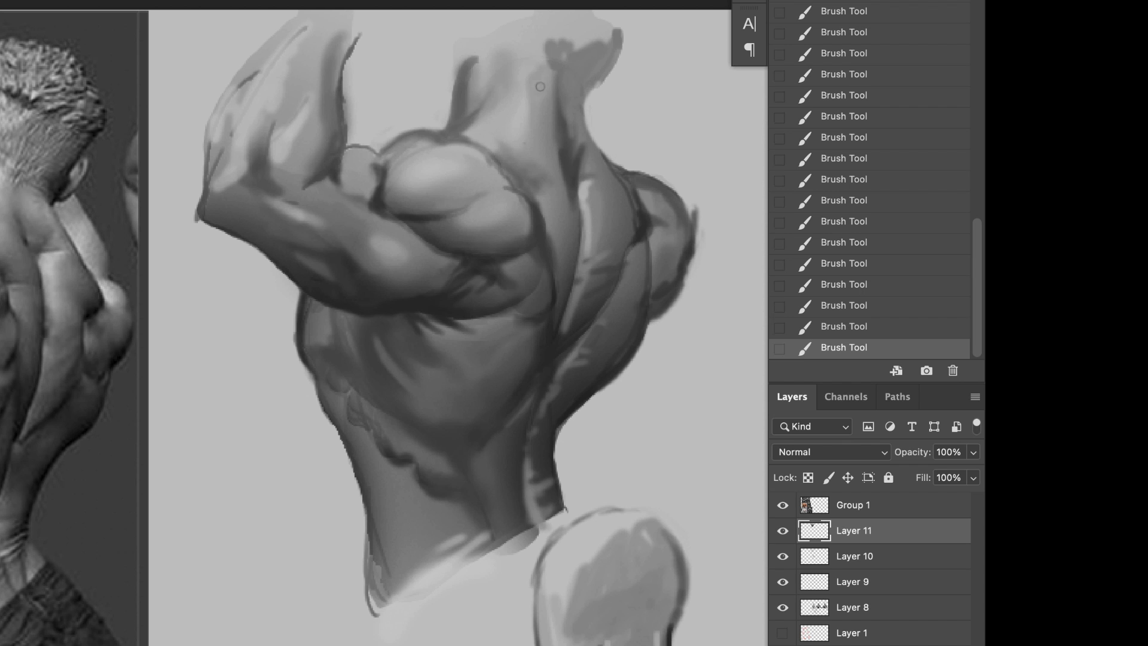
scroll(554, 345, "down", 2)
scroll(553, 345, "up", 1)
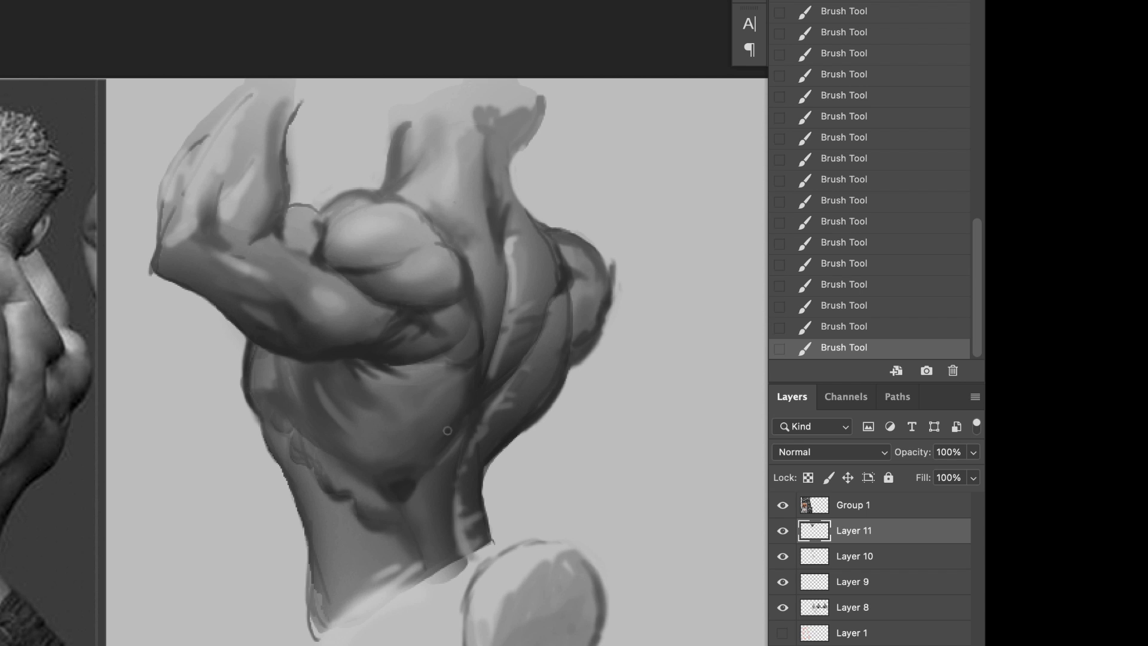
Step: Refine the shading of the rib muscles and lower back and touch up the near shoulder's edge beside the spine
mouse_move(354, 505)
left_mouse_down()
mouse_move(338, 520)
mouse_move(384, 578)
left_mouse_up()
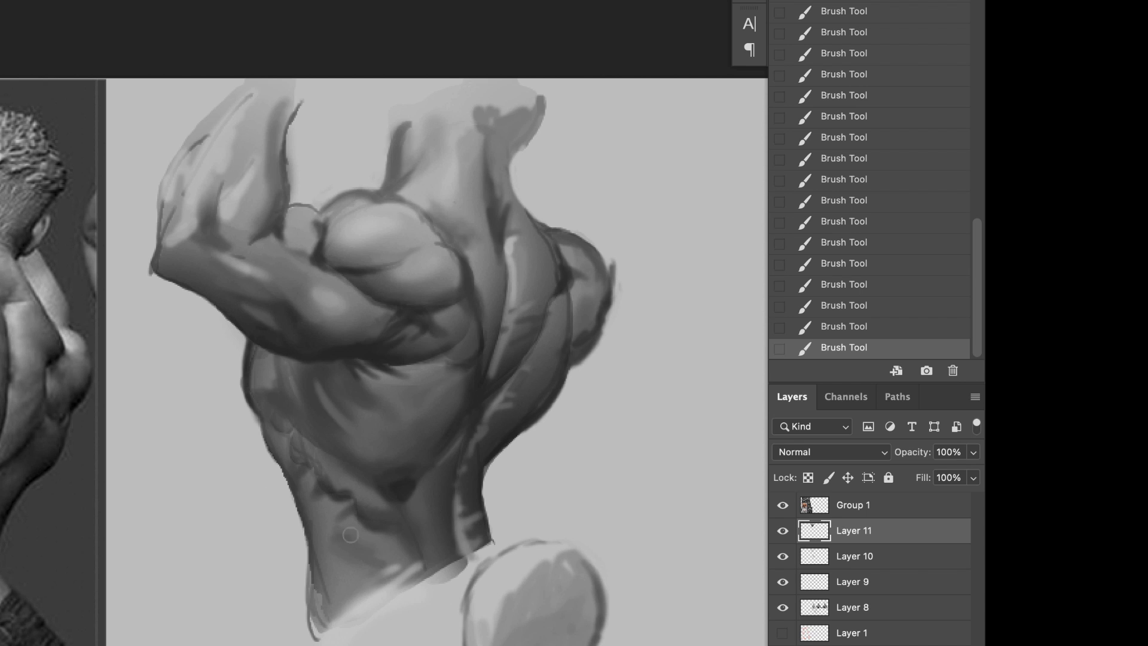
mouse_move(456, 447)
left_mouse_down()
mouse_move(303, 620)
mouse_move(351, 608)
left_mouse_up()
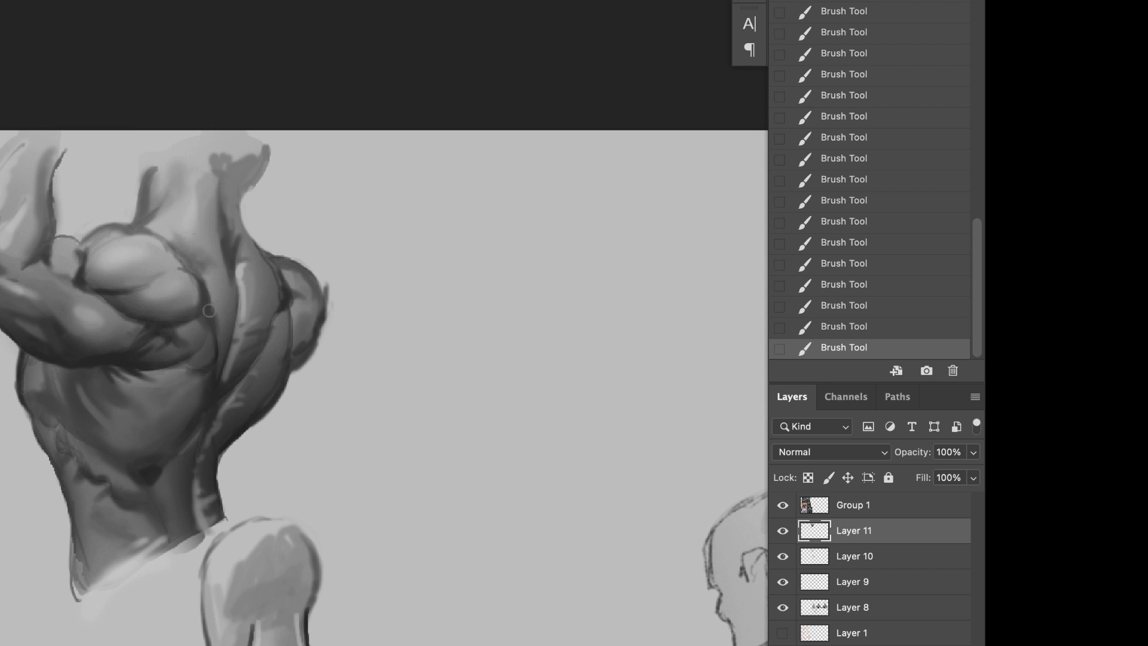
left_click_drag(185, 255, 214, 272)
scroll(450, 443, "down", 1)
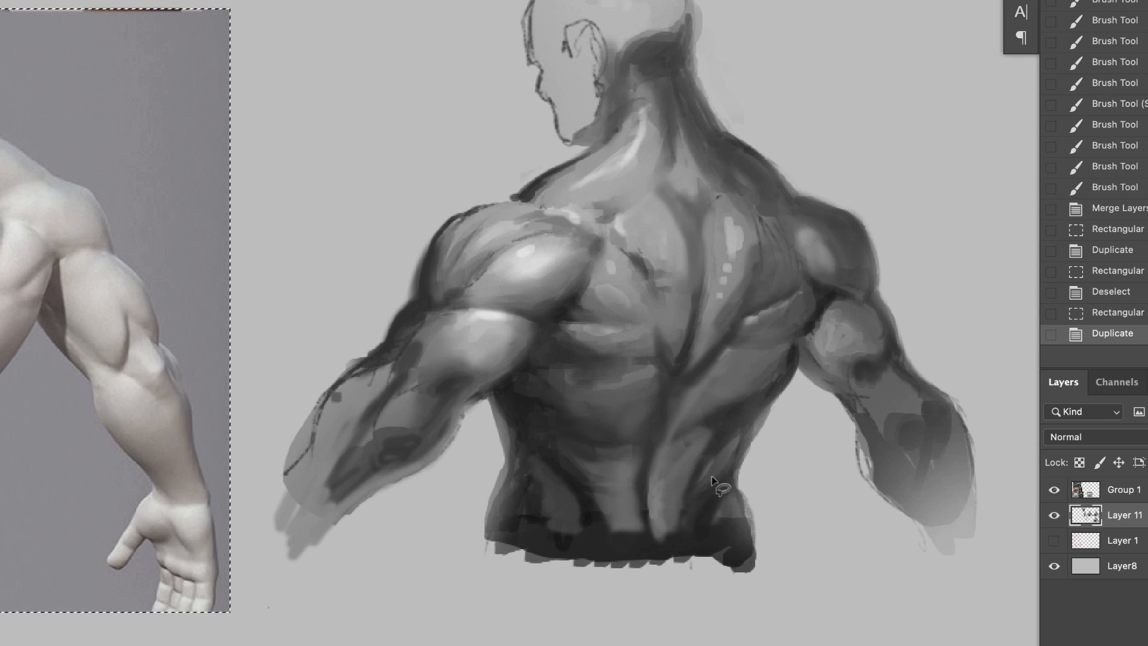
Step: Lasso the far broad back muscle on the figure with both arms lowered and shade it with a large soft brush, then deselect
mouse_move(695, 476)
left_mouse_down()
mouse_move(769, 437)
mouse_move(697, 375)
mouse_move(696, 474)
left_mouse_up()
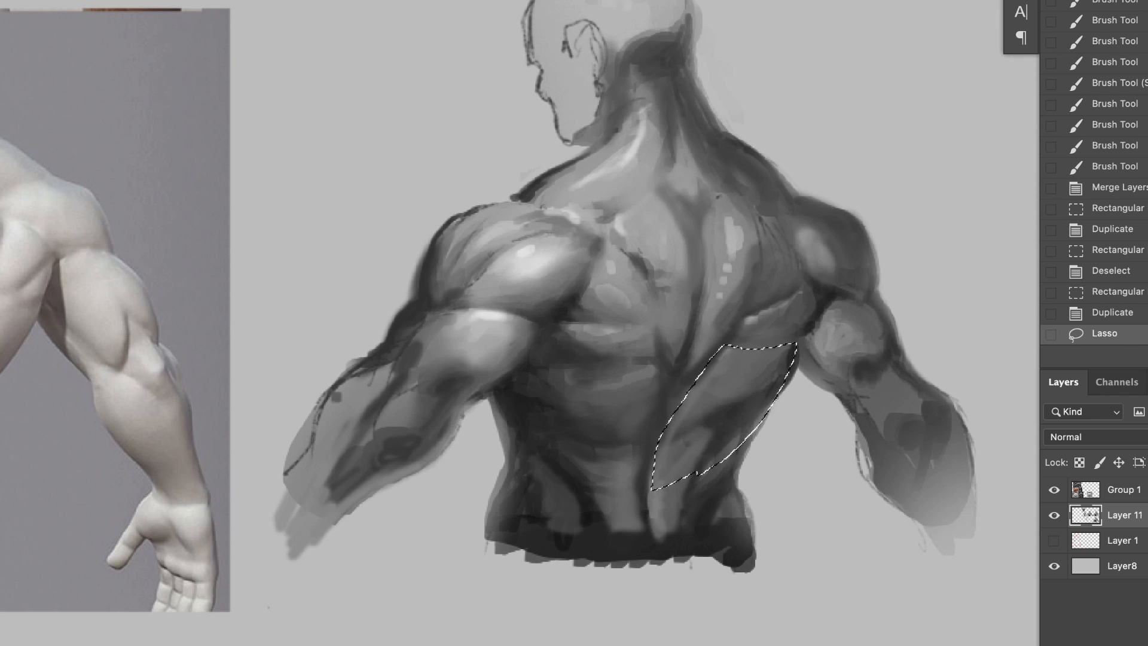
key("b")
right_click(701, 413)
double_click(808, 294)
left_click_drag(739, 374, 684, 448)
left_click(723, 383, "alt")
left_click_drag(798, 359, 718, 466)
left_click_drag(801, 365, 711, 478)
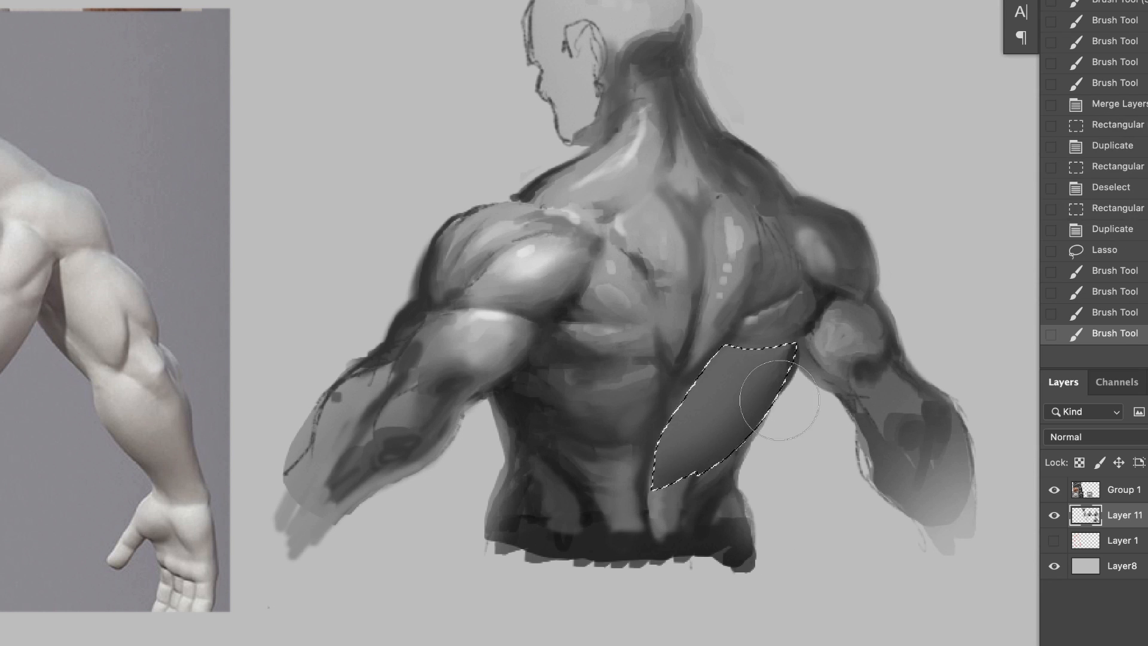
left_click_drag(779, 403, 694, 484)
mouse_move(798, 377)
left_mouse_down()
mouse_move(675, 493)
mouse_move(604, 505)
mouse_move(512, 425)
mouse_move(589, 362)
mouse_move(654, 360)
left_mouse_up()
key("super+d")
Step: Lasso the near broad back muscle, shade it darker toward its lower edge with a large soft brush, and deselect
key("l")
key("b")
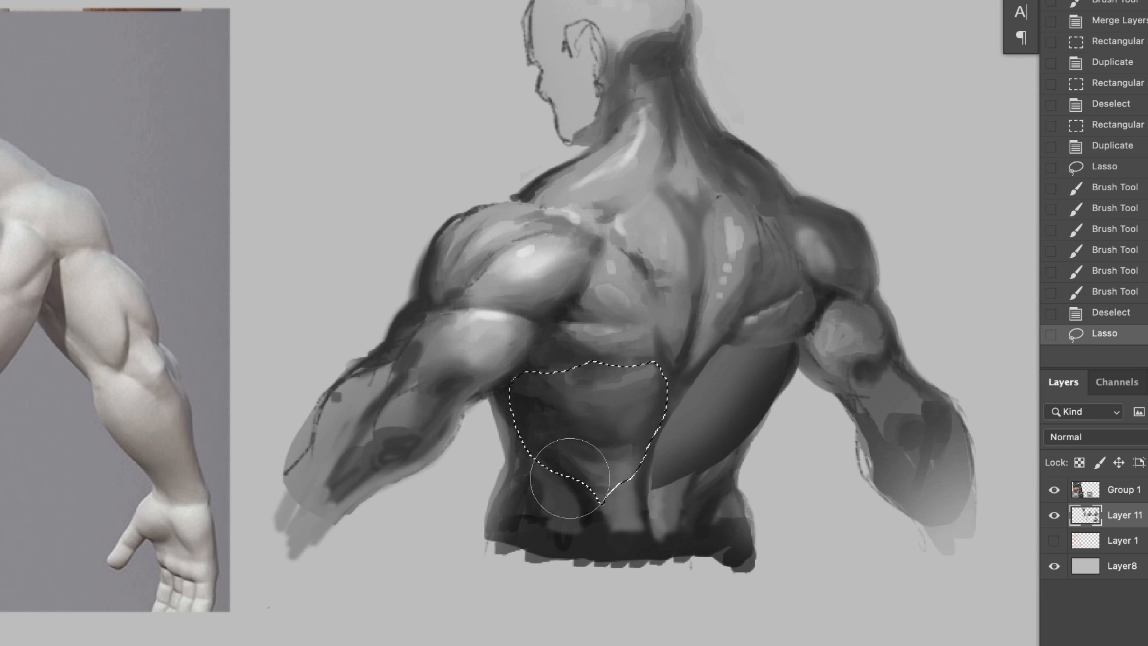
left_click_drag(553, 476, 633, 473)
left_click_drag(538, 442, 628, 485)
left_click_drag(562, 466, 658, 443)
left_click_drag(574, 478, 663, 418)
left_click(616, 377, "alt")
left_click_drag(687, 352, 610, 371)
left_click_drag(670, 341, 628, 382)
key("super+d")
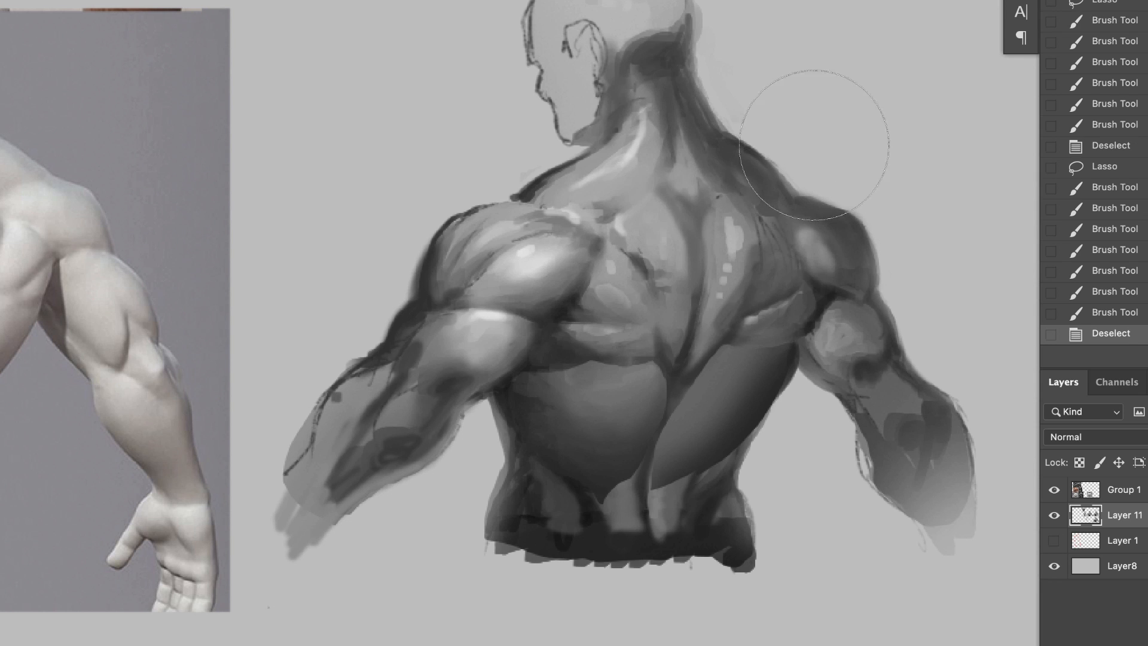
Step: Lasso the small muscle under the near shoulder blade by the armpit, shade it softly, and deselect
left_click_drag(627, 237, 630, 254)
mouse_move(533, 388)
left_mouse_down()
mouse_move(590, 375)
mouse_move(534, 386)
mouse_move(556, 371)
left_mouse_up()
key("b")
left_click(610, 305, "alt")
left_click_drag(598, 341, 562, 358)
key("super+d")
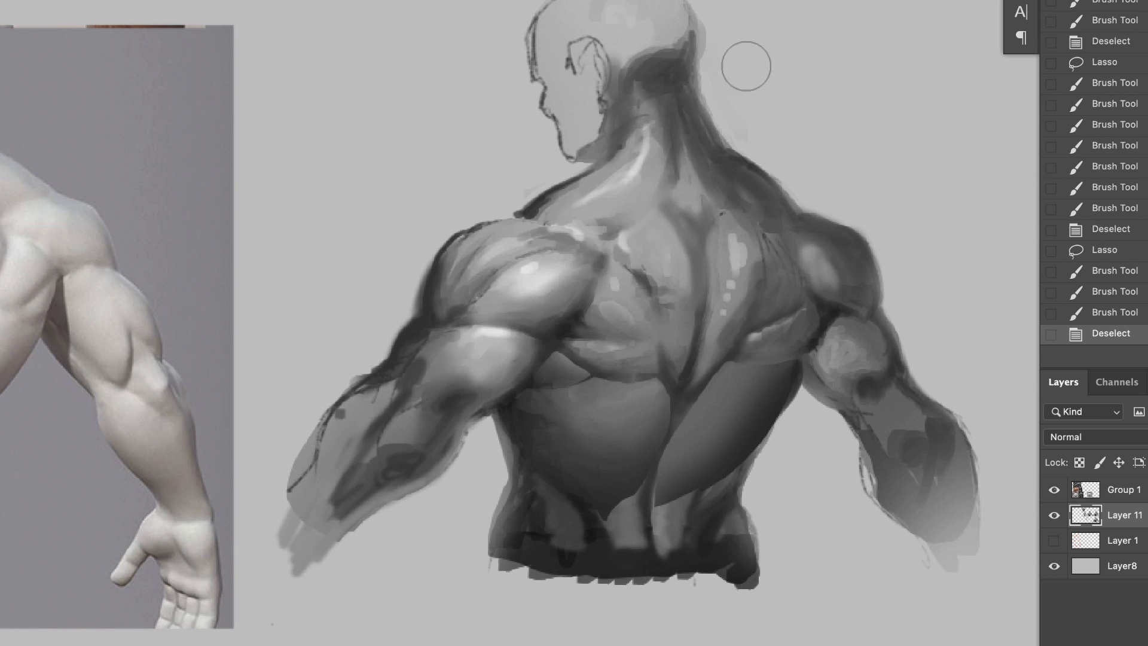
Step: Lasso the muscle below the far shoulder blade by the armpit, shade it with soft strokes, and deselect
key("l")
mouse_move(802, 359)
left_mouse_down()
mouse_move(746, 340)
mouse_move(730, 359)
left_mouse_up()
mouse_move(806, 362)
left_mouse_down()
mouse_move(823, 318)
mouse_move(777, 371)
left_mouse_up()
key("b")
key("super+z")
left_click_drag(822, 317, 790, 376)
mouse_move(813, 335)
left_mouse_down()
mouse_move(759, 359)
mouse_move(783, 322)
left_mouse_up()
left_click(728, 403, "alt")
left_click_drag(747, 359, 801, 317)
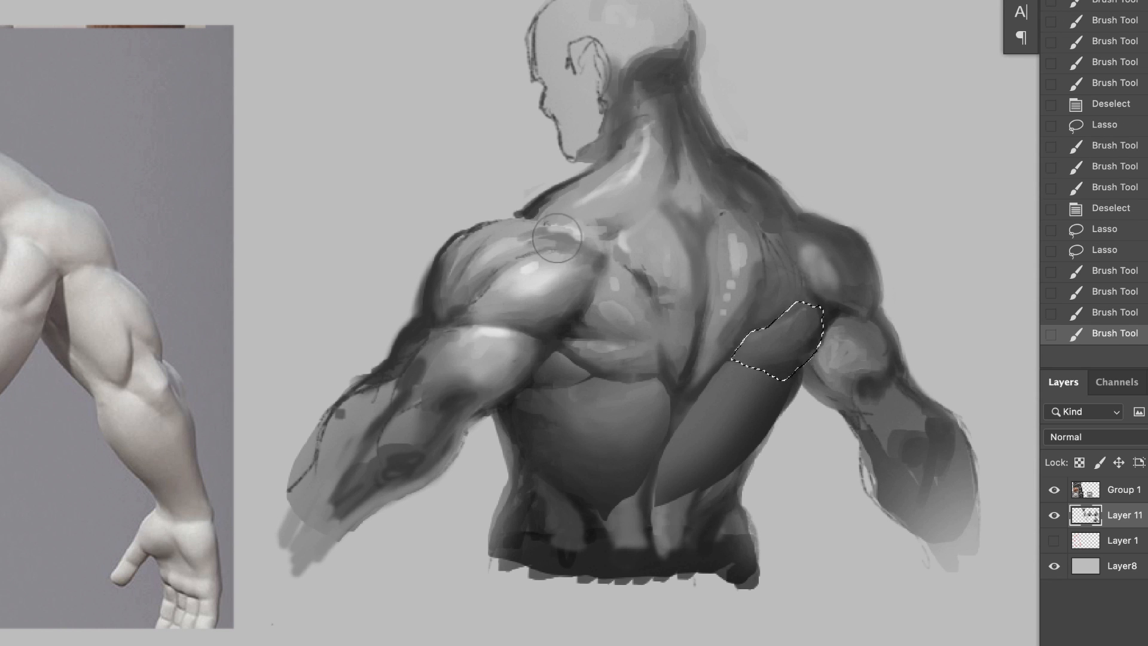
key("super+d")
Step: Lasso the elongated muscle between the spine and far shoulder blade, smooth its highlights into mid tones, and deselect
key("l")
mouse_move(743, 346)
left_mouse_down()
mouse_move(705, 224)
mouse_move(682, 405)
left_mouse_up()
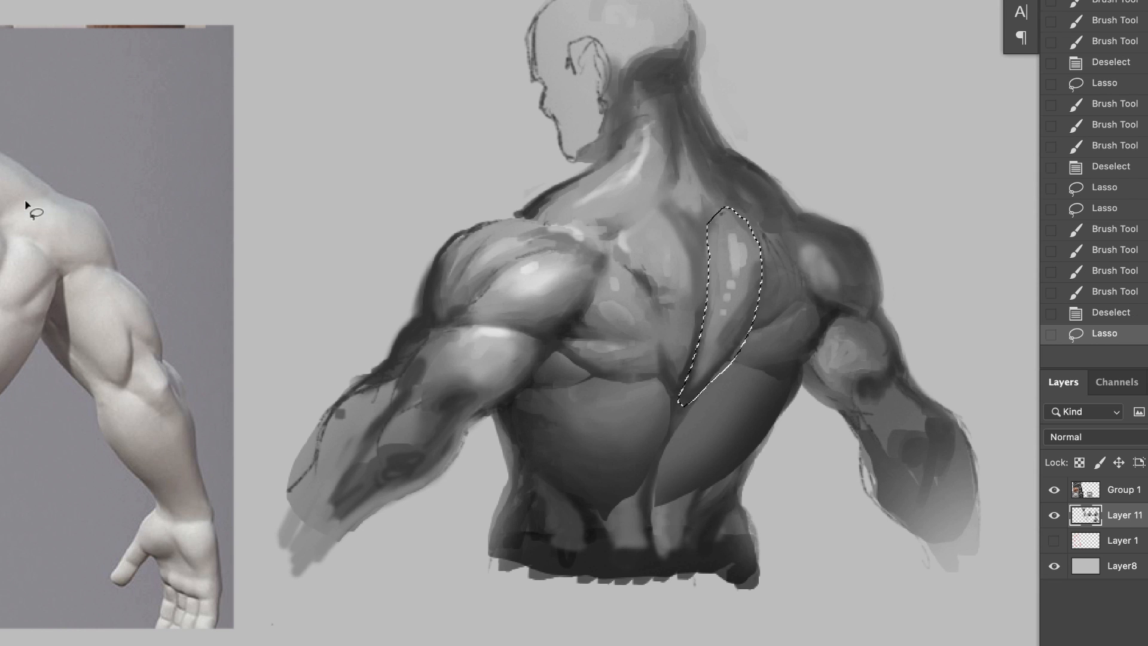
key("b")
mouse_move(718, 359)
left_mouse_down()
mouse_move(757, 347)
mouse_move(742, 246)
mouse_move(732, 310)
left_mouse_up()
left_click_drag(738, 257, 721, 341)
left_click_drag(731, 307, 703, 371)
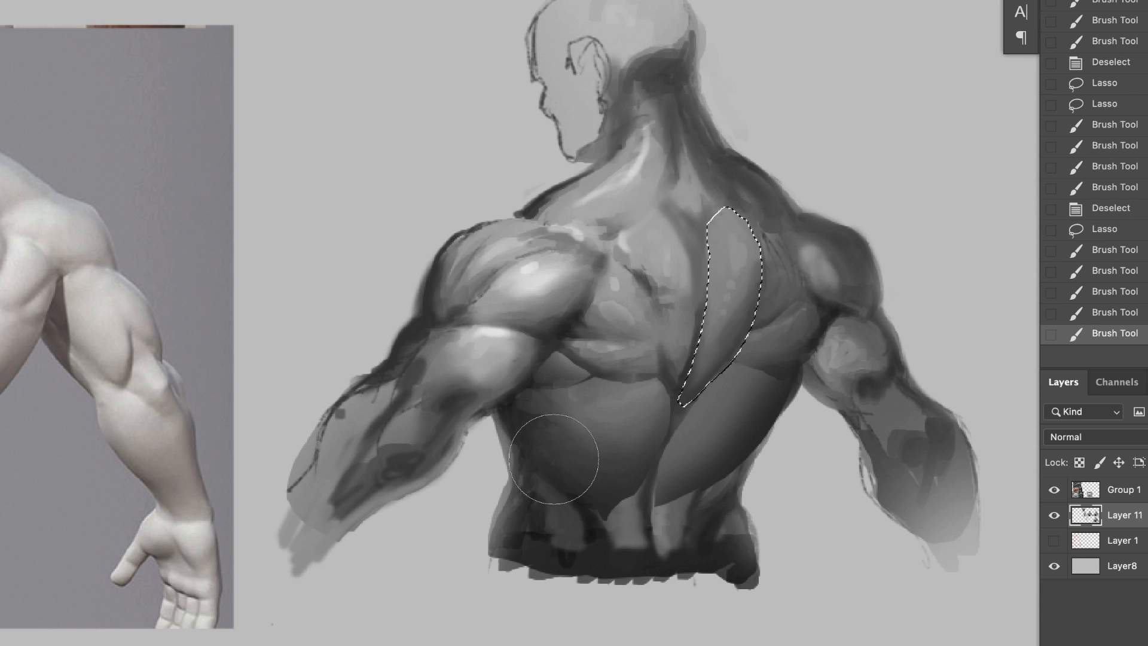
key("super+d")
Step: Lasso the near shoulder's rear deltoid and repaint it with a soft gradient toward its inner edge
key("l")
mouse_move(643, 300)
left_mouse_down()
mouse_move(613, 252)
mouse_move(745, 251)
left_mouse_up()
key("super+d")
mouse_move(678, 333)
left_mouse_down()
mouse_move(761, 261)
mouse_move(577, 326)
left_mouse_up()
key("b")
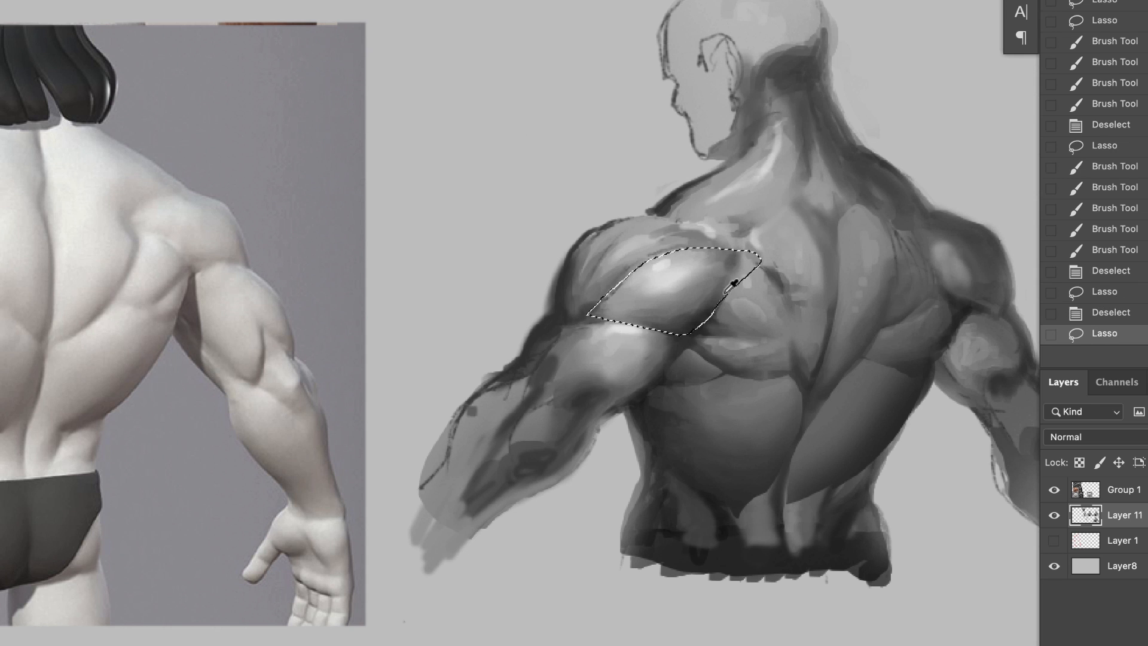
left_click_drag(731, 287, 676, 311)
left_click_drag(723, 263, 634, 299)
left_click_drag(664, 269, 705, 287)
mouse_move(711, 293)
left_mouse_down()
mouse_move(726, 248)
mouse_move(670, 263)
left_mouse_up()
left_click_drag(652, 257, 634, 287)
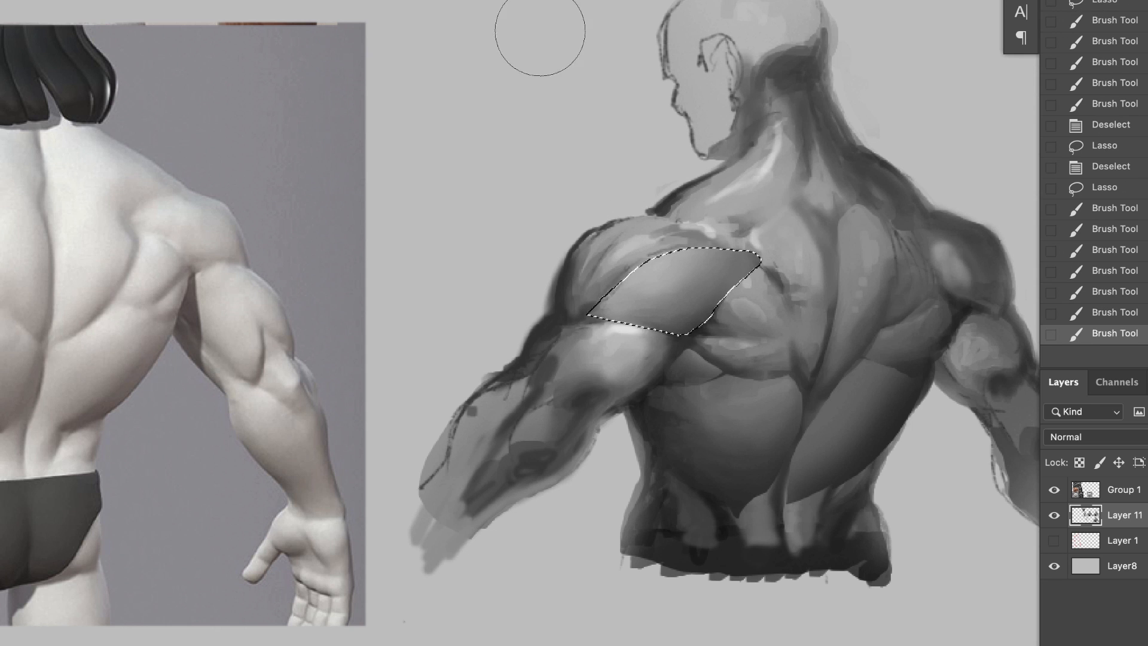
Step: Lasso the near lower-back area beneath the broad back muscle, shade it with a soft brush, and deselect
left_click_drag(710, 474, 697, 471)
key("l")
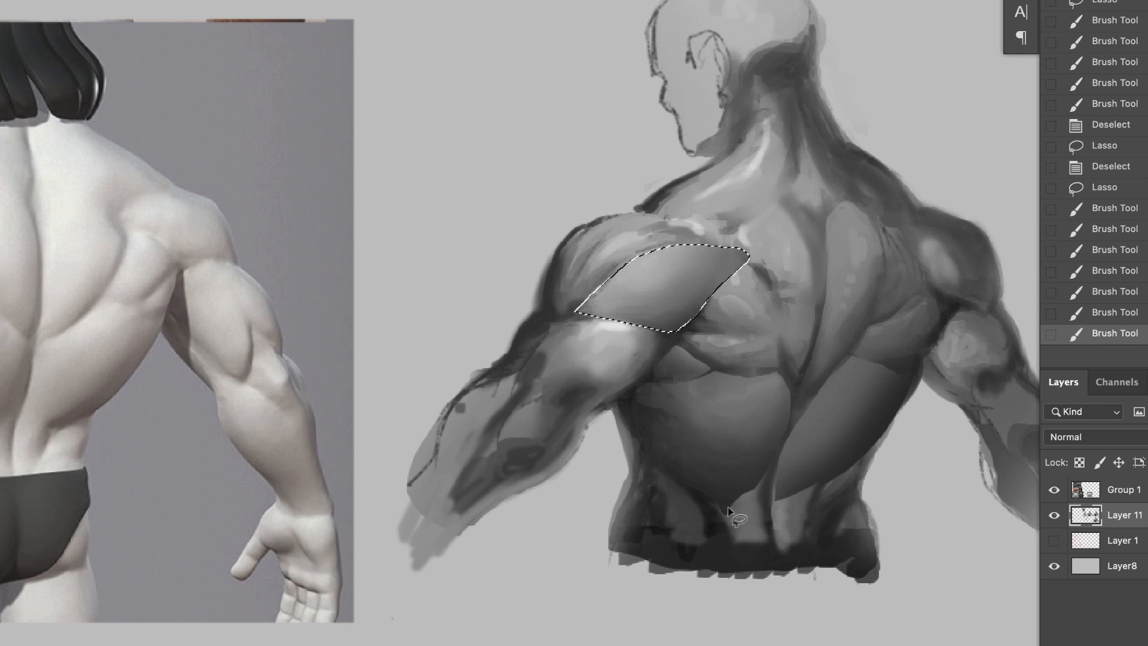
mouse_move(689, 542)
left_mouse_down()
mouse_move(719, 502)
mouse_move(714, 537)
mouse_move(699, 488)
left_mouse_up()
key("b")
left_click_drag(699, 488, 718, 514)
left_click(731, 556, "alt")
mouse_move(697, 553)
left_mouse_down()
mouse_move(733, 589)
mouse_move(697, 556)
left_mouse_up()
left_click_drag(724, 538, 687, 556)
mouse_move(664, 490)
left_mouse_down()
mouse_move(705, 478)
mouse_move(670, 466)
left_mouse_up()
key("super+d")
Step: Lasso a thin strip along the far broad back muscle's lower edge, shade it with a sampled tone, and deselect
key("l")
mouse_move(786, 501)
left_mouse_down()
mouse_move(754, 490)
mouse_move(787, 492)
mouse_move(841, 423)
mouse_move(778, 478)
mouse_move(799, 480)
left_mouse_up()
key("b")
left_click(668, 362, "alt")
left_click_drag(799, 480, 869, 385)
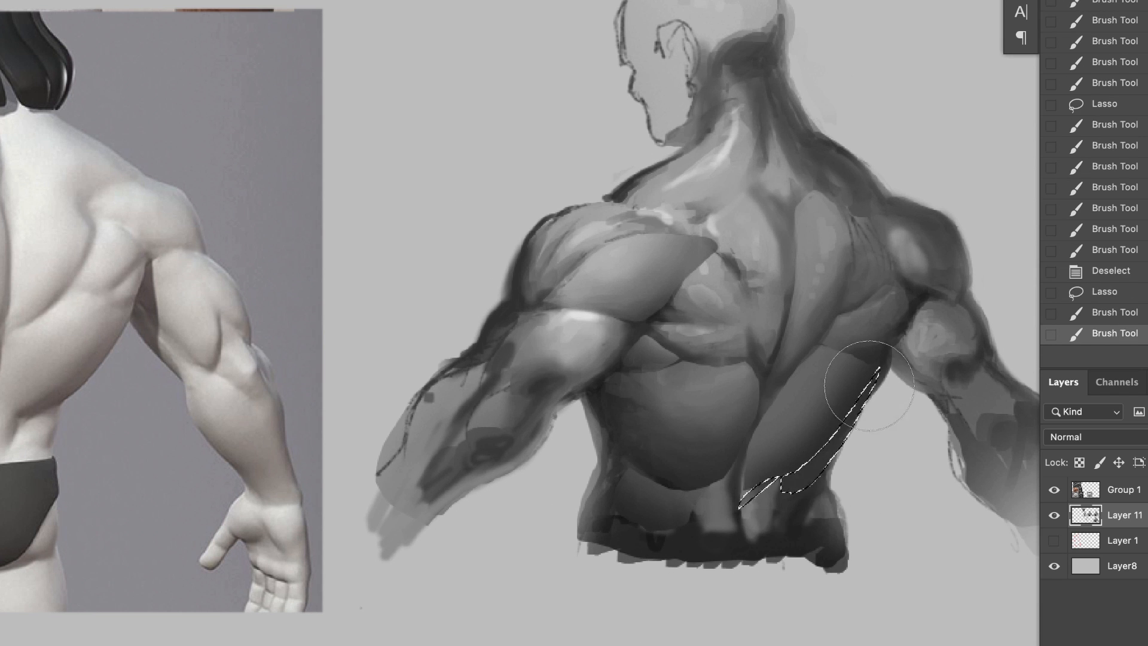
key("super+d")
Step: Shade the lower spine with a smaller brush and blend the near broad back muscle's bottom edge using sampled tones
right_click(750, 525)
key("[")
mouse_move(727, 521)
left_mouse_down()
mouse_move(737, 534)
mouse_move(763, 483)
mouse_move(775, 516)
left_mouse_up()
left_click(777, 478, "alt")
mouse_move(765, 483)
left_mouse_down()
mouse_move(741, 515)
mouse_move(742, 534)
left_mouse_up()
left_click(724, 470, "alt")
left_click_drag(732, 459, 721, 494)
mouse_move(720, 484)
left_mouse_down()
mouse_move(688, 503)
mouse_move(658, 483)
left_mouse_up()
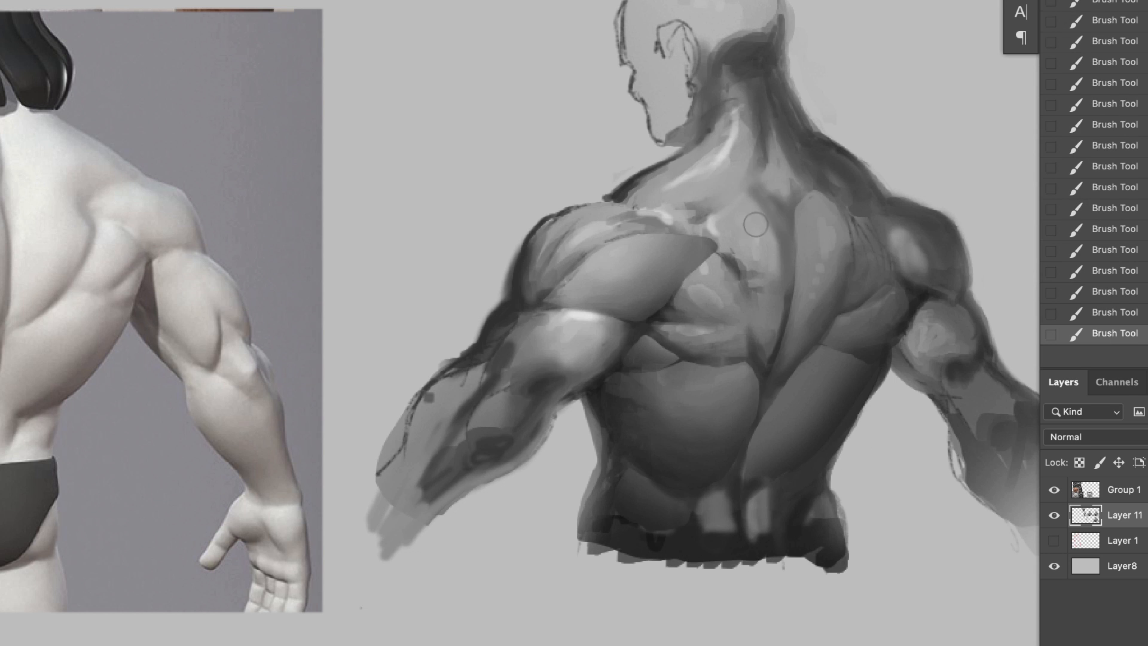
Step: Blend the upper middle back and deepen the shading down the far side of the neck into the trapezius
left_click_drag(756, 224, 758, 185)
left_click_drag(765, 274, 761, 299)
mouse_move(798, 197)
left_mouse_down()
mouse_move(801, 177)
mouse_move(857, 206)
left_mouse_up()
left_click_drag(795, 144, 811, 174)
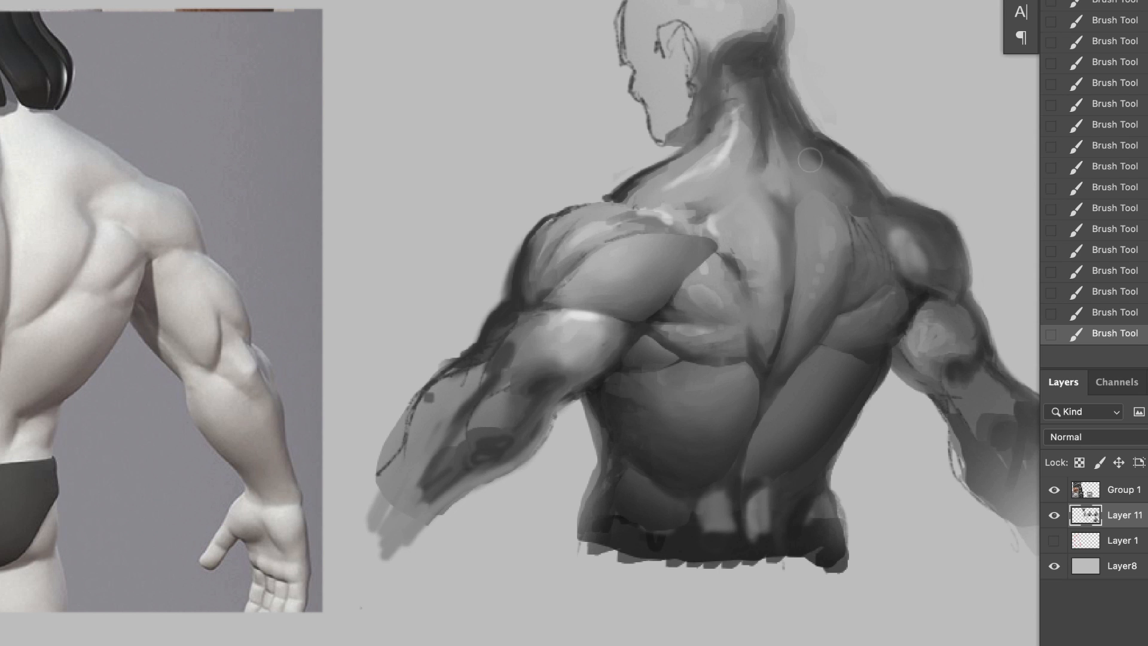
left_click_drag(794, 122, 837, 175)
left_click_drag(792, 83, 821, 147)
Step: Smooth the near shoulder's rear deltoid and soften the bright patches along its top edge with a sampled tone
left_click_drag(549, 299, 554, 285)
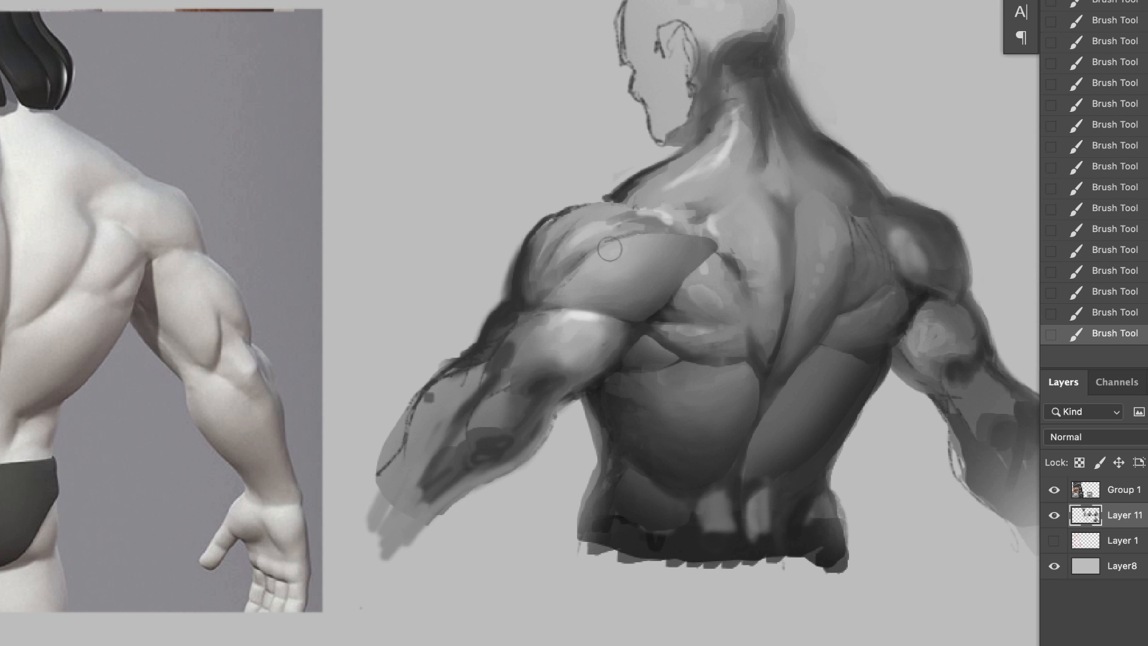
mouse_move(607, 251)
left_mouse_down()
mouse_move(562, 278)
mouse_move(574, 233)
left_mouse_up()
left_click(653, 201, "alt")
mouse_move(648, 214)
left_mouse_down()
mouse_move(682, 222)
mouse_move(735, 184)
mouse_move(717, 239)
mouse_move(738, 258)
left_mouse_up()
Step: Redo the soft shading stroke along the far side of the spine groove using a sampled tone
mouse_move(798, 221)
left_mouse_down()
mouse_move(799, 324)
mouse_move(798, 314)
left_mouse_up()
key("super+z")
key("super+z")
left_click(817, 249, "alt")
left_click_drag(803, 261, 791, 342)
Step: Shade over the far shoulder's deltoid with sampled grey tones to round it into one smooth form
left_click(896, 233, "alt")
left_click_drag(901, 227, 928, 267)
left_click(915, 224, "alt")
mouse_move(926, 225)
left_mouse_down()
mouse_move(898, 244)
mouse_move(910, 241)
mouse_move(933, 278)
left_mouse_up()
key("[")
left_click(908, 259, "alt")
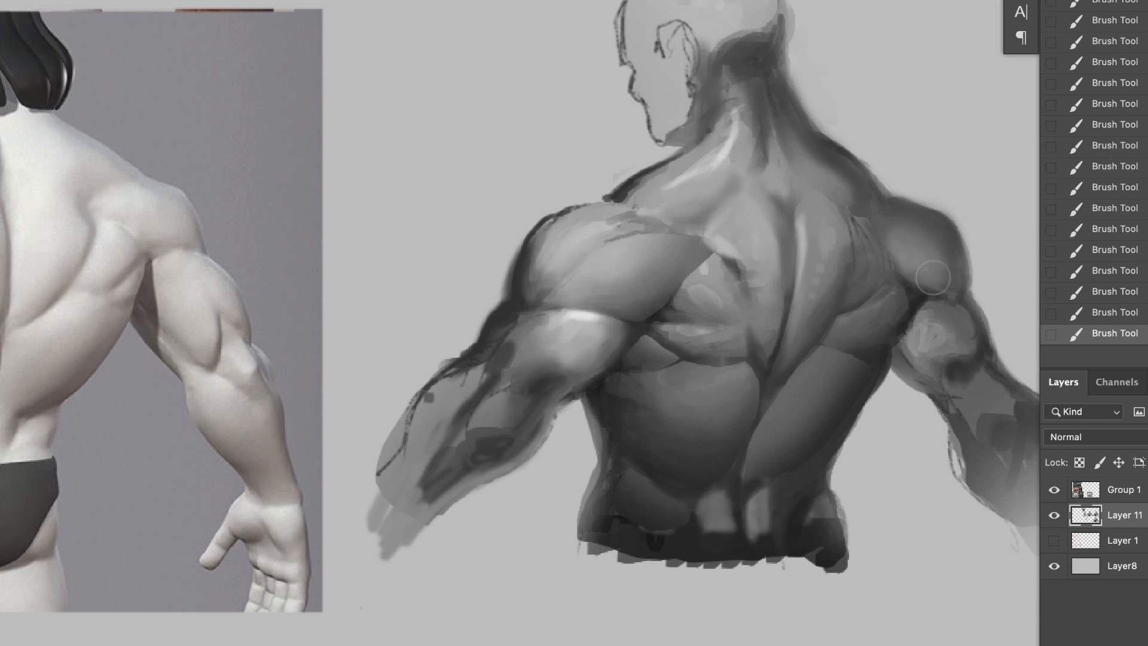
Step: Blend the far shoulder blade muscles into the deltoid with a smaller brush and sampled tones
left_click(716, 234, "alt")
mouse_move(848, 250)
left_mouse_down()
mouse_move(854, 214)
mouse_move(865, 256)
mouse_move(886, 267)
left_mouse_up()
left_click(878, 249, "alt")
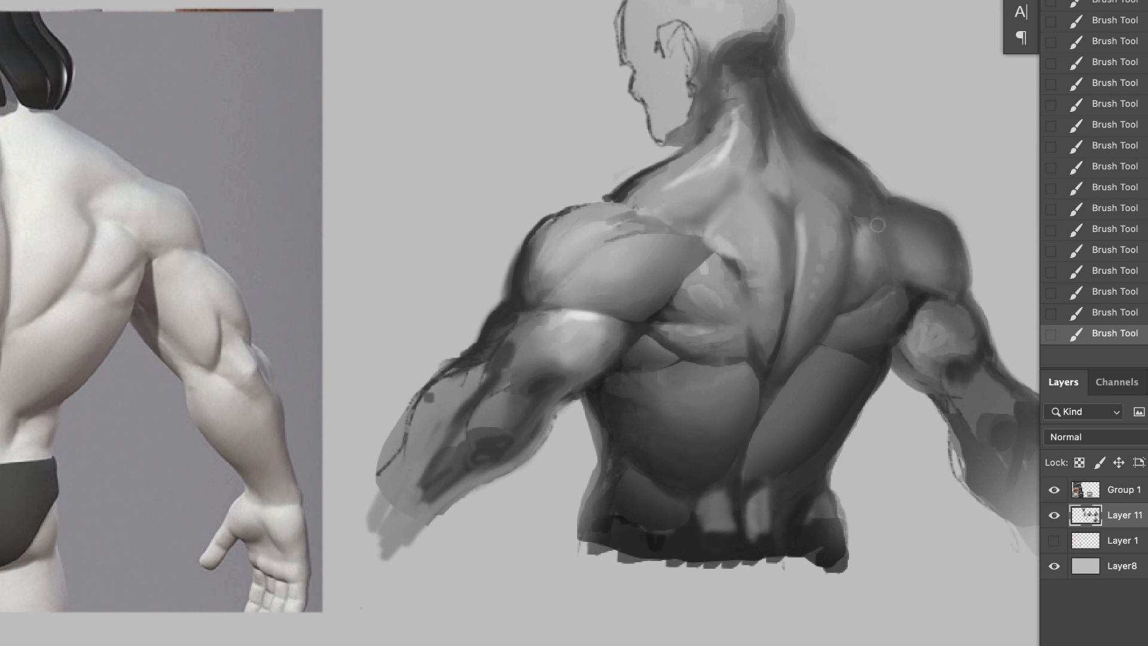
Step: Soften the lower back around the spine and the near waist with a larger brush and sampled tones
left_click(761, 532, "alt")
key("]")
mouse_move(772, 529)
left_mouse_down()
mouse_move(807, 544)
mouse_move(680, 541)
mouse_move(781, 561)
left_mouse_up()
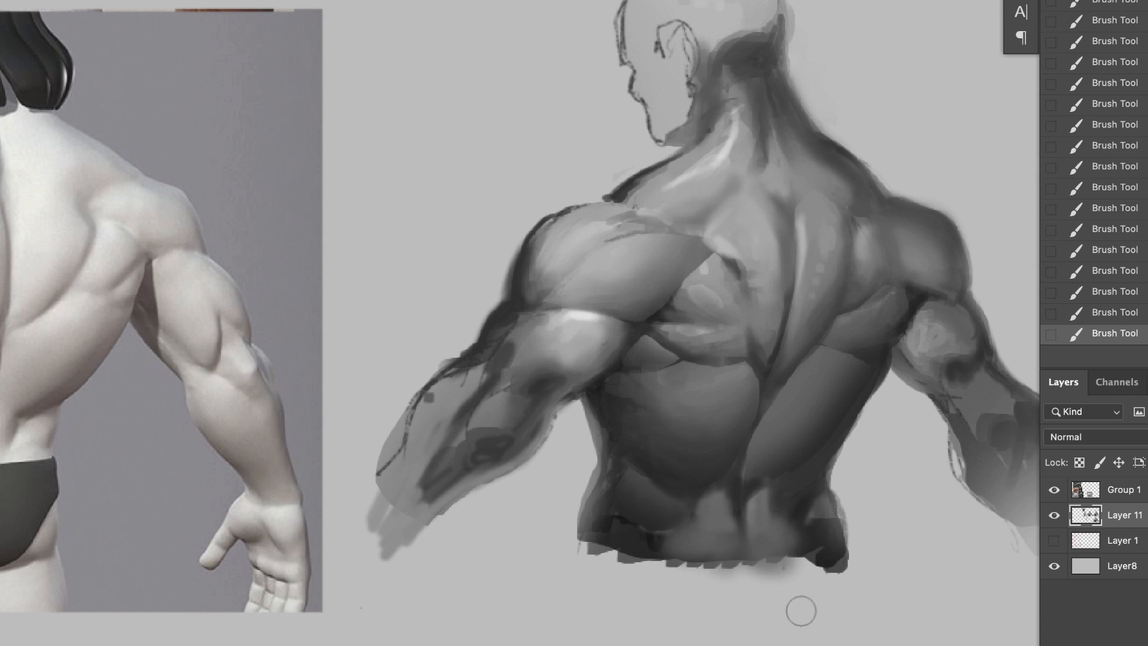
left_click(660, 532, "alt")
left_click_drag(659, 533, 598, 547)
Step: Darken the near forearm's outer side and elbow with broad soft strokes
left_click_drag(478, 378, 428, 458)
left_click_drag(474, 417, 456, 451)
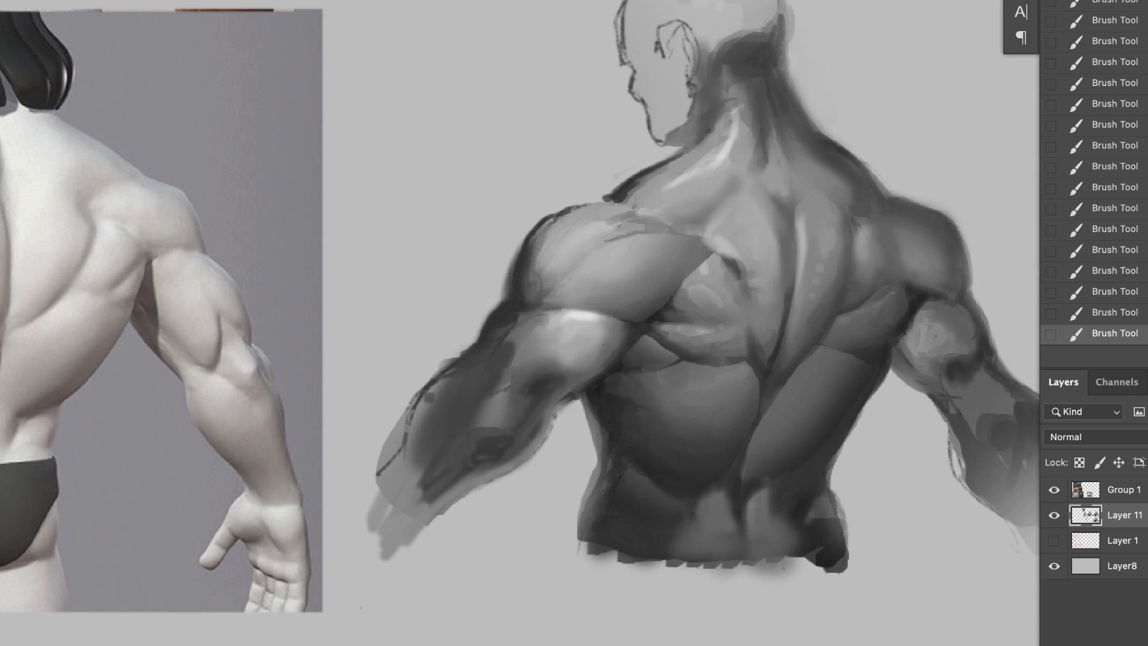
left_click_drag(509, 335, 508, 363)
Step: Shade the back of the head down to the neck with a sampled mid-grey
left_click(743, 144, "alt")
left_click_drag(758, 60, 771, 3)
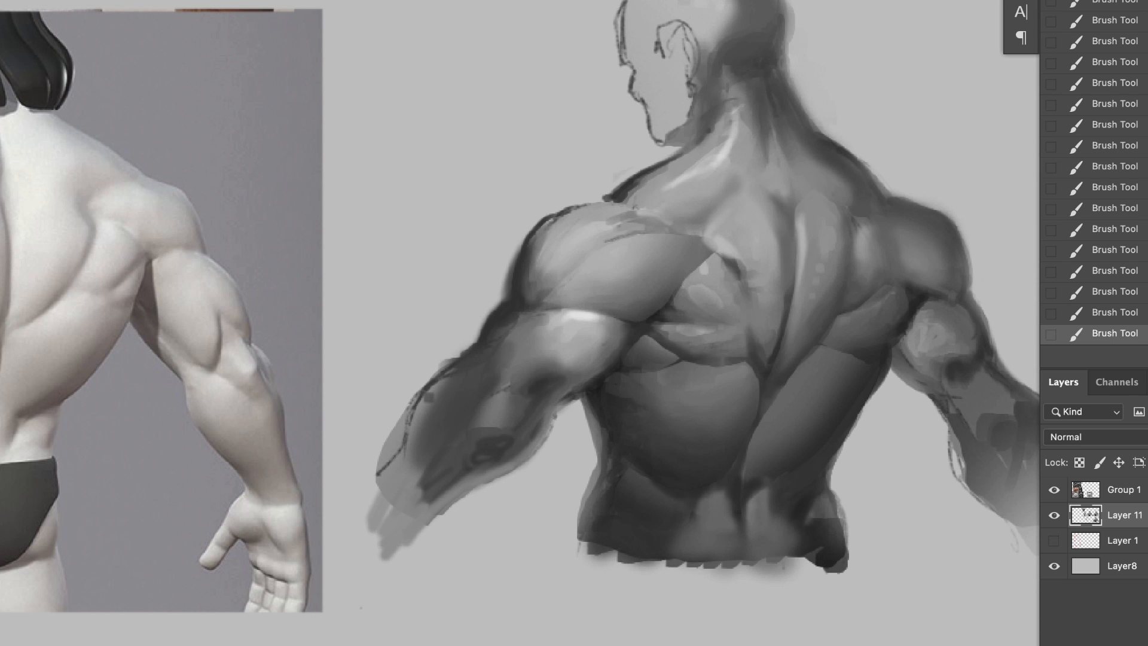
left_click_drag(739, 177, 728, 201)
Step: Smooth the near trapezius highlight between the neck and shoulder using sampled tones
scroll(865, 264, "down", 2)
left_click_drag(891, 365, 792, 439)
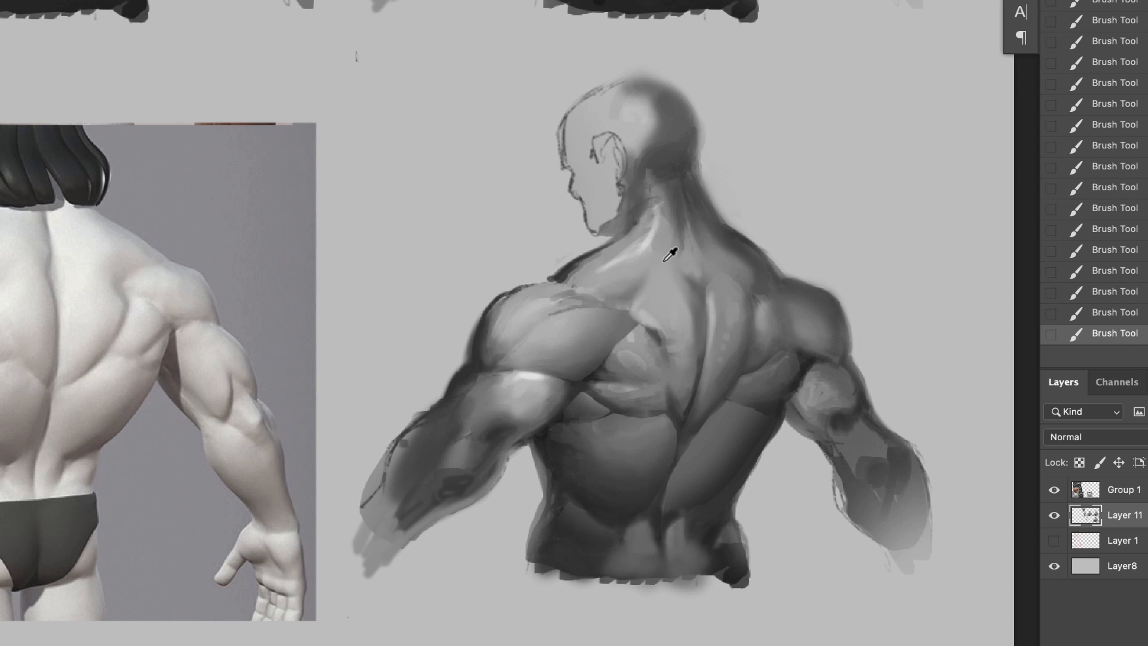
left_click(665, 260, "alt")
left_click_drag(653, 242, 618, 272)
left_click(582, 280, "alt")
left_click(765, 268, "alt")
mouse_move(748, 257)
left_mouse_down()
mouse_move(699, 221)
mouse_move(684, 181)
left_mouse_up()
mouse_move(716, 275)
left_mouse_down()
mouse_move(707, 297)
mouse_move(721, 274)
mouse_move(728, 335)
left_mouse_up()
key("super+z")
key("super+z")
Step: Add small bright highlights to the near deltoid, shoulder blade ridge, far spinal muscle and far broad back muscle with a smaller brush
key("[")
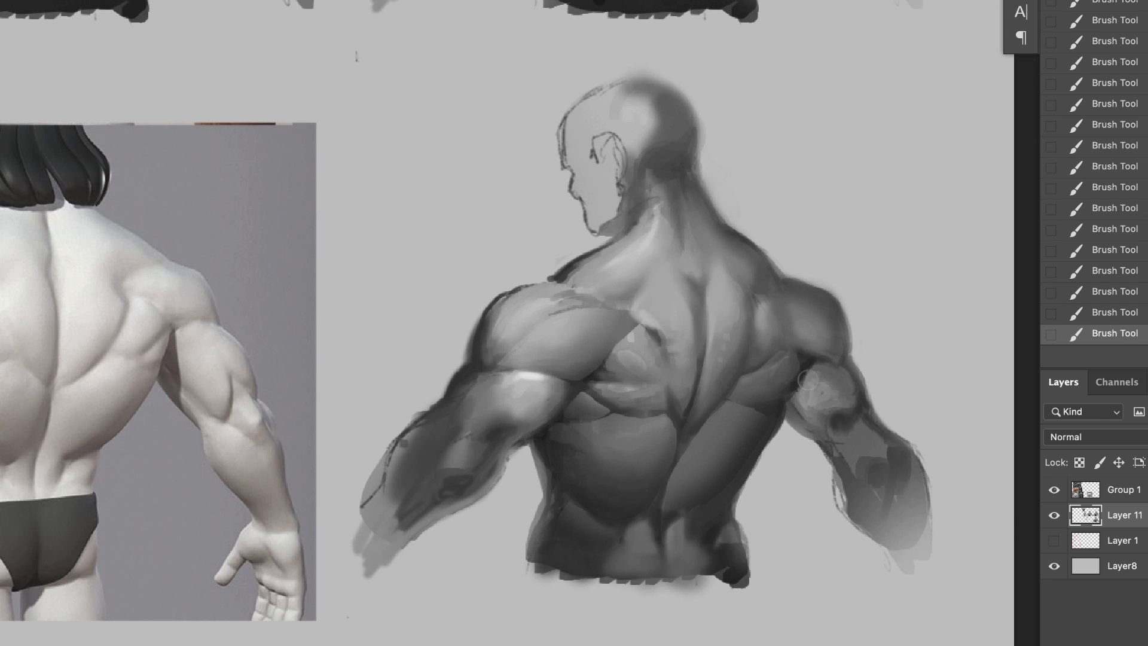
mouse_move(772, 407)
left_mouse_down()
mouse_move(690, 328)
mouse_move(710, 367)
left_mouse_up()
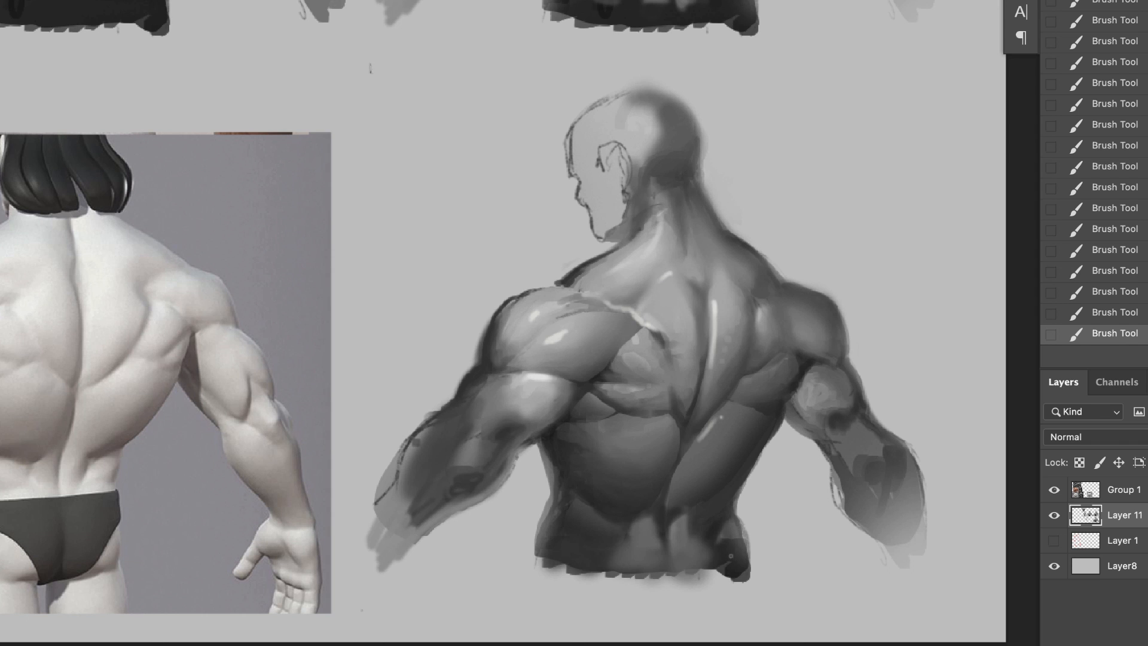
left_click_drag(729, 389, 697, 386)
Step: Thicken the face profile from brow to jaw with grey strokes and shade the inside of the ear
left_click_drag(838, 333, 746, 403)
left_click_drag(625, 340, 706, 345)
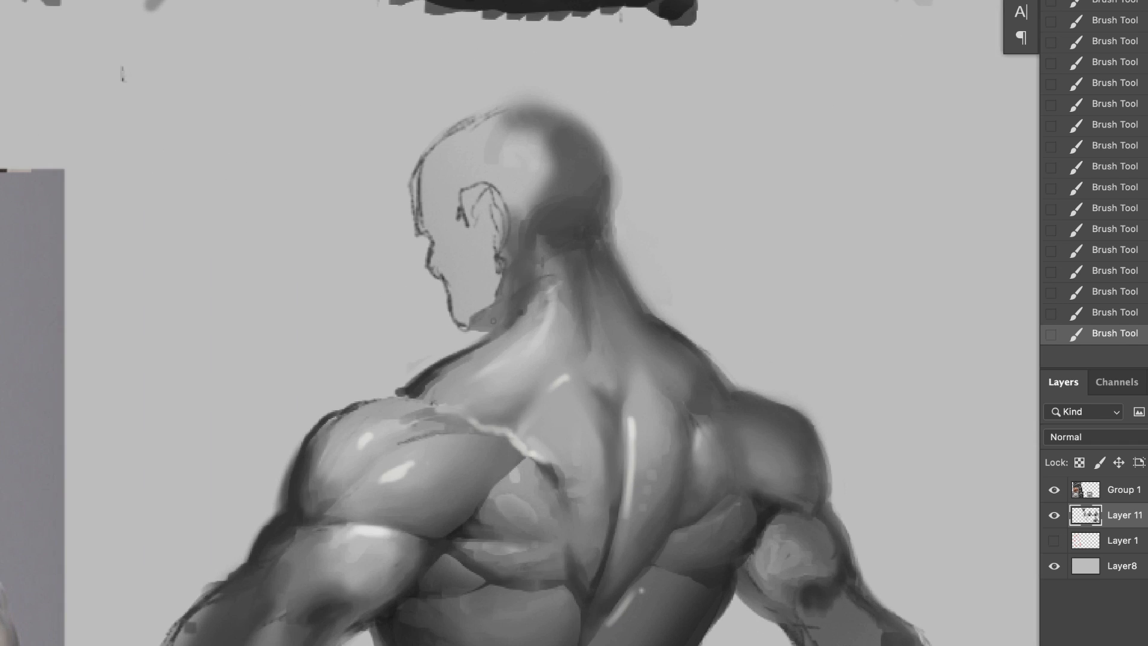
mouse_move(494, 322)
left_mouse_down()
mouse_move(460, 336)
mouse_move(426, 263)
mouse_move(422, 241)
mouse_move(439, 234)
mouse_move(456, 316)
left_mouse_up()
left_click(436, 281, "alt")
mouse_move(421, 238)
left_mouse_down()
mouse_move(414, 164)
mouse_move(453, 129)
left_mouse_up()
mouse_move(467, 223)
left_mouse_down()
mouse_move(491, 218)
mouse_move(495, 237)
left_mouse_up()
mouse_move(483, 184)
left_mouse_down()
mouse_move(509, 222)
mouse_move(495, 194)
mouse_move(500, 227)
mouse_move(480, 228)
left_mouse_up()
left_click(479, 201, "alt")
left_click(504, 223, "alt")
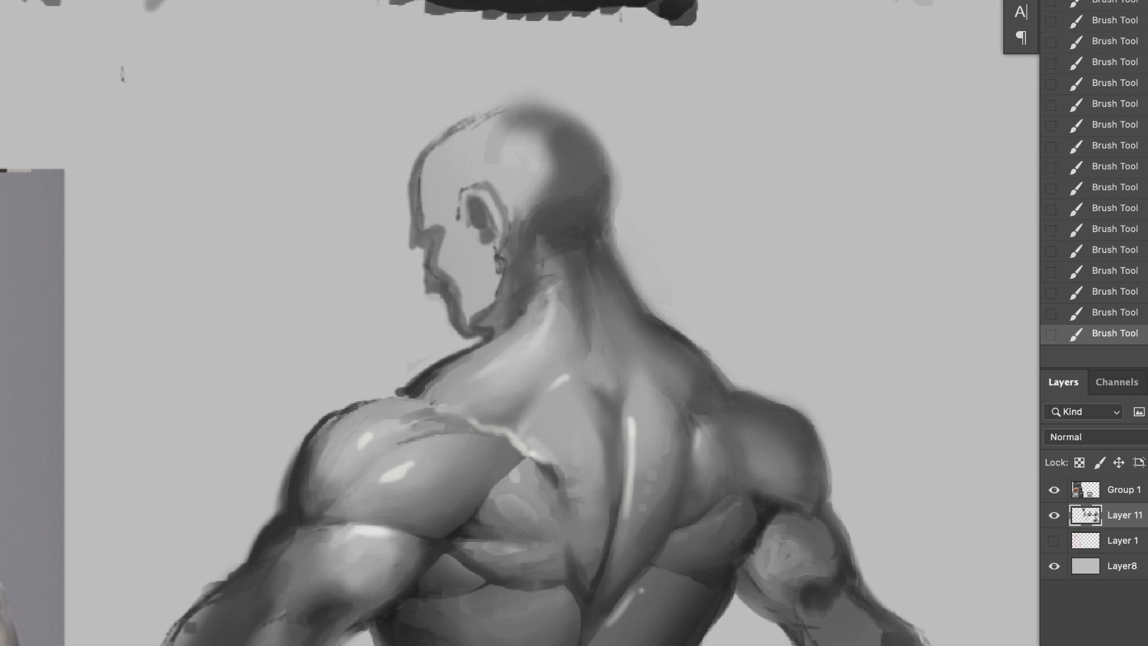
left_click(444, 289, "alt")
left_click_drag(511, 130, 520, 123)
Step: Darken the far upper arm's underside and add short dark hatch strokes across the back muscles, near trapezius and near deltoid
mouse_move(753, 407)
left_mouse_down()
mouse_move(708, 249)
mouse_move(721, 287)
left_mouse_up()
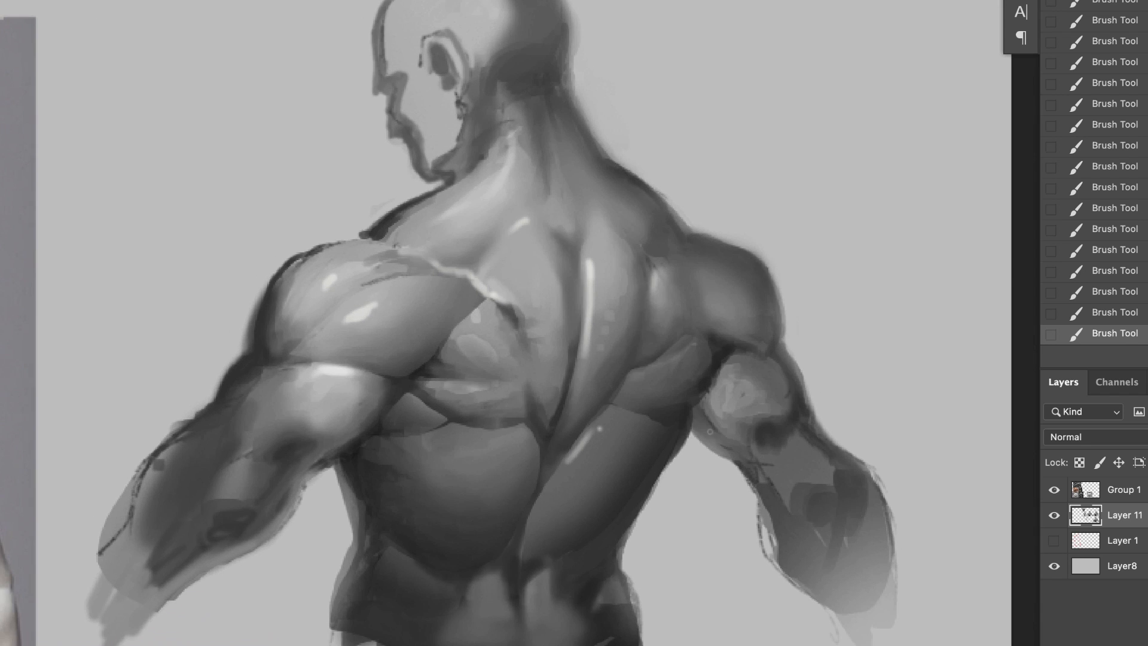
left_click_drag(696, 428, 737, 457)
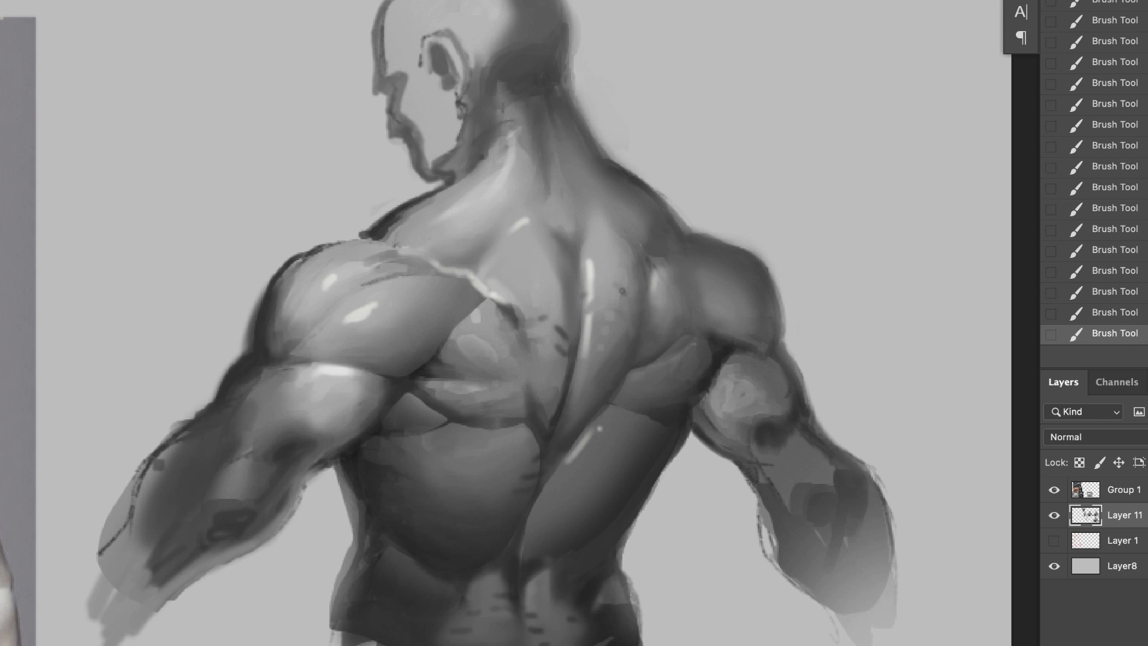
left_click(474, 256, "alt")
left_click_drag(482, 243, 469, 225)
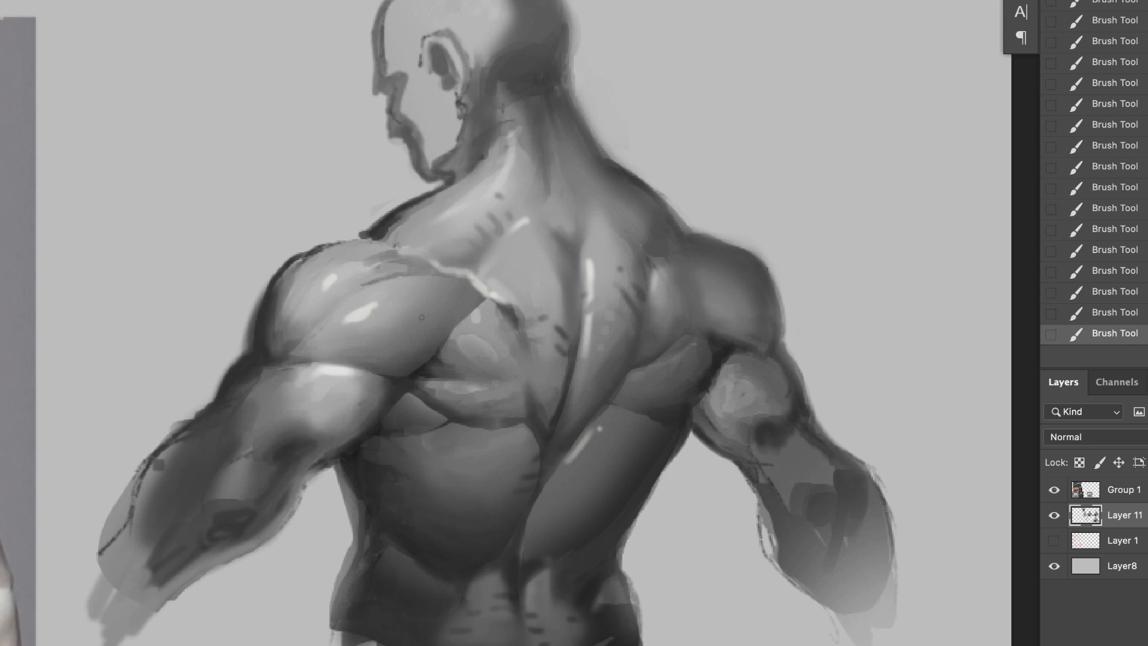
left_click_drag(410, 357, 450, 328)
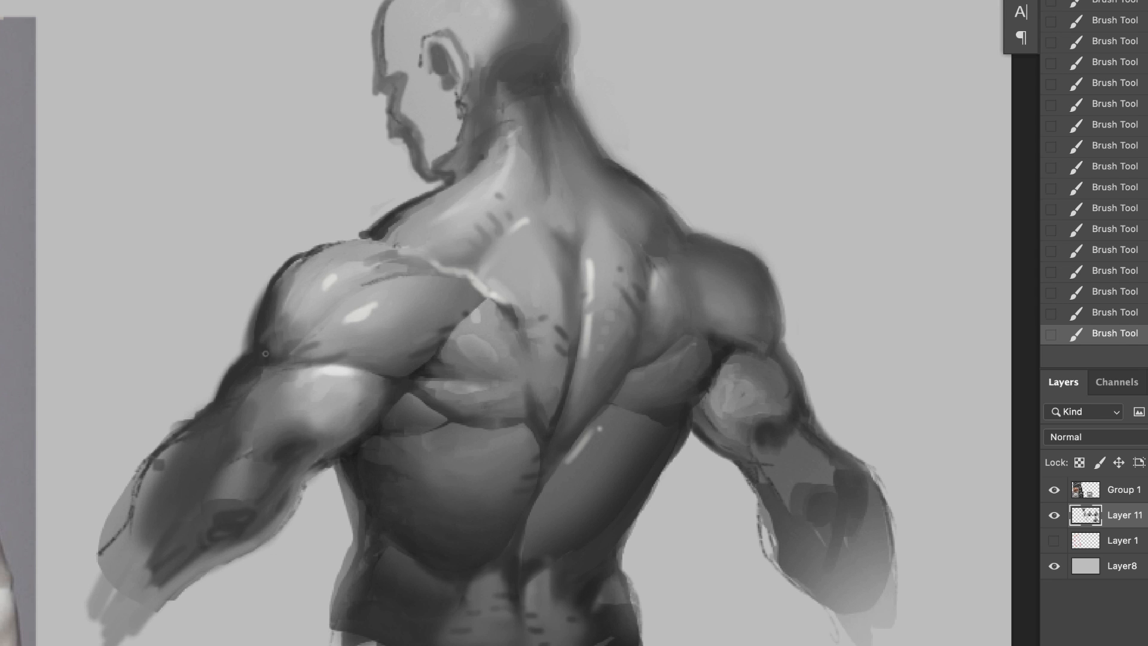
Step: Paint thin light highlights on the back of the neck, the near shoulder blade and along the far spinal muscle
key("ctrl+minus")
scroll(496, 279, "up", 3)
mouse_move(501, 271)
left_mouse_down()
mouse_move(513, 282)
mouse_move(507, 255)
left_mouse_up()
left_click(472, 270, "alt")
left_click_drag(508, 241, 522, 247)
mouse_move(556, 169)
left_mouse_down()
mouse_move(560, 210)
mouse_move(549, 124)
left_mouse_up()
mouse_move(604, 284)
left_mouse_down()
mouse_move(582, 297)
mouse_move(578, 407)
left_mouse_up()
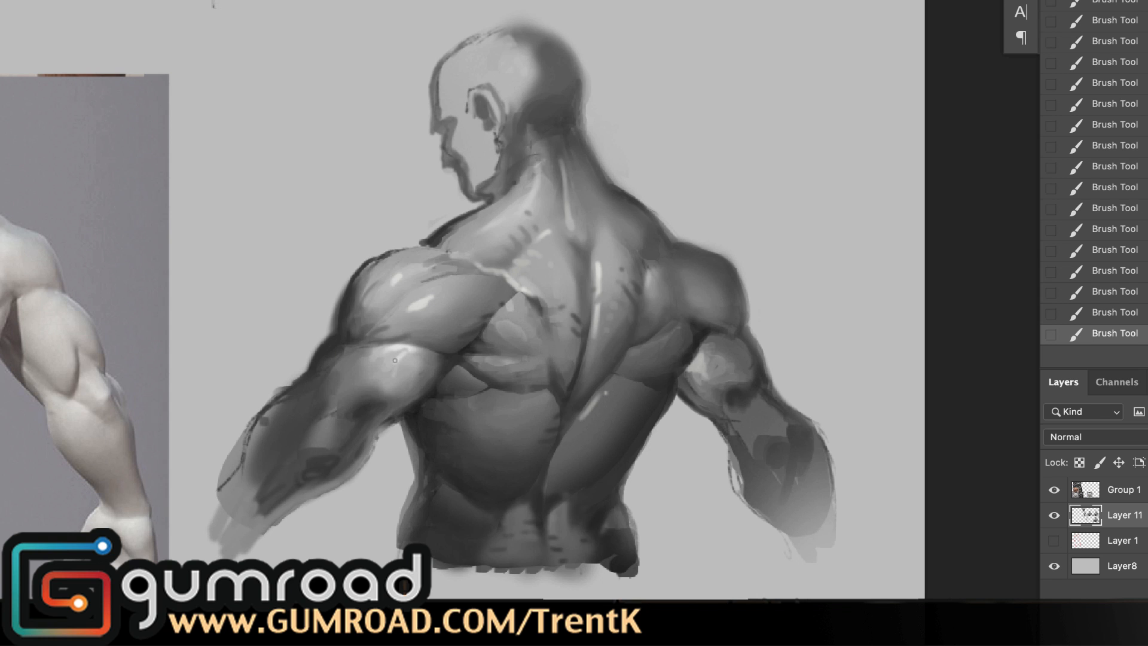
Step: Add light highlight strokes to the near upper arm and forearm
left_click_drag(398, 349, 388, 377)
left_click_drag(345, 408, 318, 437)
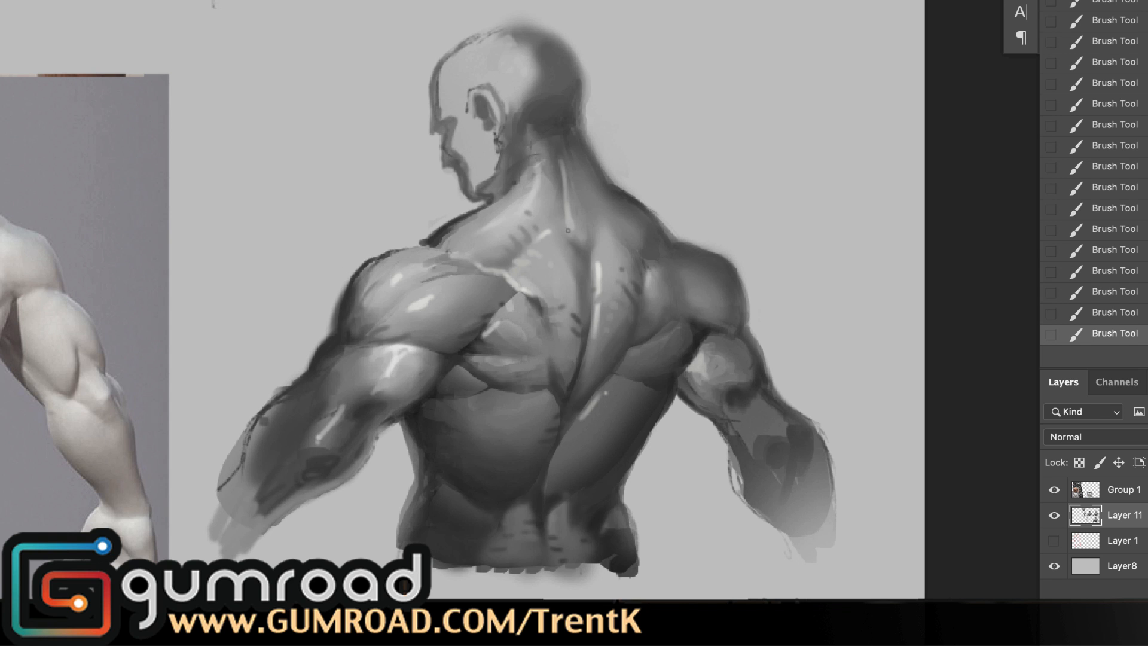
left_click_drag(658, 330, 558, 424)
Step: Undo the latest brush marks and bring the neighbouring back studies into view around the shaded figure
left_click_drag(657, 470, 596, 260)
key("super+z")
left_click(571, 592)
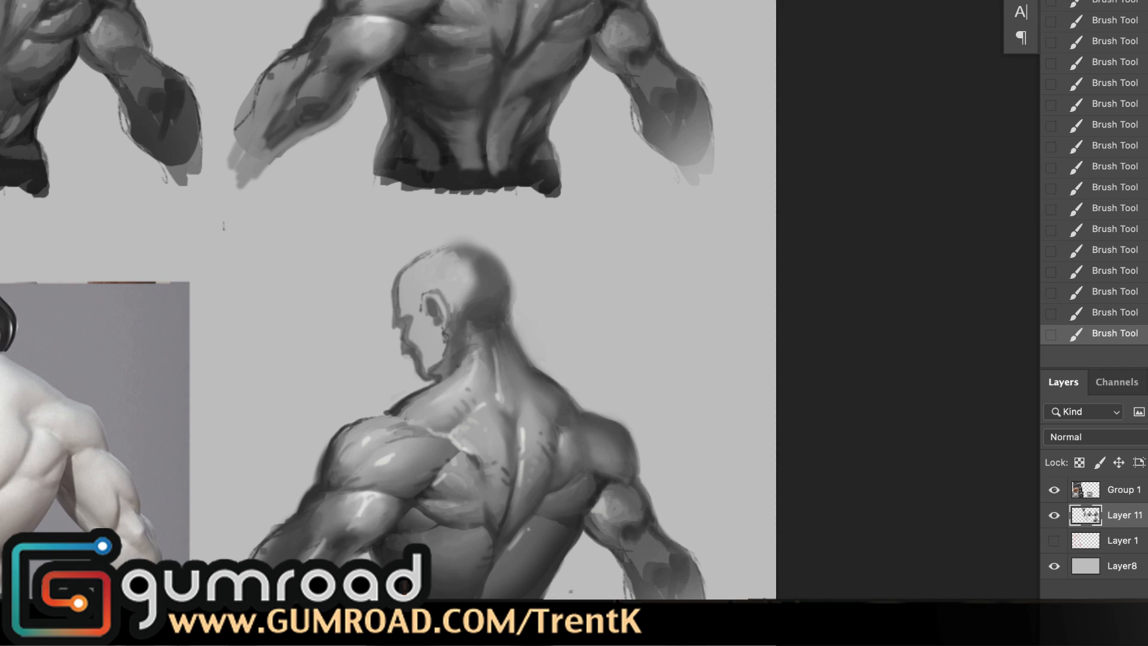
left_click_drag(598, 160, 582, 140)
key("super+z")
key("super+z")
key("super+z")
mouse_move(556, 316)
left_mouse_down()
mouse_move(587, 335)
mouse_move(762, 309)
left_mouse_up()
left_click(441, 413)
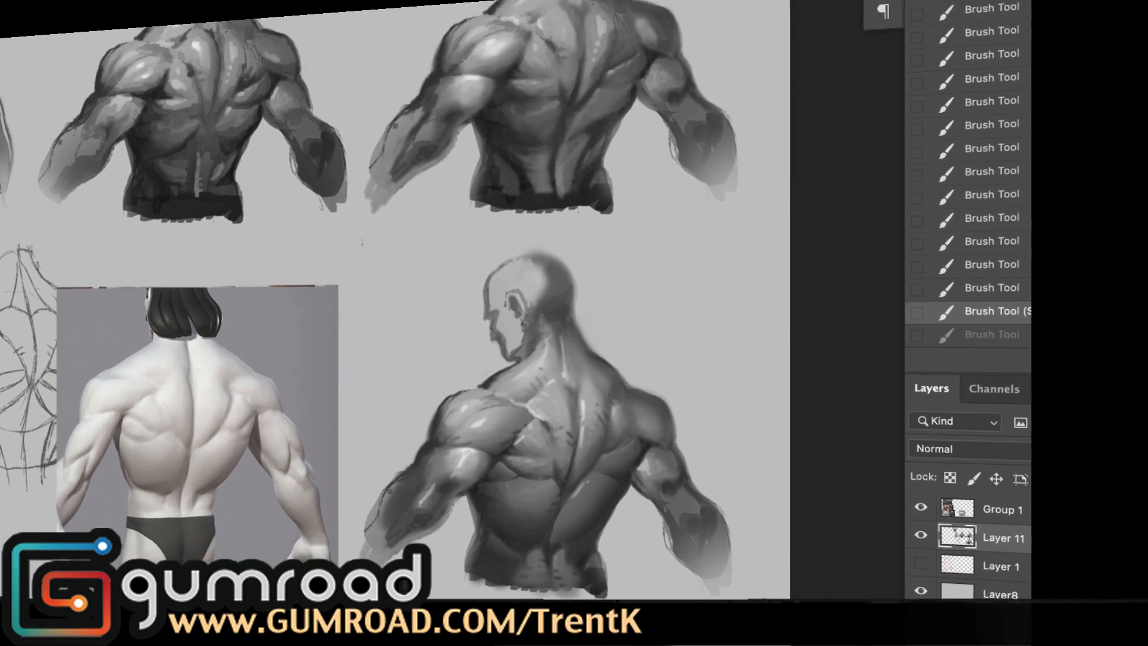